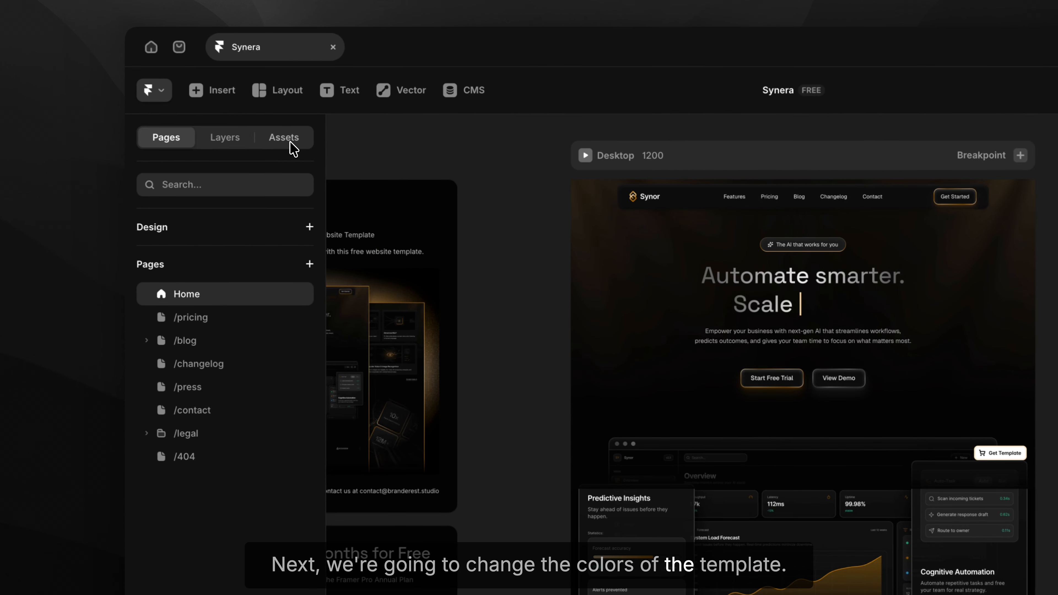
Recolour the Gold Main accent style to 0034C4 and rename it Blue Main.
click(291, 143)
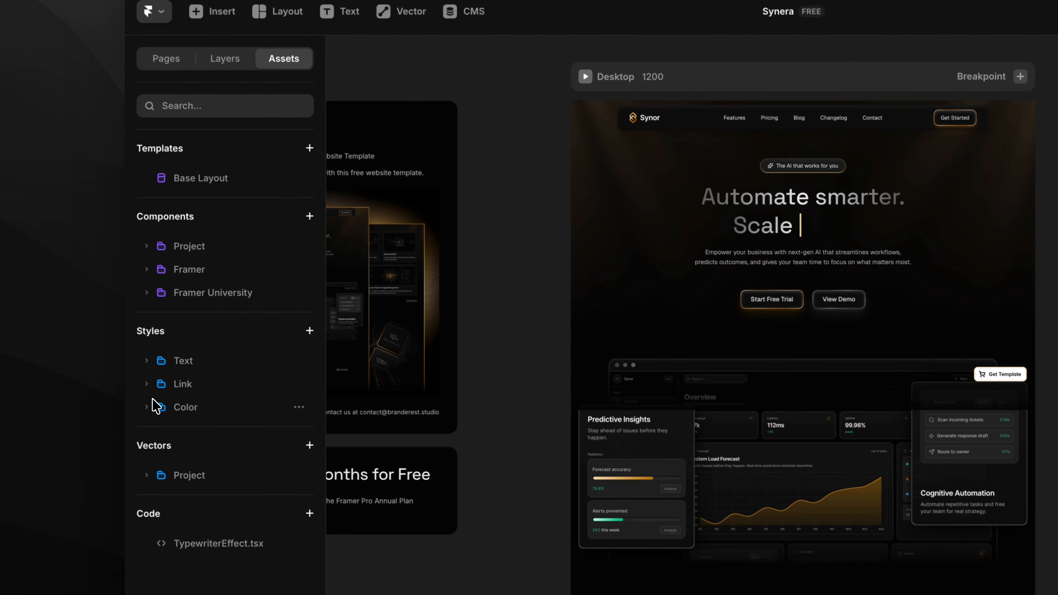
click(153, 465)
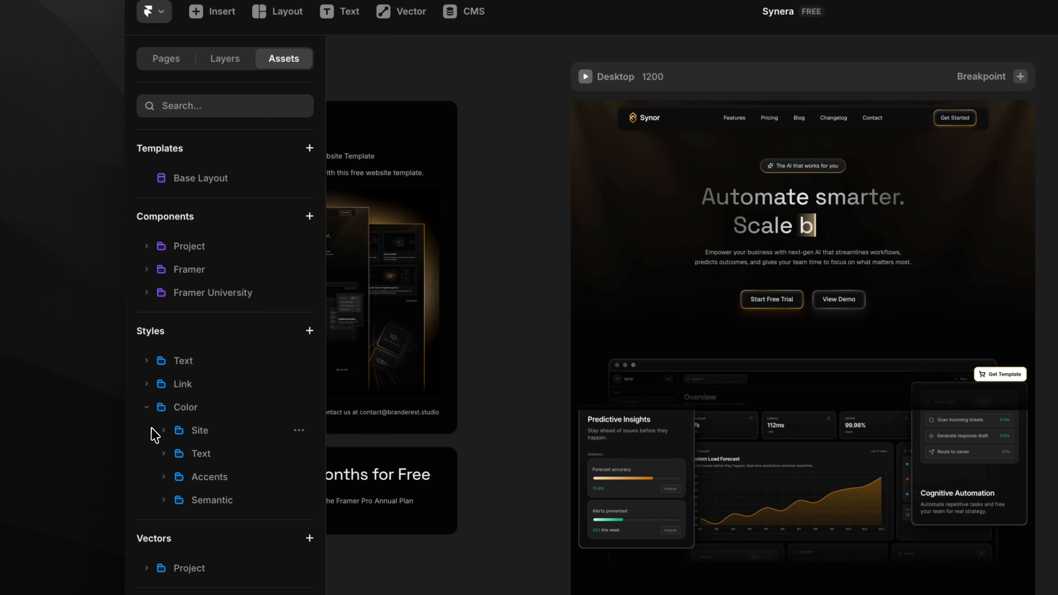
click(162, 476)
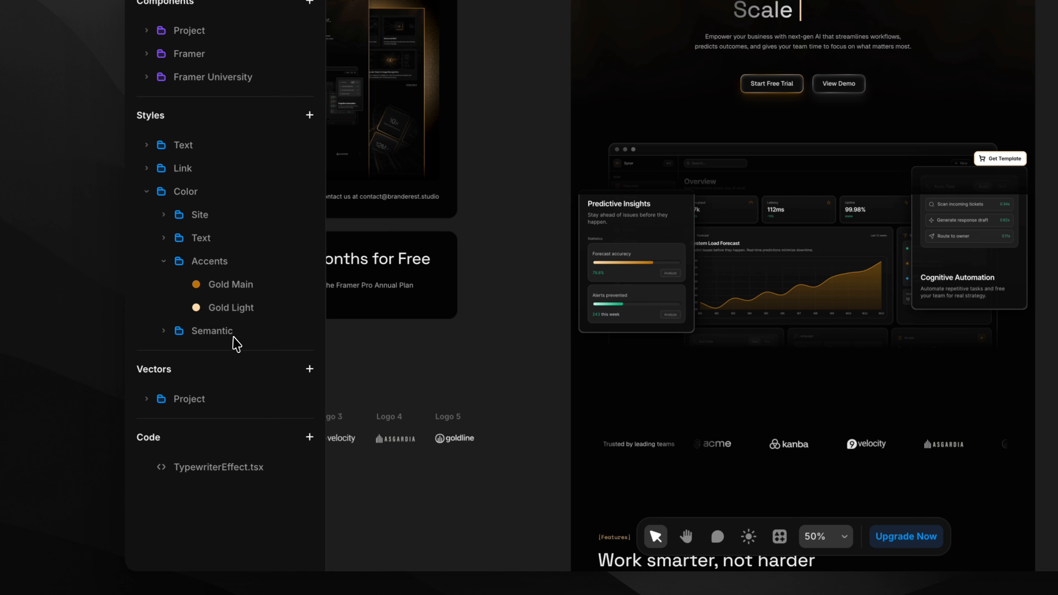
click(285, 293)
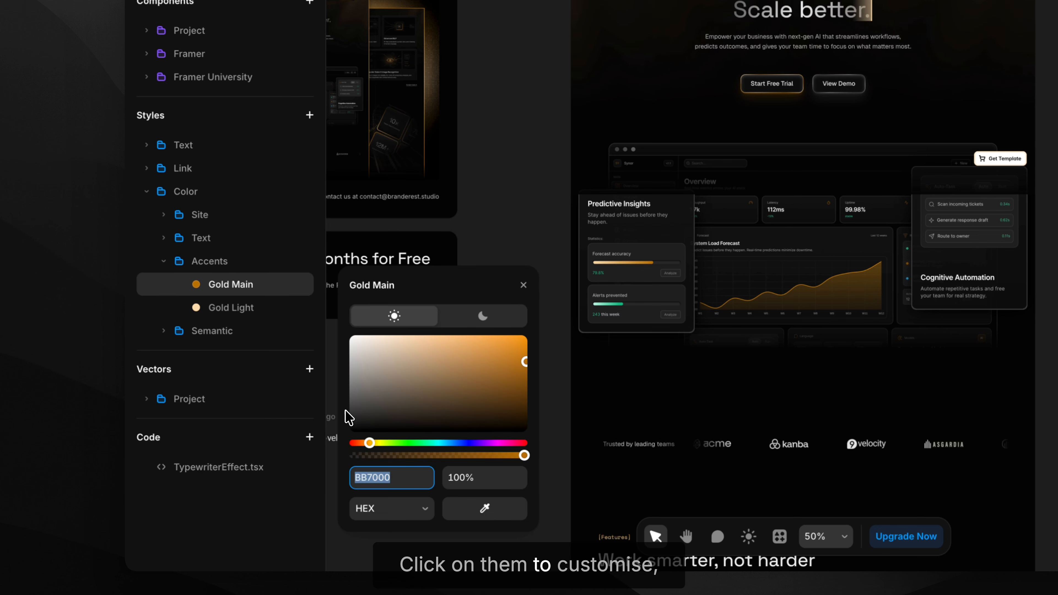
text(00)
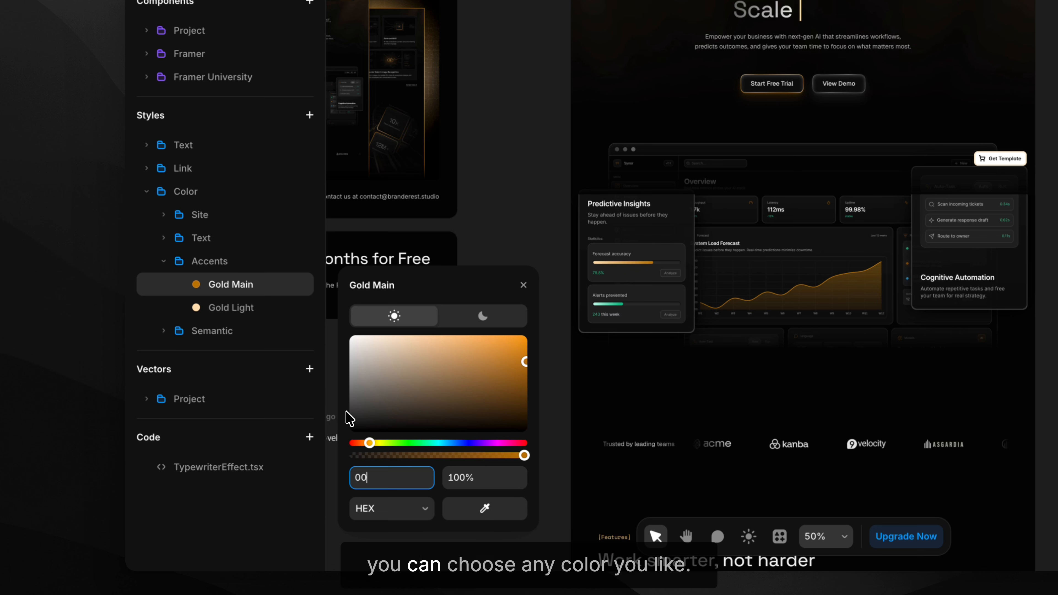
text(34c4)
key(Return)
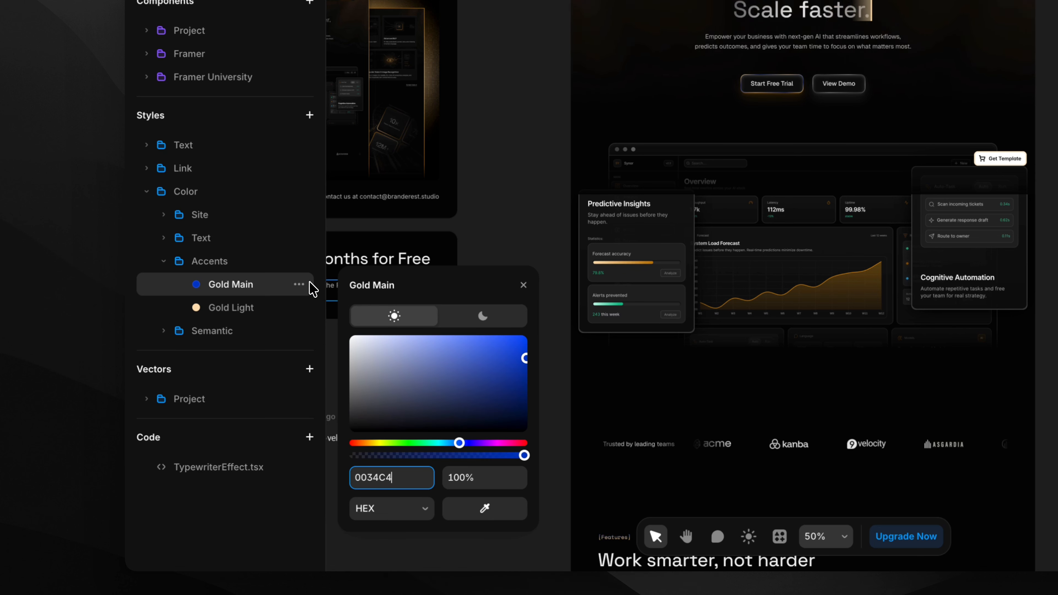
click(302, 284)
click(310, 330)
key(Left)
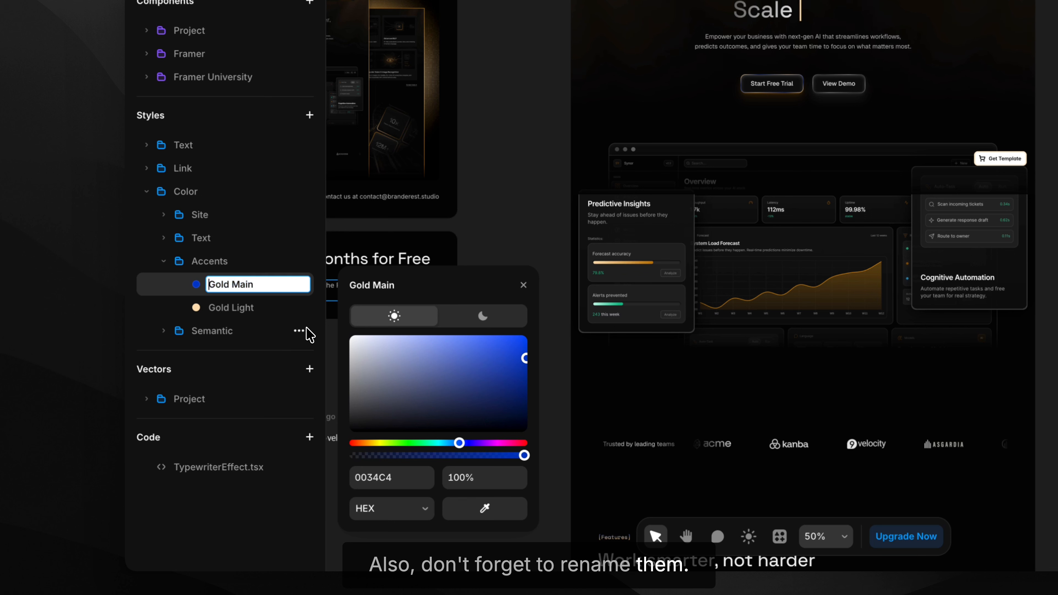
key(shift+Right)
key(shift+Right)
text(Blu)
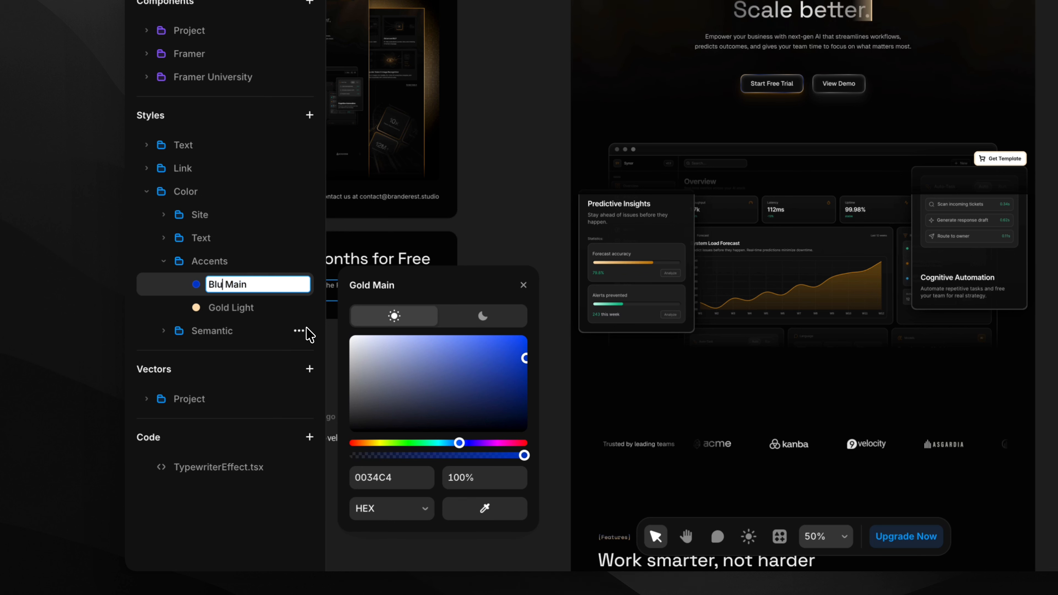
text(e)
key(Return)
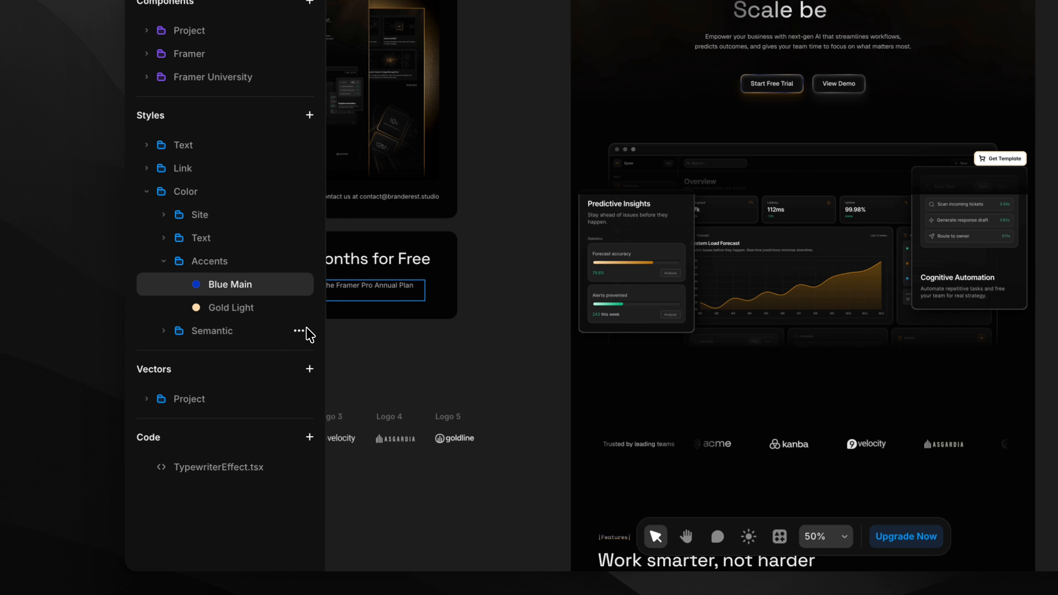
Recolour the Gold Light accent style to 007BFF and rename it Blue Light.
click(240, 303)
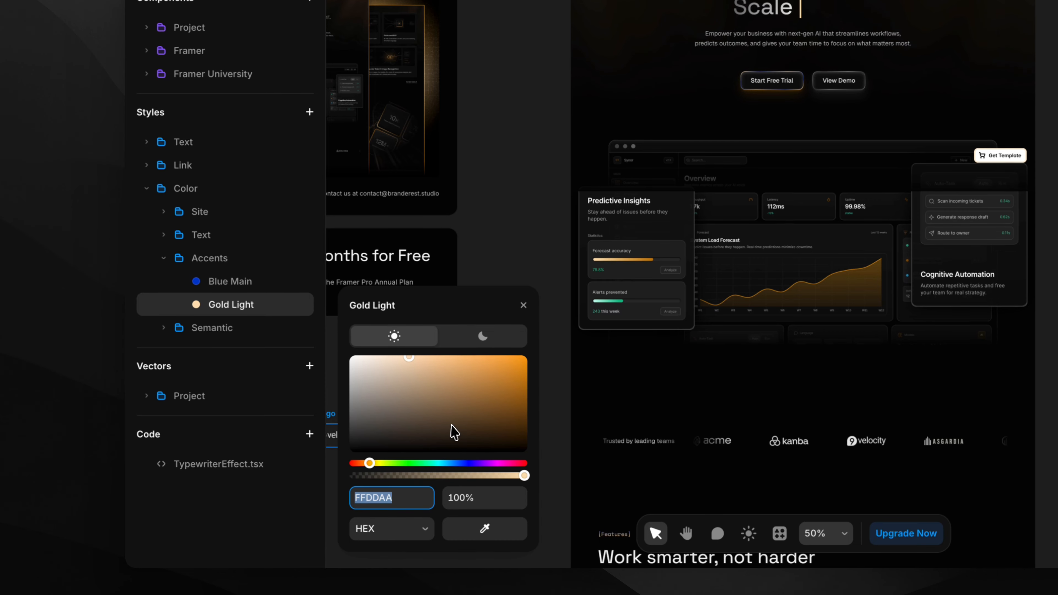
drag(453, 435, 441, 411)
click(402, 497)
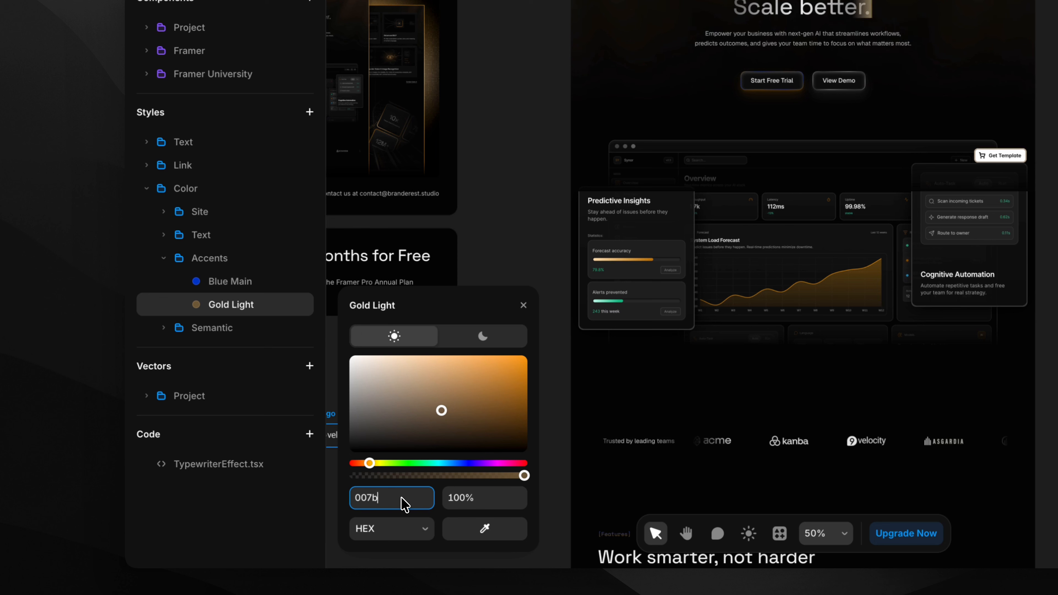
key(Return)
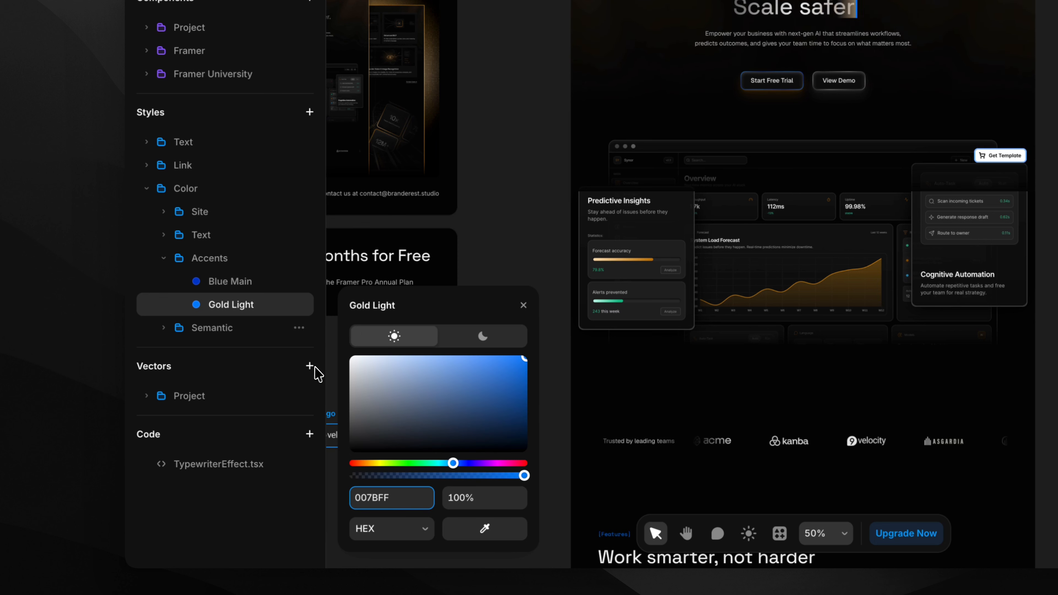
click(304, 307)
click(301, 351)
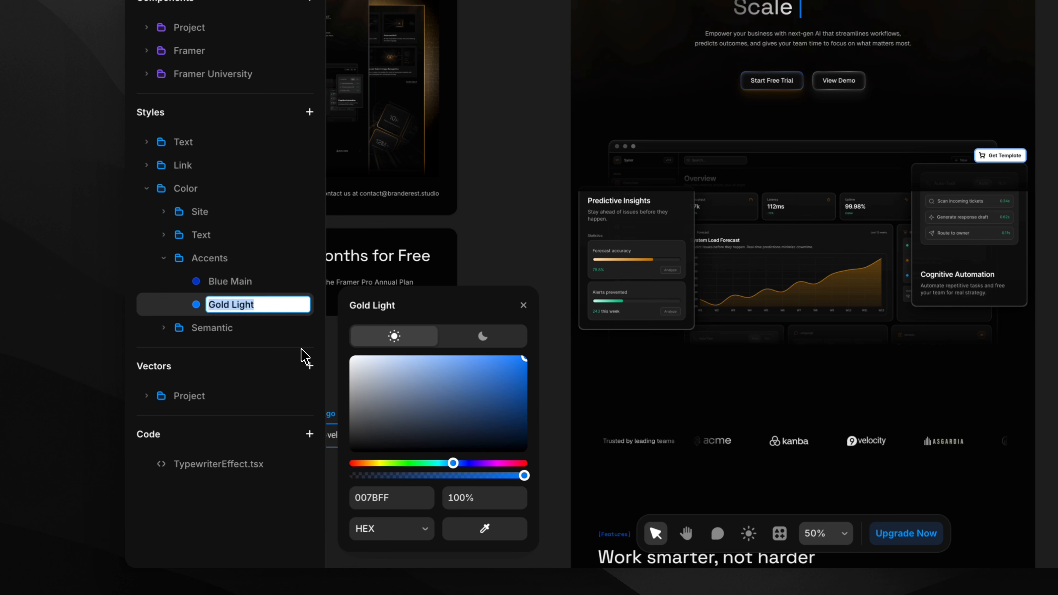
key(shift+Right)
key(shift+Right)
key(shift+Right)
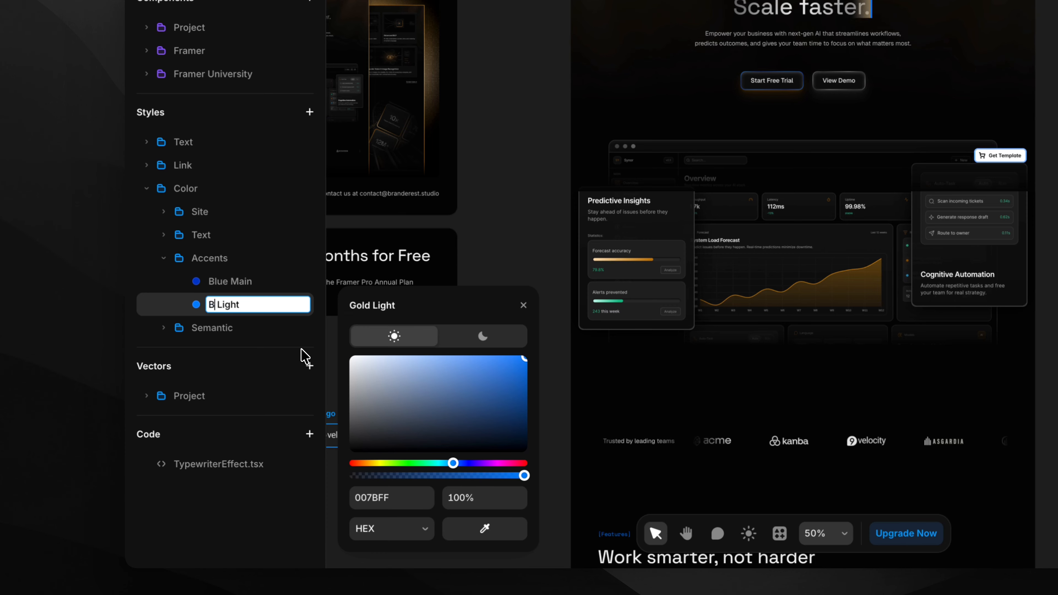
key(Return)
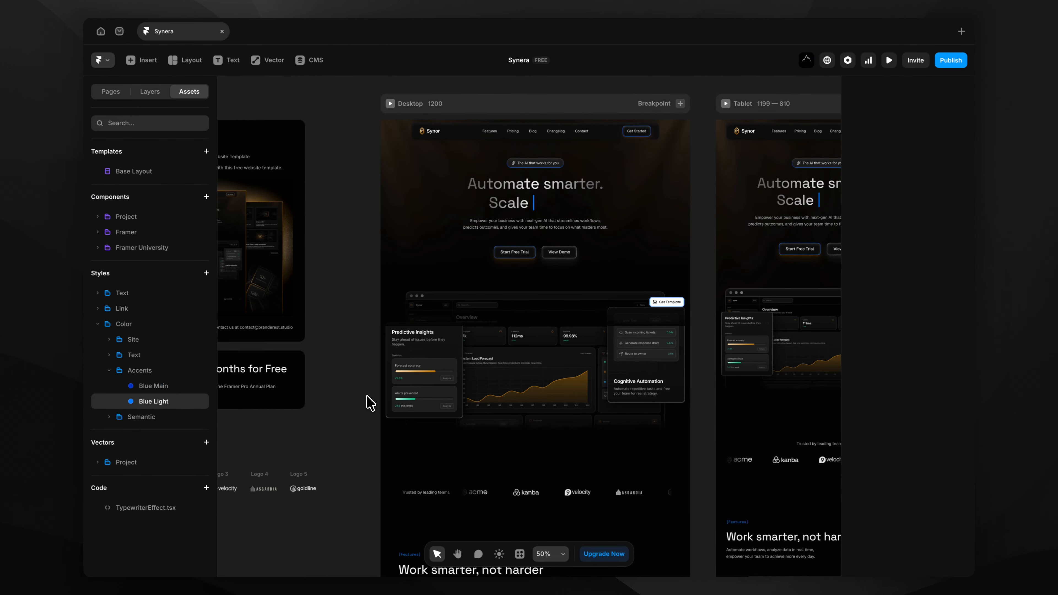
click(367, 395)
scroll(367, 395, up, 2)
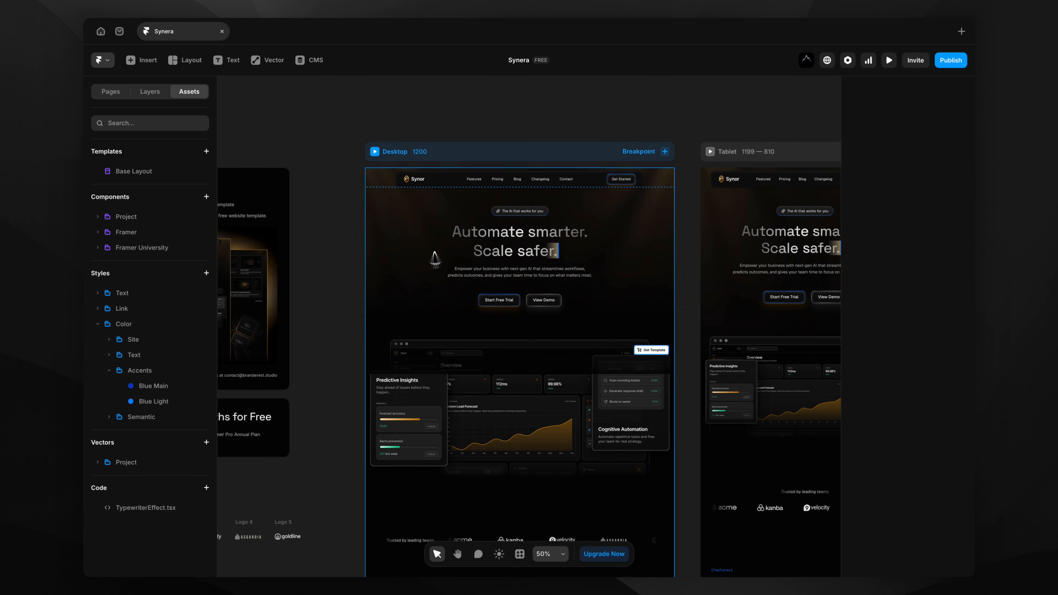
click(888, 61)
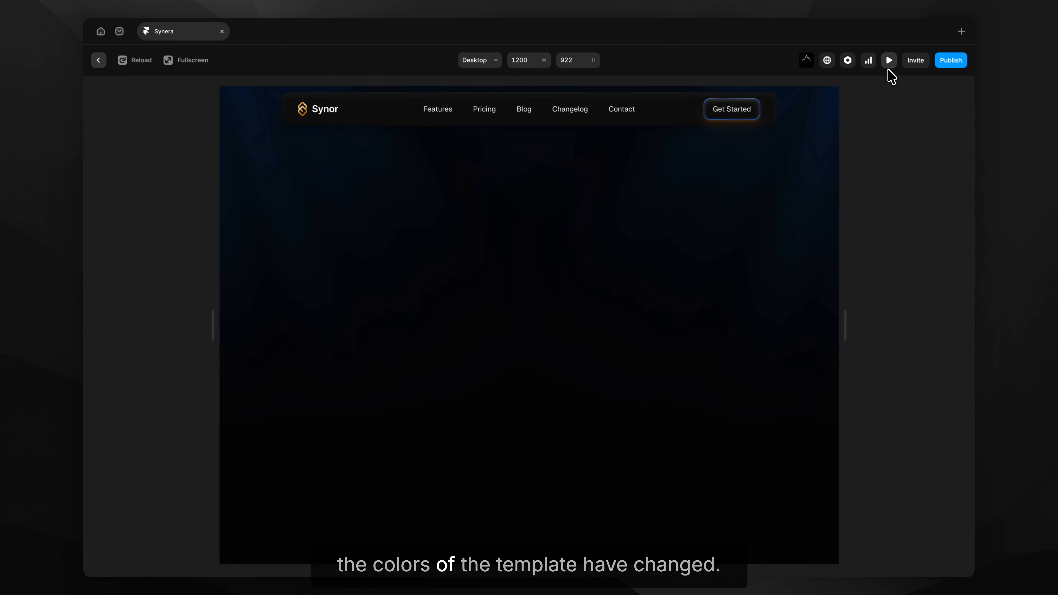
click(193, 60)
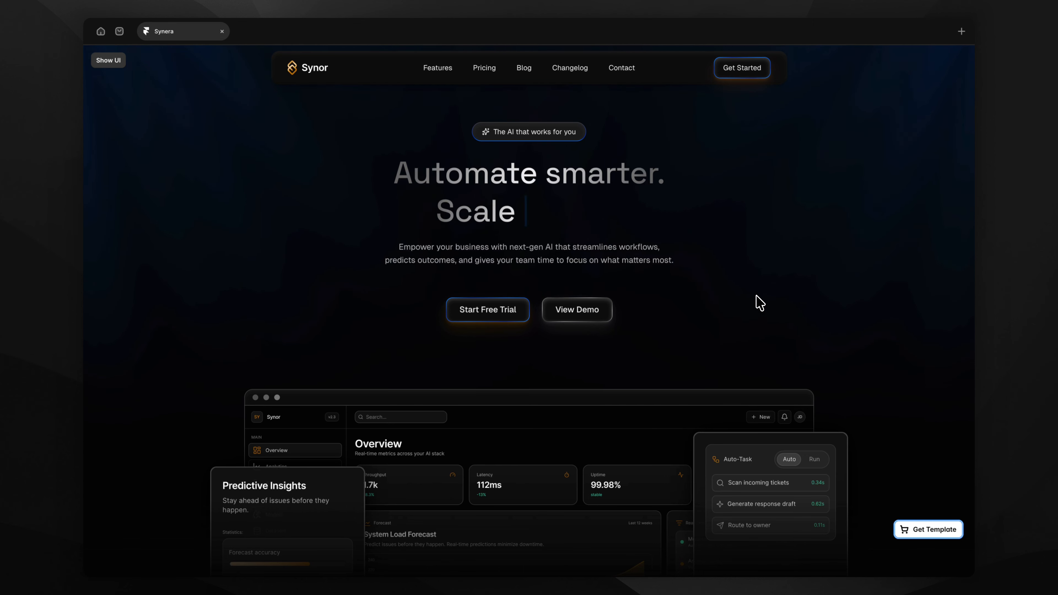
key(Escape)
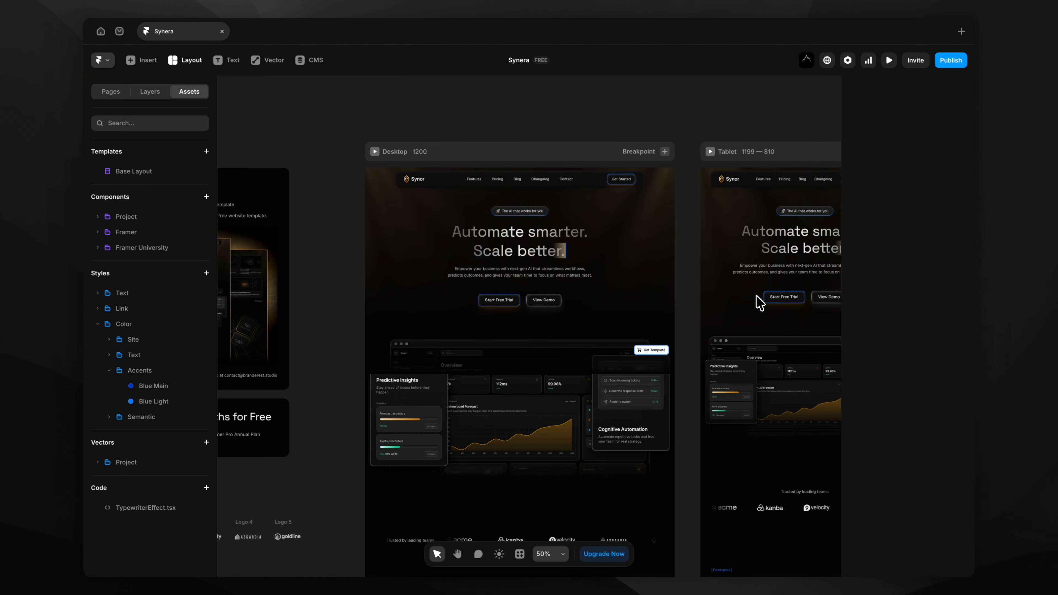
Drill into Base Layout's Navbar, open the Logo component and select its icon.
click(557, 186)
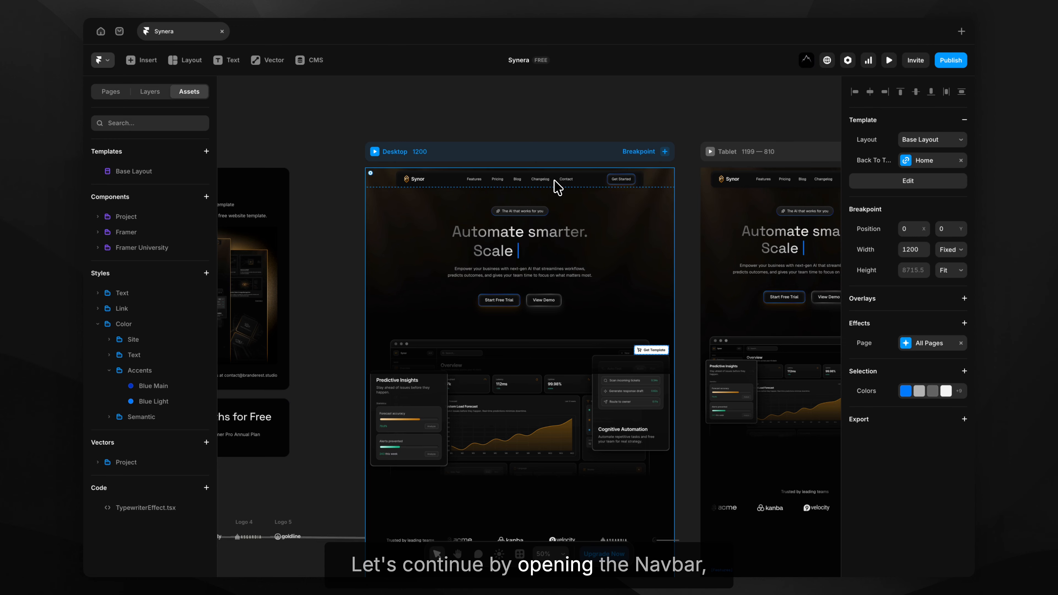
double_click(558, 187)
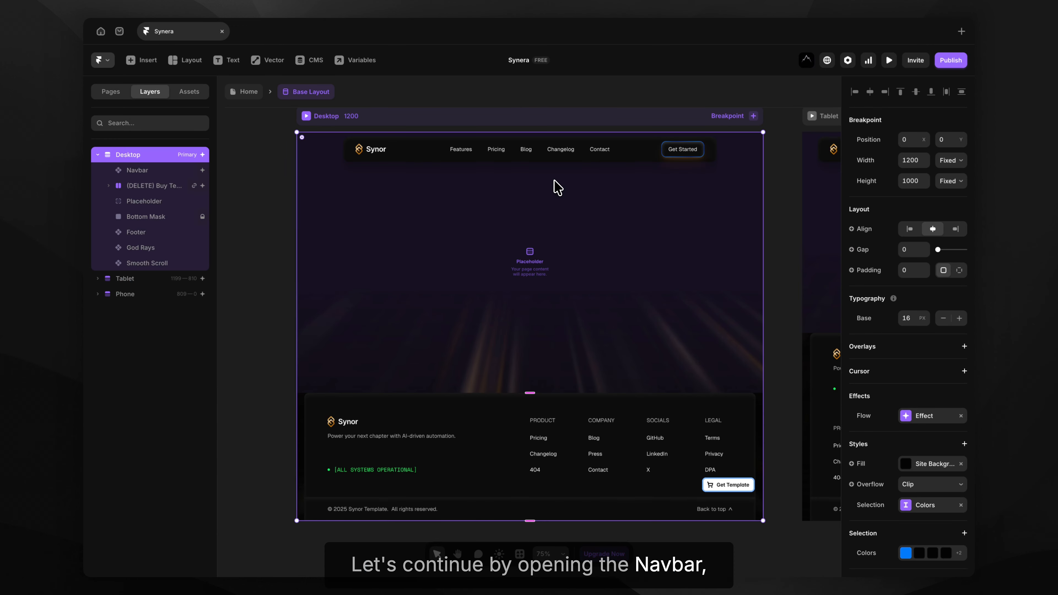
double_click(371, 158)
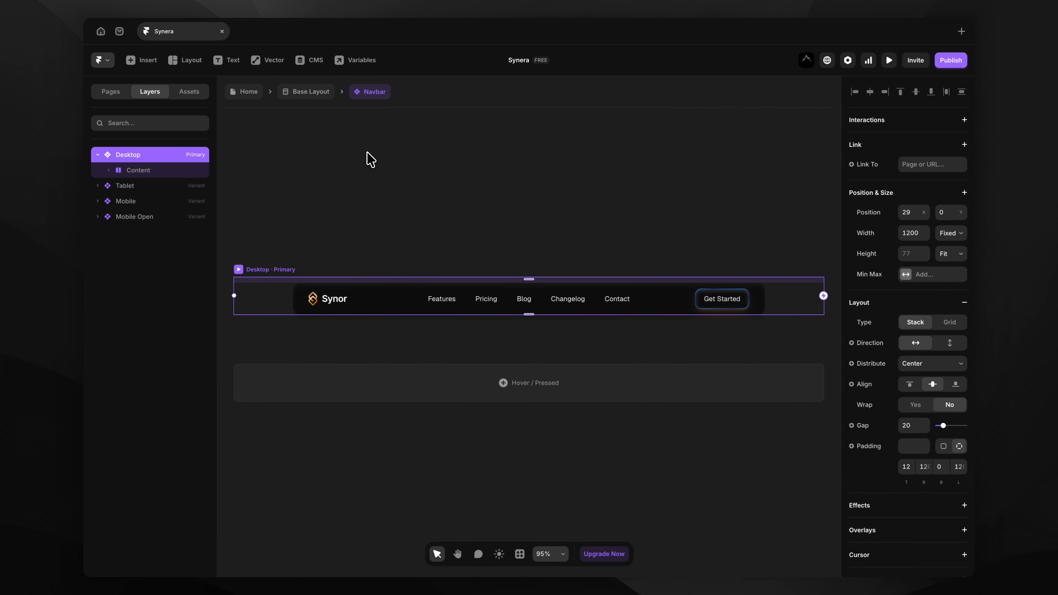
click(343, 308)
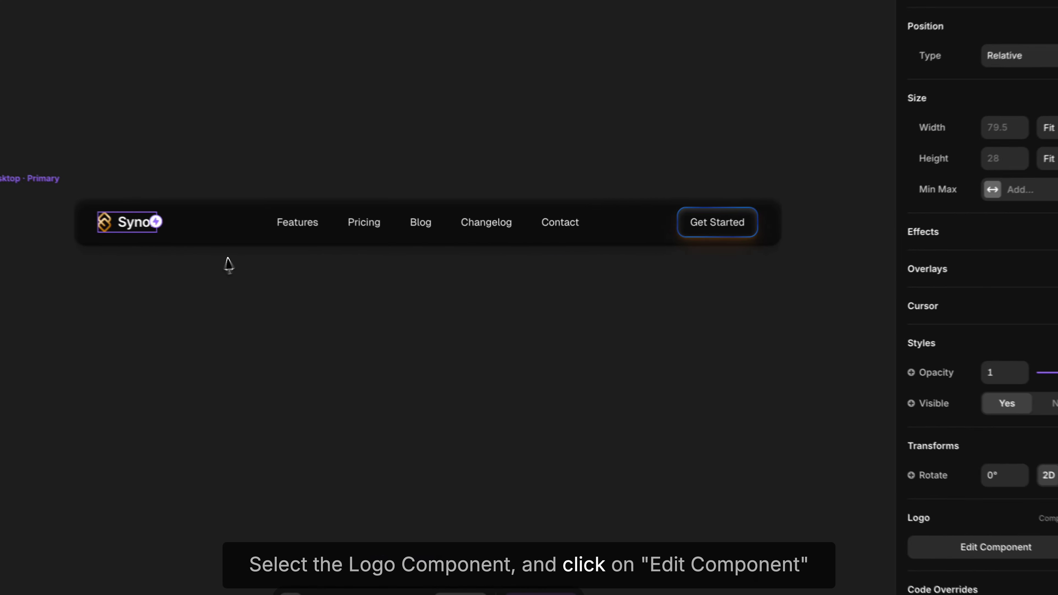
click(769, 495)
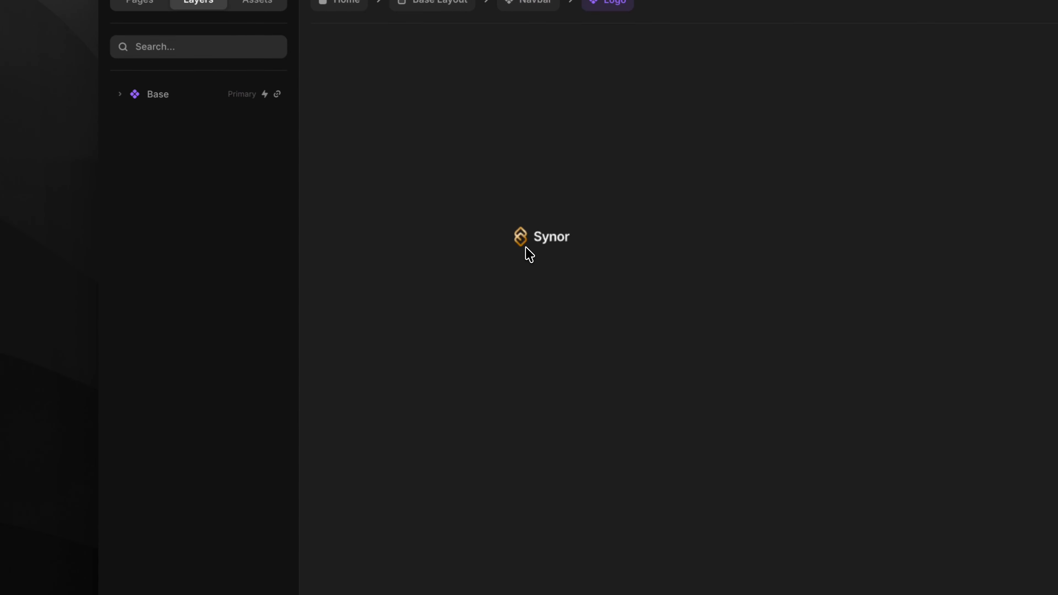
click(563, 225)
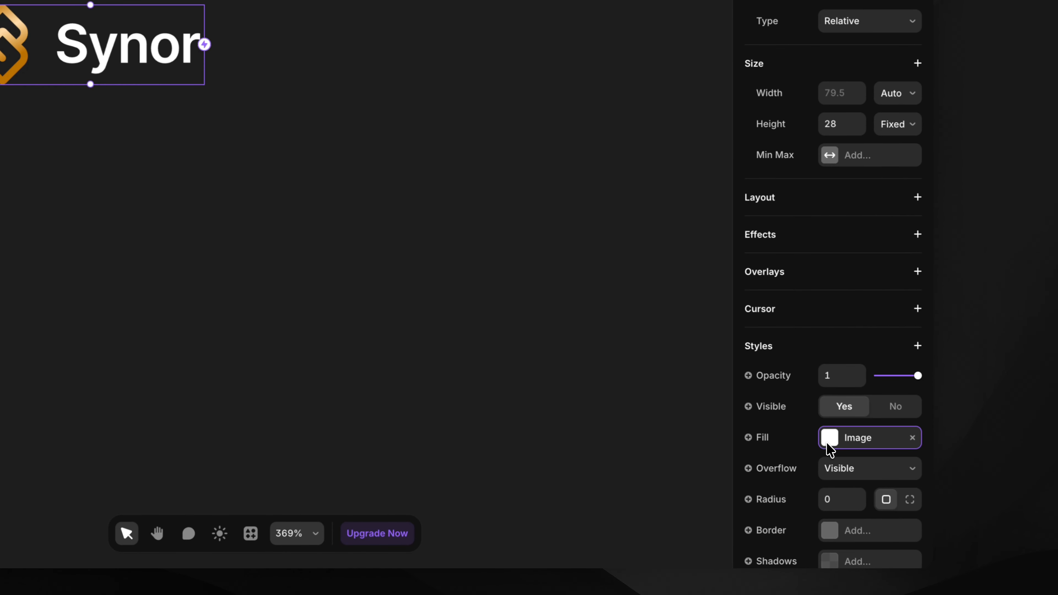
Replace the icon's image fill with Synera-Logo.svg and return to the Navbar.
click(830, 438)
mouse_move(681, 391)
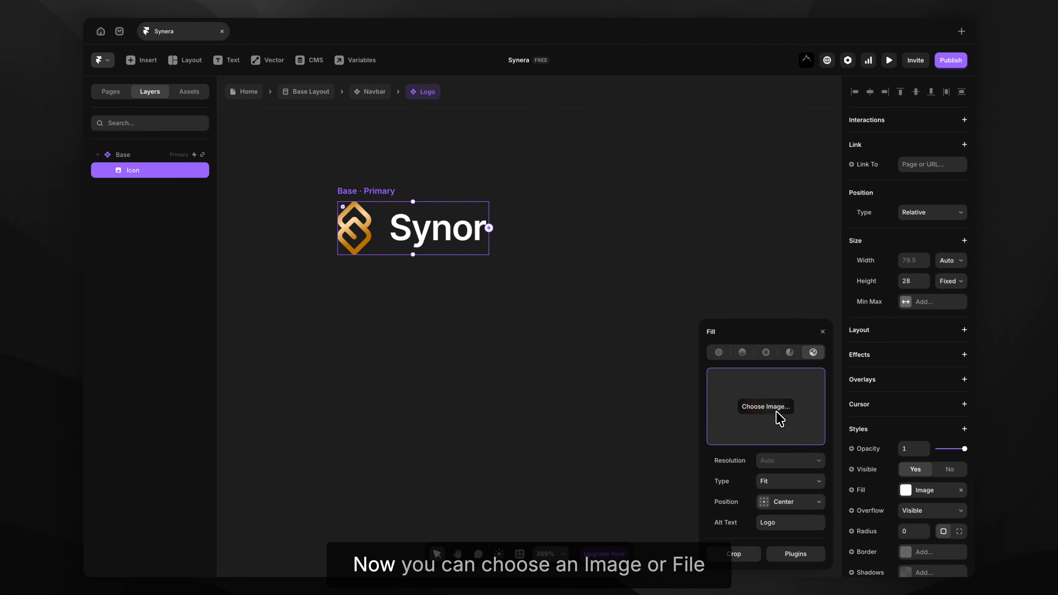
click(776, 412)
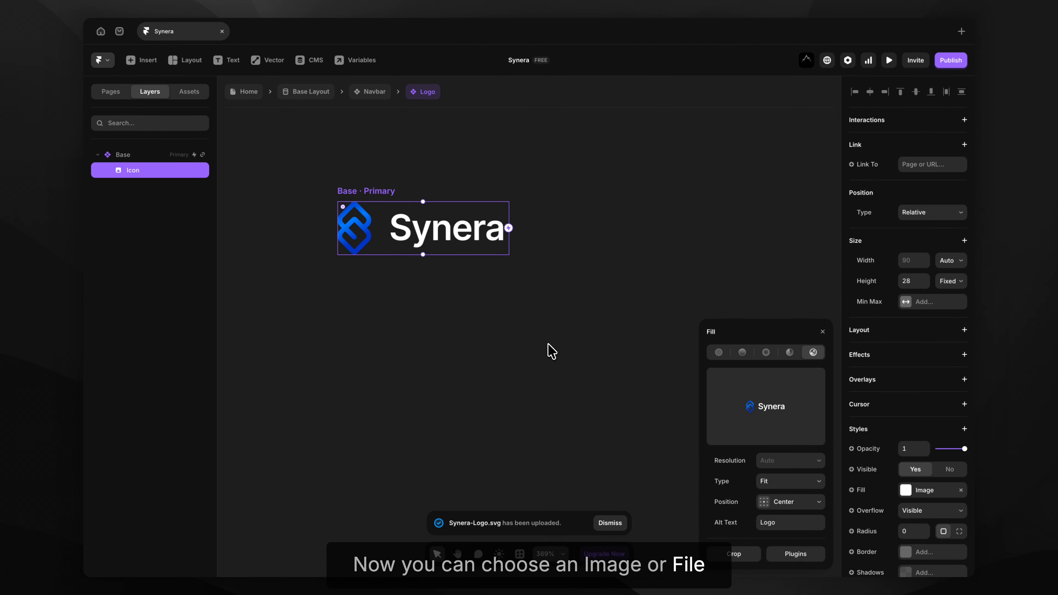
click(551, 351)
scroll(552, 351, down, 5)
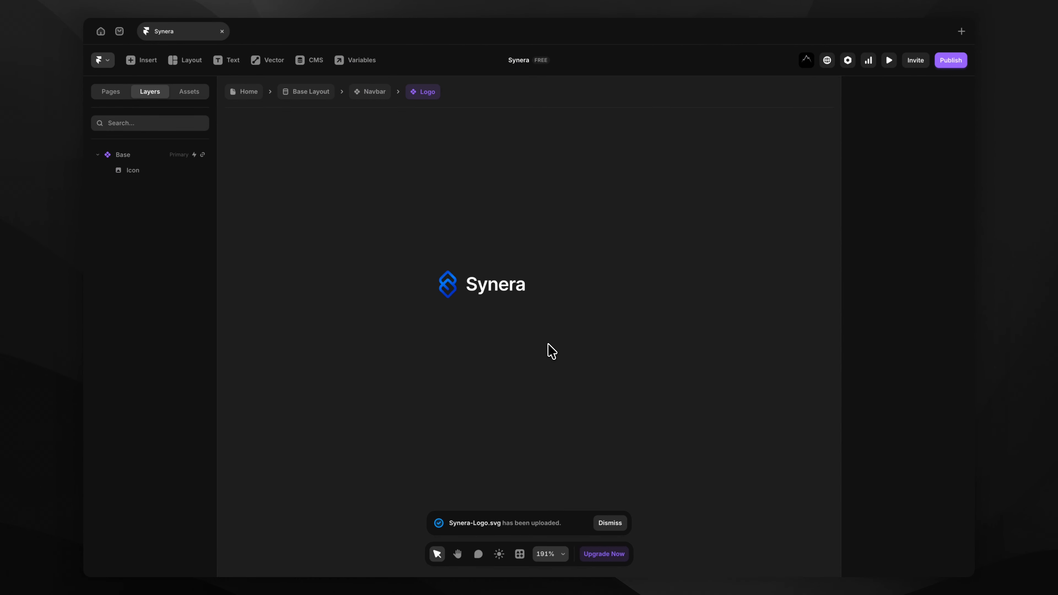
scroll(552, 352, down, 1)
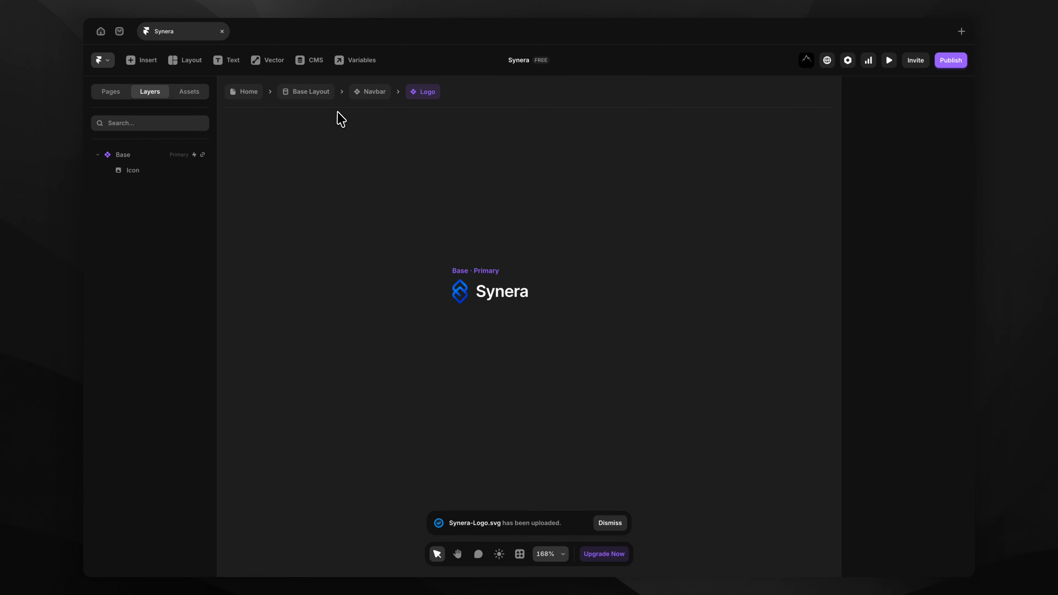
click(353, 94)
click(357, 121)
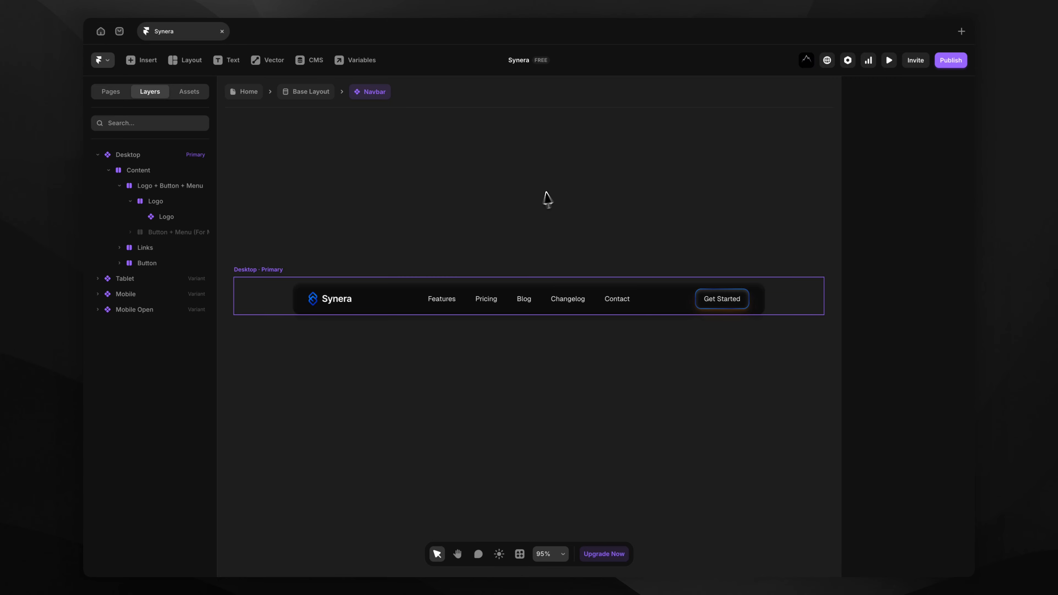
Set the Navbar Button's Base variant shadow colour to blue 0010BA.
scroll(724, 325, up, 5)
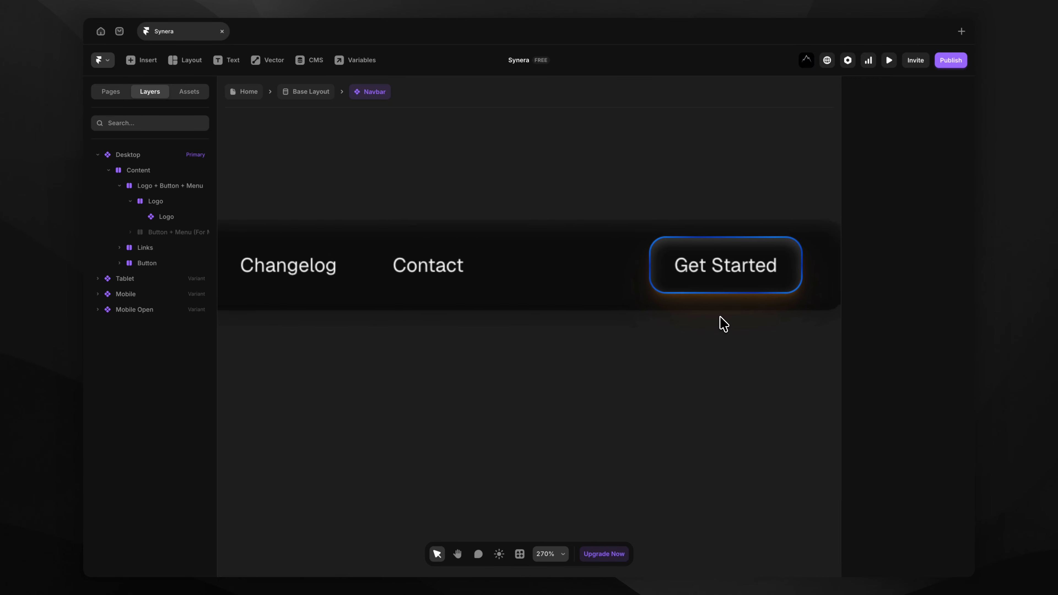
click(727, 271)
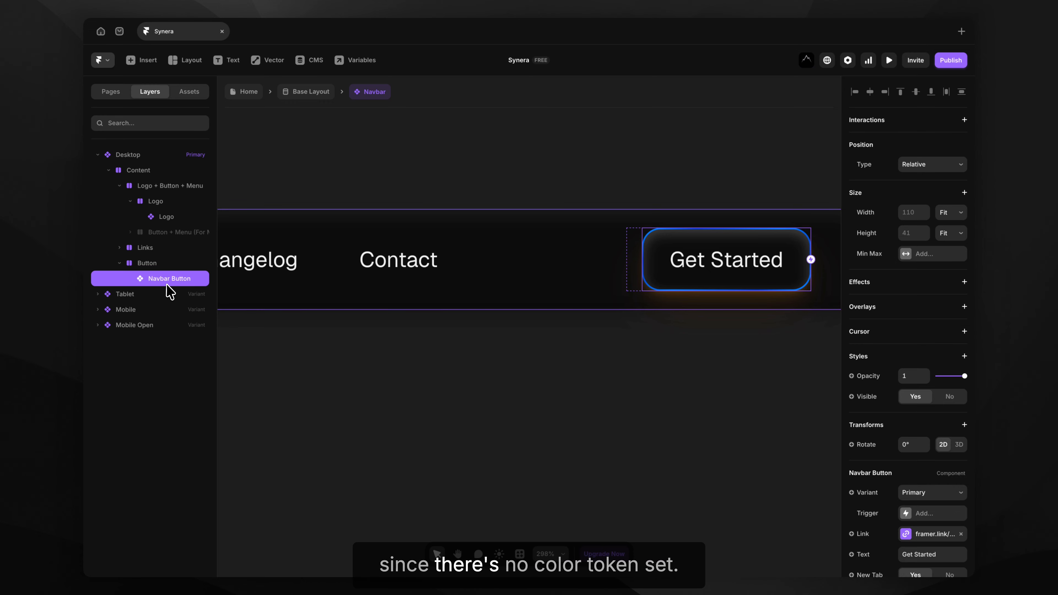
scroll(901, 418, down, 2)
scroll(900, 419, down, 1)
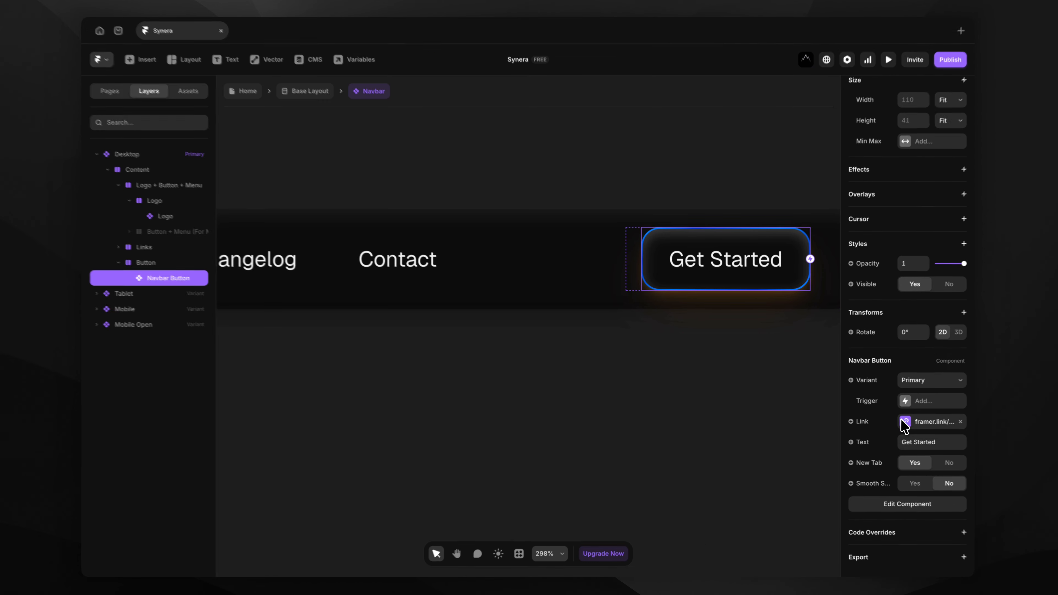
click(907, 505)
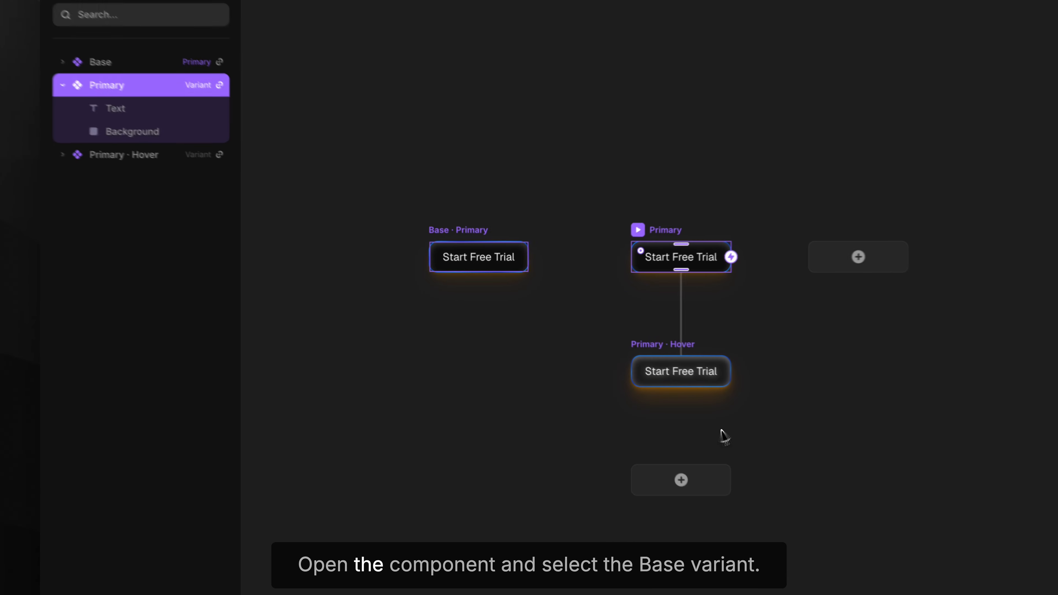
click(13, 104)
scroll(459, 233, up, 5)
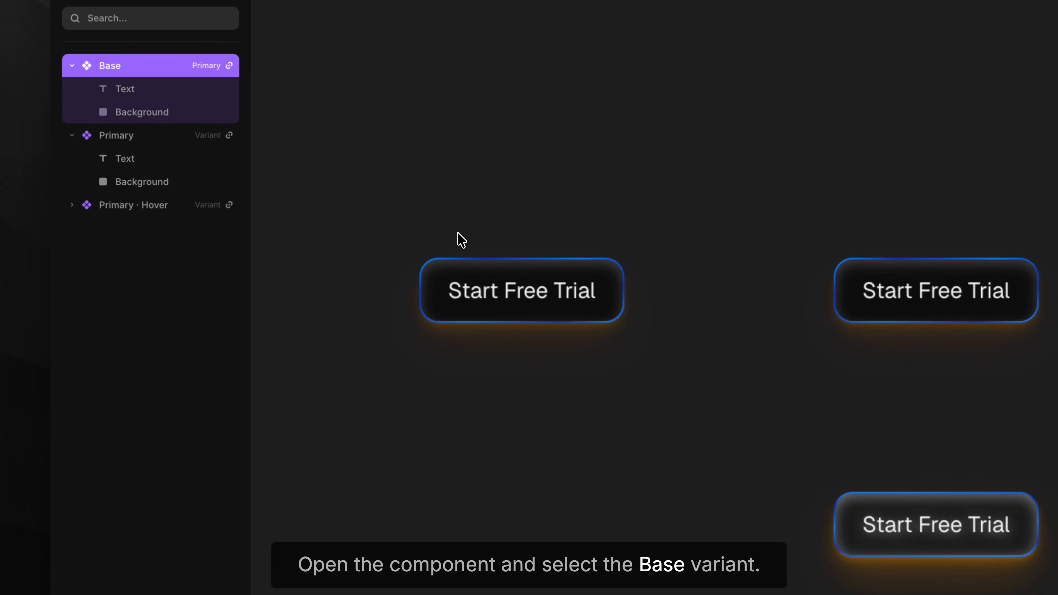
scroll(829, 306, down, 7)
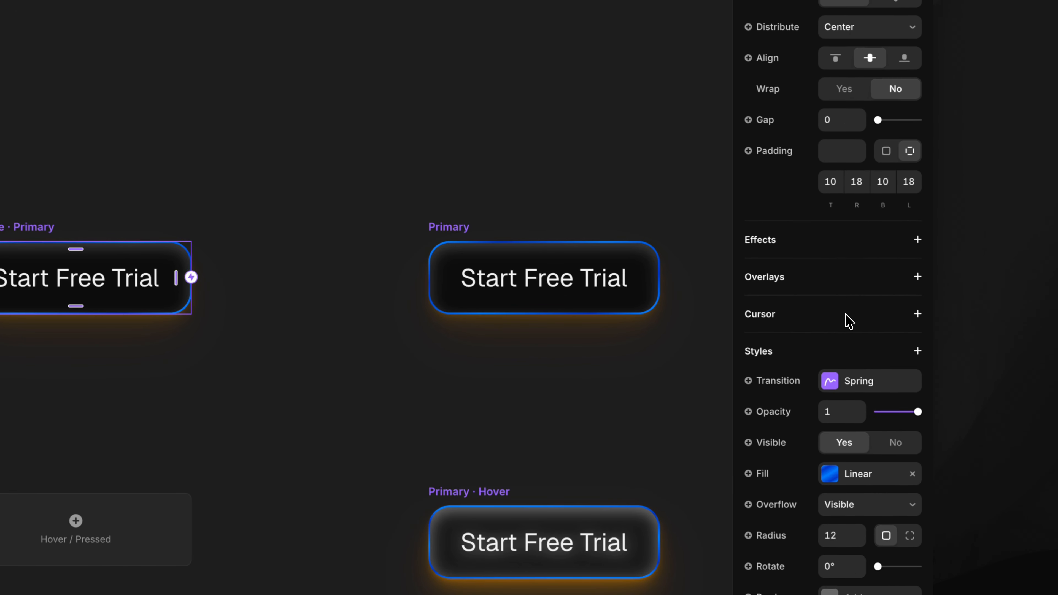
scroll(849, 320, down, 2)
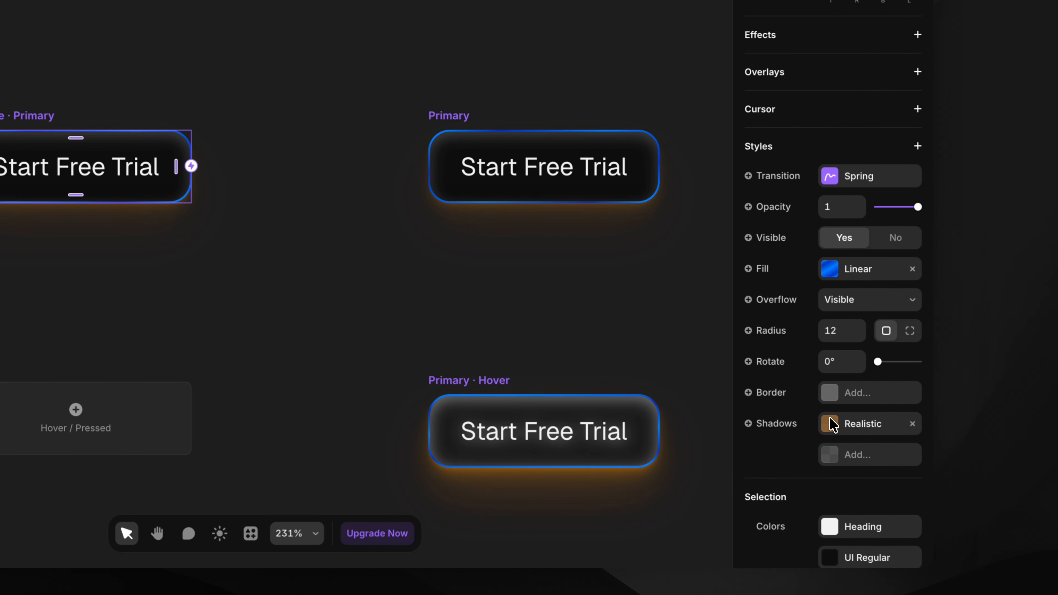
click(830, 424)
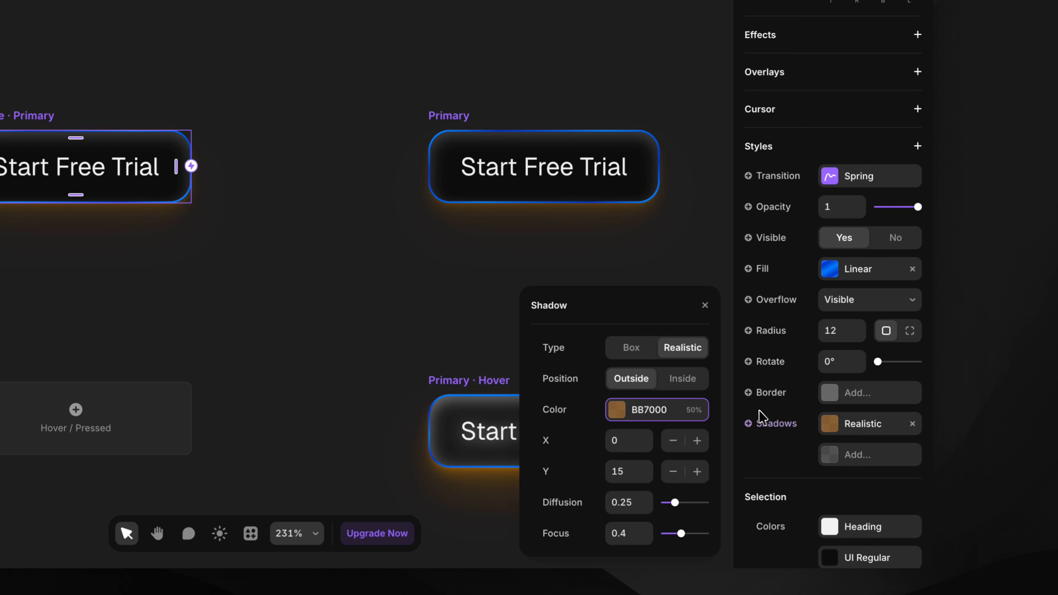
click(616, 410)
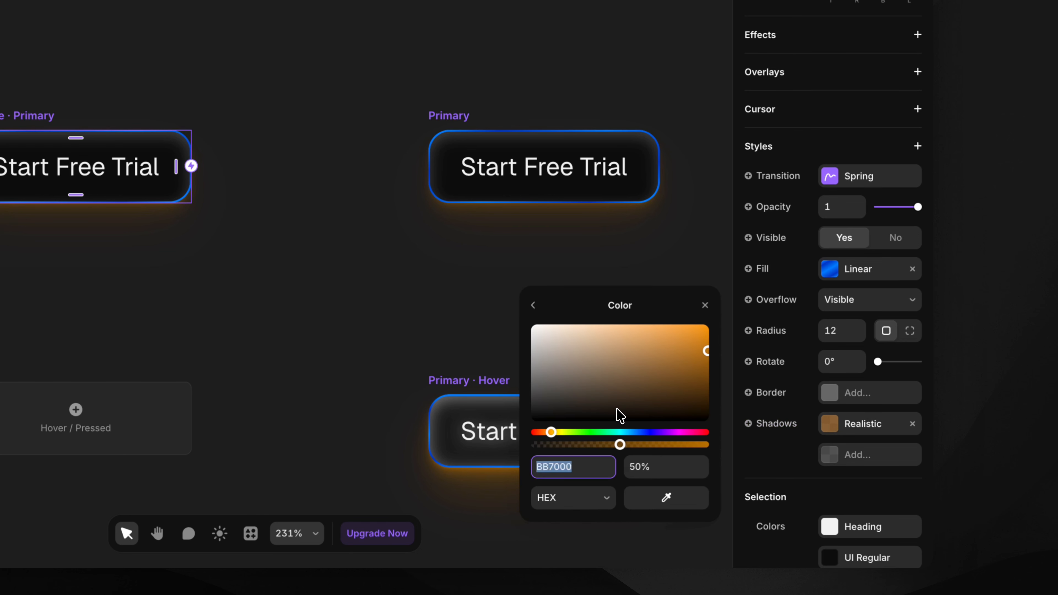
click(645, 432)
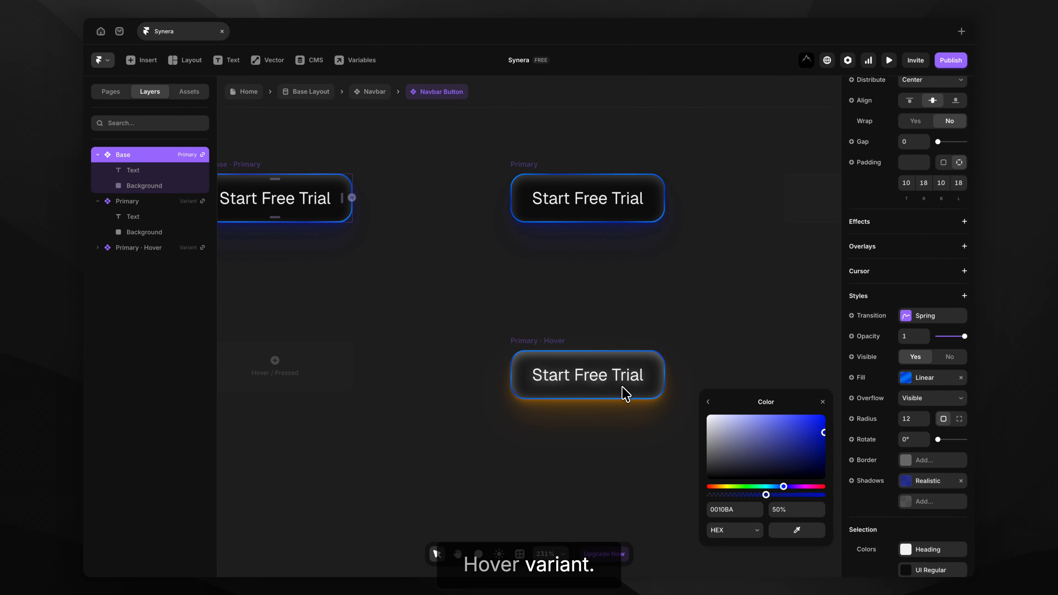
Set the Primary · Hover variant's shadow colour to blue 000CBA.
click(544, 344)
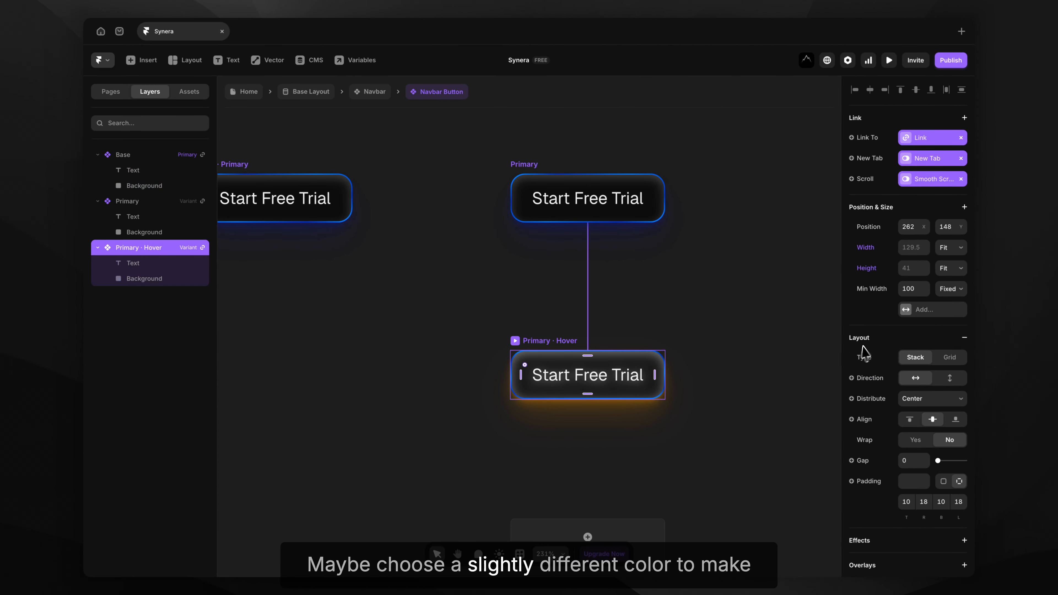
scroll(891, 358, down, 8)
click(908, 375)
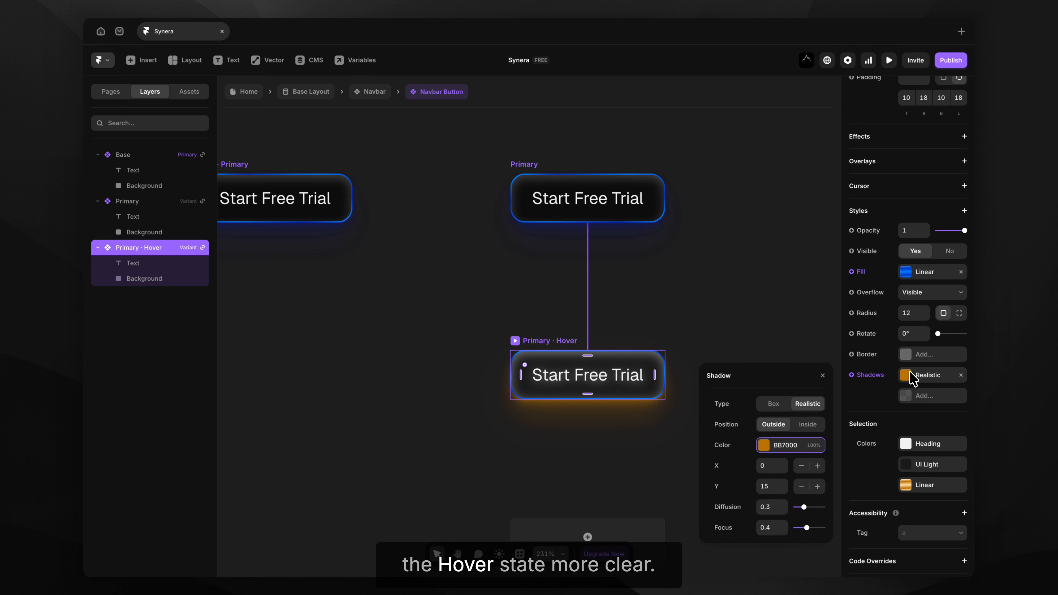
click(774, 444)
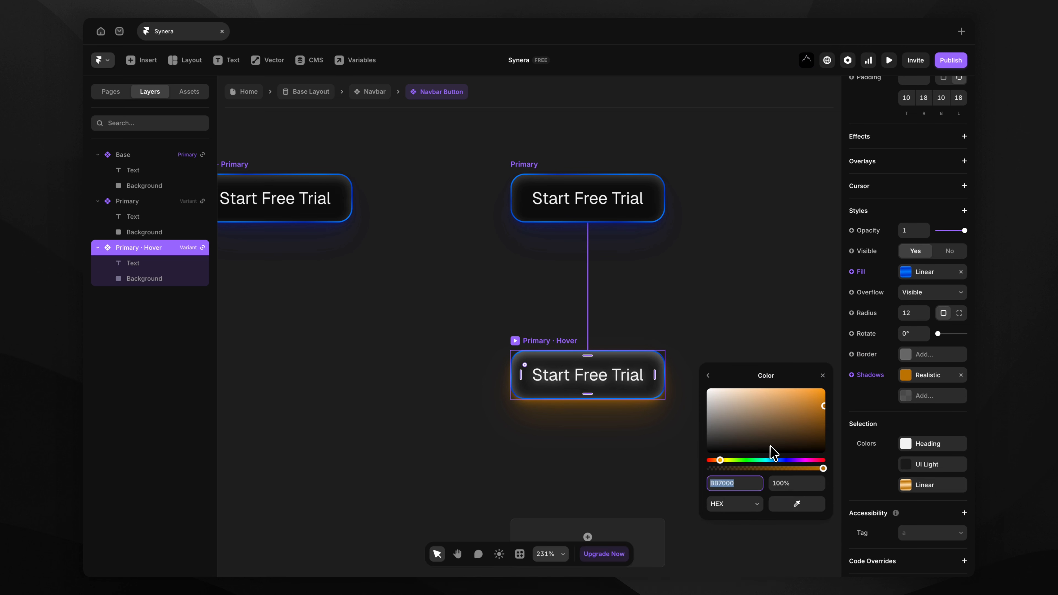
click(776, 460)
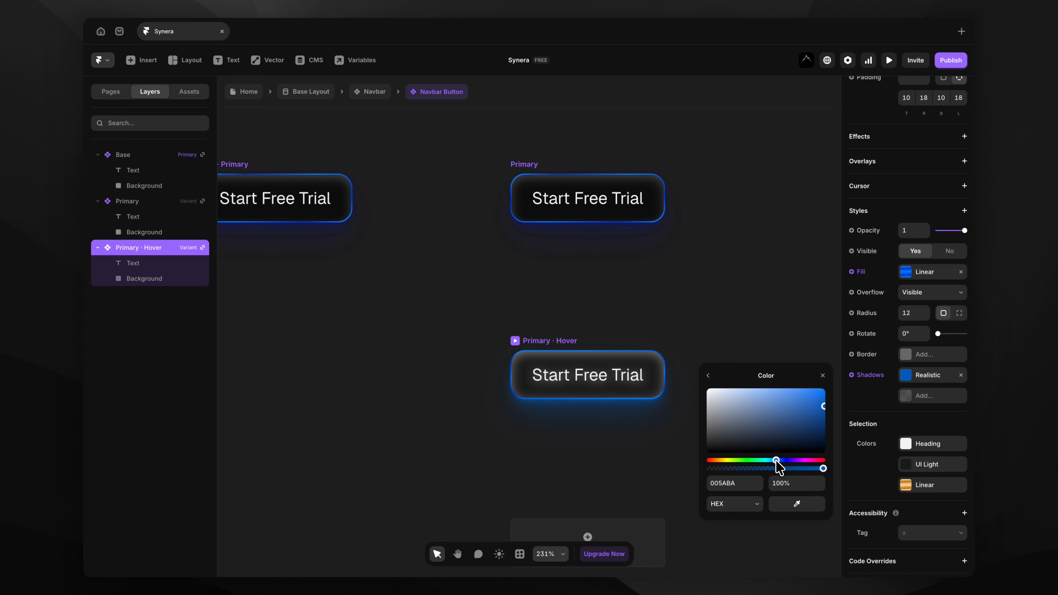
drag(777, 460, 784, 460)
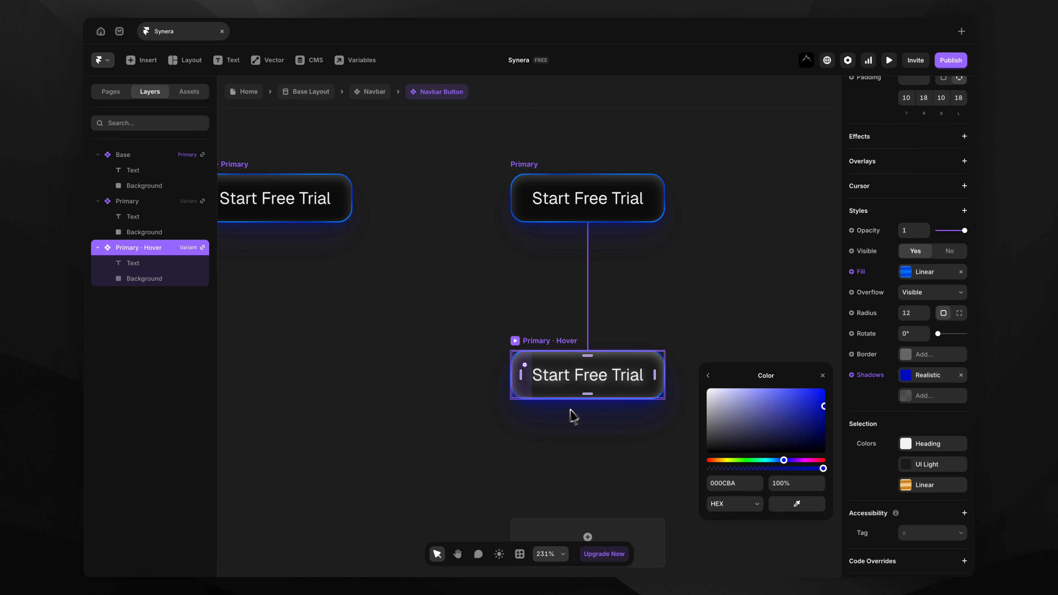
scroll(465, 326, down, 4)
scroll(464, 319, up, 2)
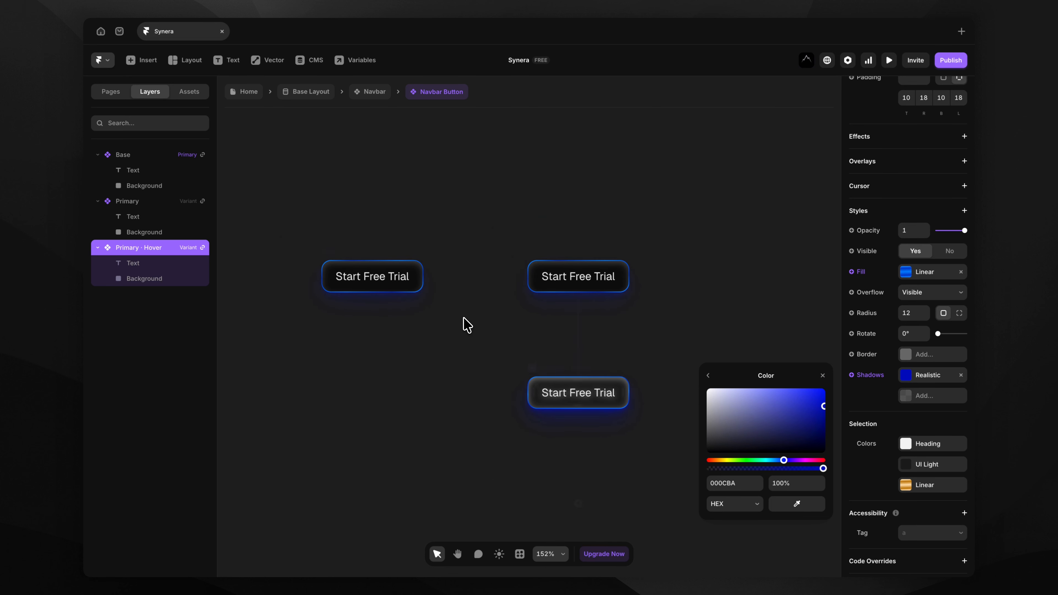
click(464, 319)
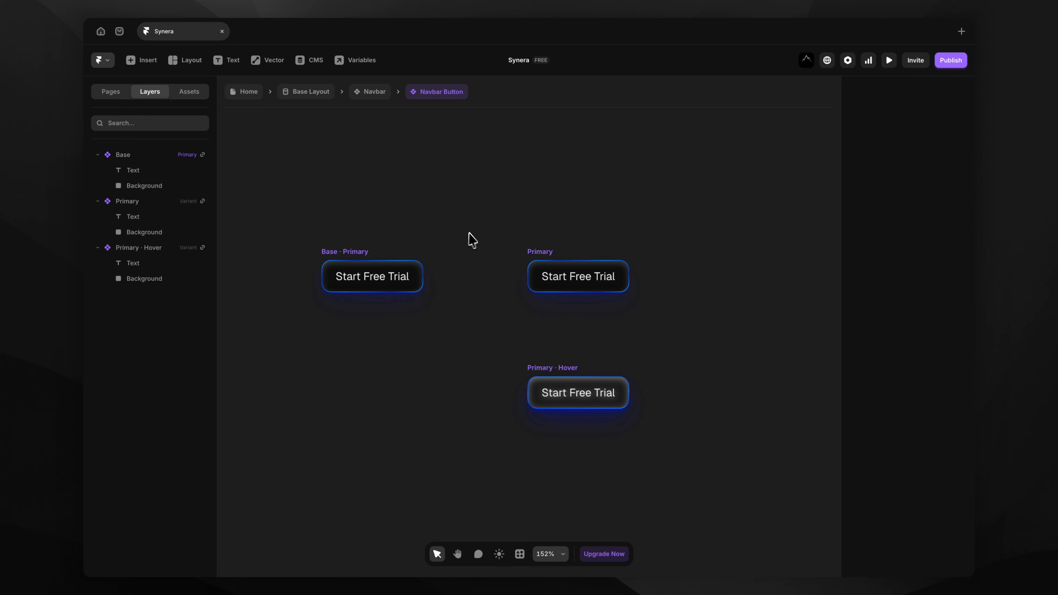
Change the navbar button label from Get Started to Start Free, then return to Base Layout.
click(372, 91)
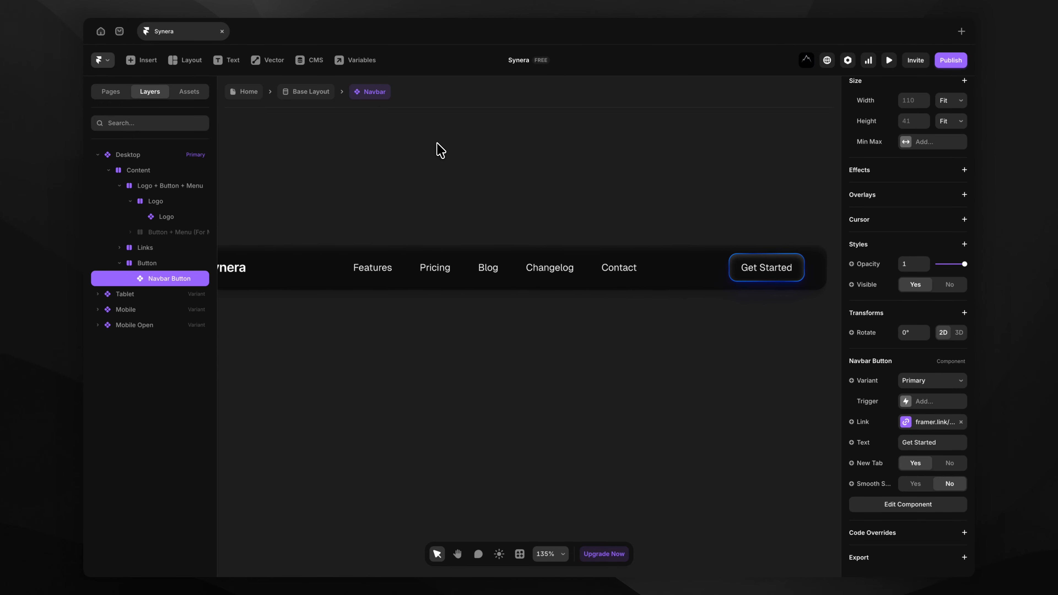
click(438, 143)
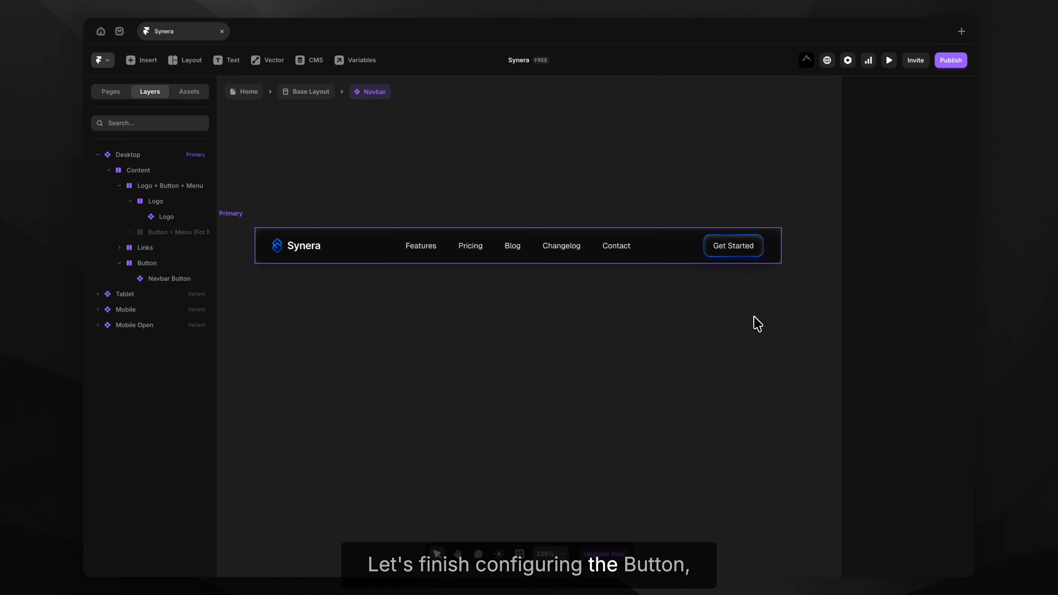
click(723, 253)
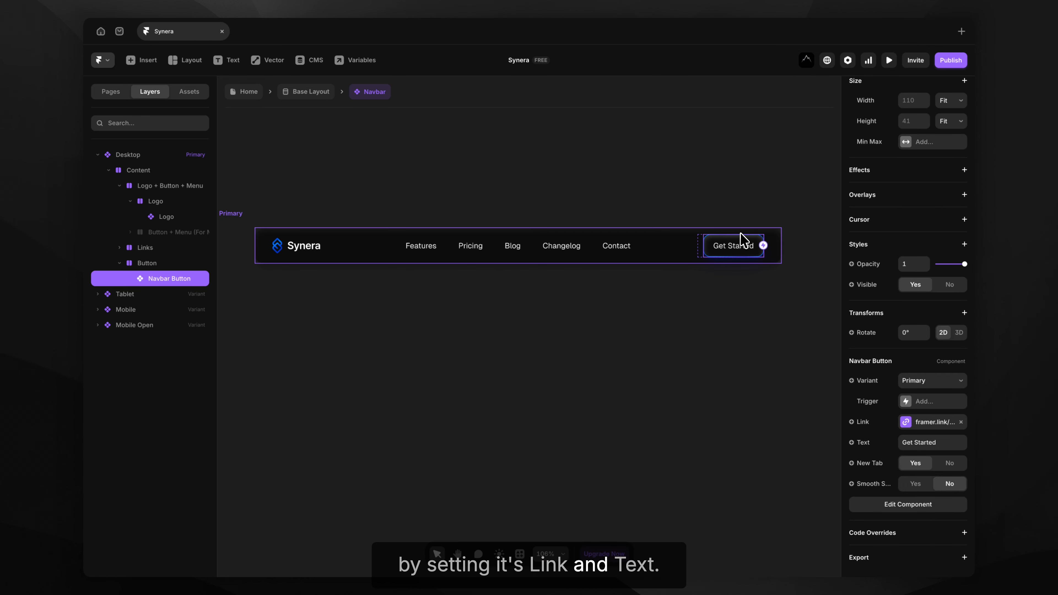
scroll(743, 236, up, 5)
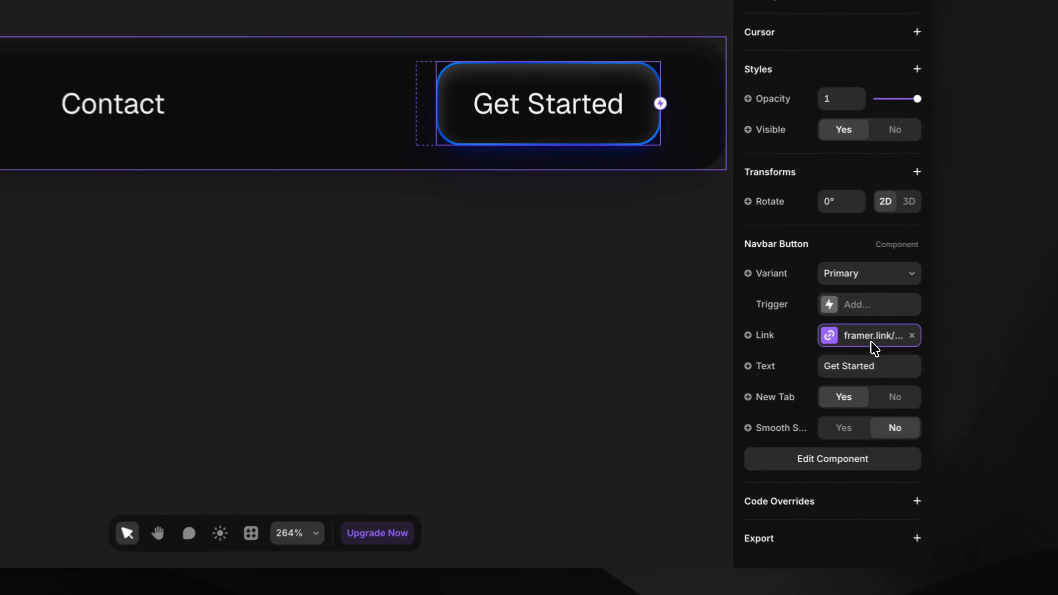
click(933, 425)
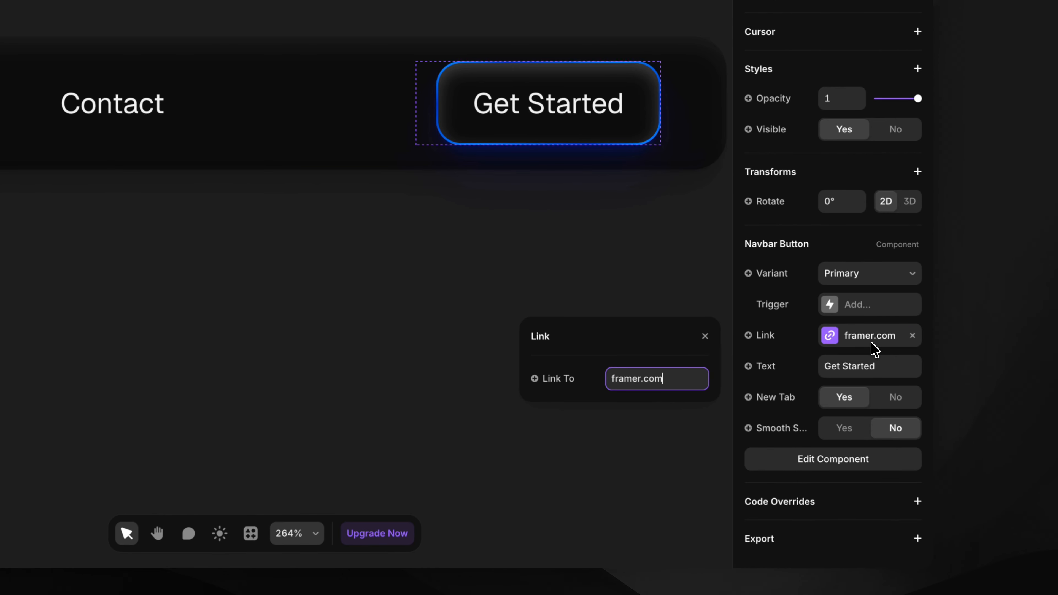
click(880, 366)
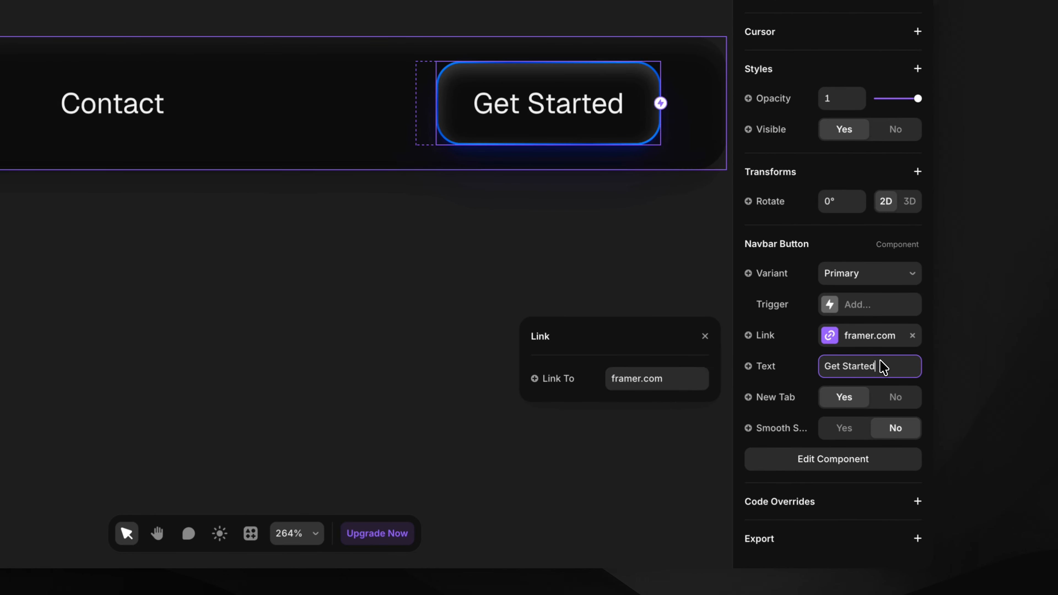
text(Start Free)
click(629, 362)
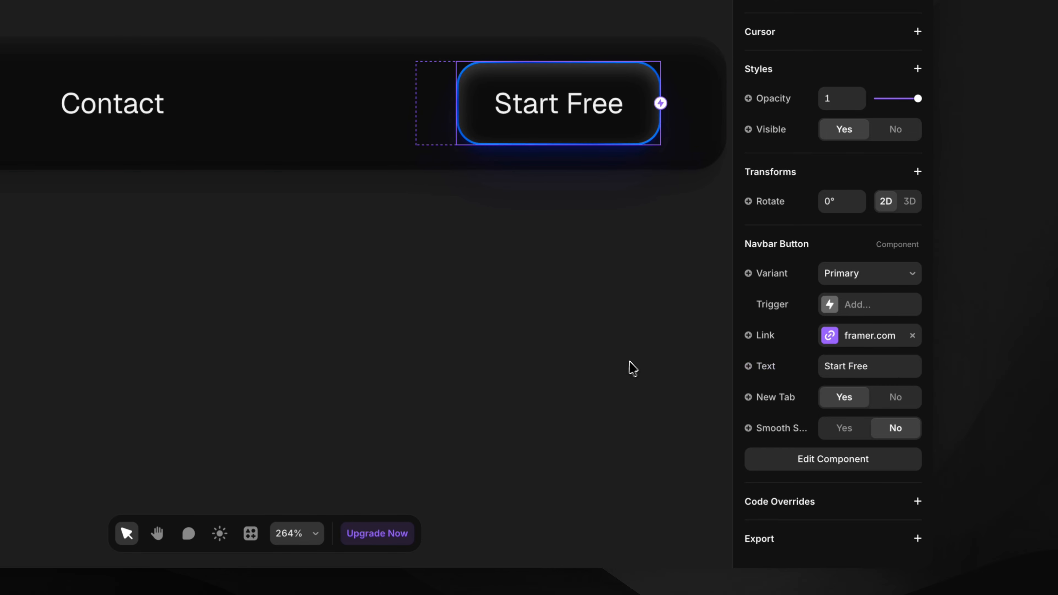
scroll(599, 360, down, 5)
scroll(593, 361, left, 1)
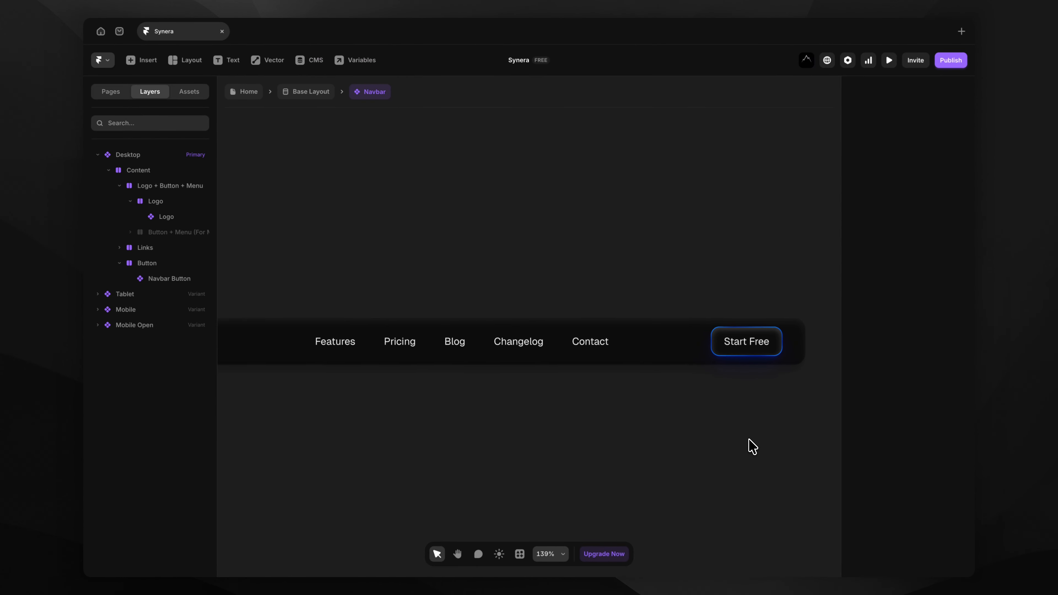
scroll(750, 444, down, 4)
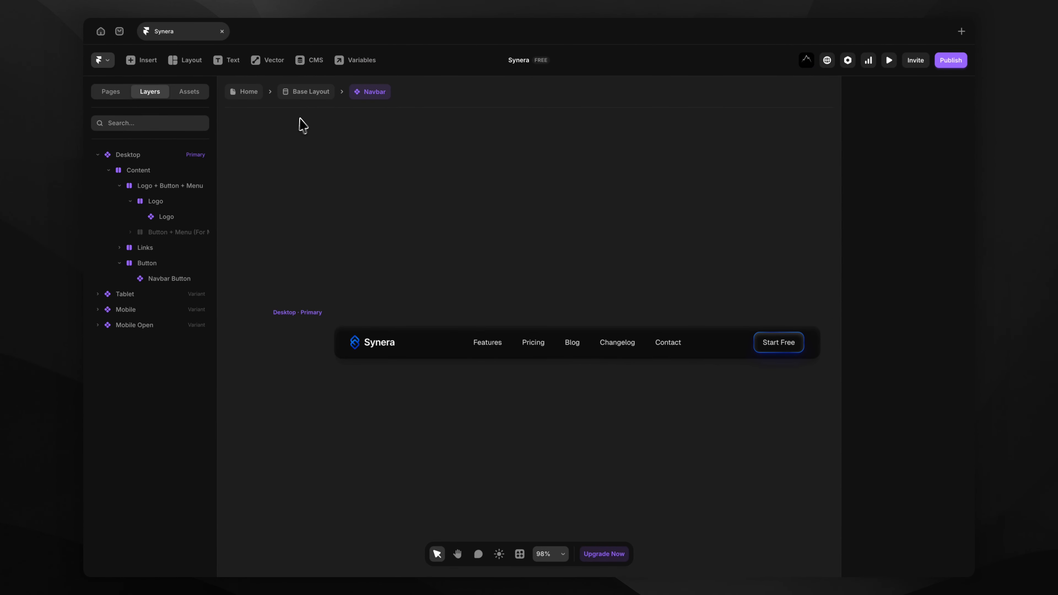
click(304, 92)
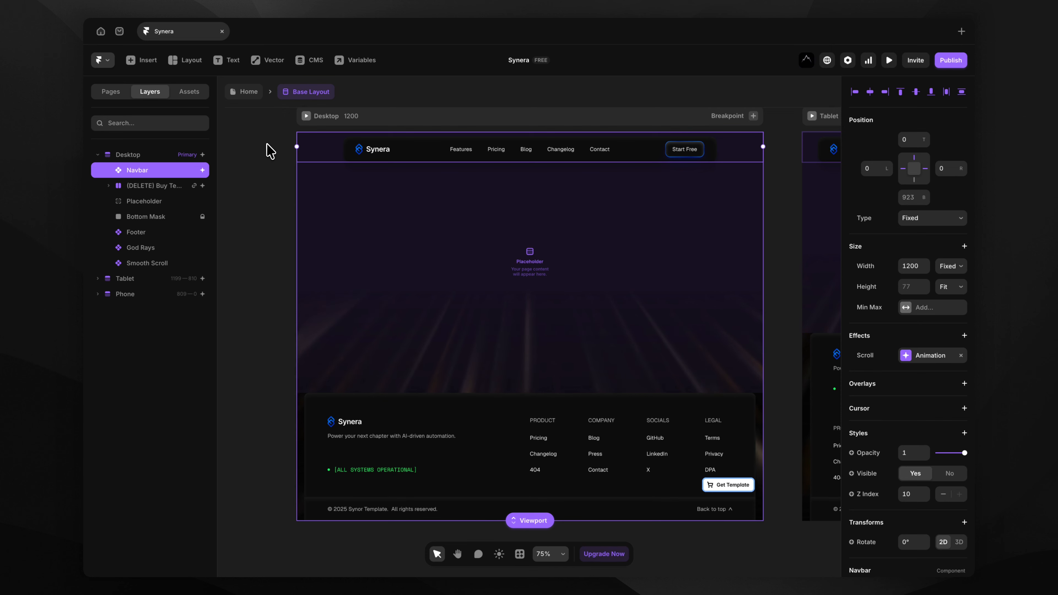
Switch to the Home page, preview the site, then close the preview.
click(269, 154)
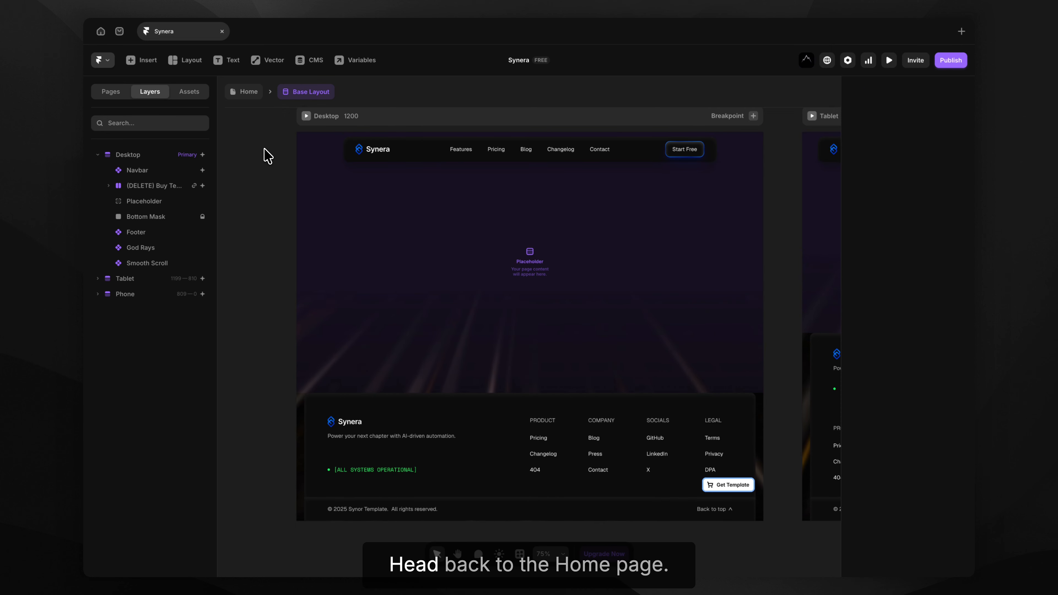
click(250, 92)
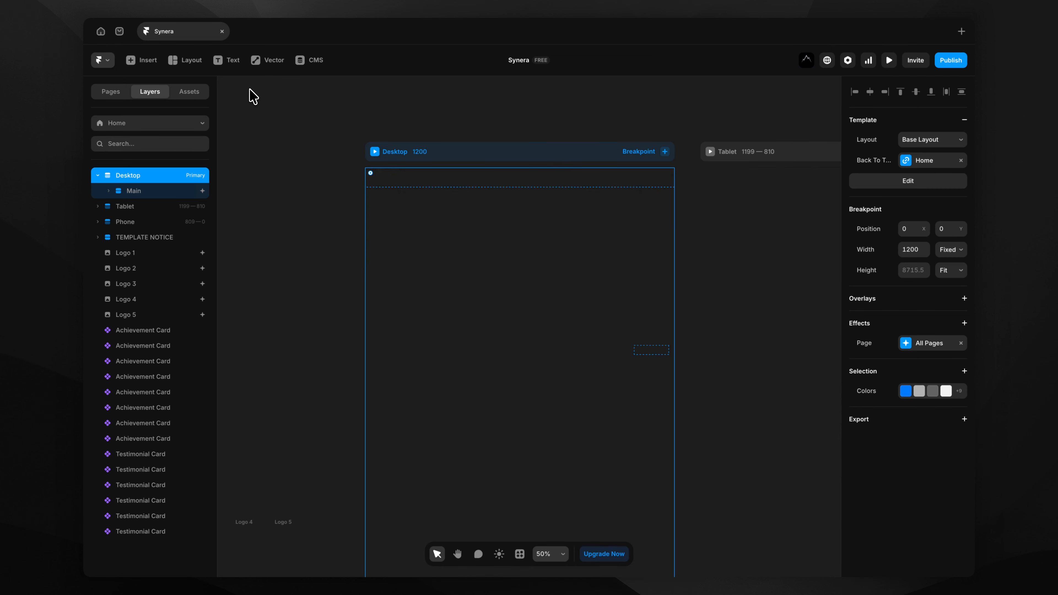
click(889, 60)
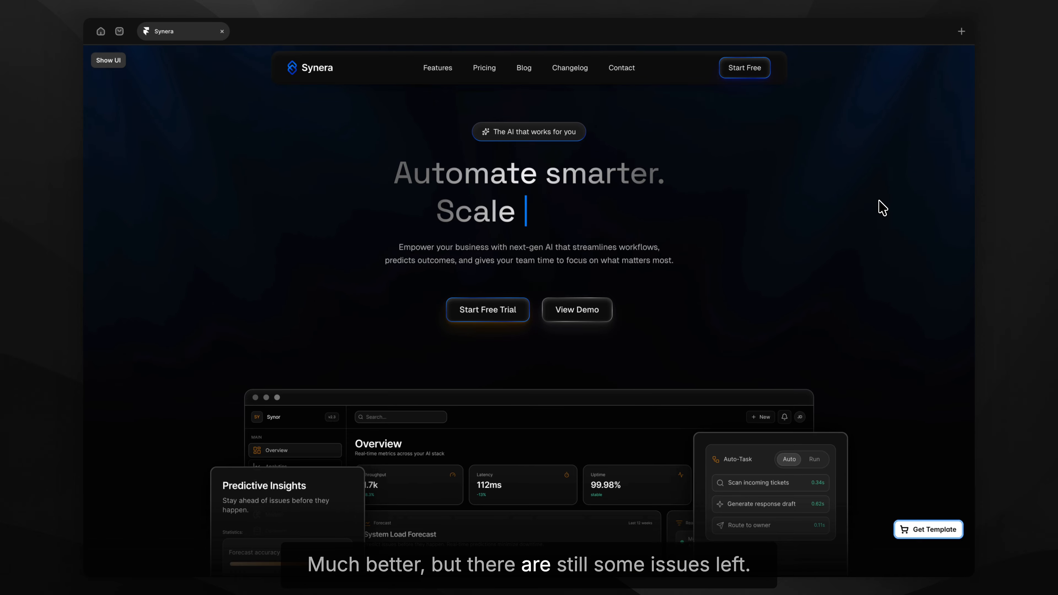
key(Escape)
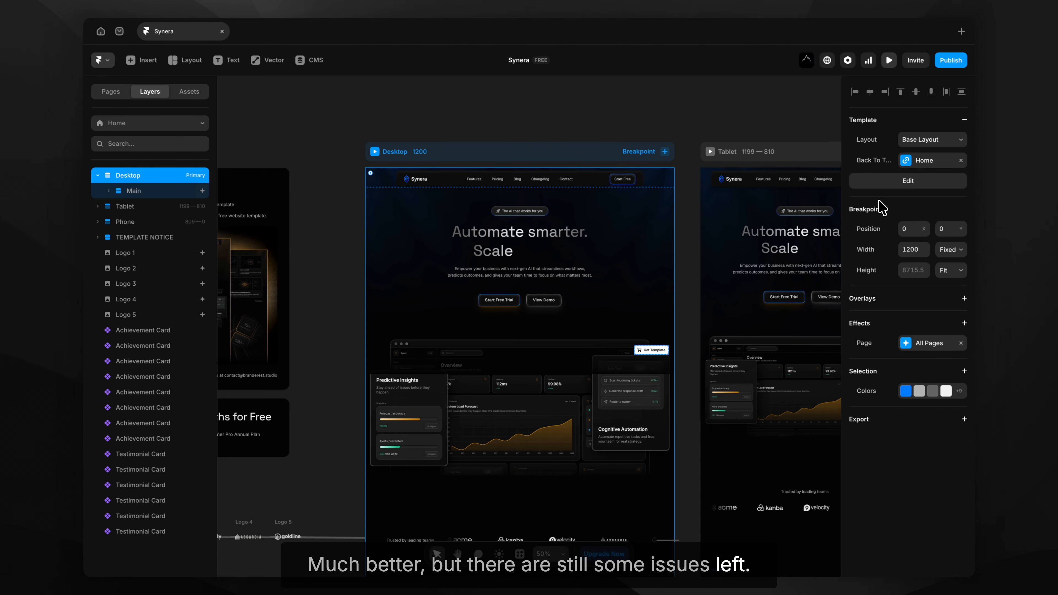
Set the Start Free Trial hero button's link to framer.com.
click(502, 300)
scroll(502, 301, up, 5)
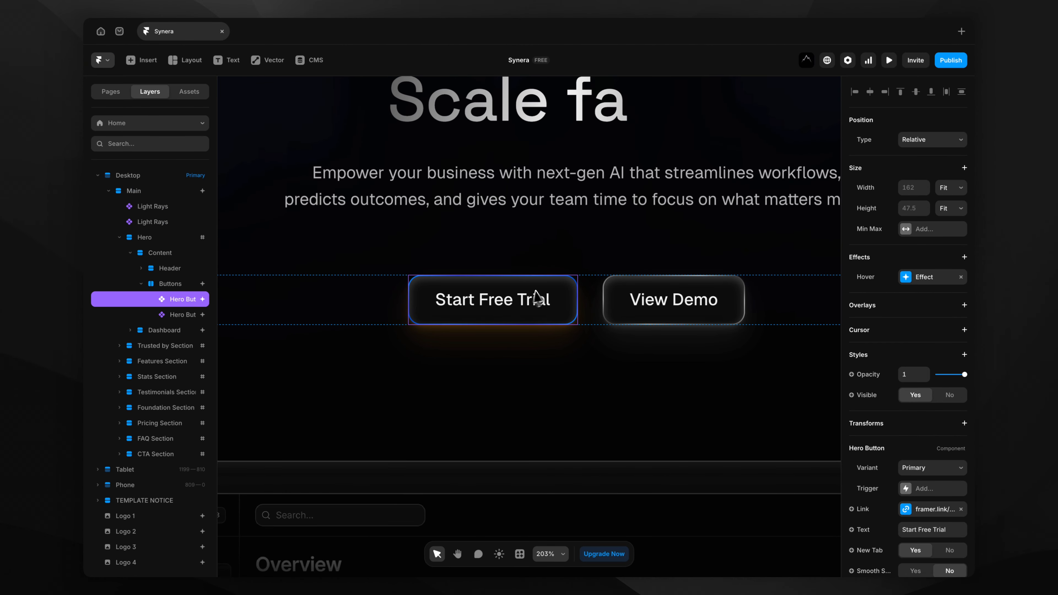
scroll(907, 333, down, 3)
click(935, 400)
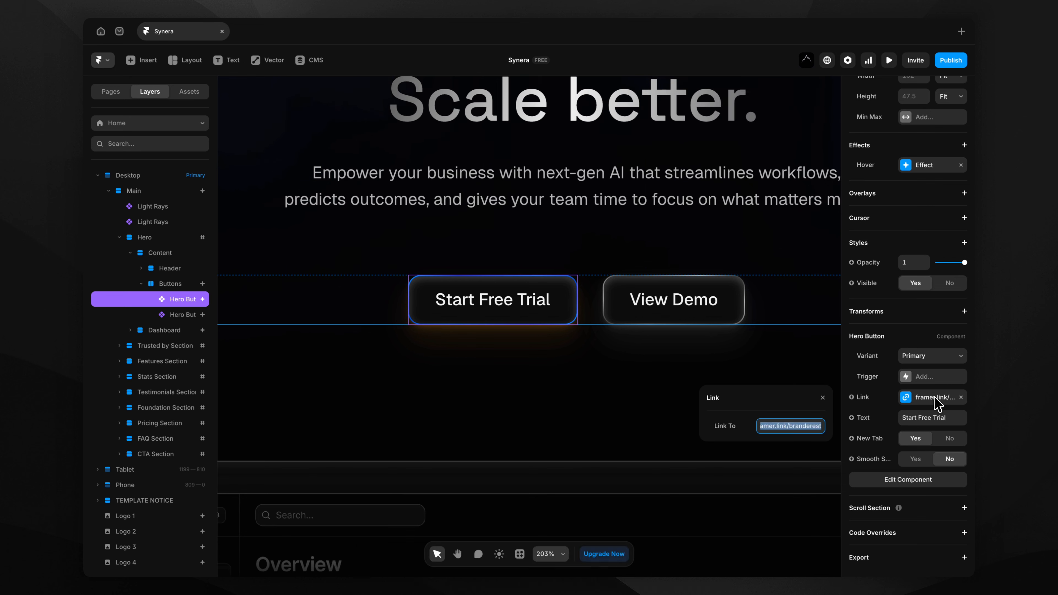
text(framer)
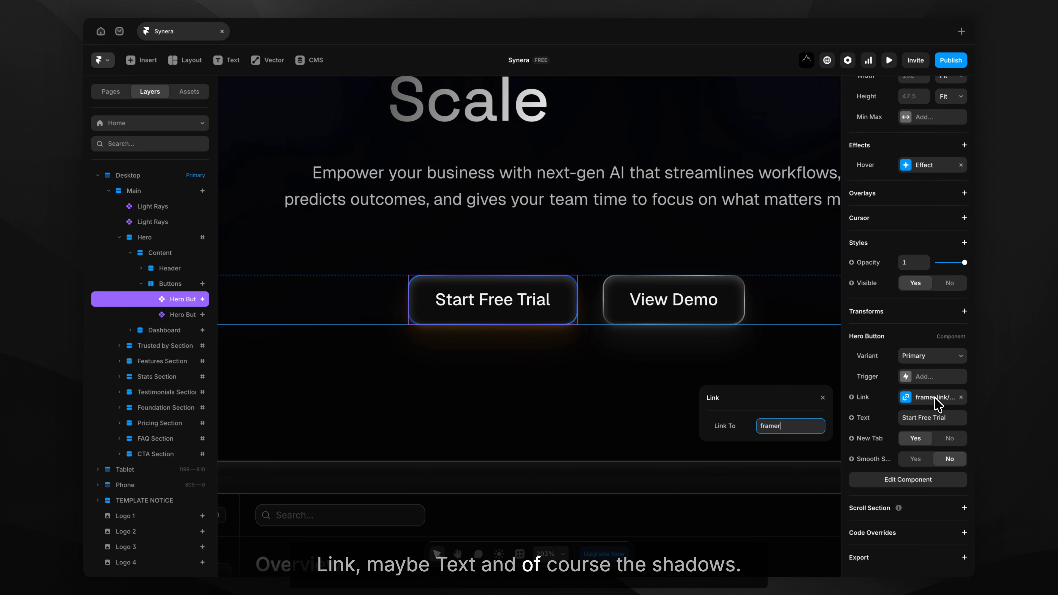
text(.com)
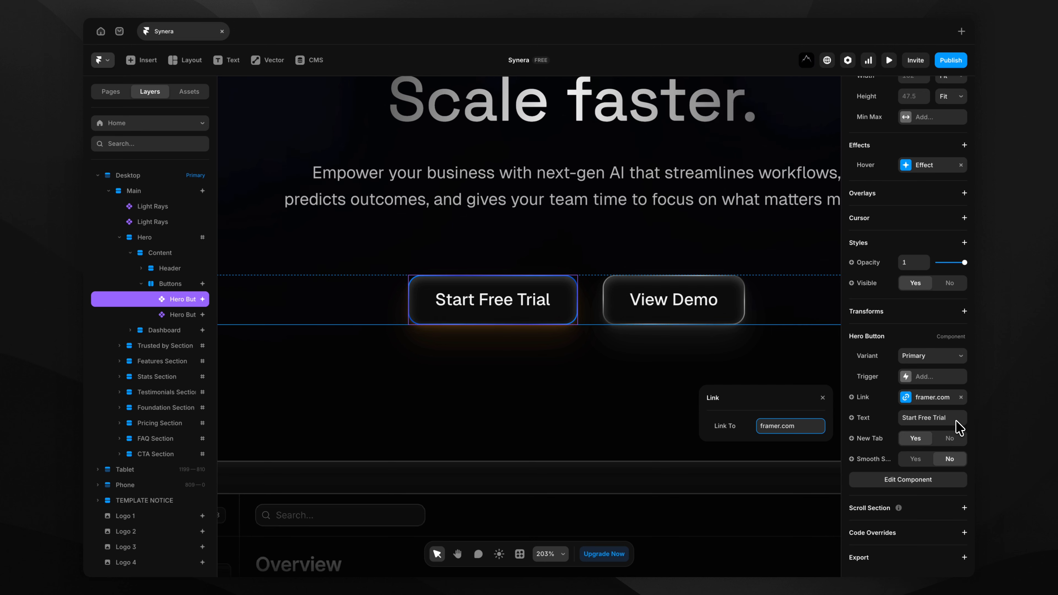
In the Hero Button component, change the Base · Primary shadow from orange to blue.
click(922, 480)
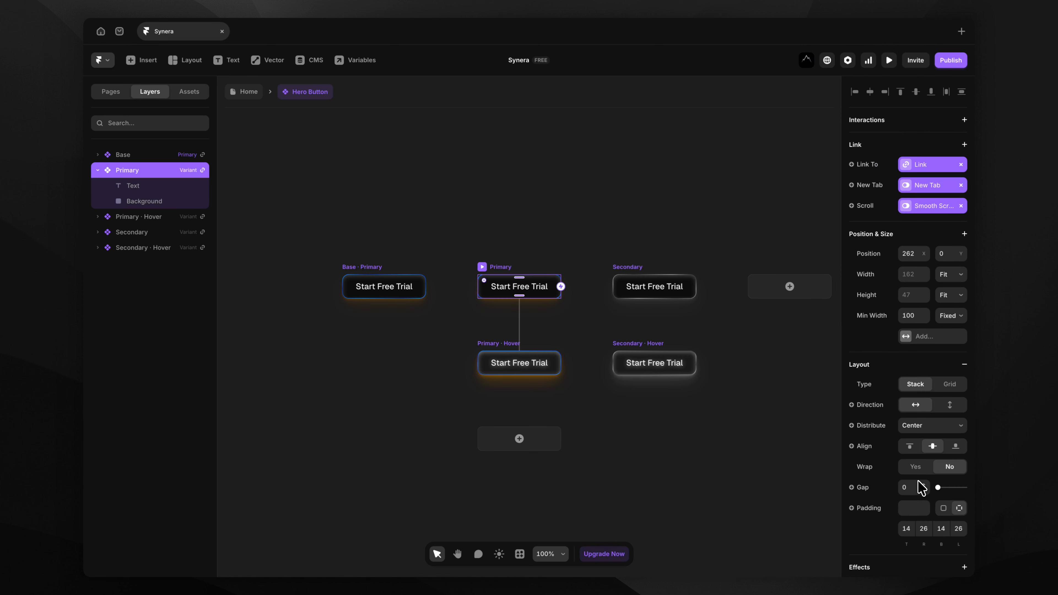
click(363, 269)
scroll(359, 267, up, 5)
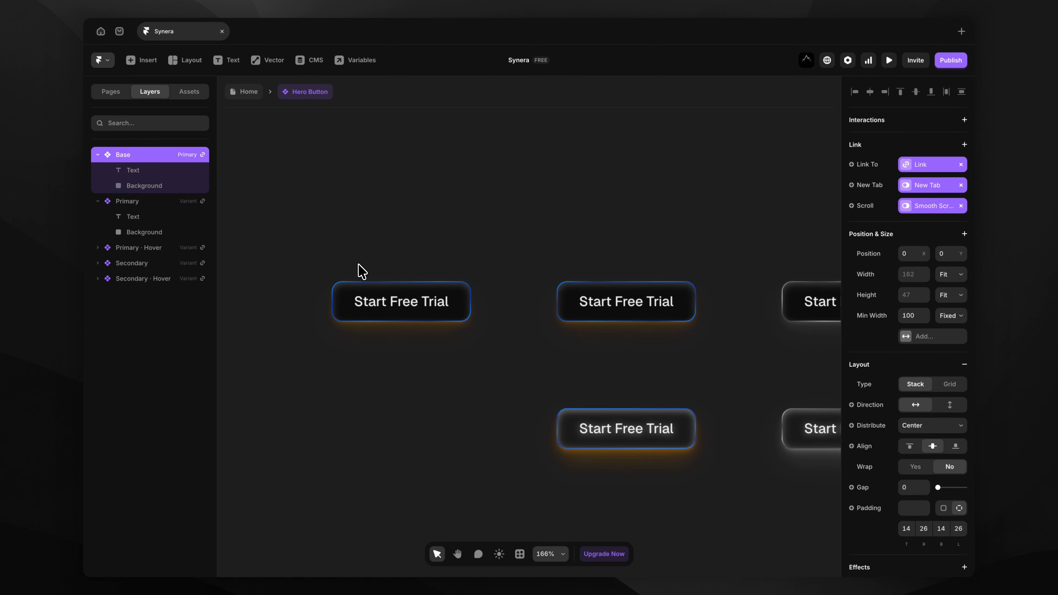
scroll(937, 300, down, 10)
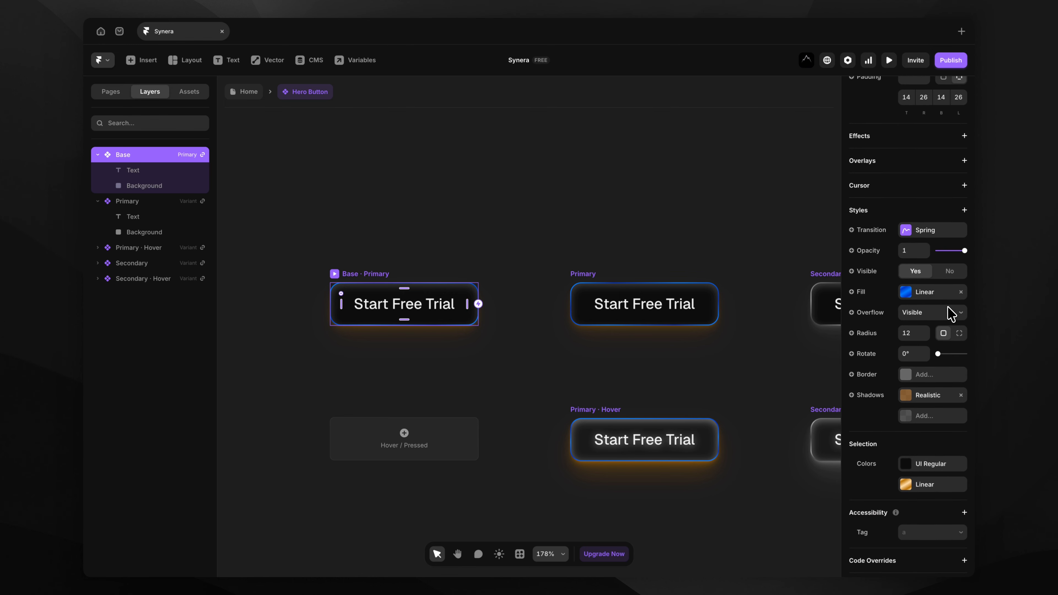
click(918, 395)
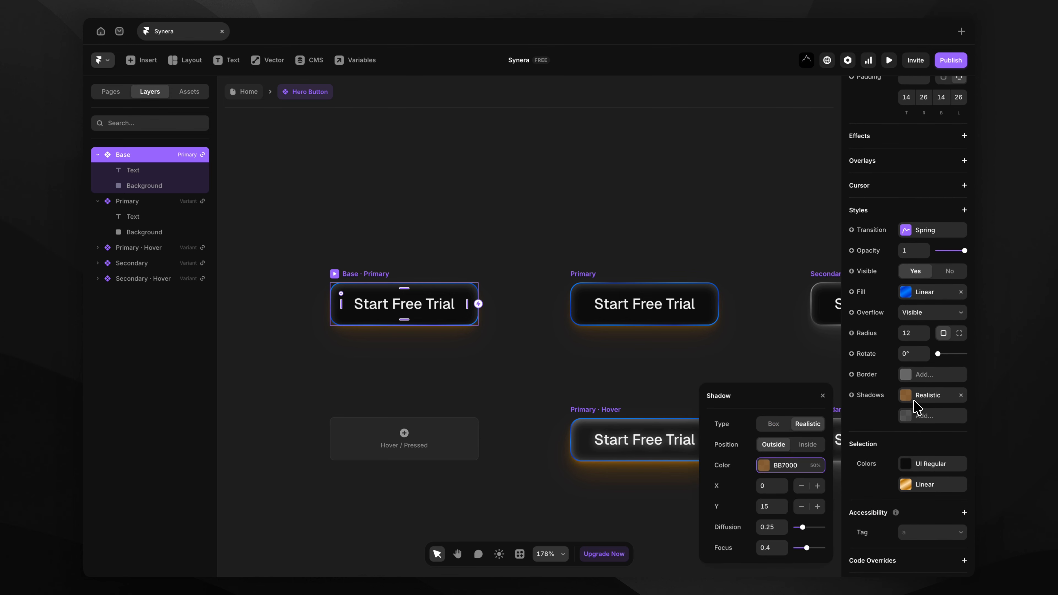
click(763, 465)
drag(763, 480, 784, 480)
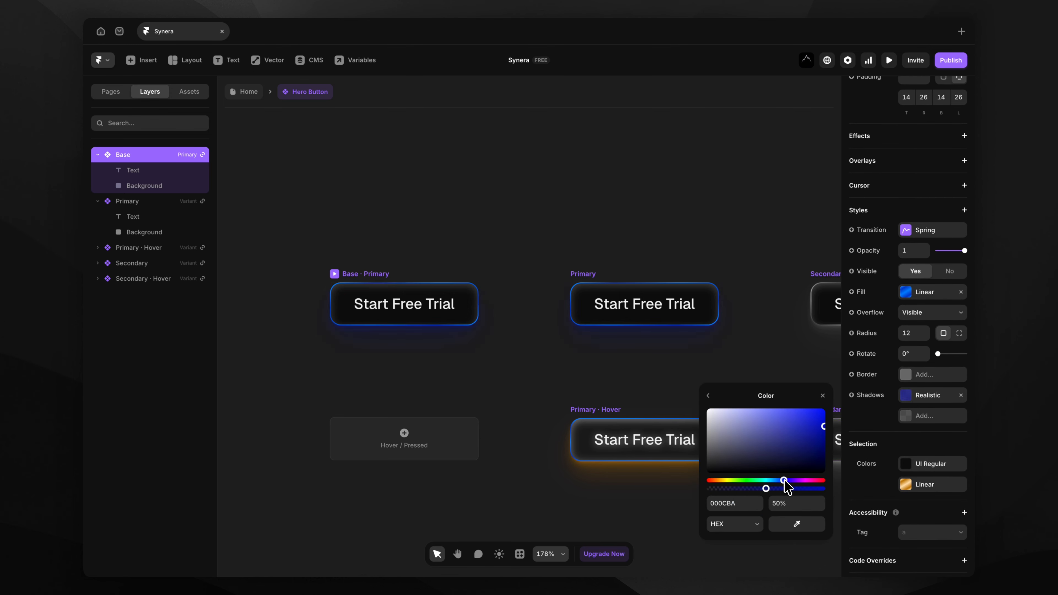
Change the Primary · Hover variant's shadow from orange to blue.
click(623, 417)
scroll(891, 419, down, 9)
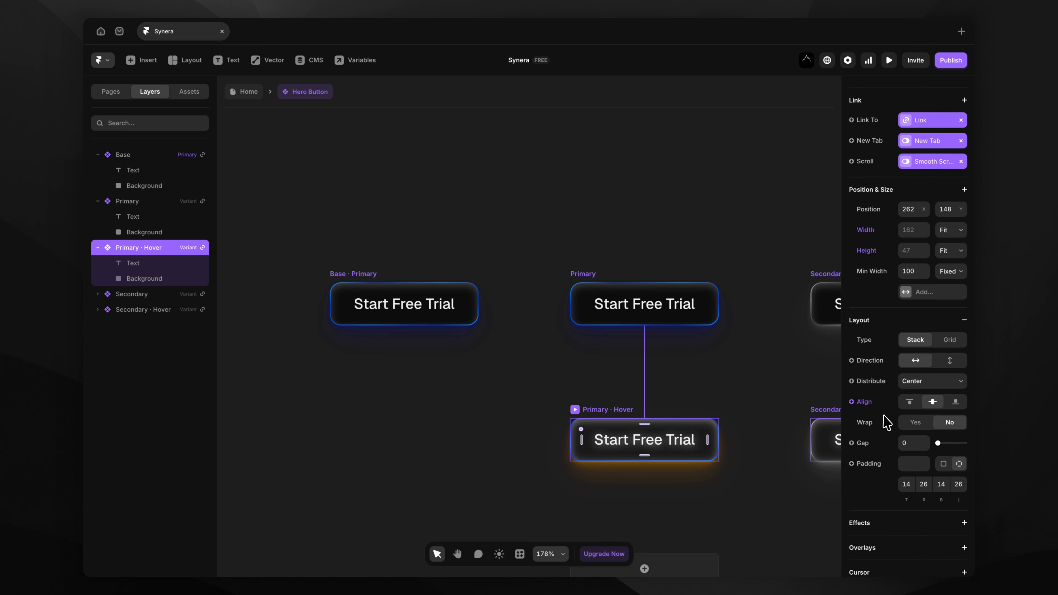
click(924, 420)
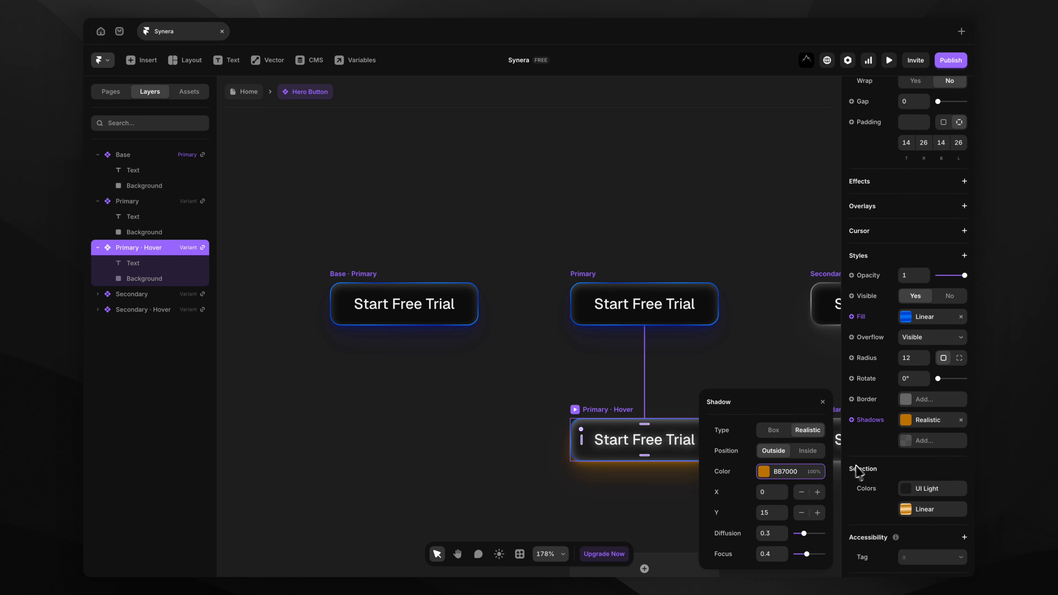
click(775, 472)
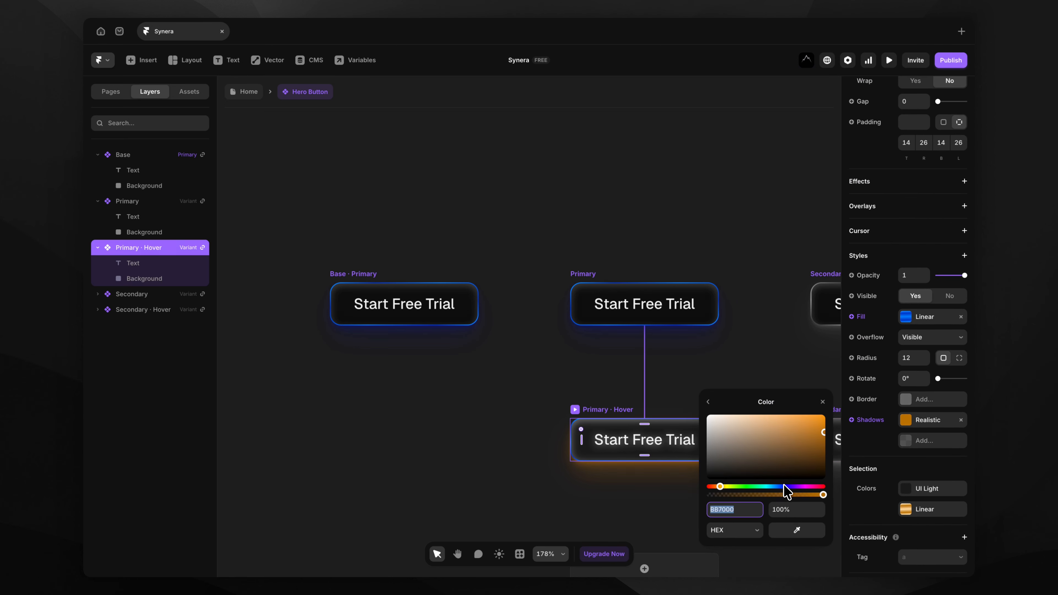
drag(783, 485, 781, 485)
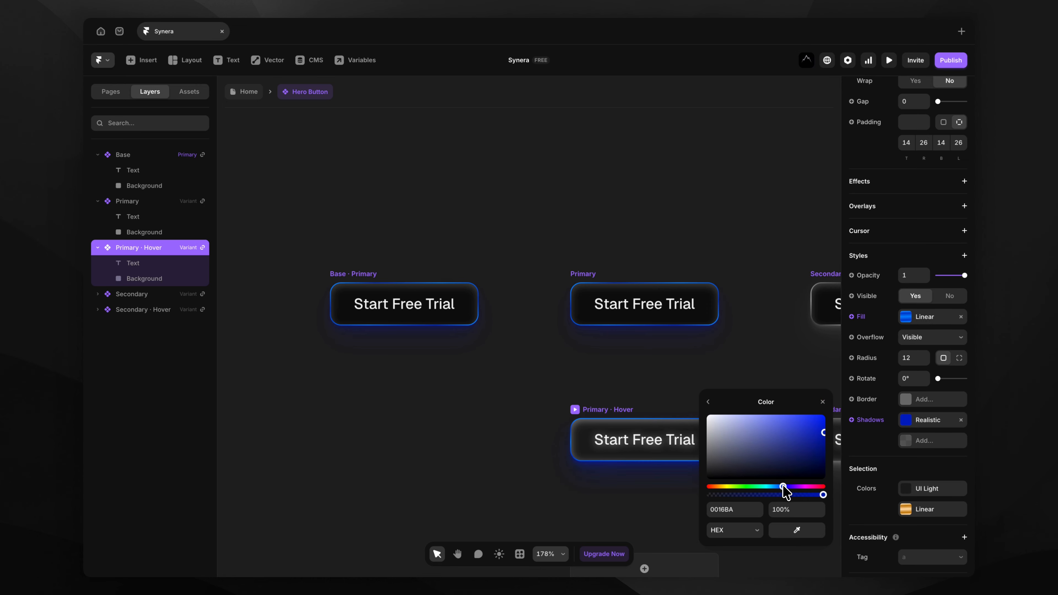
click(563, 397)
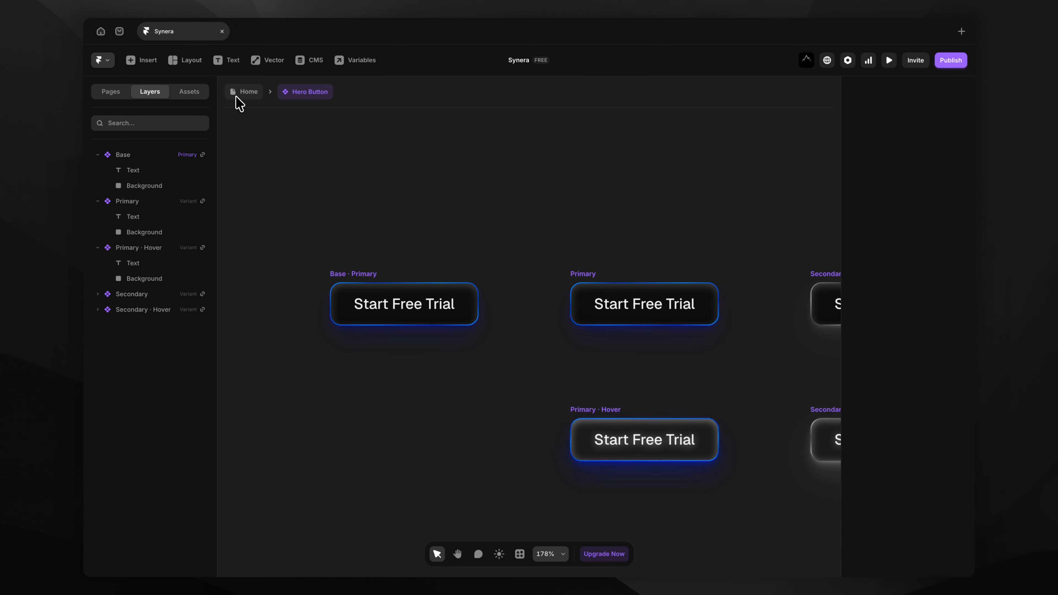
Return to the Home page and preview the blue-glowing Start Free Trial button.
click(238, 96)
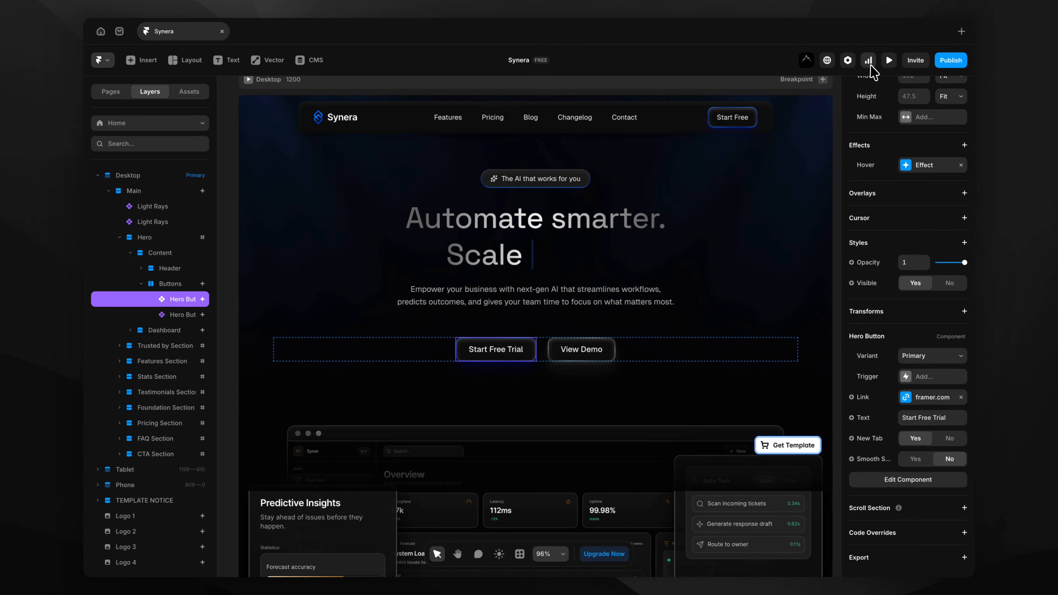
click(885, 64)
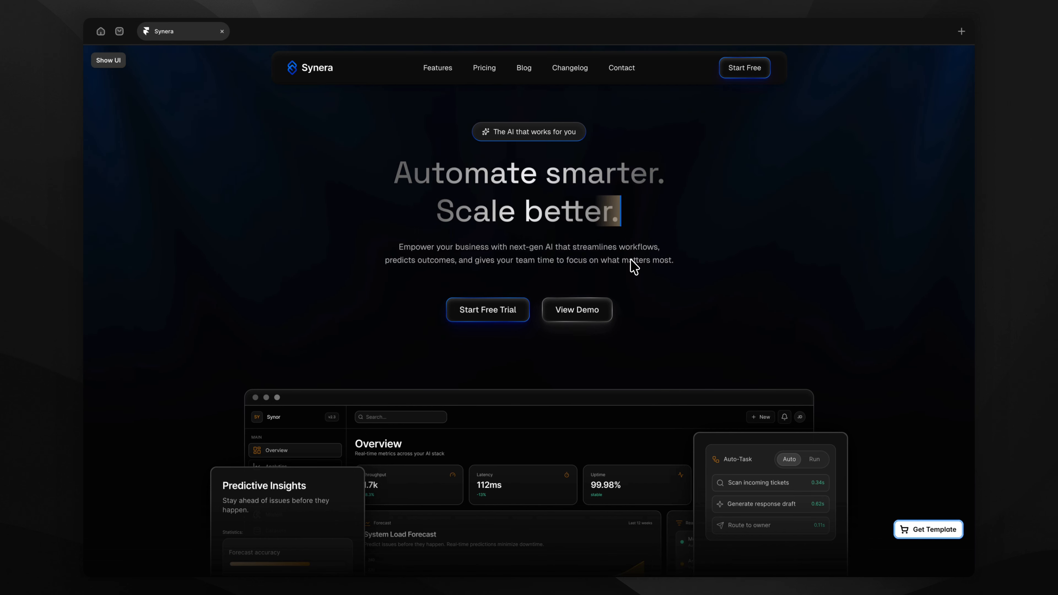
key(ctrl+backslash)
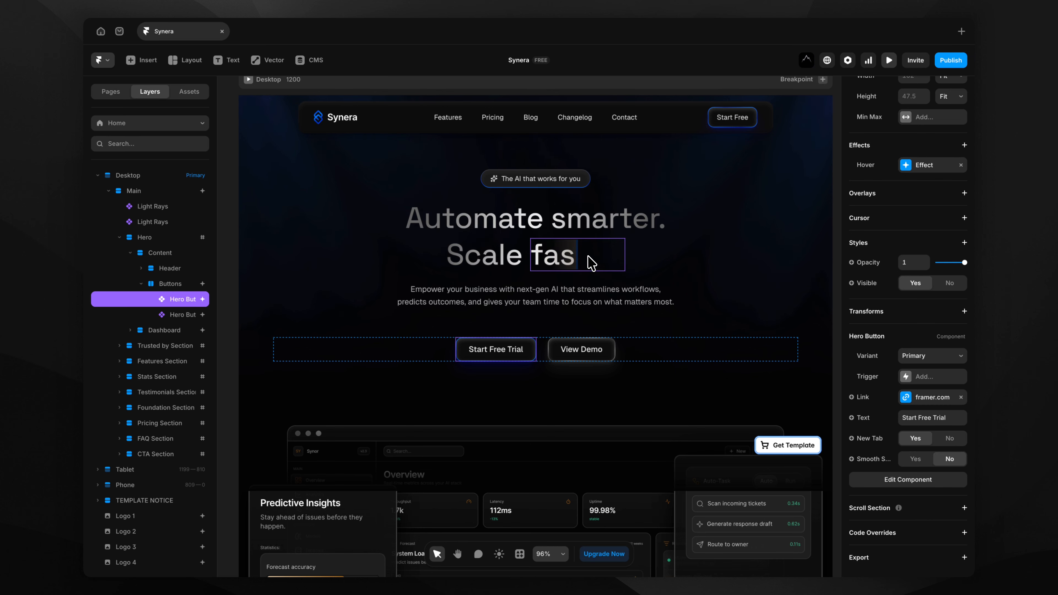
Set the headline typewriter's shimmer colour to Blue Main.
click(589, 261)
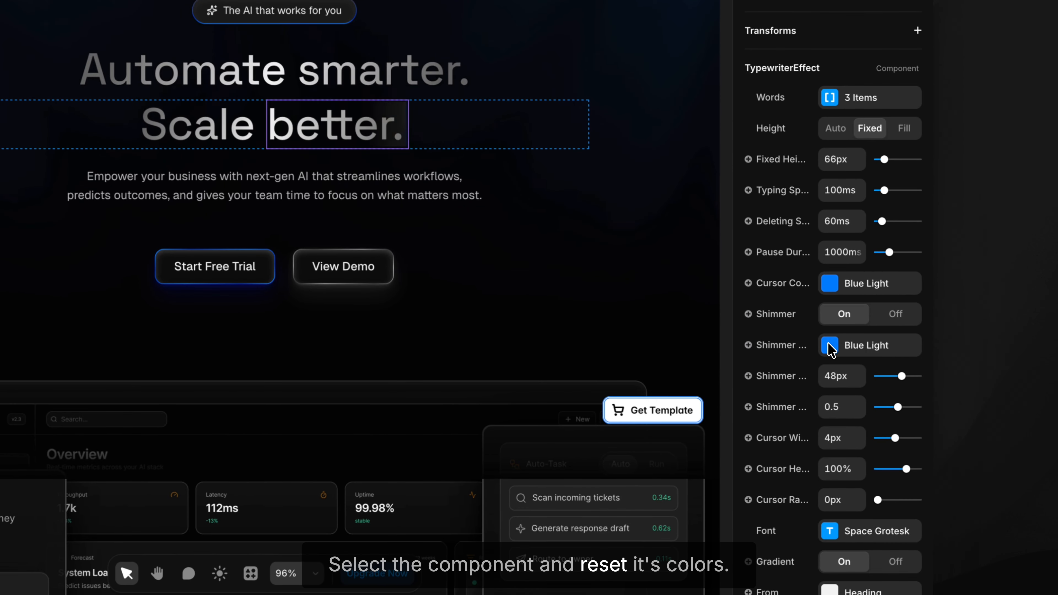
click(830, 349)
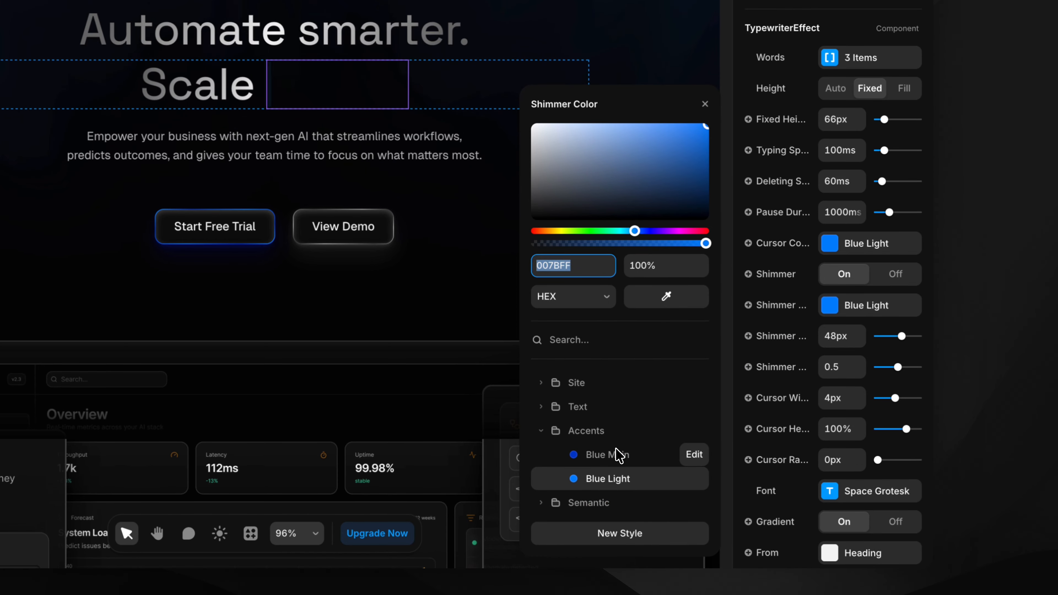
click(616, 451)
click(612, 477)
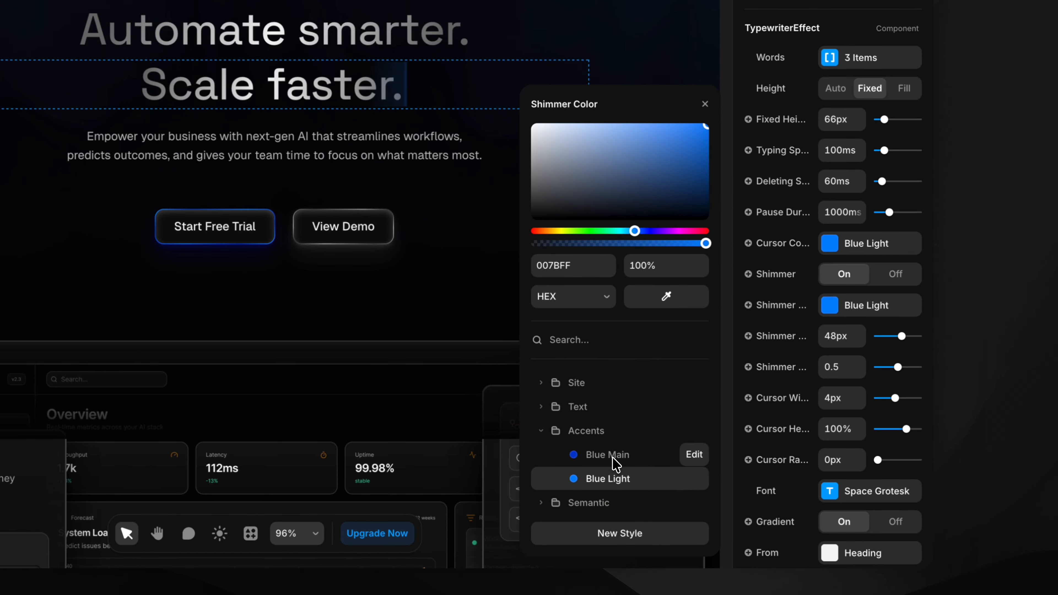
click(616, 462)
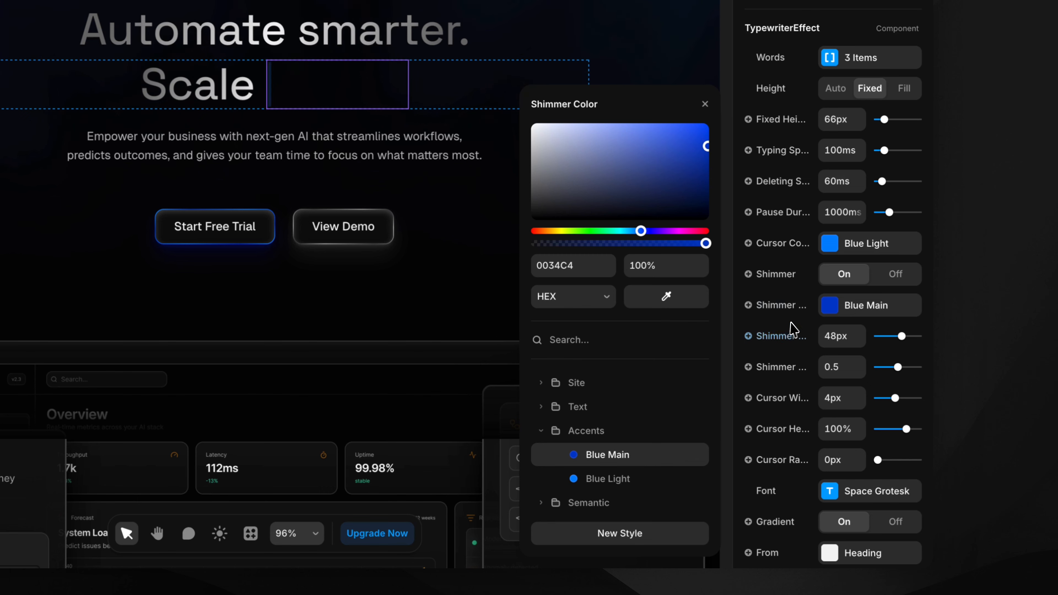
click(769, 304)
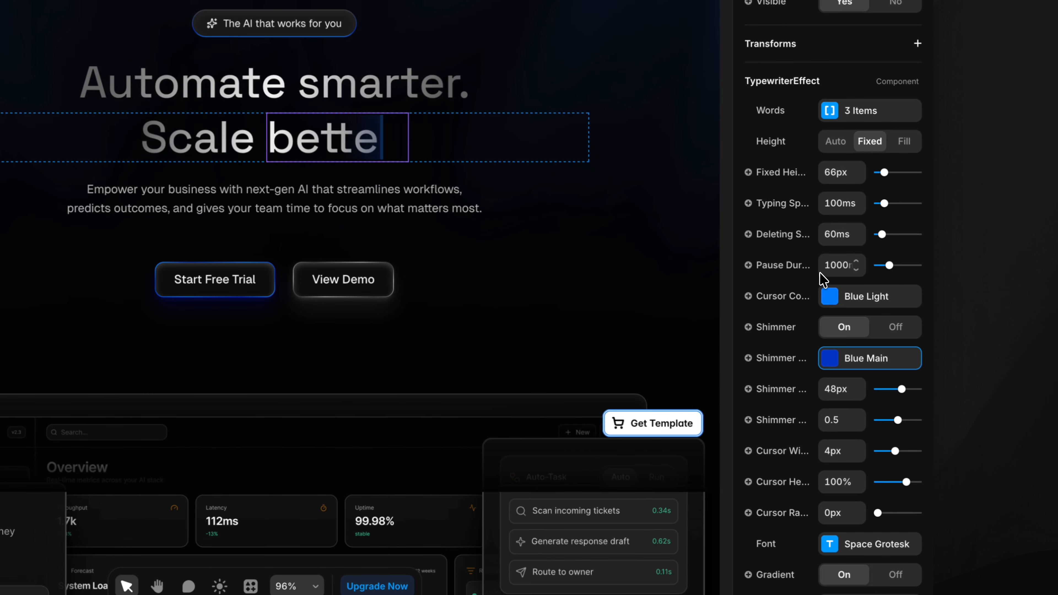
Change the typewriter word safer. to stronger. and preview the site.
click(833, 124)
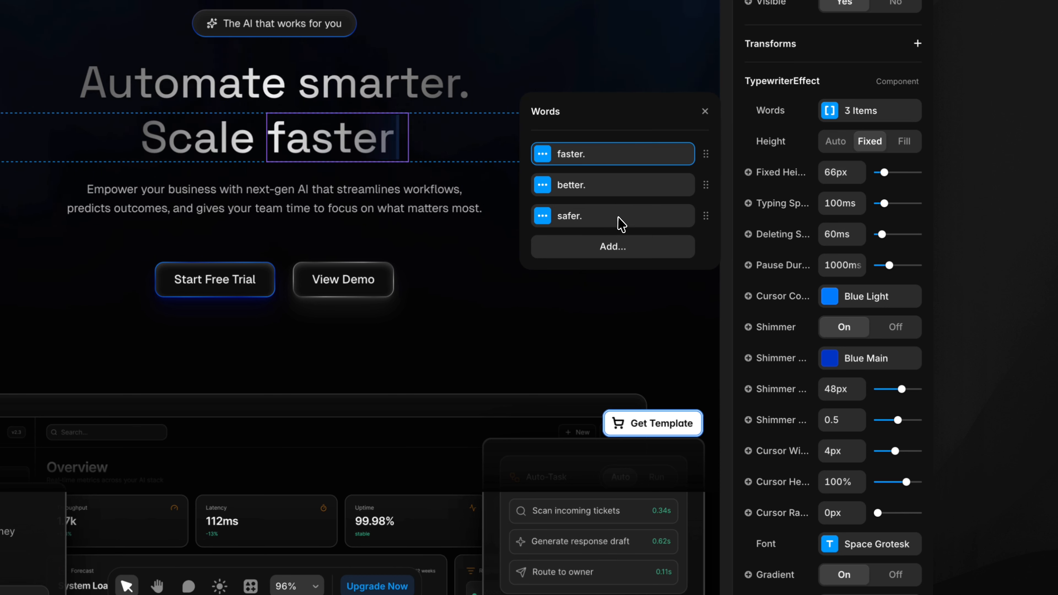
click(581, 214)
text(s)
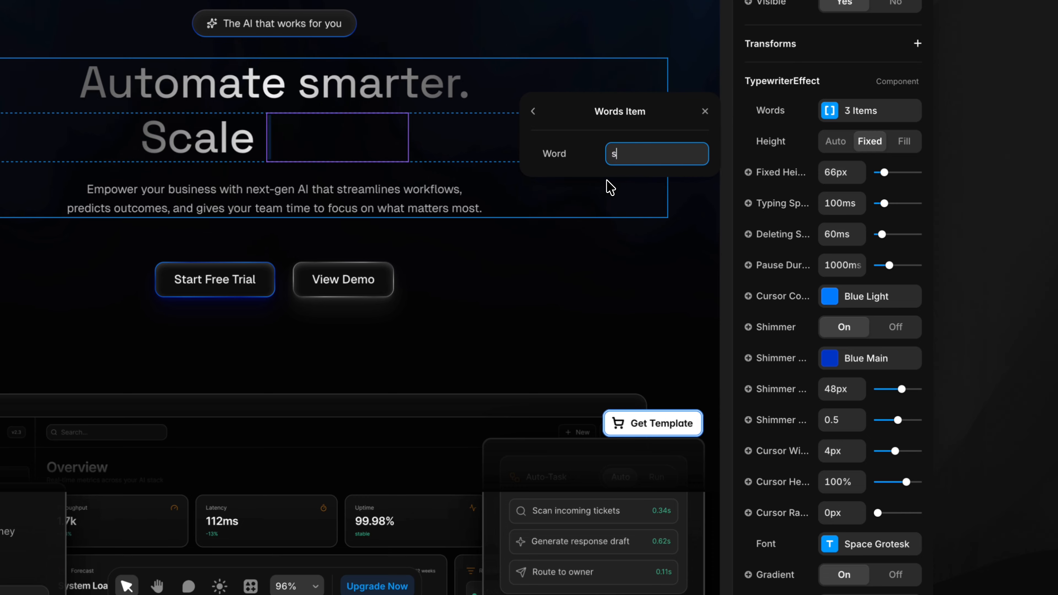
text(tronger.)
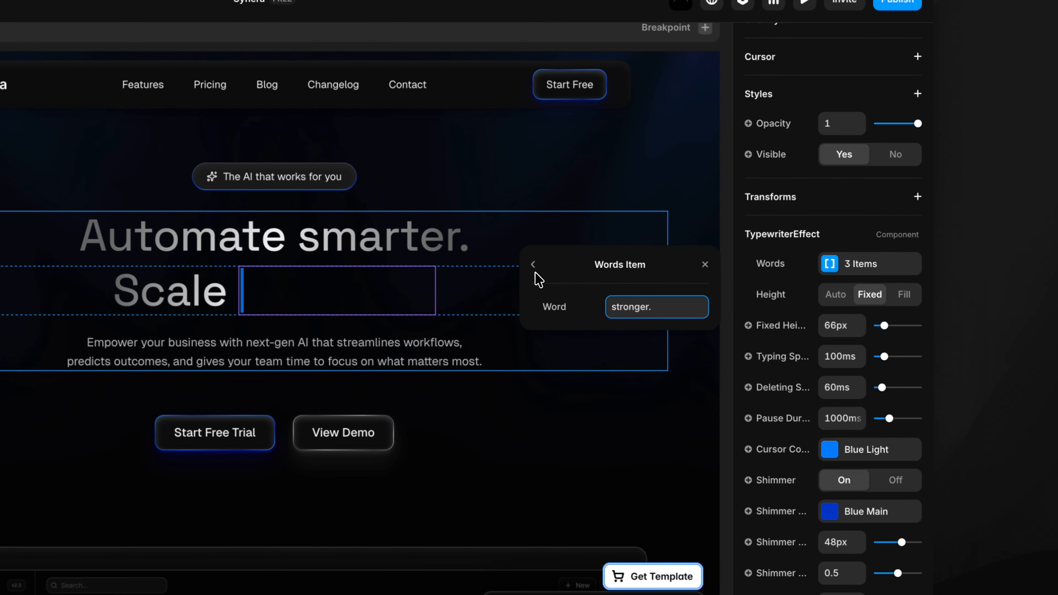
click(533, 112)
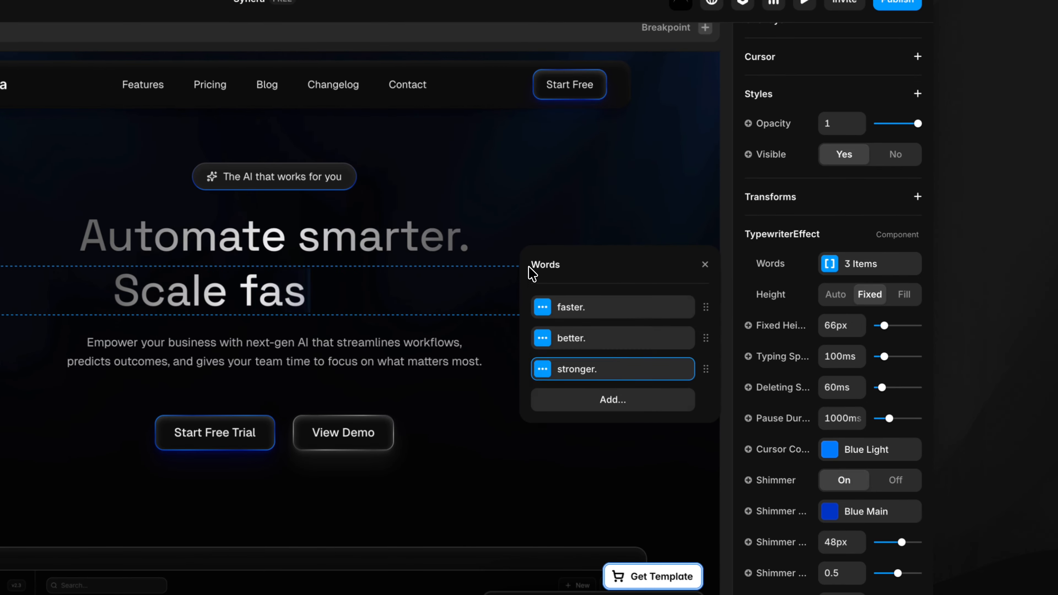
click(804, 2)
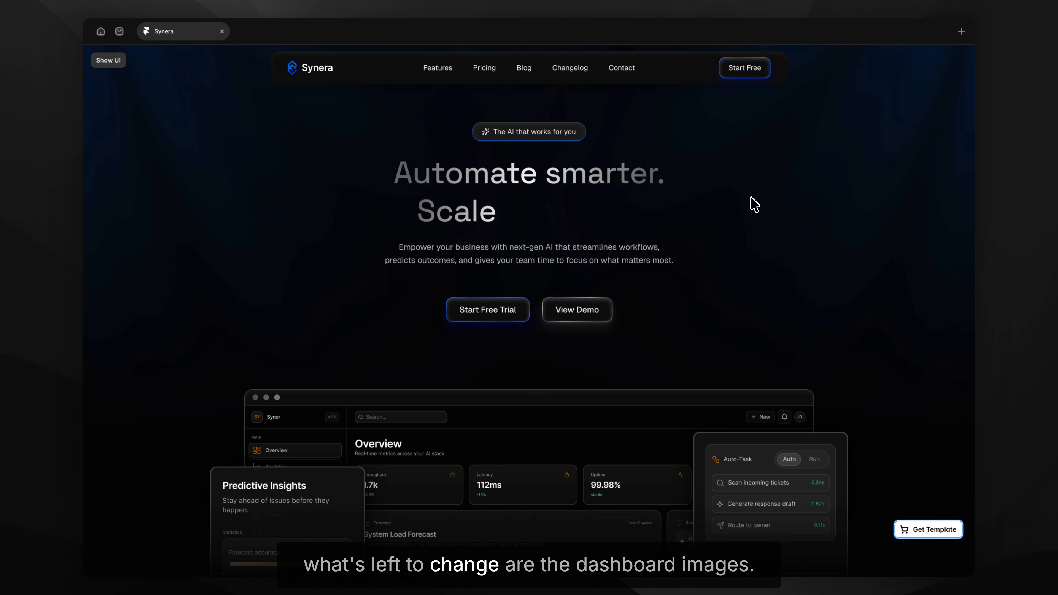
scroll(755, 204, down, 10)
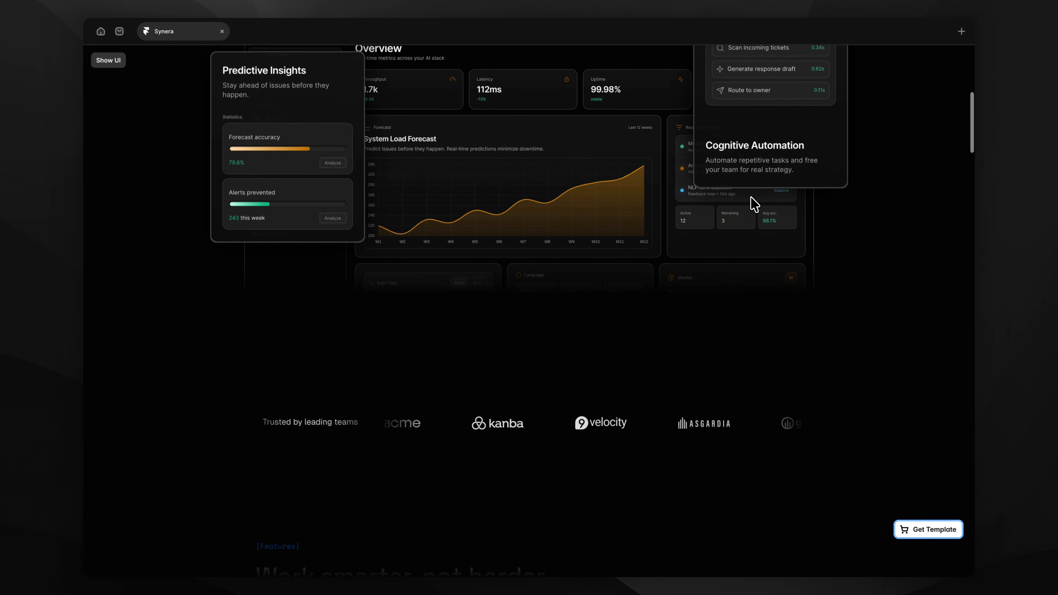
scroll(754, 204, down, 8)
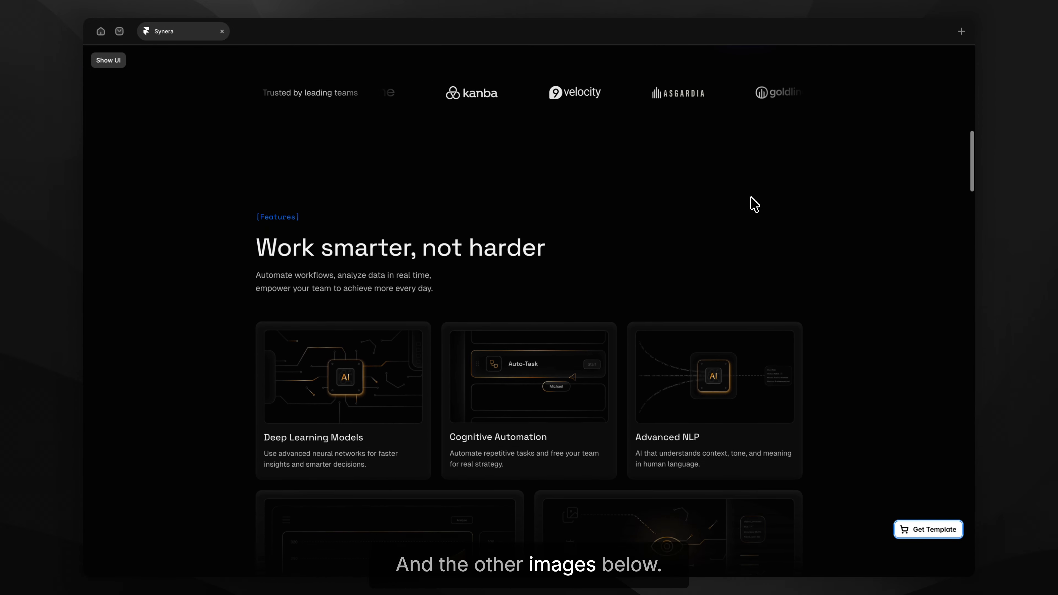
scroll(755, 204, down, 5)
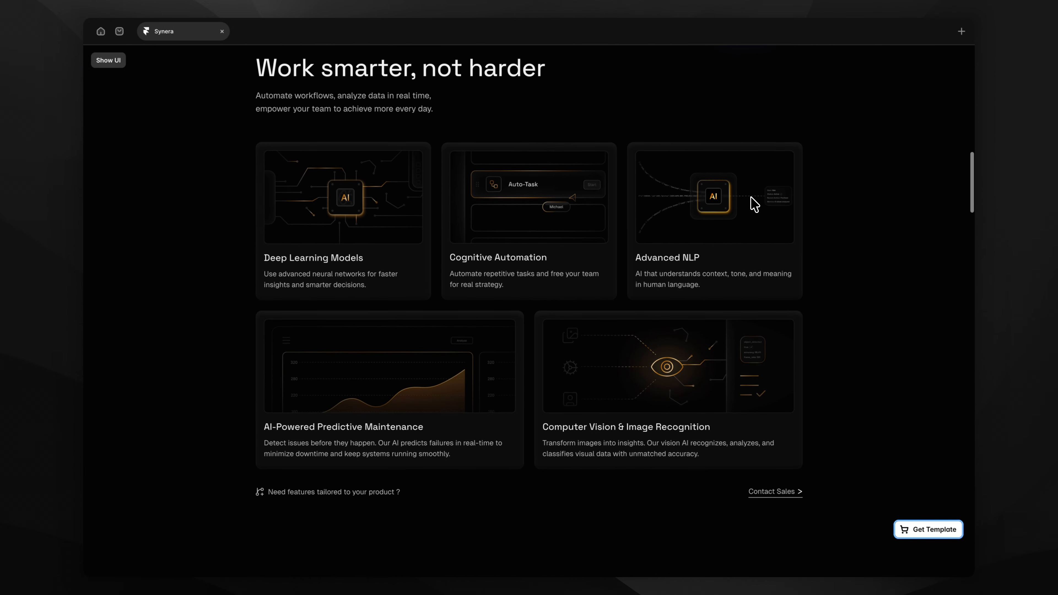
scroll(754, 205, down, 9)
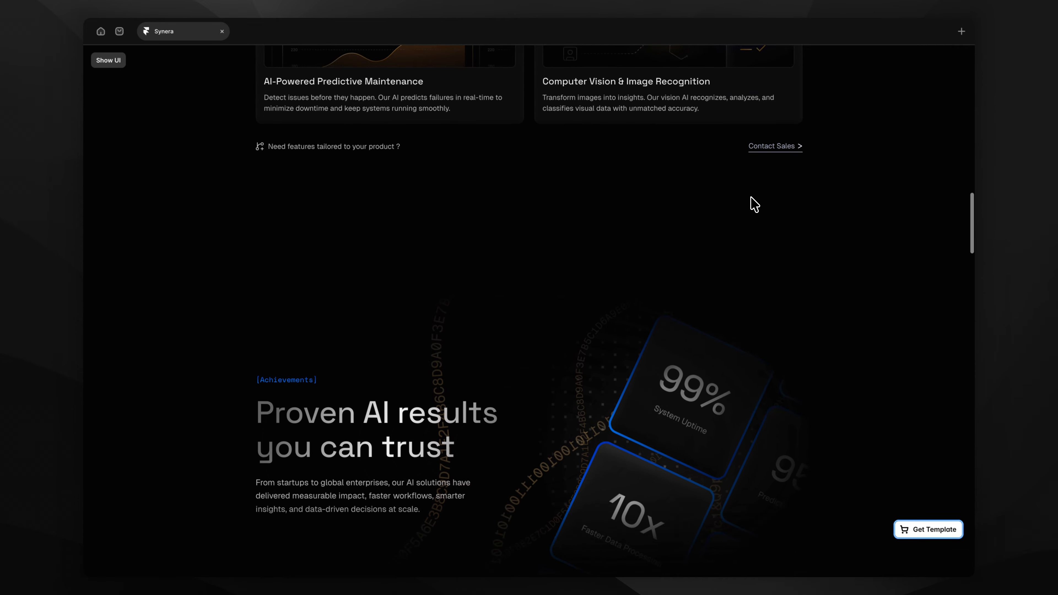
scroll(754, 204, down, 8)
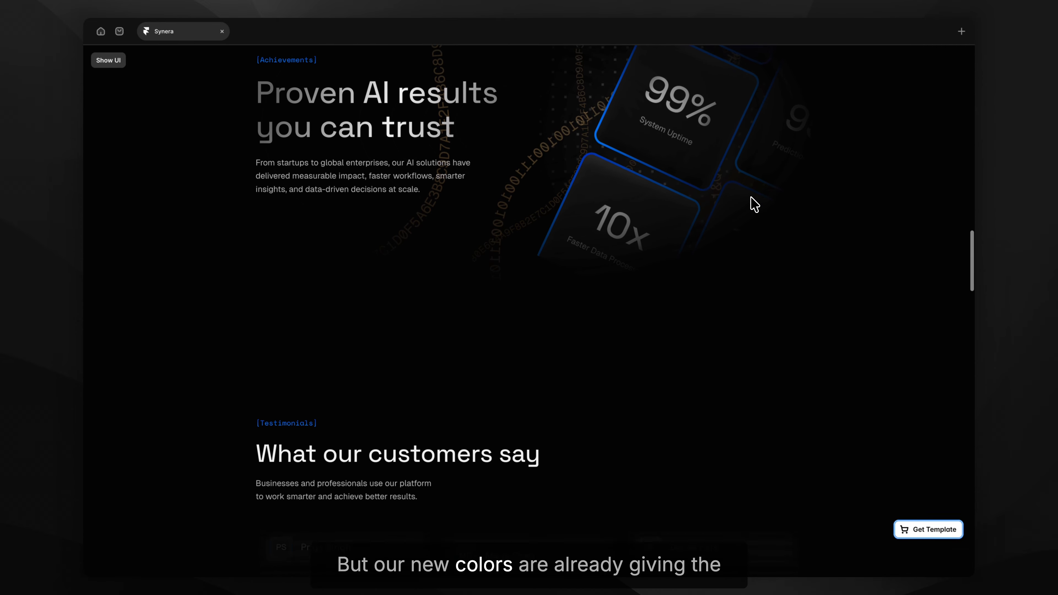
scroll(754, 204, down, 10)
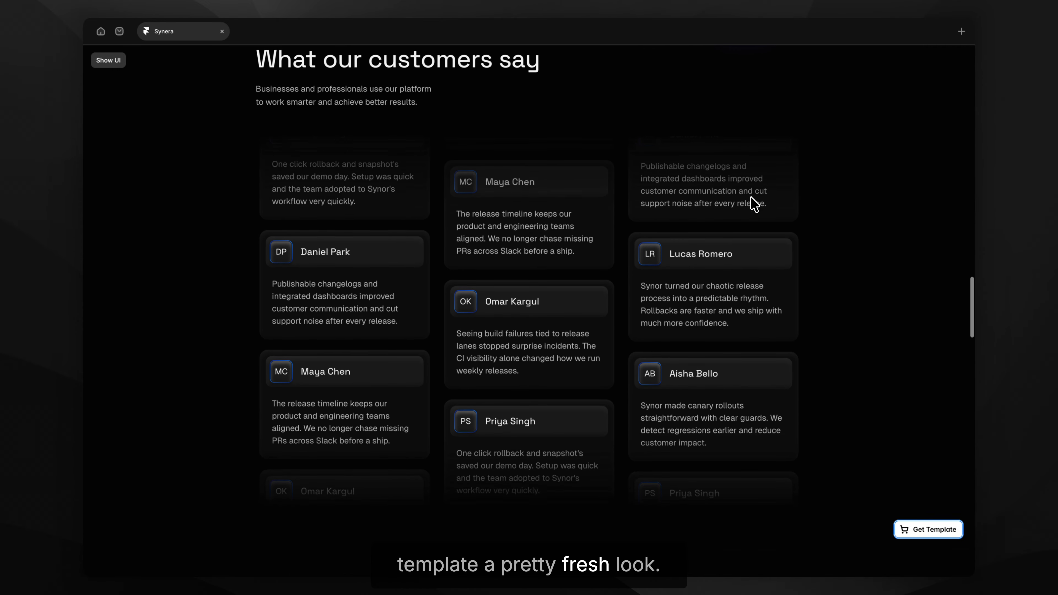
scroll(754, 204, down, 15)
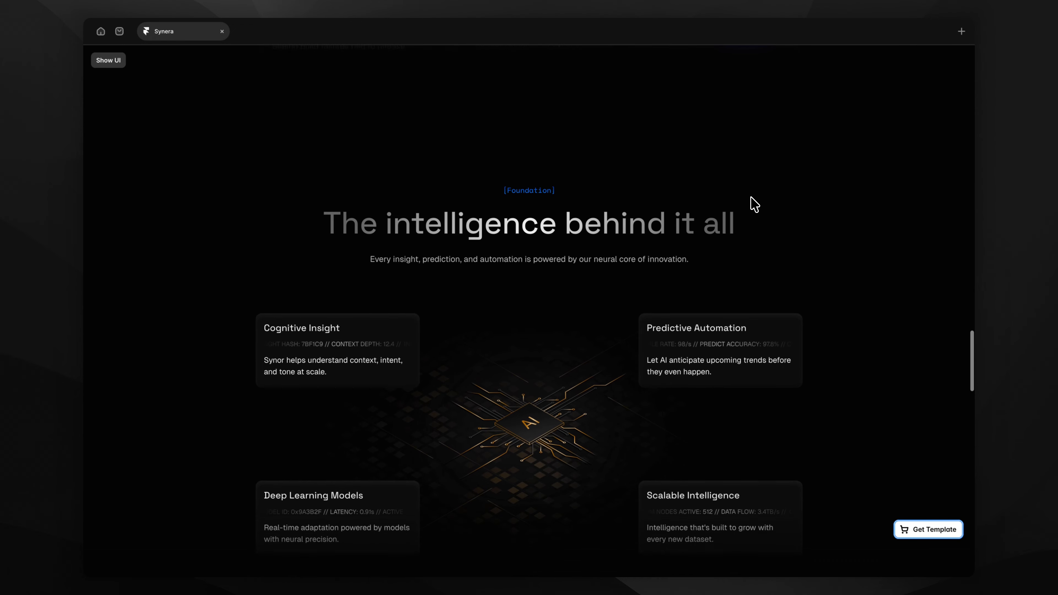
scroll(754, 204, down, 6)
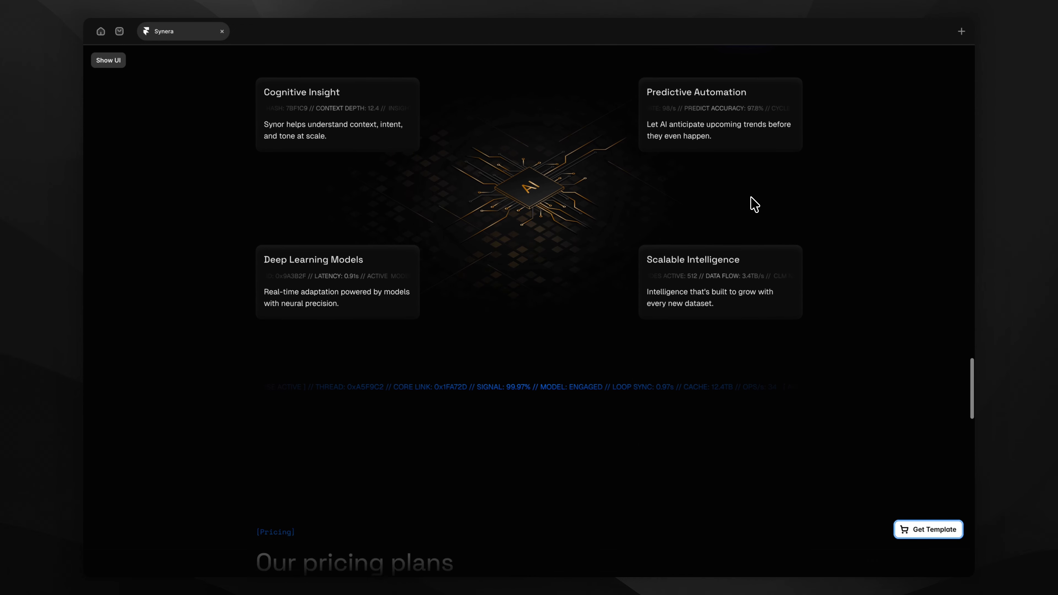
scroll(754, 205, down, 8)
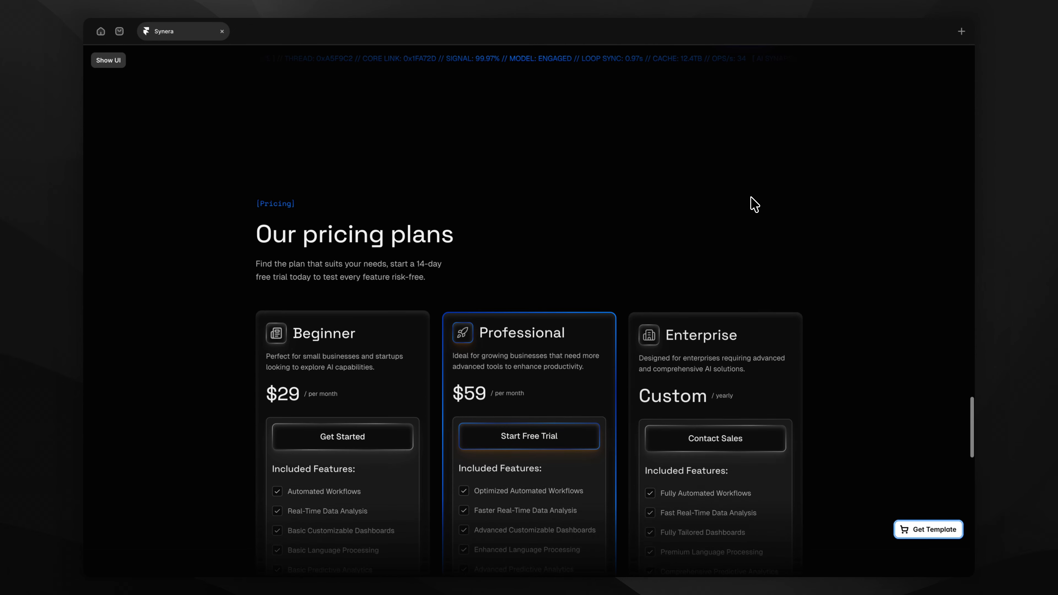
scroll(754, 204, down, 3)
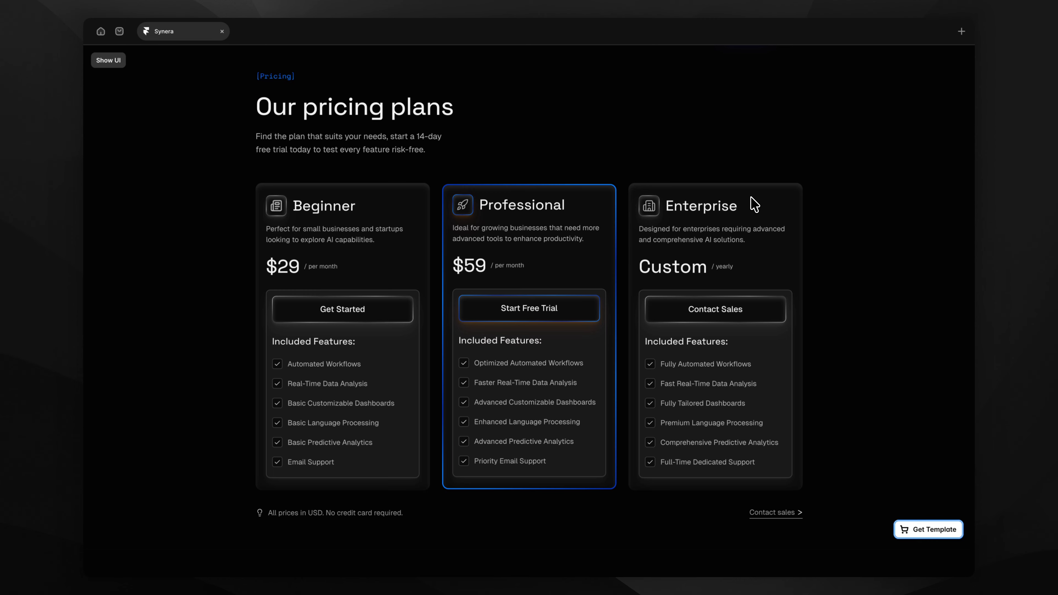
Select the Deep Learning Models card, check its Image setting, and open its Bento Card component.
key(Escape)
key(Escape)
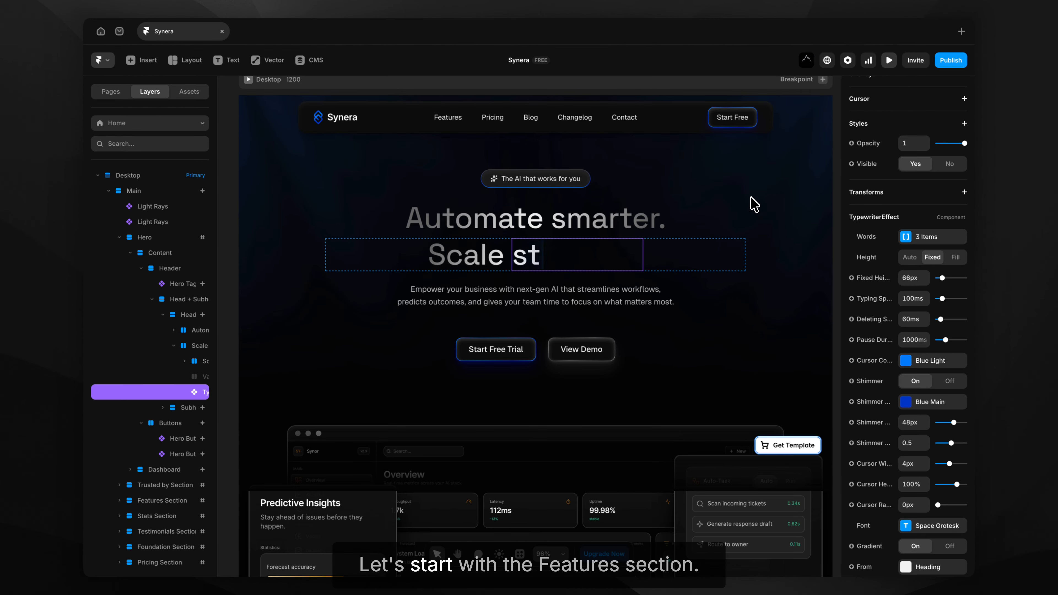
scroll(754, 204, down, 10)
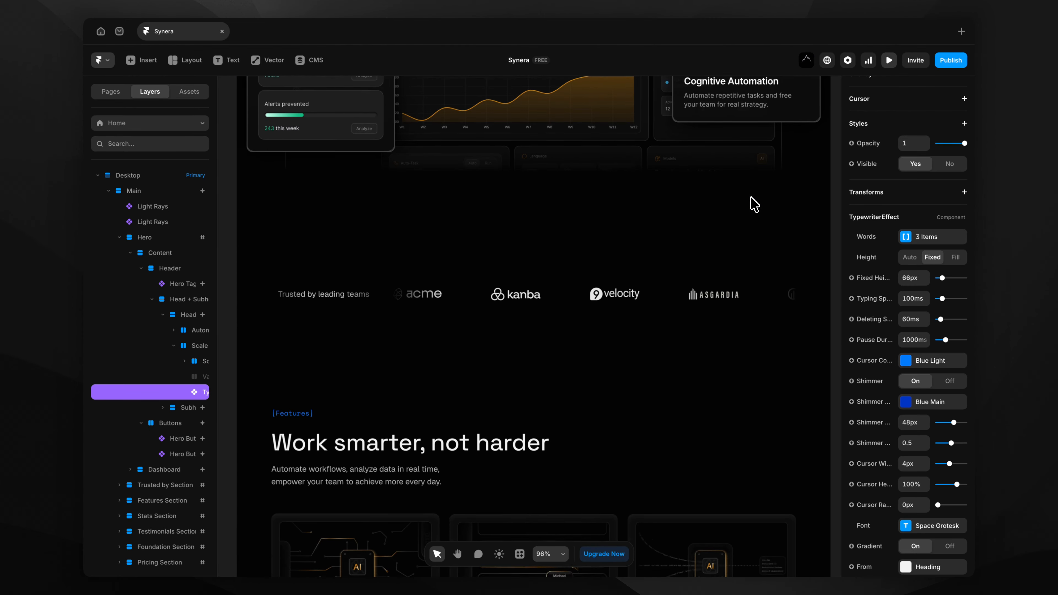
scroll(754, 204, down, 5)
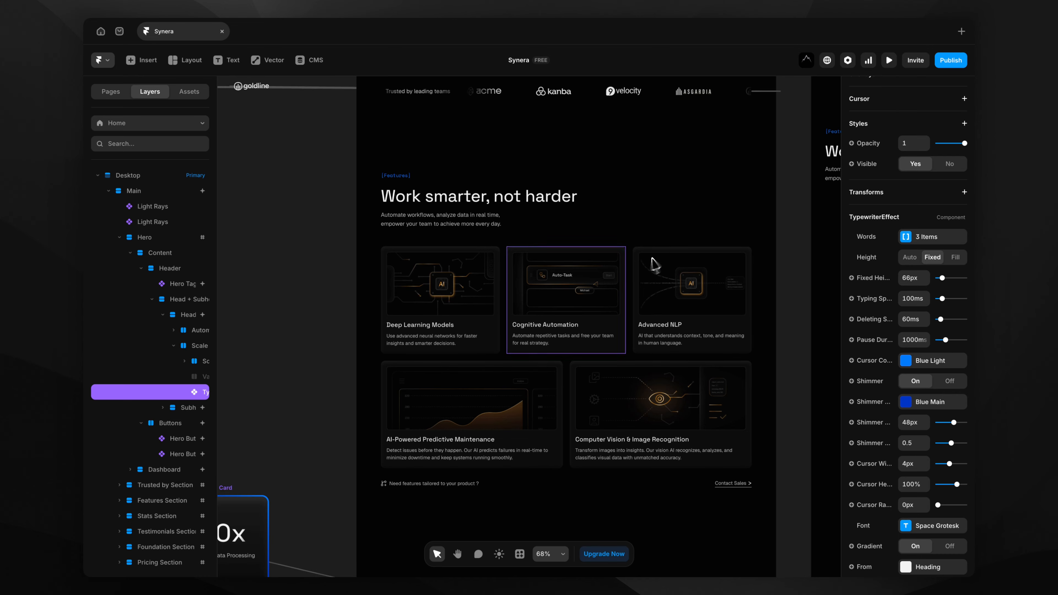
click(462, 298)
scroll(450, 296, up, 5)
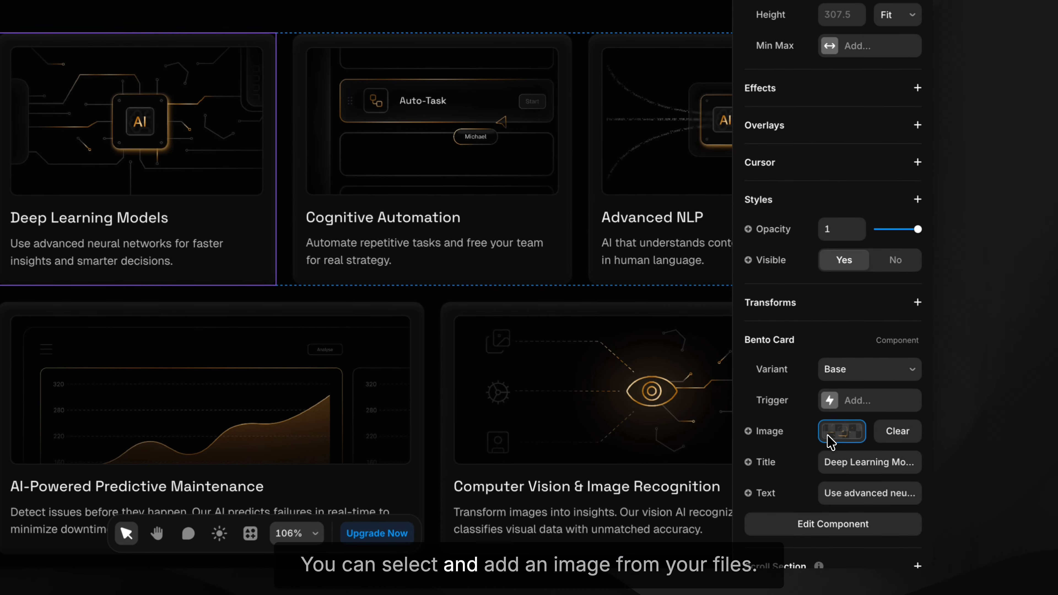
click(906, 488)
mouse_move(682, 400)
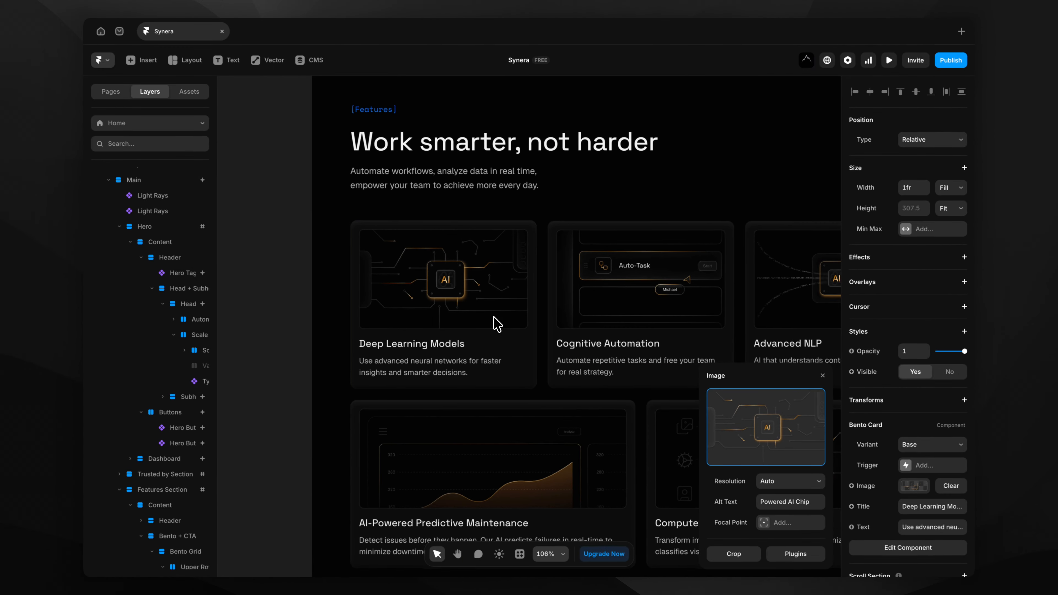
scroll(495, 324, right, 3)
scroll(496, 324, down, 2)
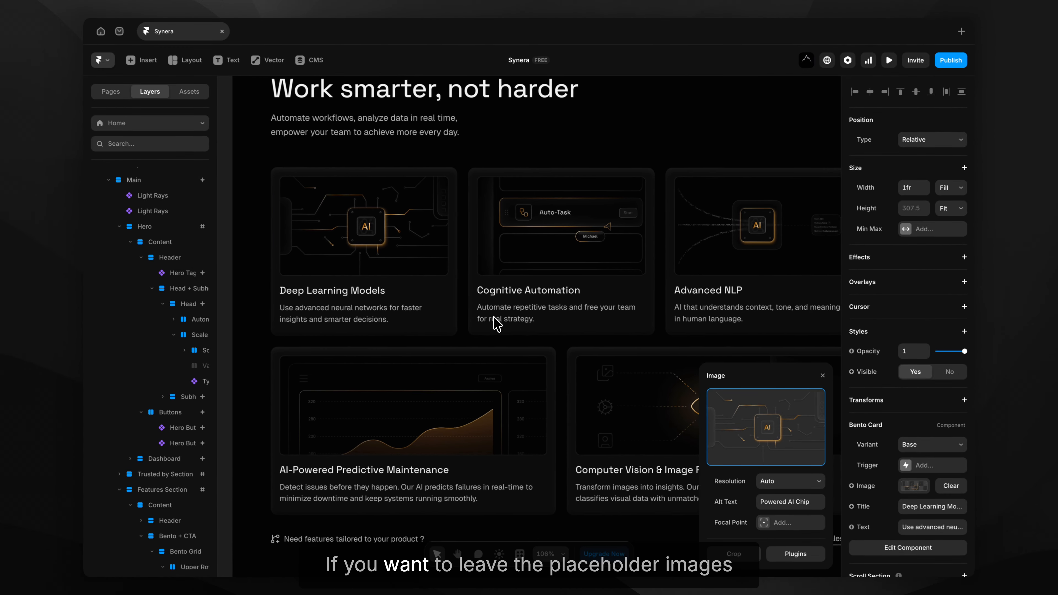
scroll(496, 324, up, 1)
scroll(496, 324, left, 3)
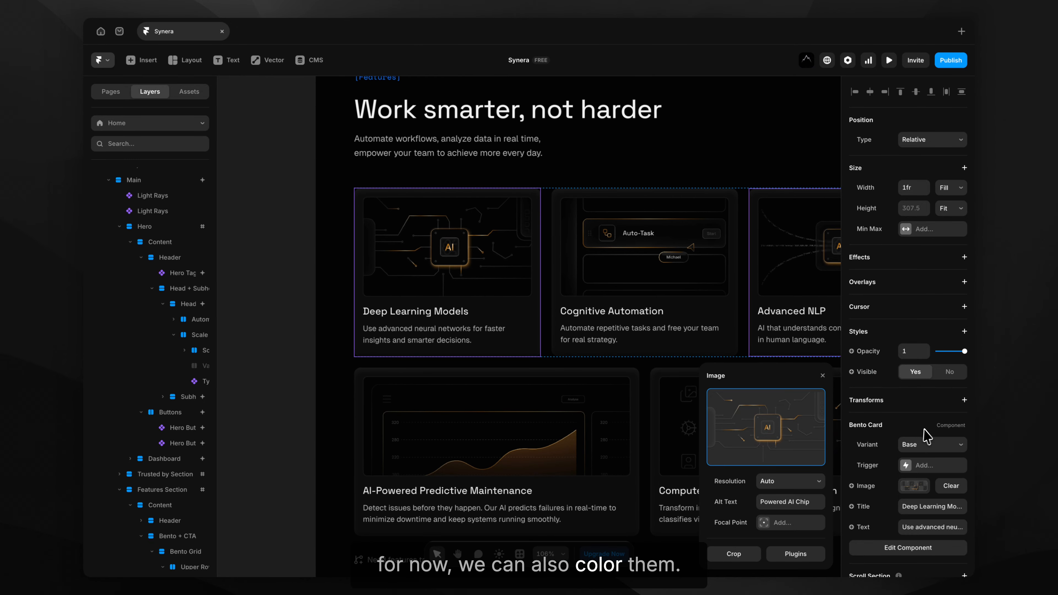
click(907, 548)
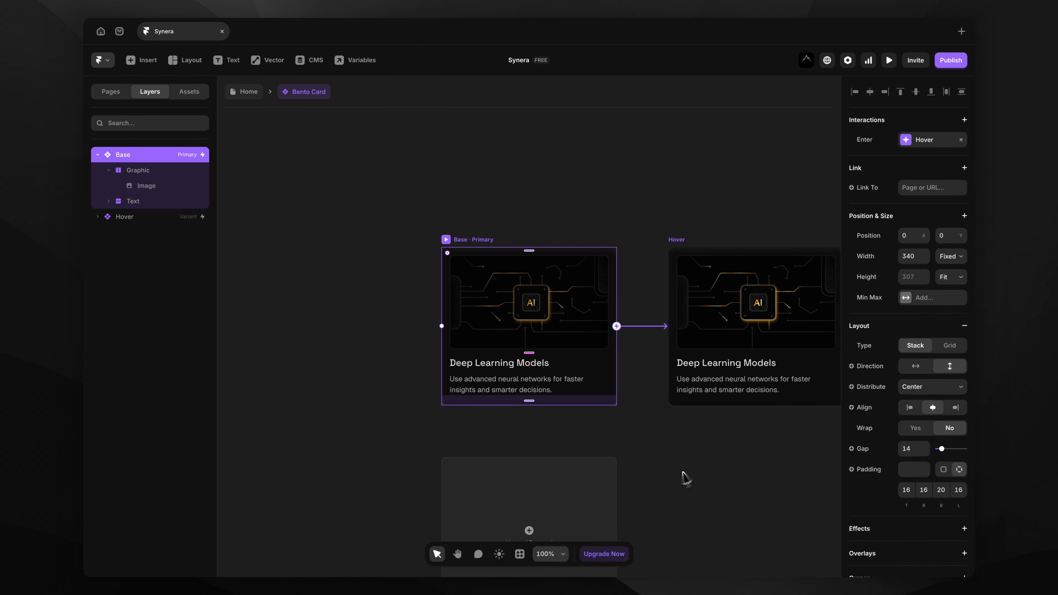
Add a Hue filter of 192° to the Bento Card image so its glow turns blue.
scroll(533, 304, up, 5)
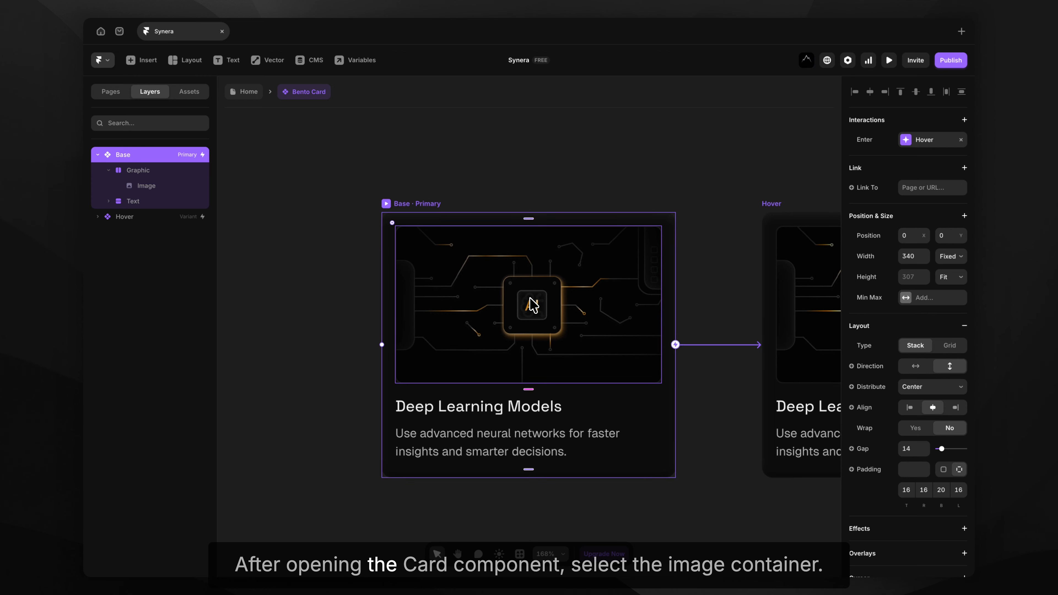
click(532, 303)
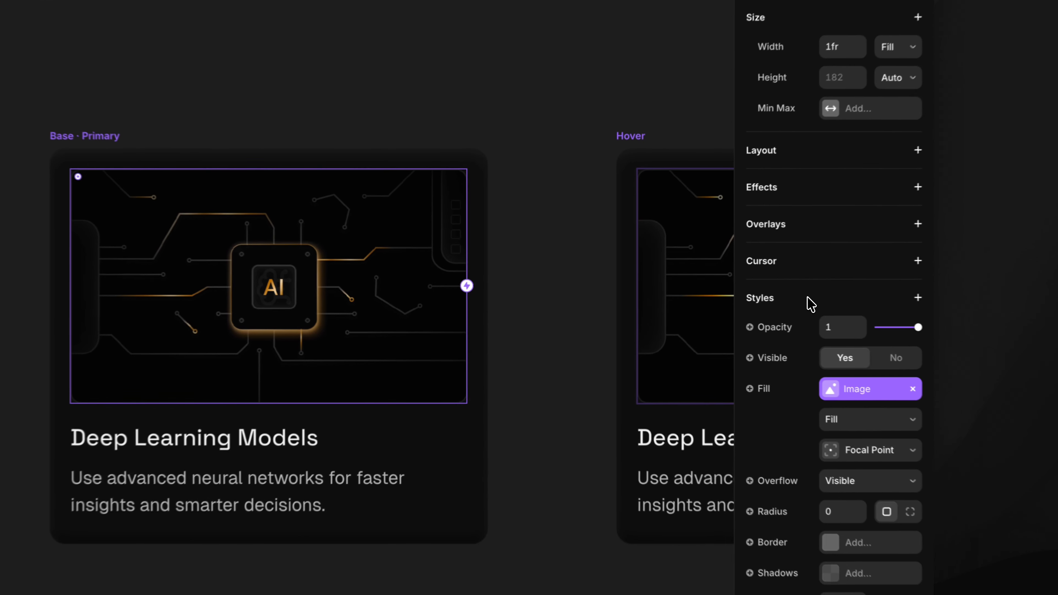
click(892, 316)
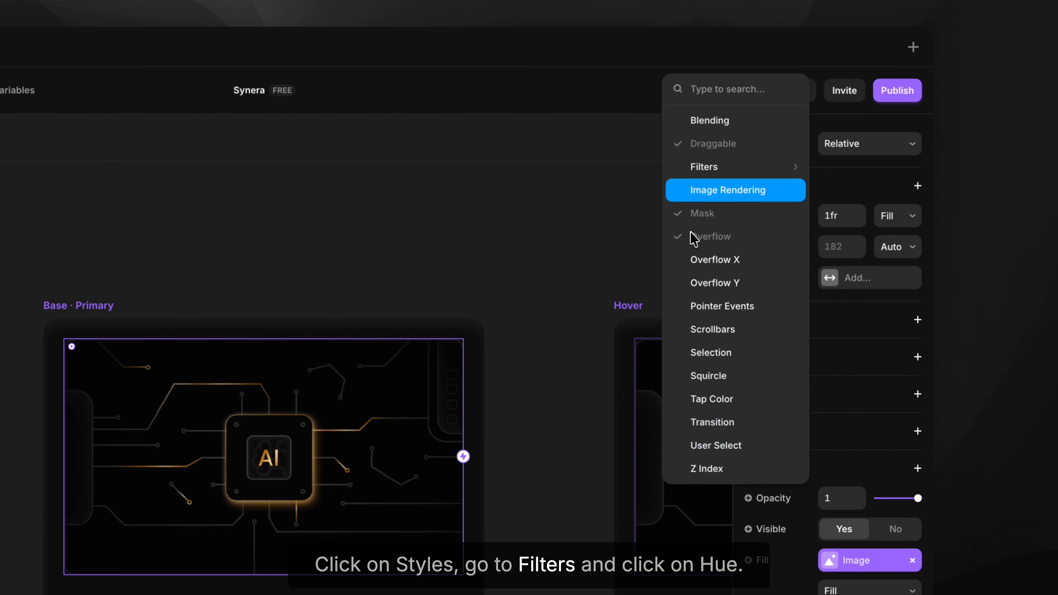
mouse_move(702, 182)
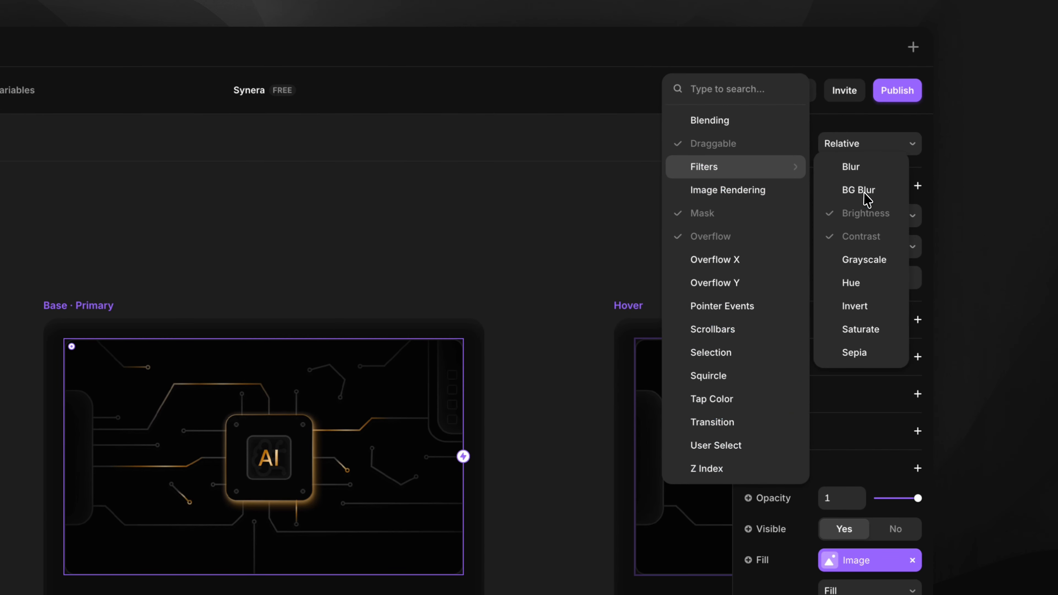
click(872, 282)
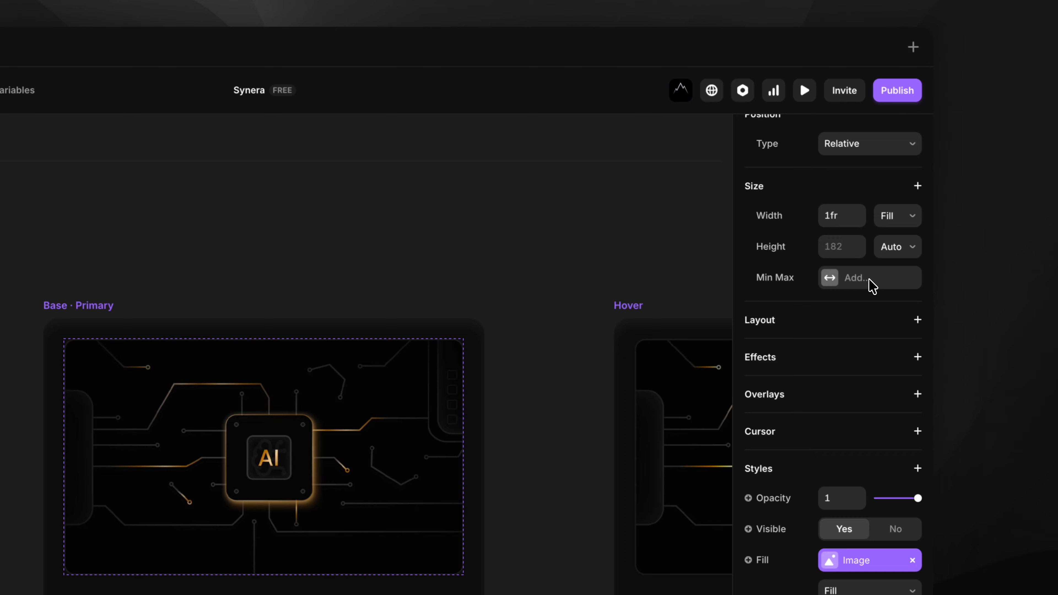
scroll(861, 433, down, 6)
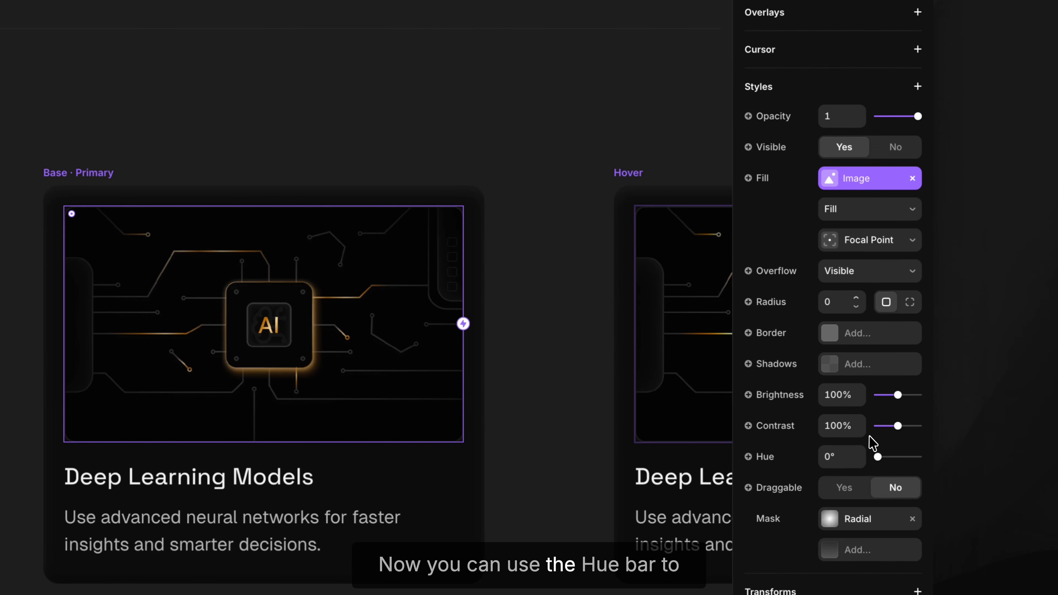
drag(875, 456, 899, 459)
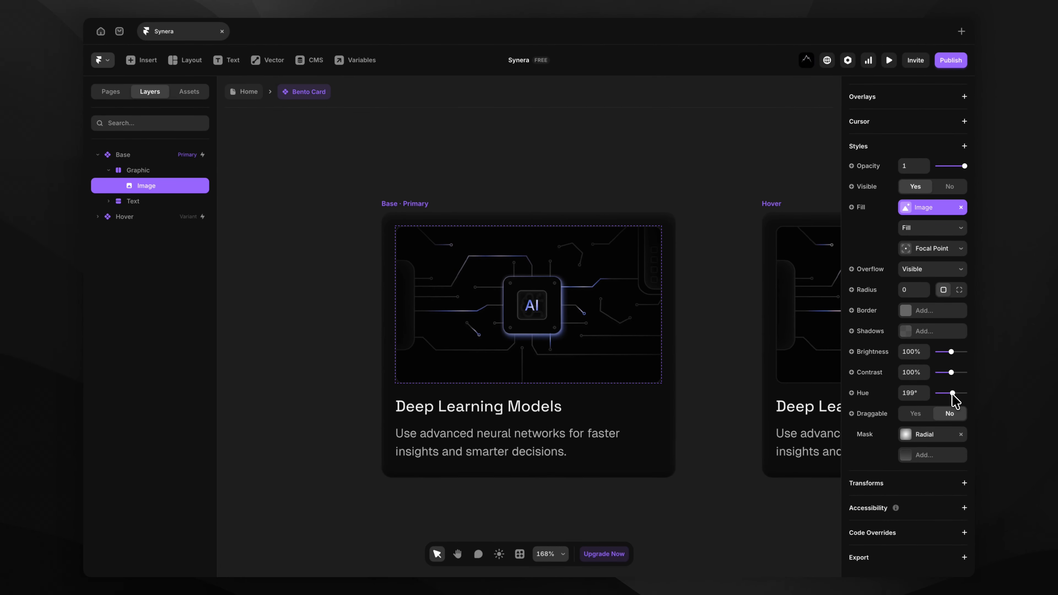
drag(950, 394, 952, 394)
Return to the Home page and select the four Background layers under Stats Section > Graphic.
click(252, 97)
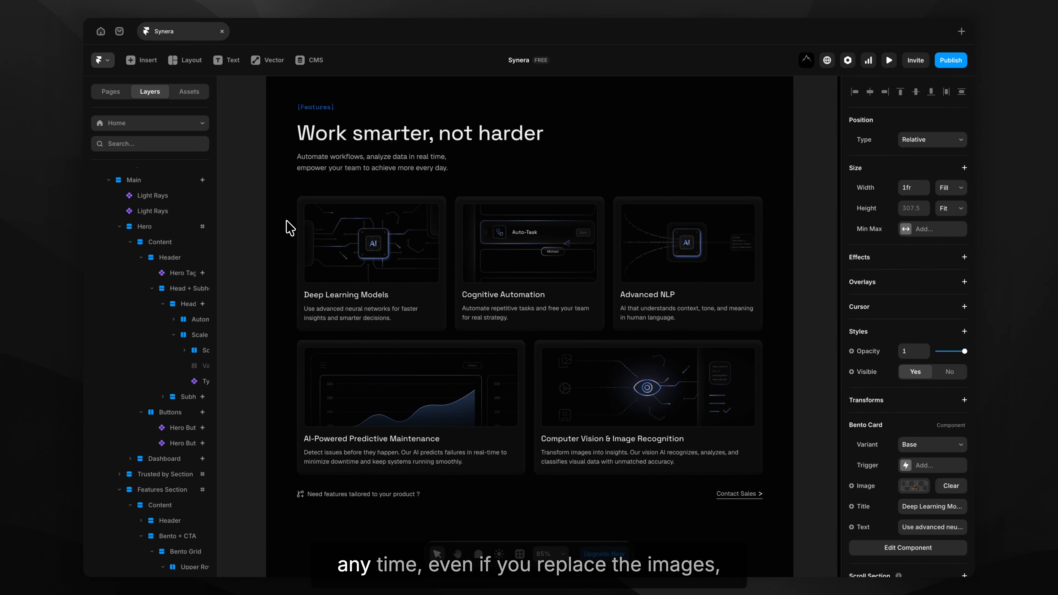
click(261, 256)
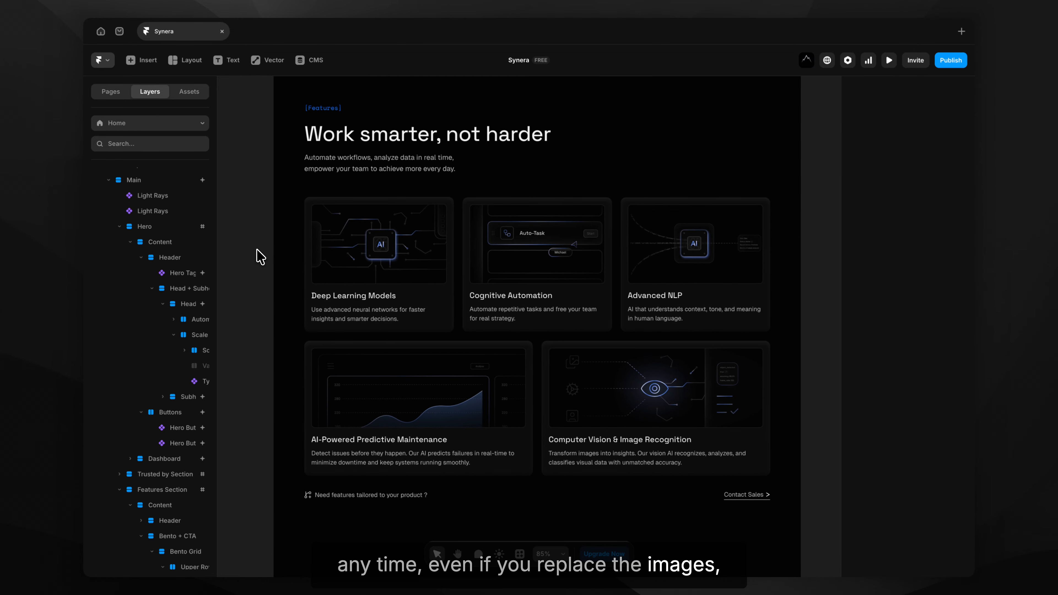
scroll(258, 254, down, 1)
scroll(262, 256, down, 5)
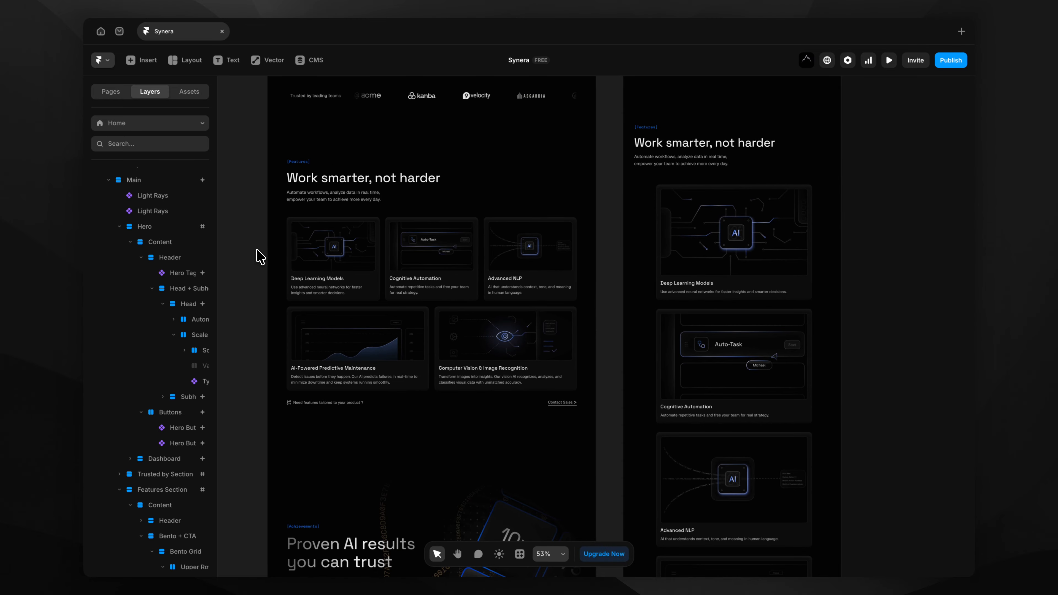
scroll(262, 255, down, 5)
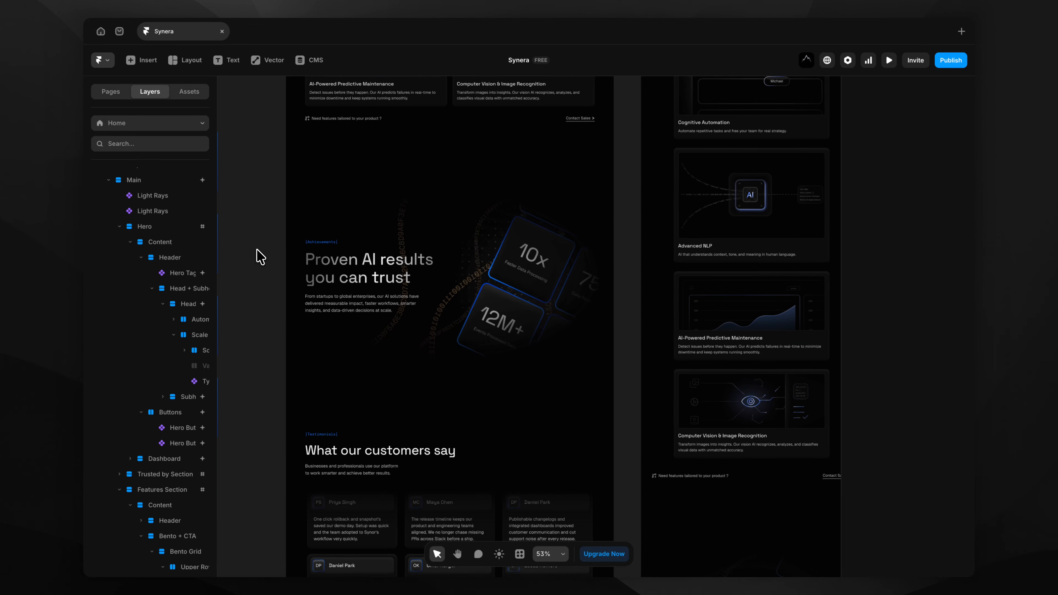
scroll(256, 255, up, 4)
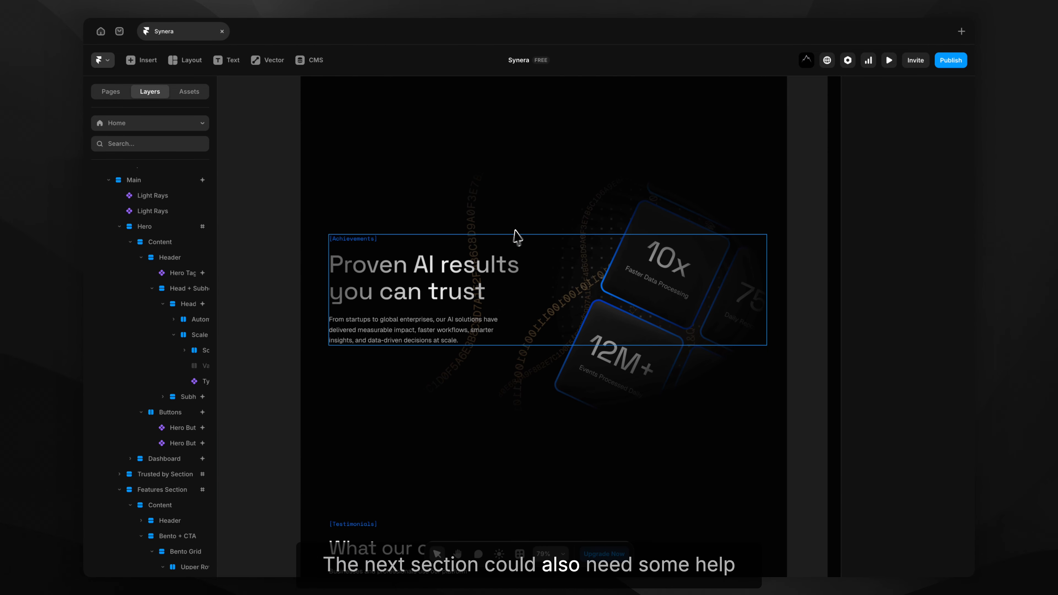
click(567, 229)
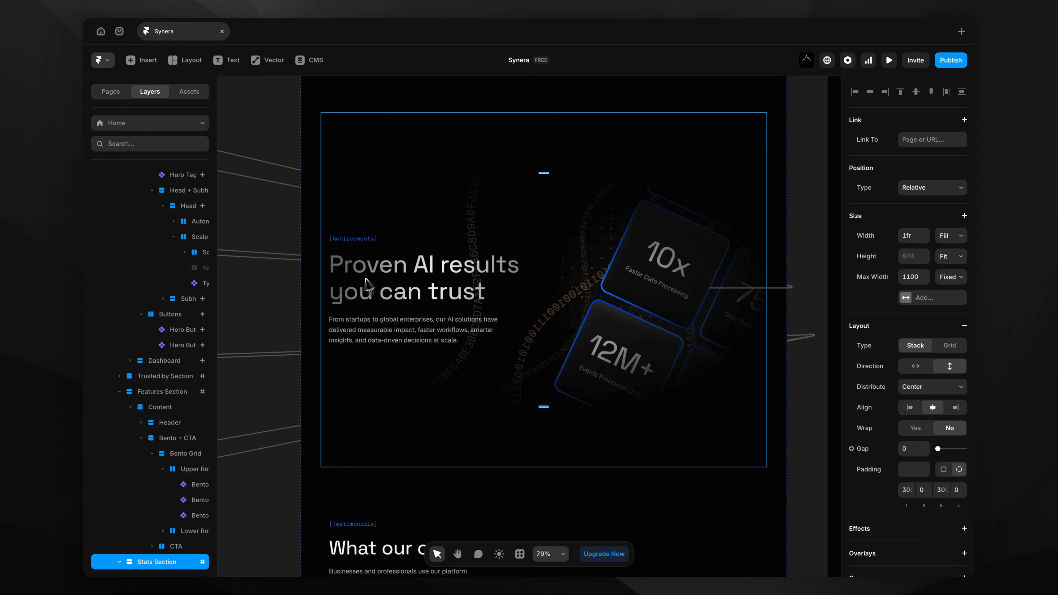
scroll(188, 416, down, 3)
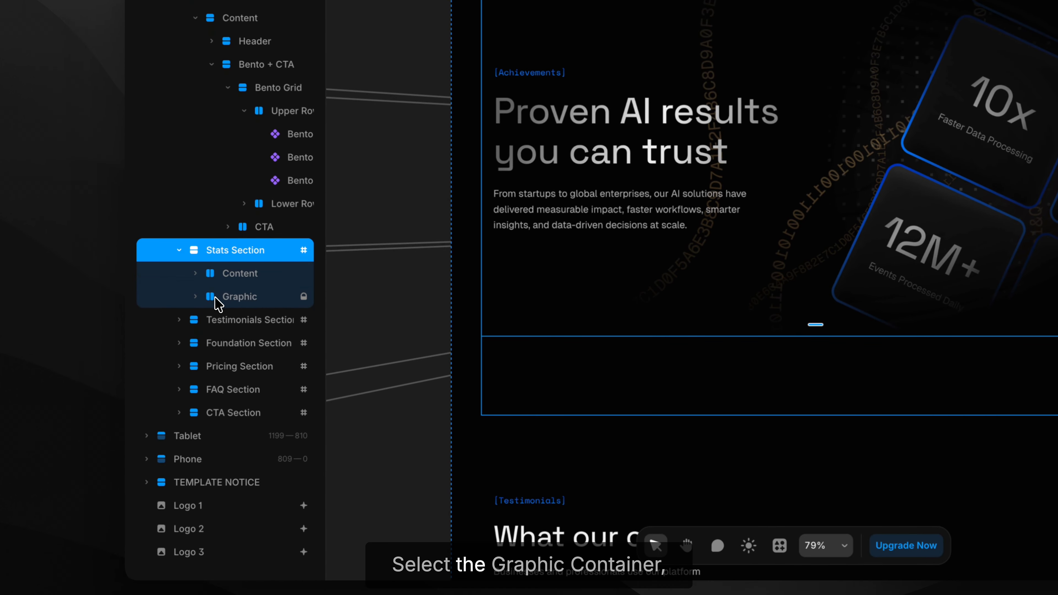
click(132, 389)
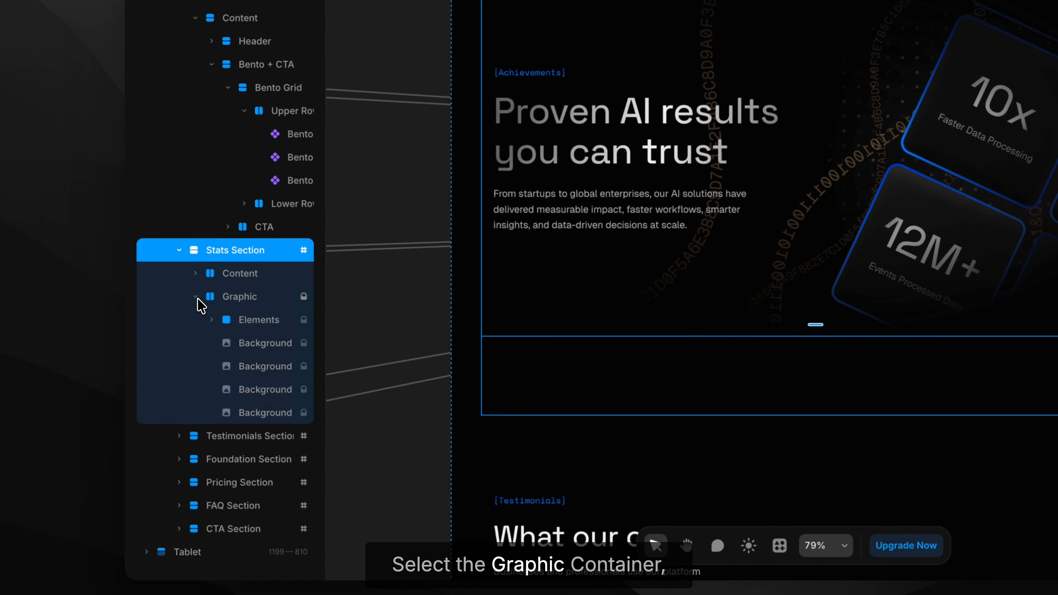
click(232, 344)
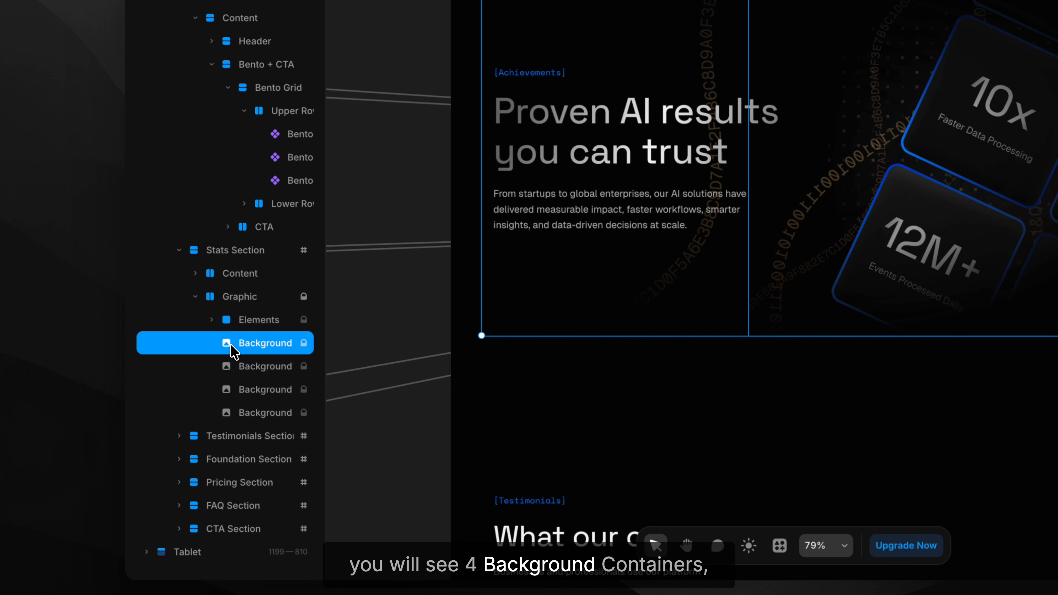
shift+click(249, 410)
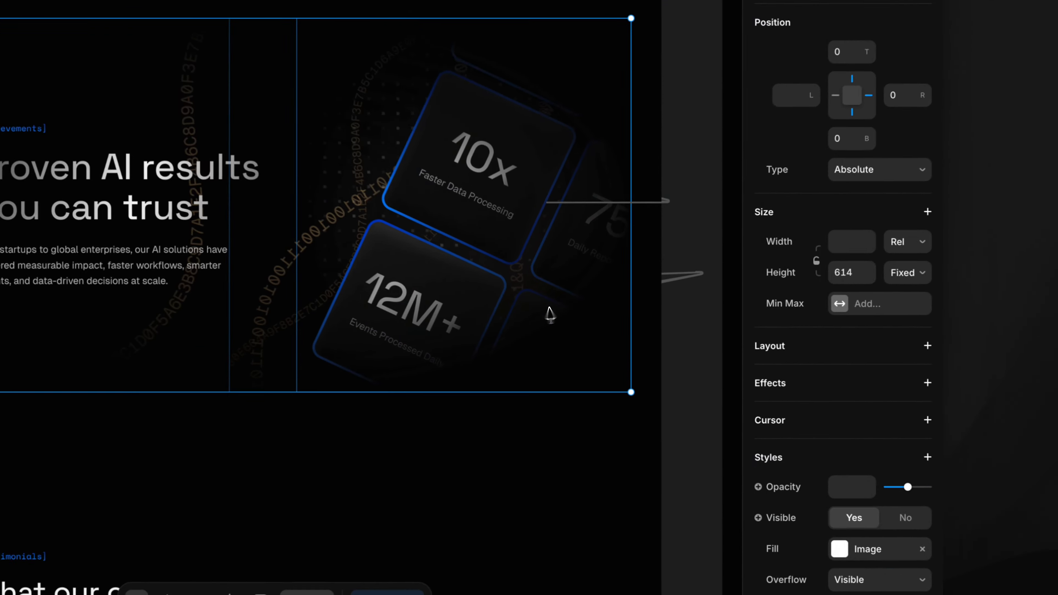
Give the four selected background images a Hue filter of 190°.
scroll(822, 329, down, 2)
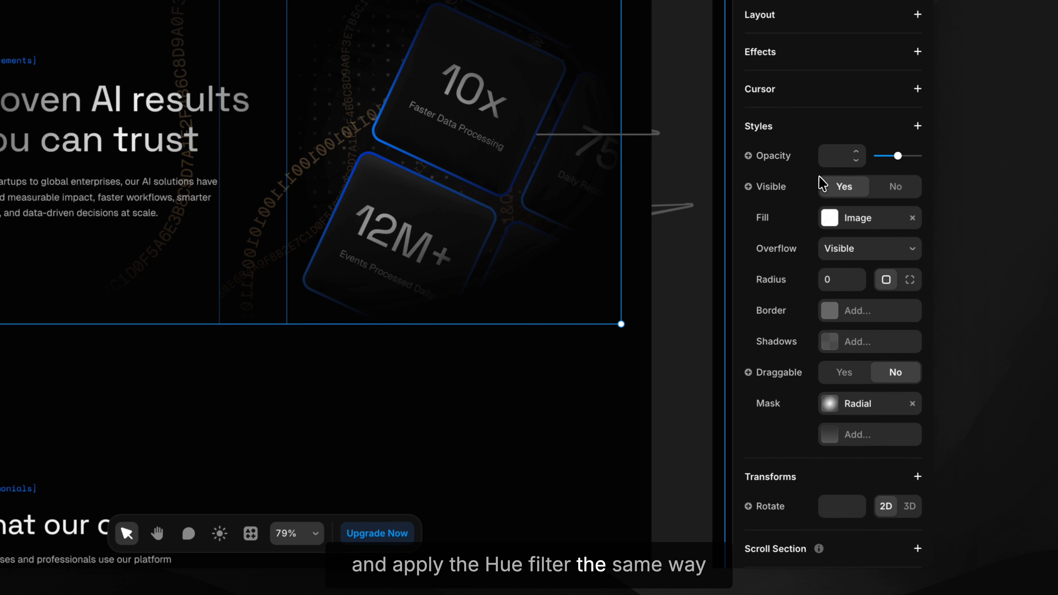
click(844, 133)
mouse_move(790, 217)
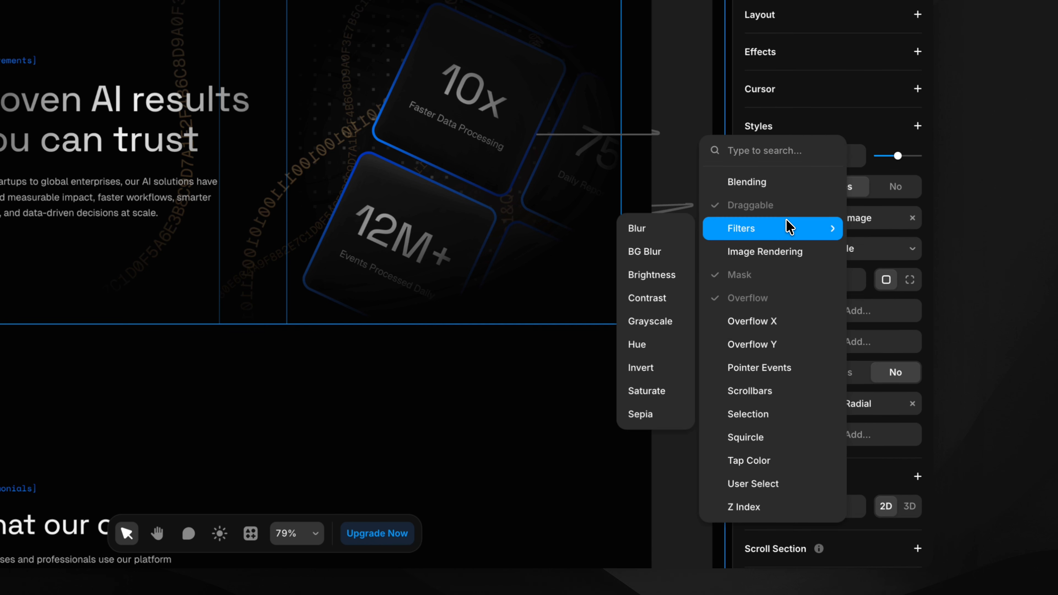
click(637, 344)
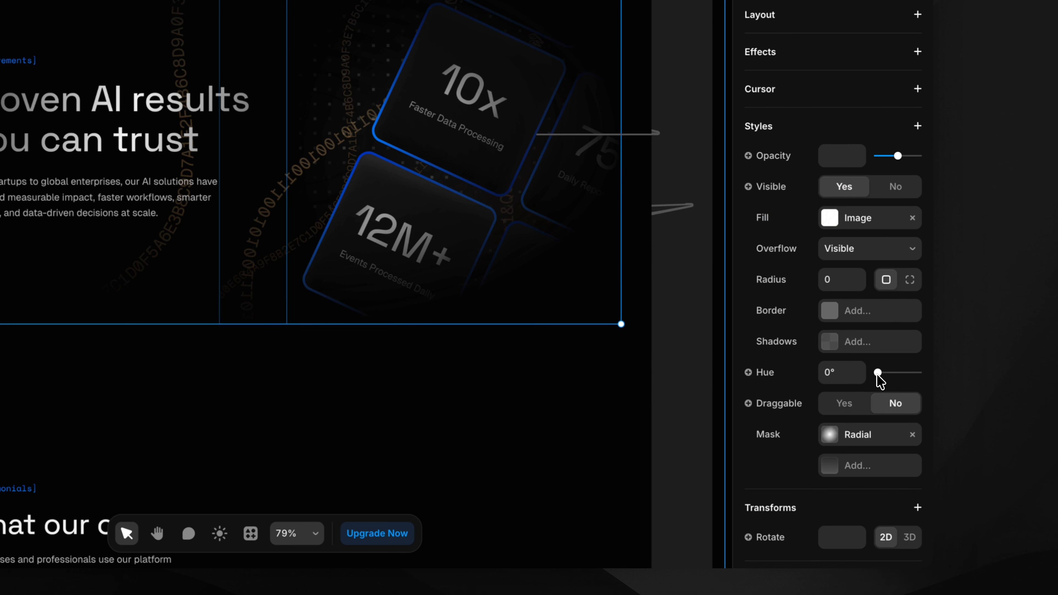
drag(877, 374, 901, 370)
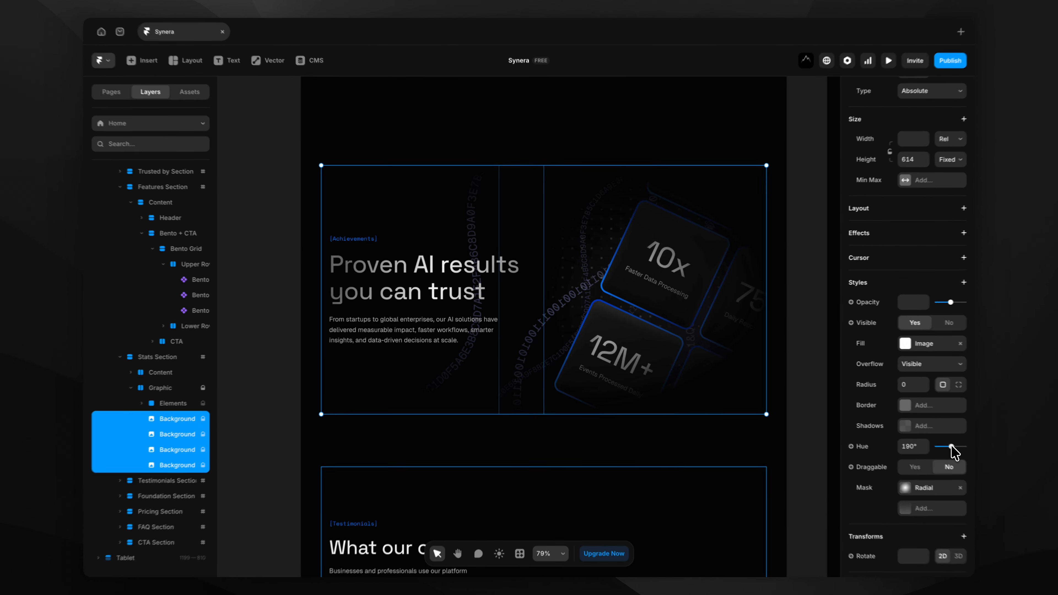
click(274, 388)
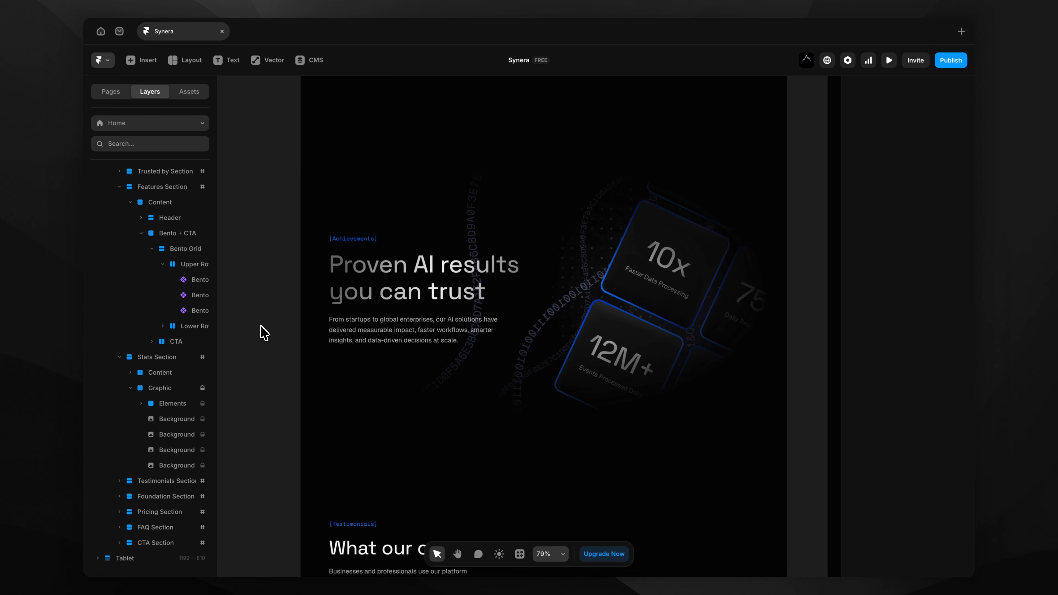
Change the 10x Achievement Card's statistic to 50%.
scroll(263, 333, down, 3)
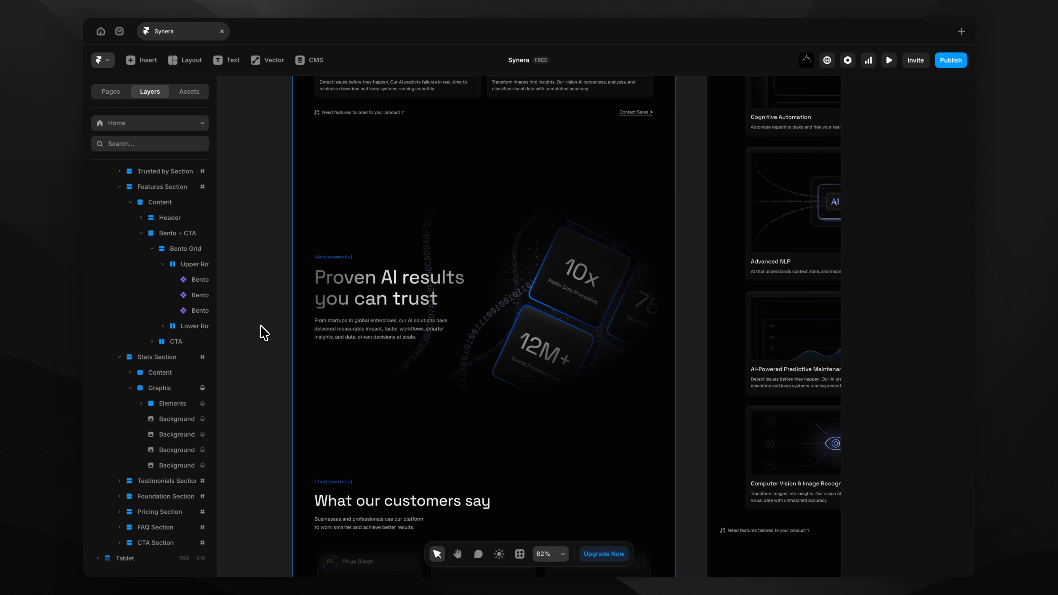
scroll(581, 288, up, 1)
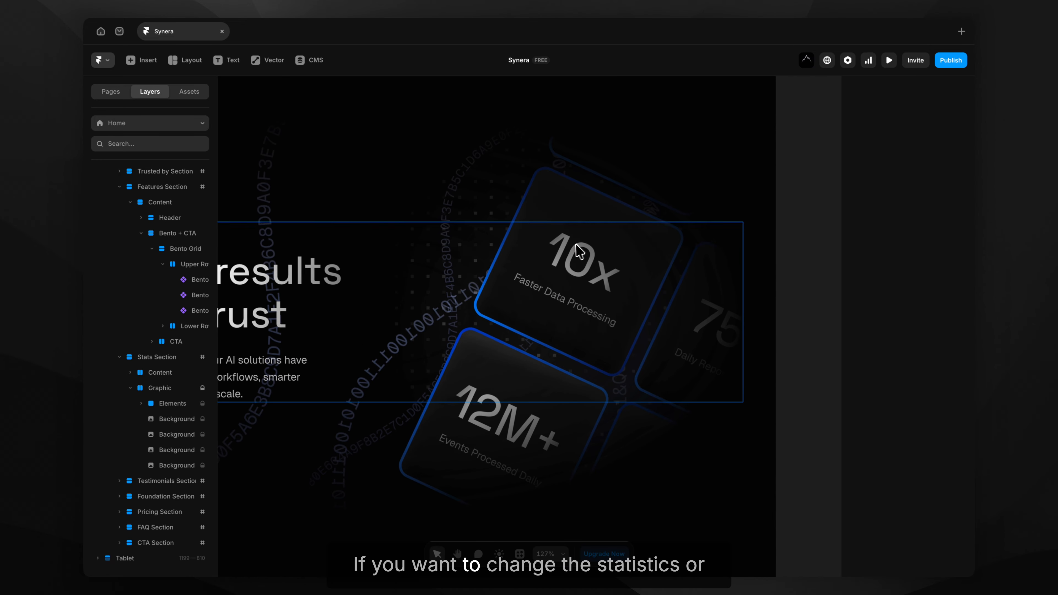
scroll(558, 294, down, 5)
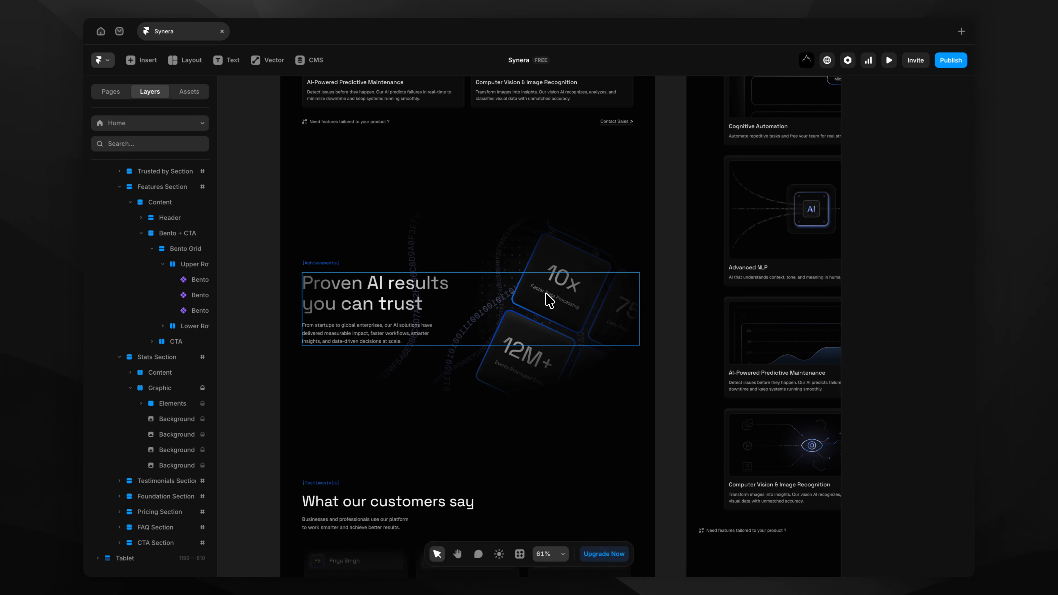
scroll(549, 300, left, 10)
scroll(549, 299, down, 3)
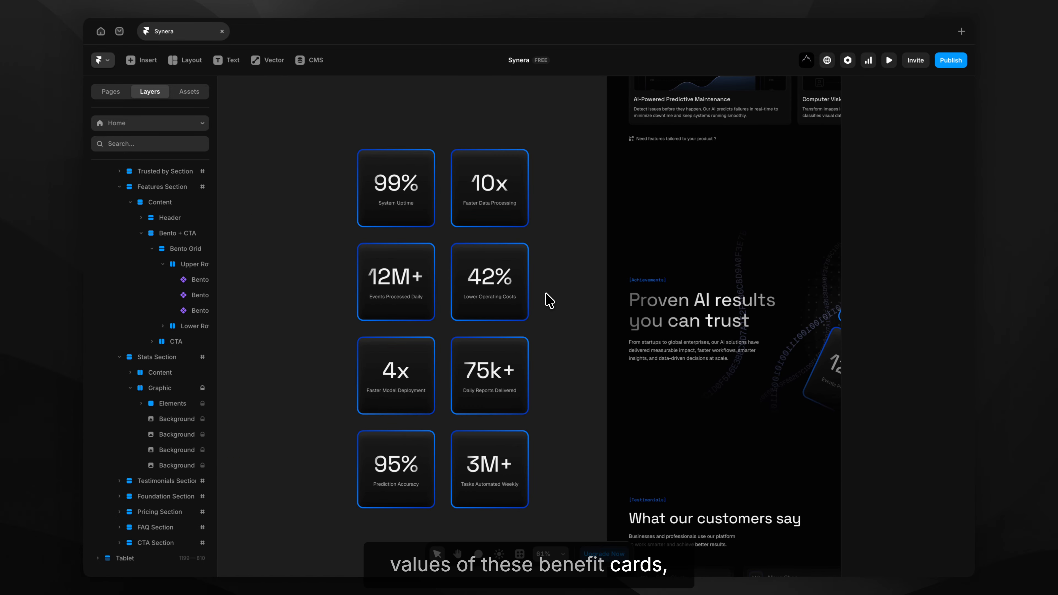
scroll(549, 300, right, 4)
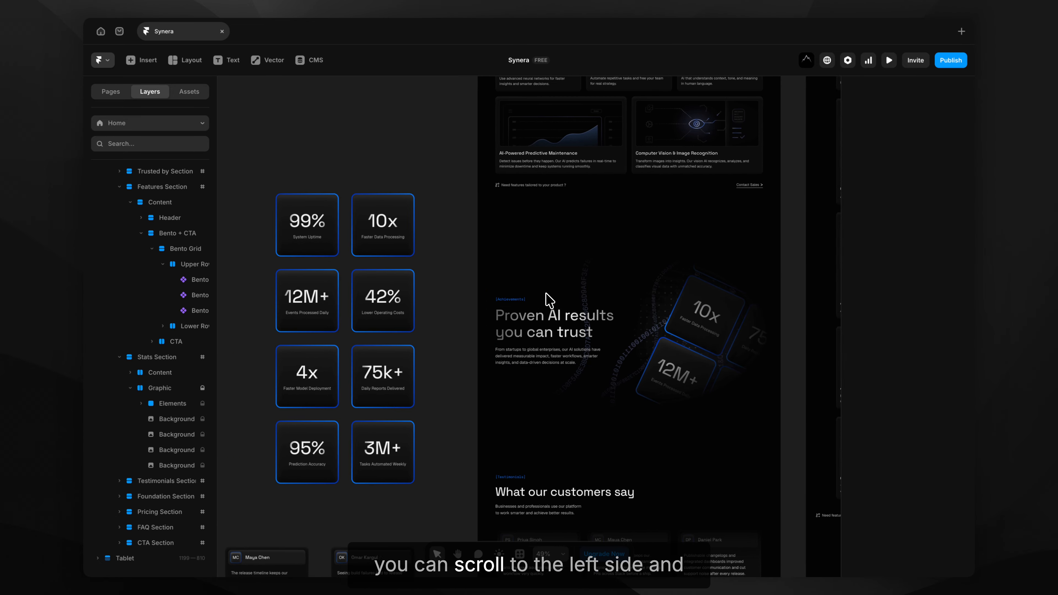
click(384, 221)
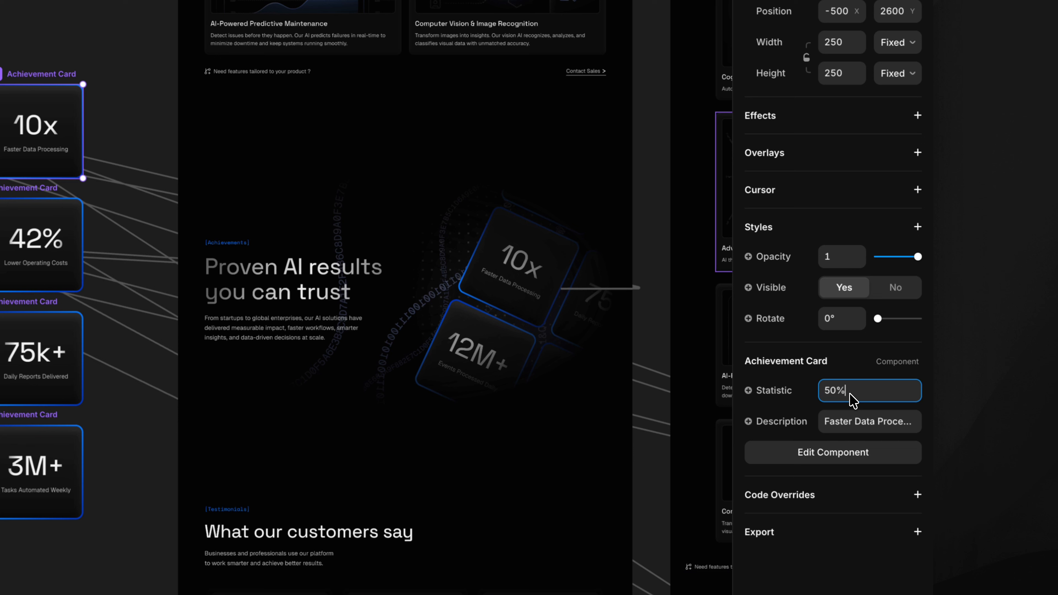
key(Return)
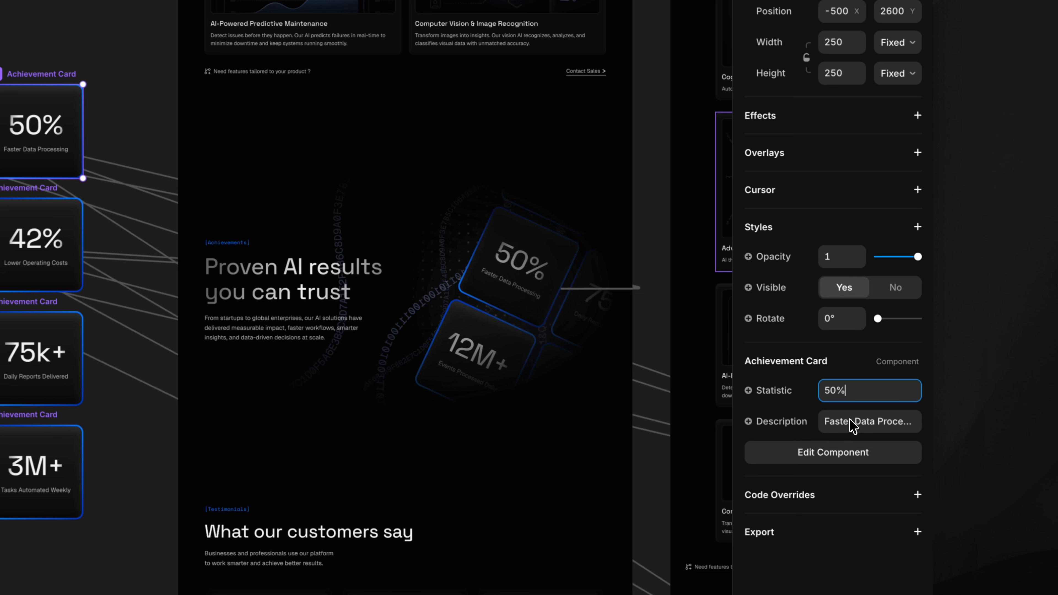
Replace the card's description with 'Better Content'.
click(853, 425)
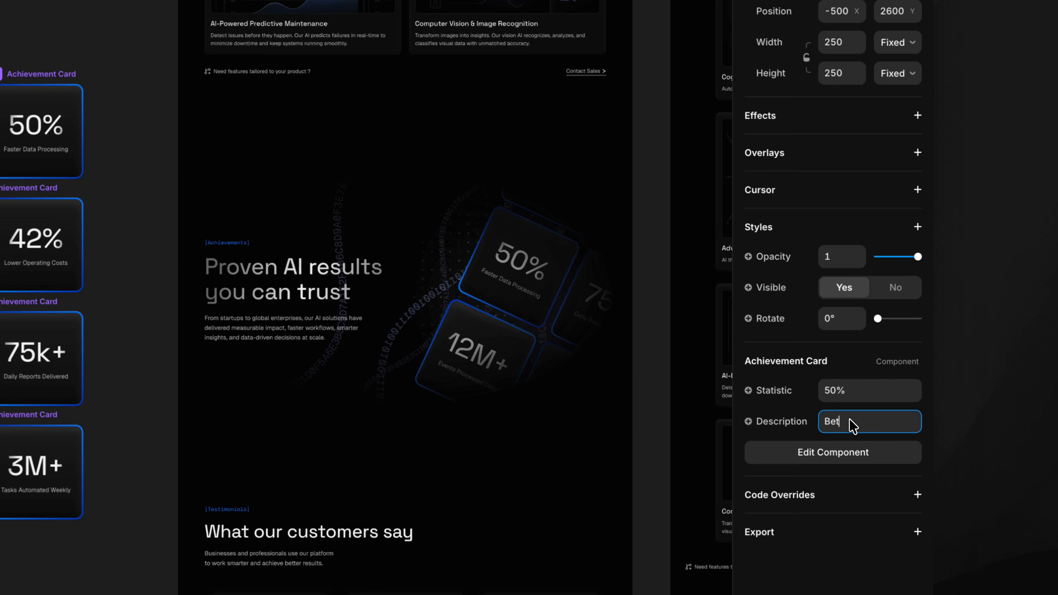
text(Better)
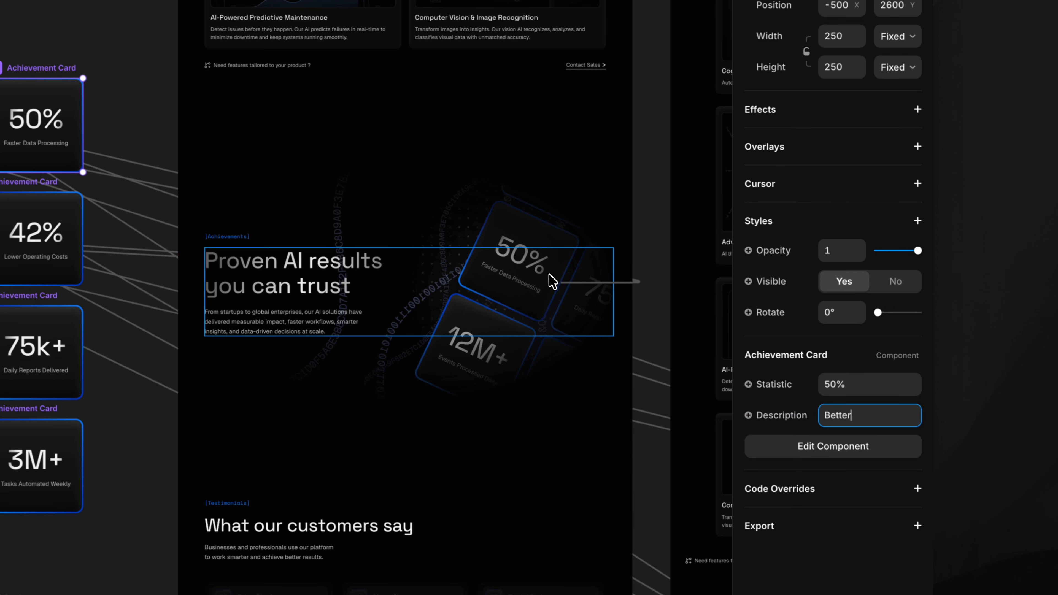
scroll(548, 277, up, 5)
text(Conte)
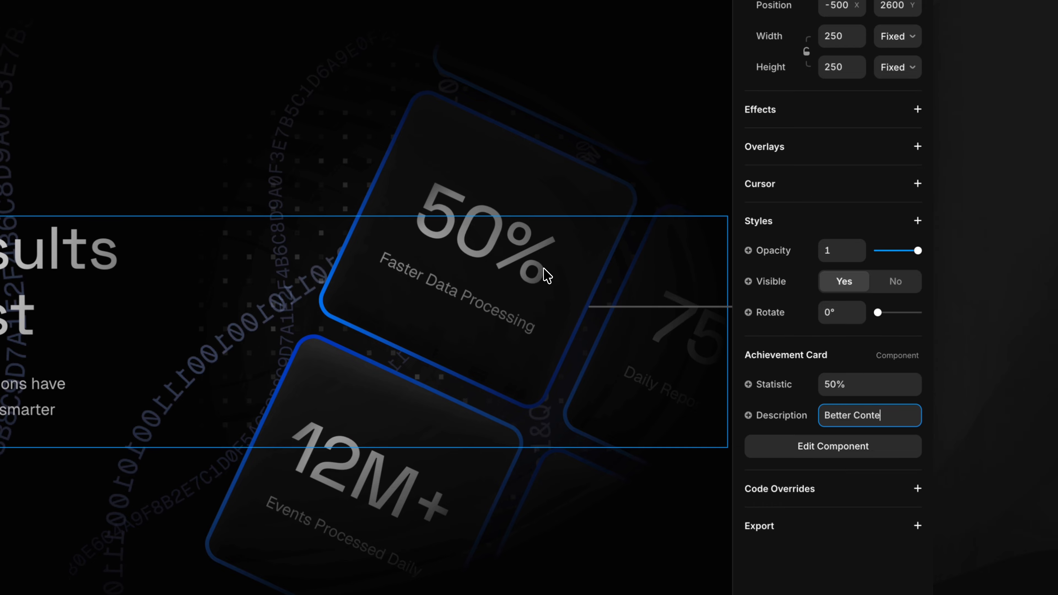
text(nt)
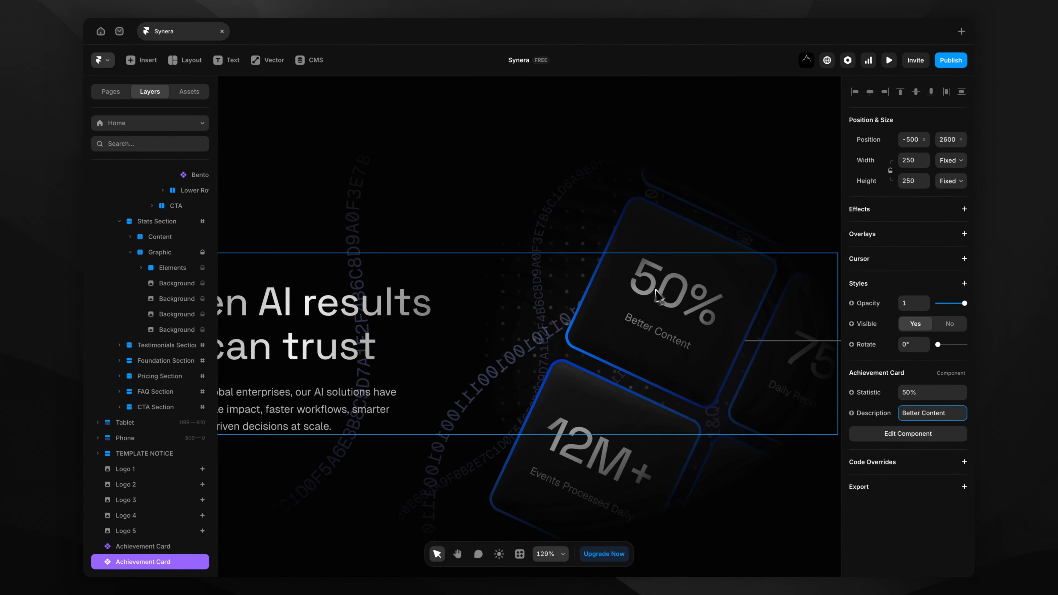
Scroll to the Foundation section, widen the Layers panel, and expand the Foundation Section layer.
scroll(494, 310, down, 5)
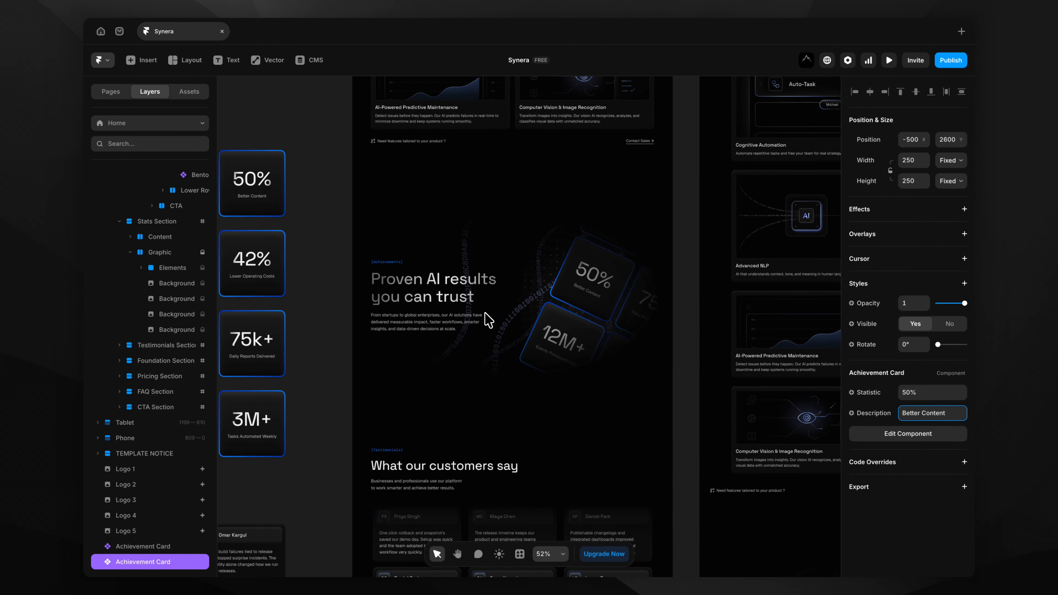
click(342, 301)
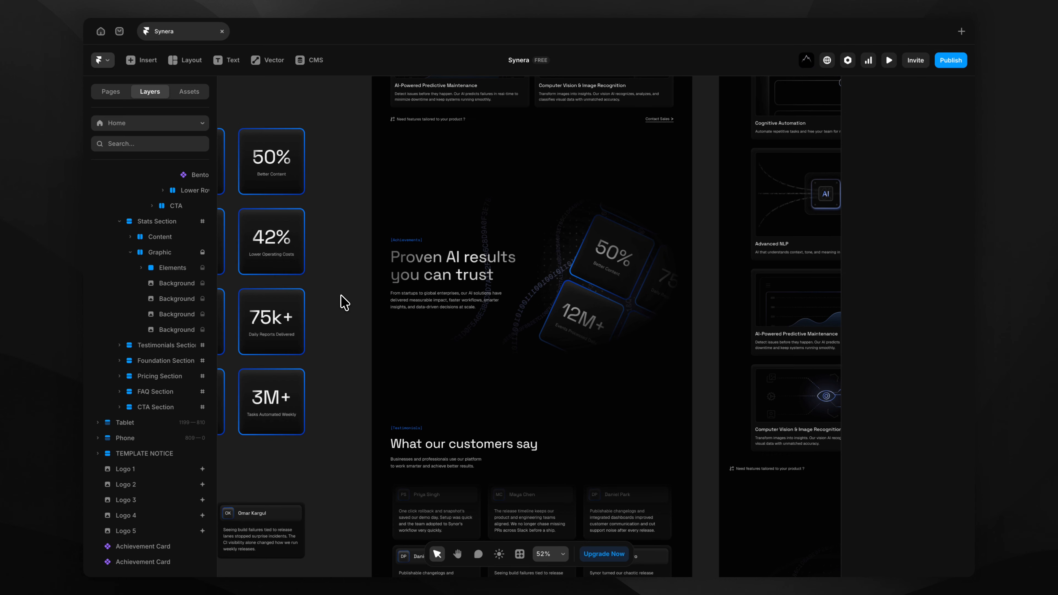
scroll(342, 301, down, 10)
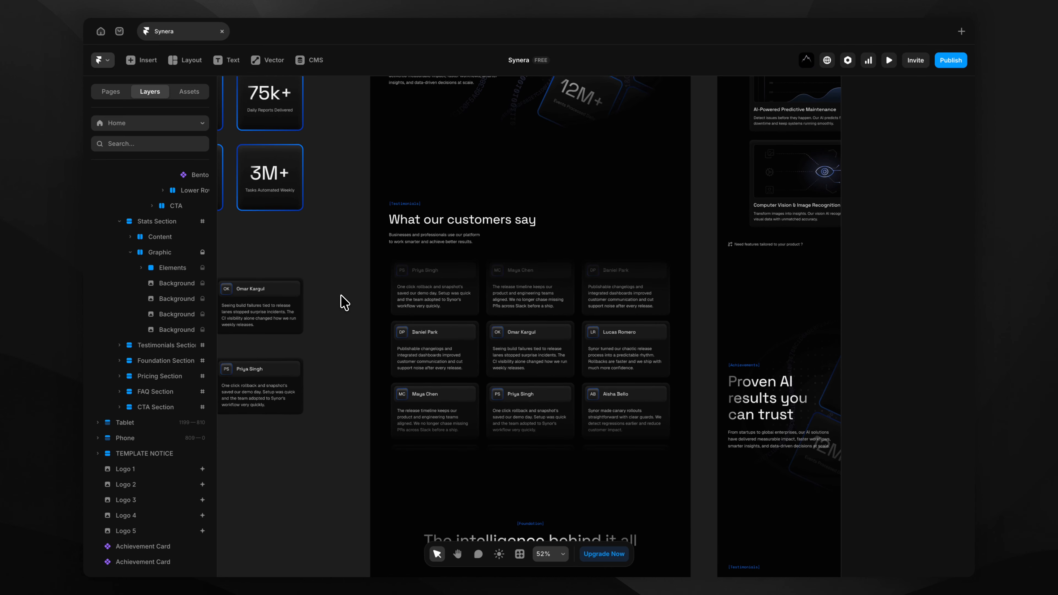
scroll(341, 296, down, 6)
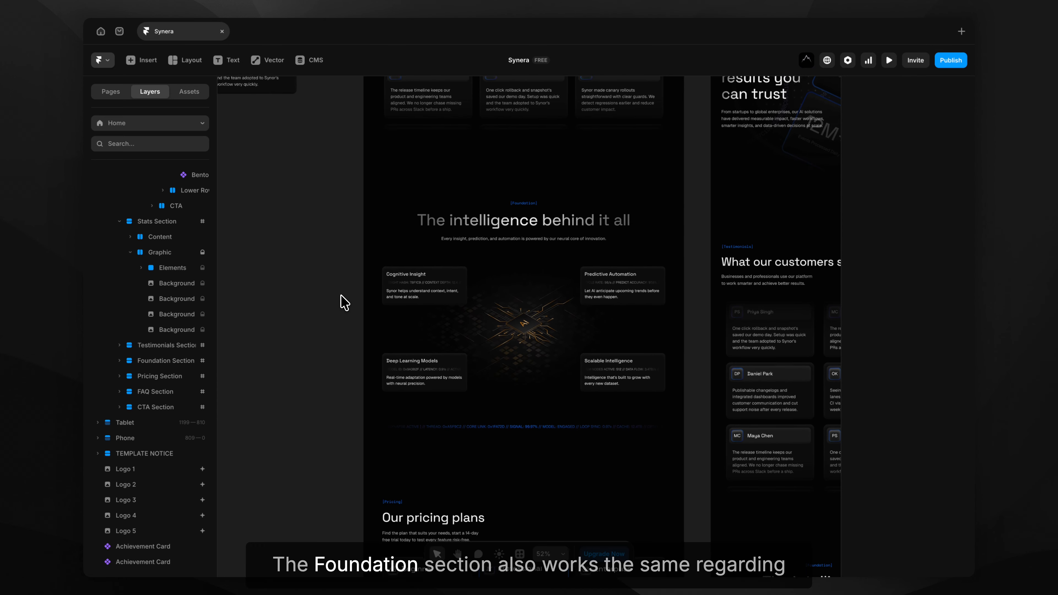
scroll(535, 324, up, 5)
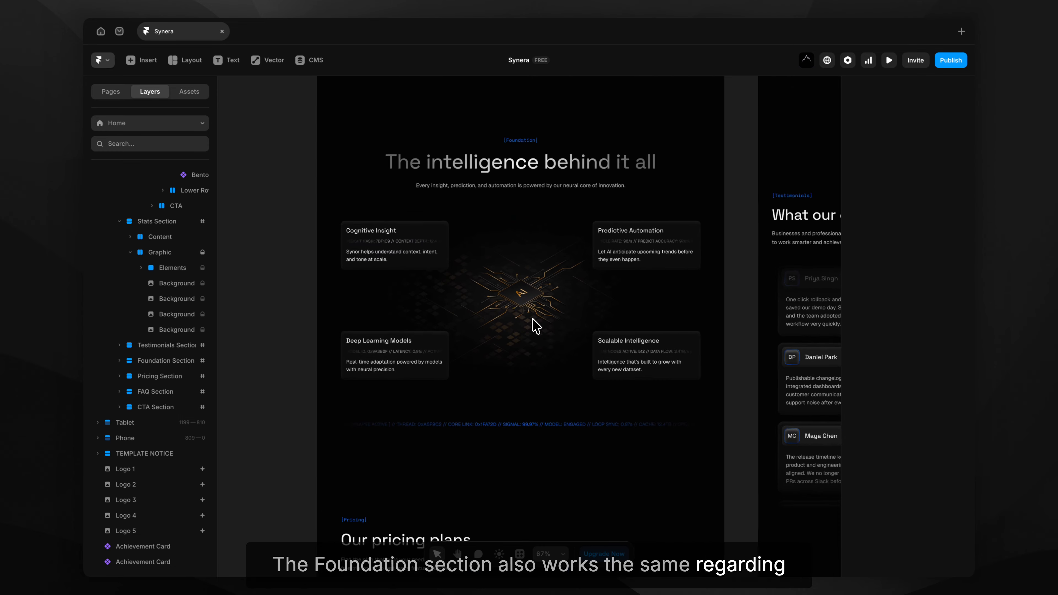
click(535, 324)
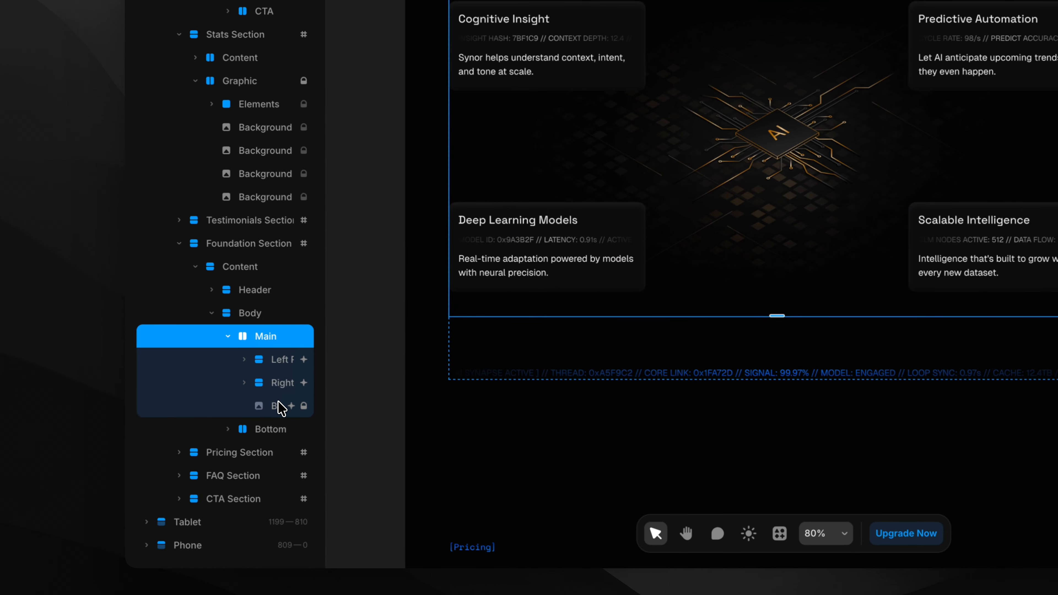
click(328, 390)
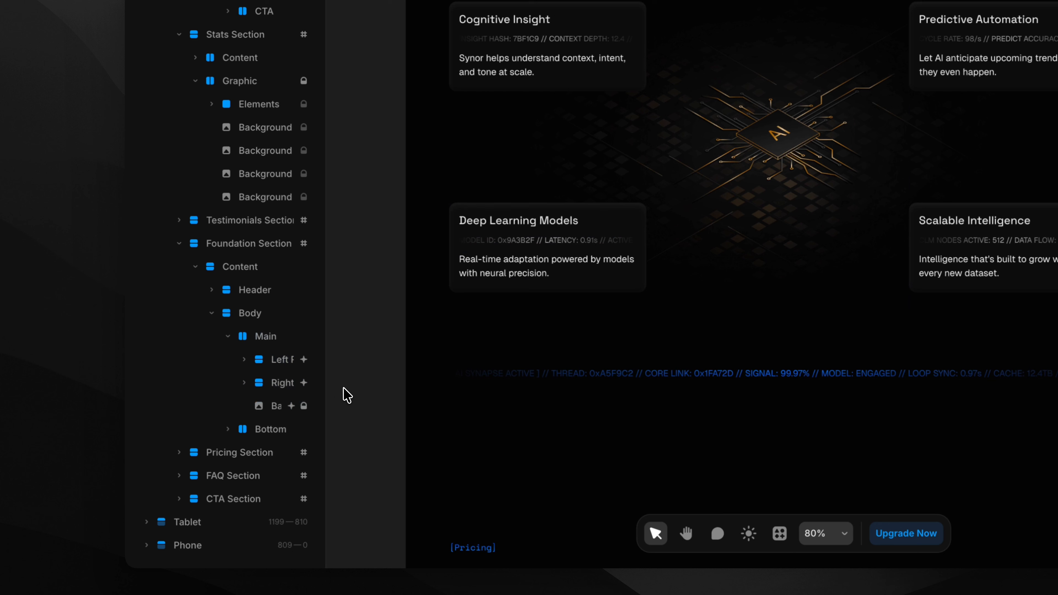
drag(329, 397, 429, 396)
click(279, 244)
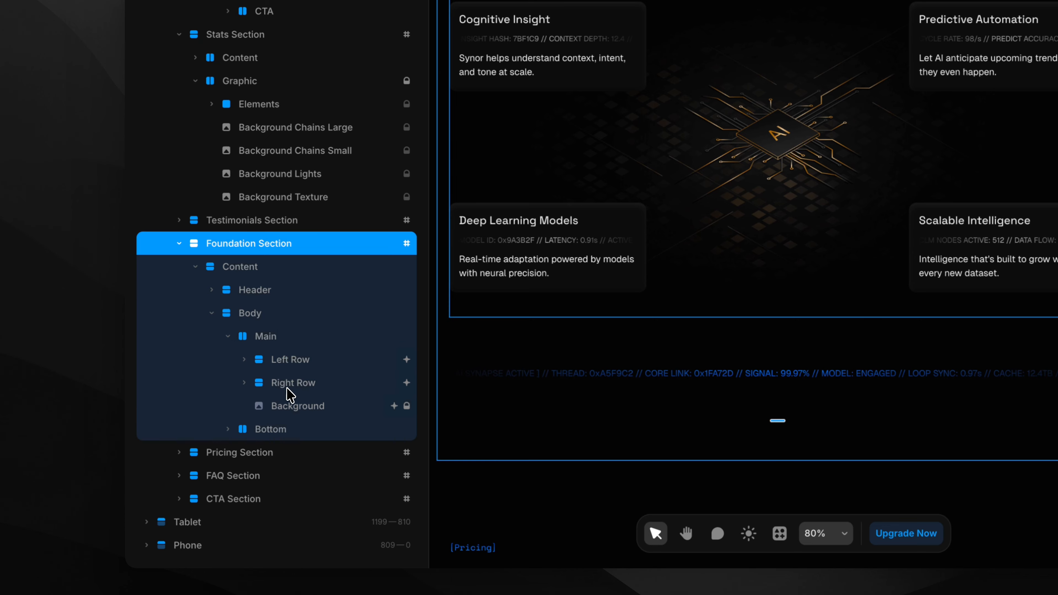
Apply a 190° Hue filter to the Foundation Section's Background image.
click(288, 400)
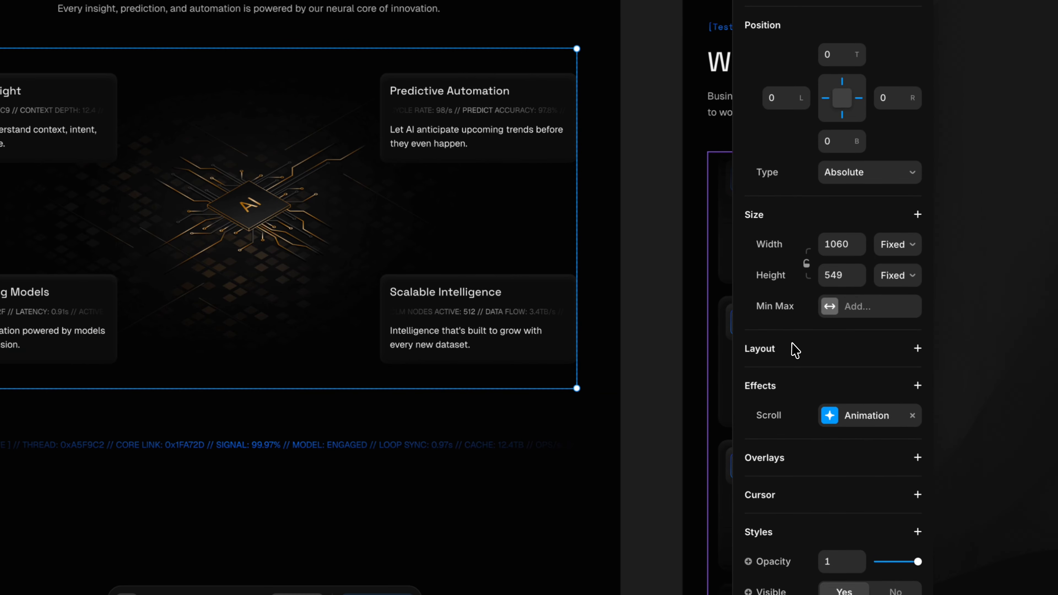
scroll(795, 350, down, 5)
scroll(802, 352, down, 2)
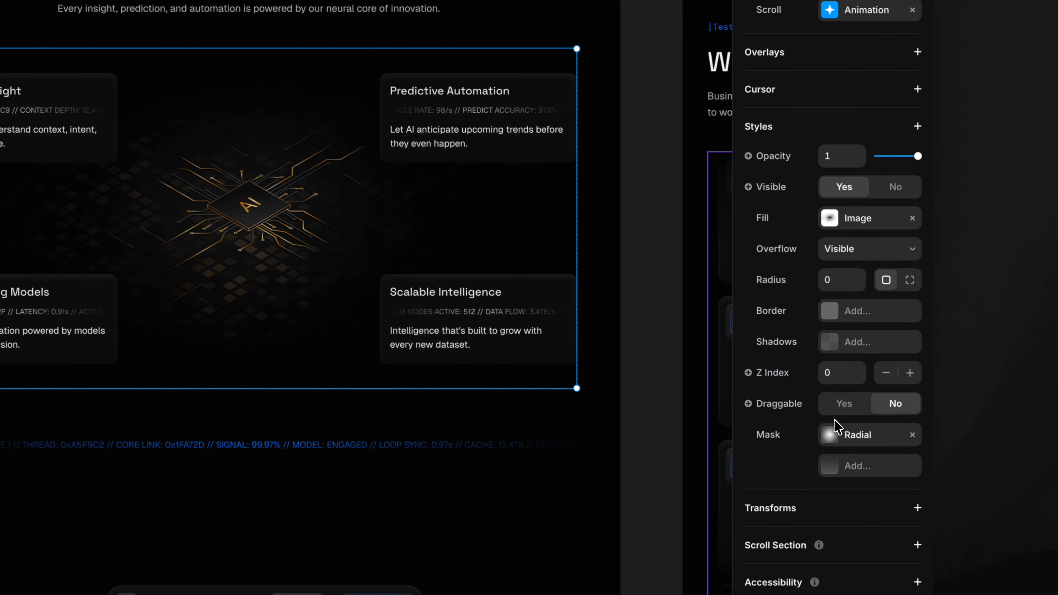
click(824, 134)
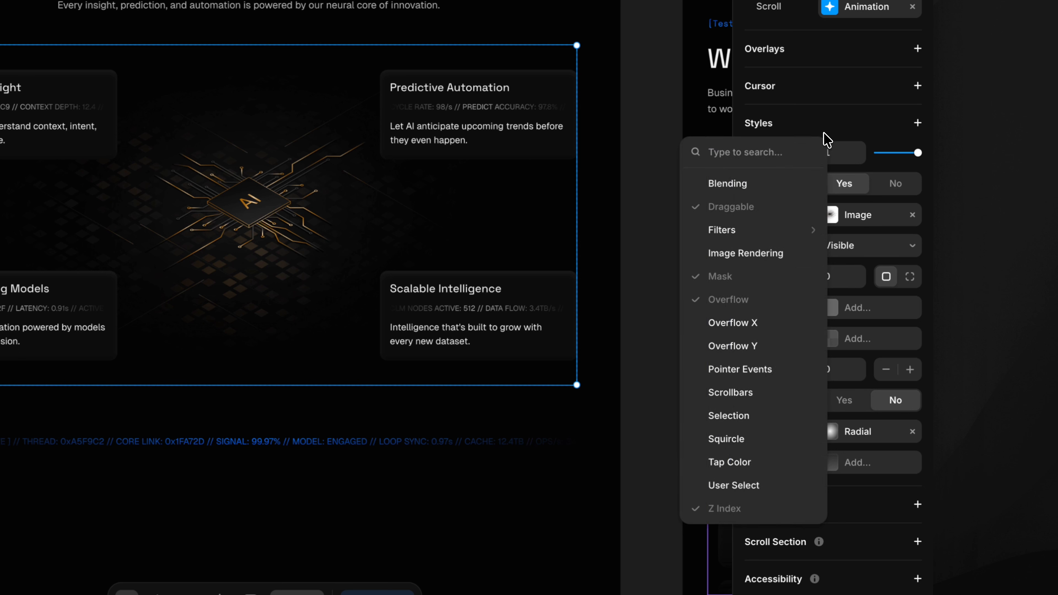
mouse_move(765, 227)
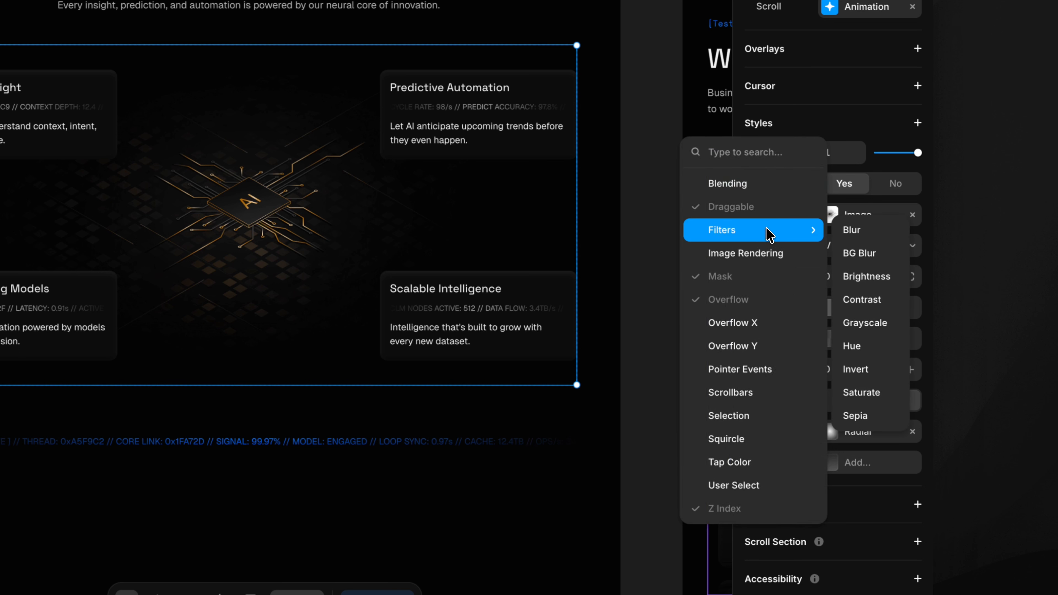
click(867, 345)
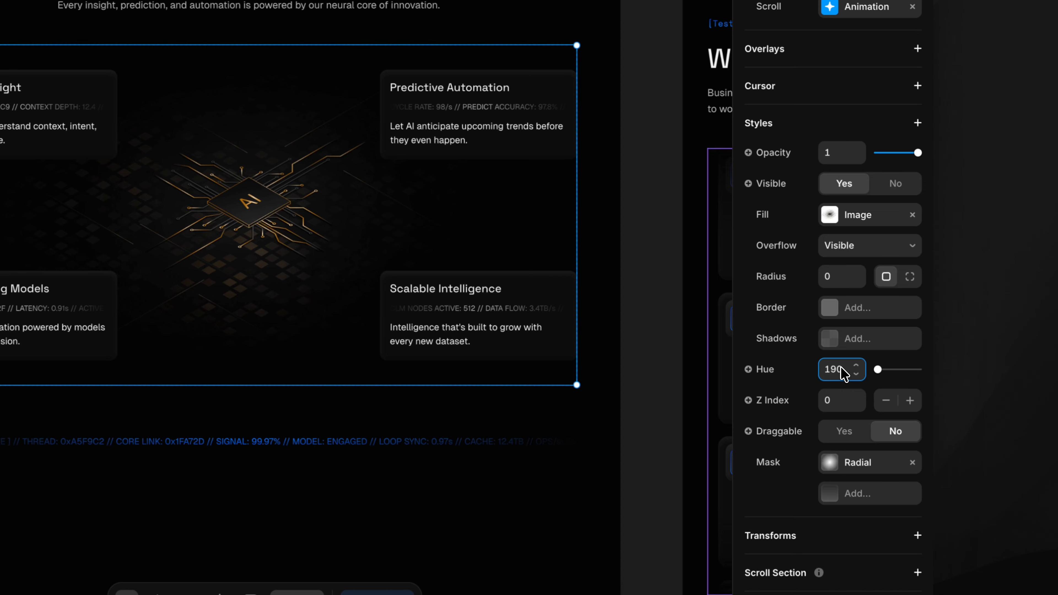
key(Return)
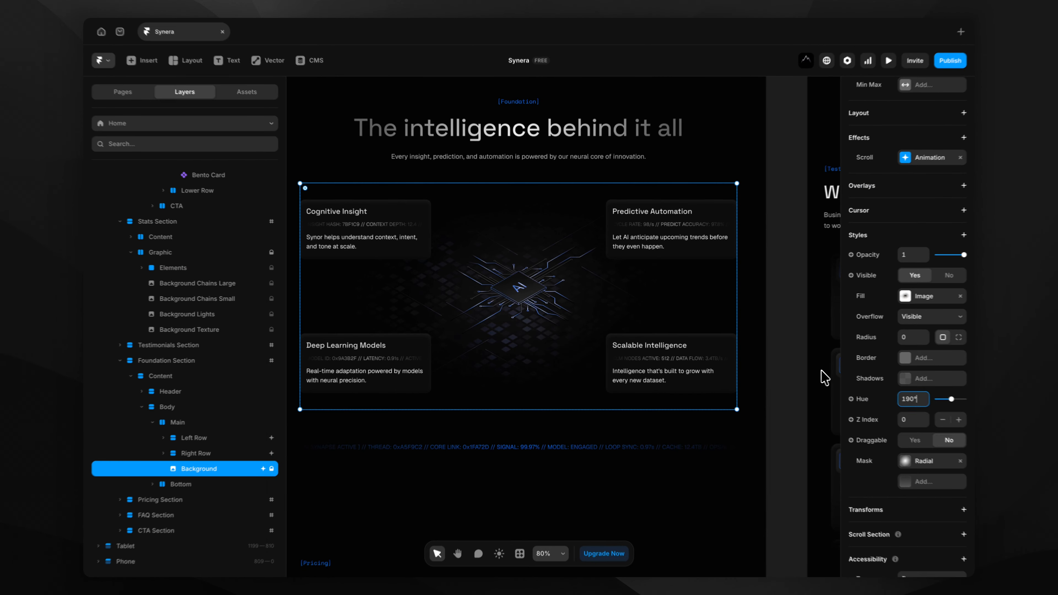
click(677, 311)
scroll(677, 310, down, 4)
scroll(806, 368, down, 5)
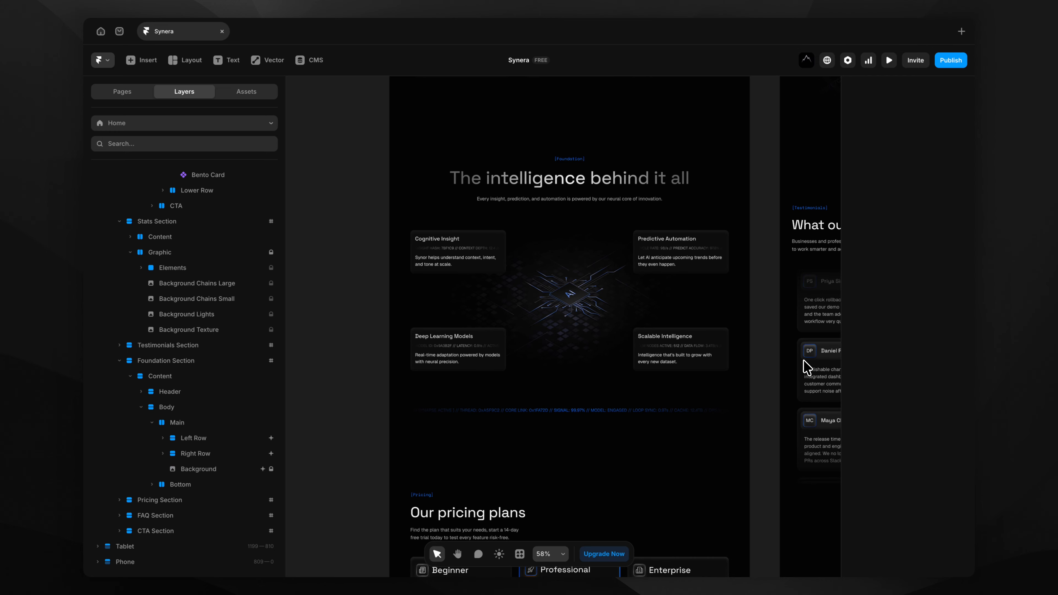
Enter the Pricing Card component from the Professional pricing card.
scroll(806, 367, down, 5)
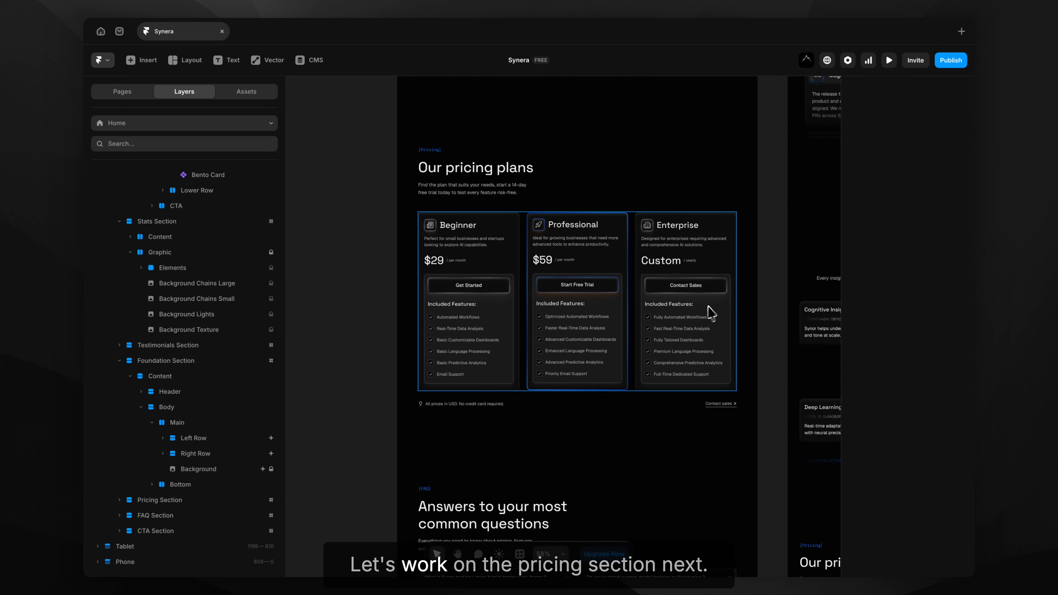
scroll(574, 277, up, 5)
scroll(570, 267, up, 1)
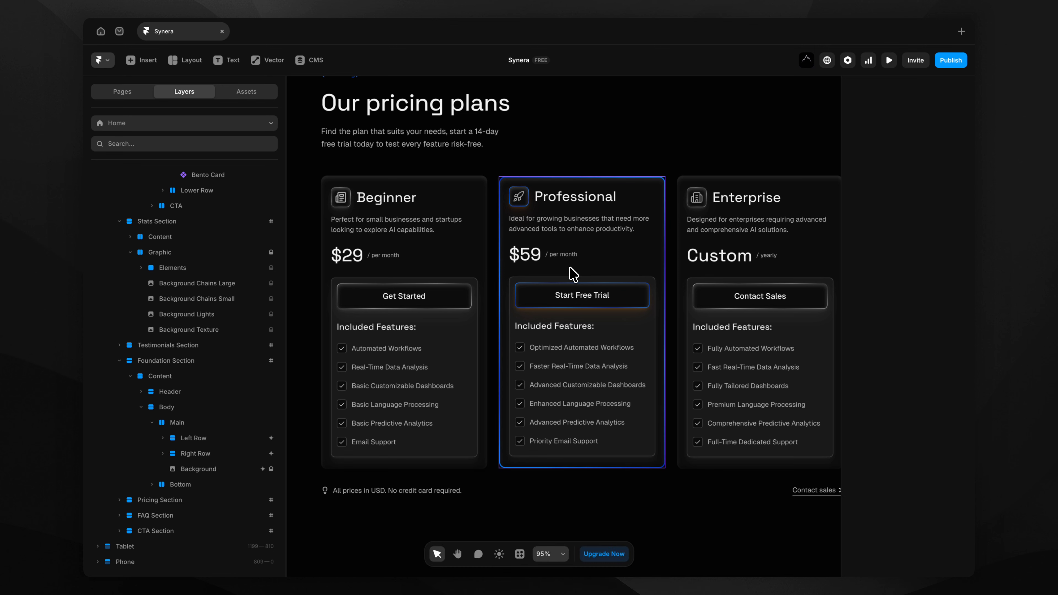
double_click(574, 274)
click(523, 230)
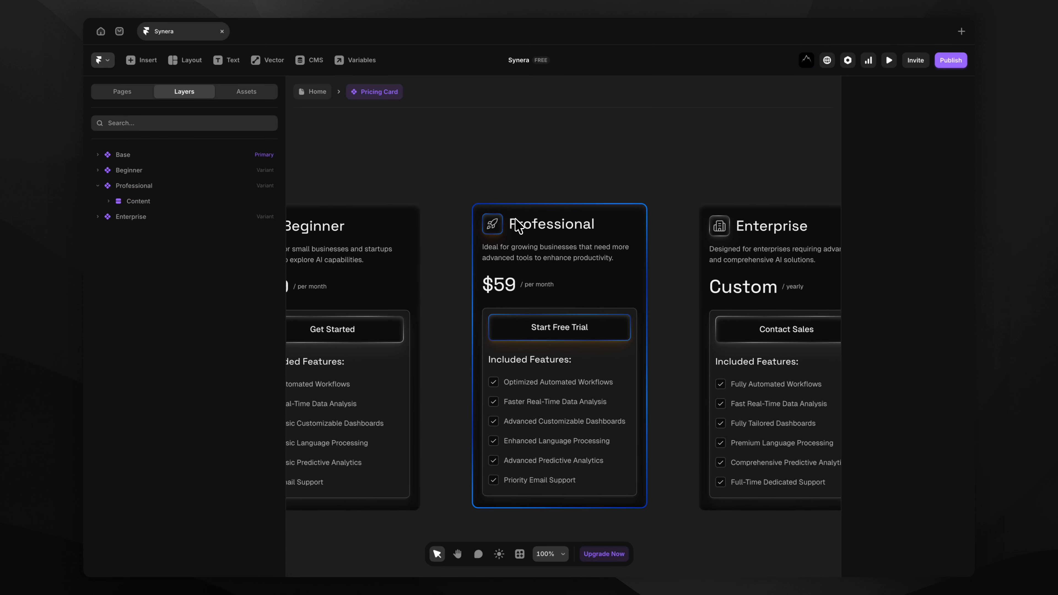
scroll(492, 225, up, 10)
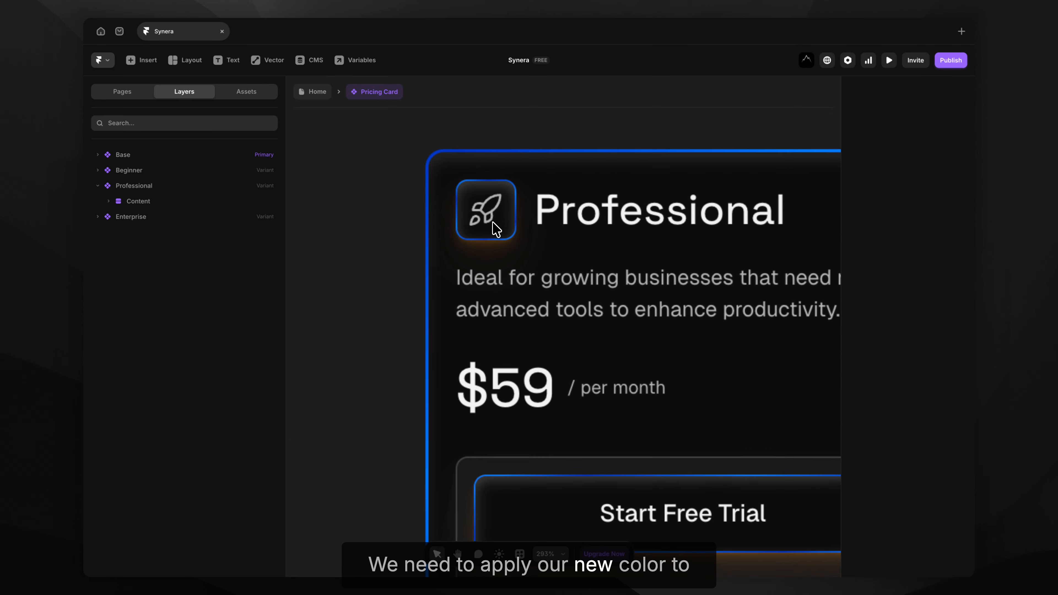
Recolour the Icon Box Base variant's shadow from orange BB7000 to blue 0019BA.
double_click(485, 221)
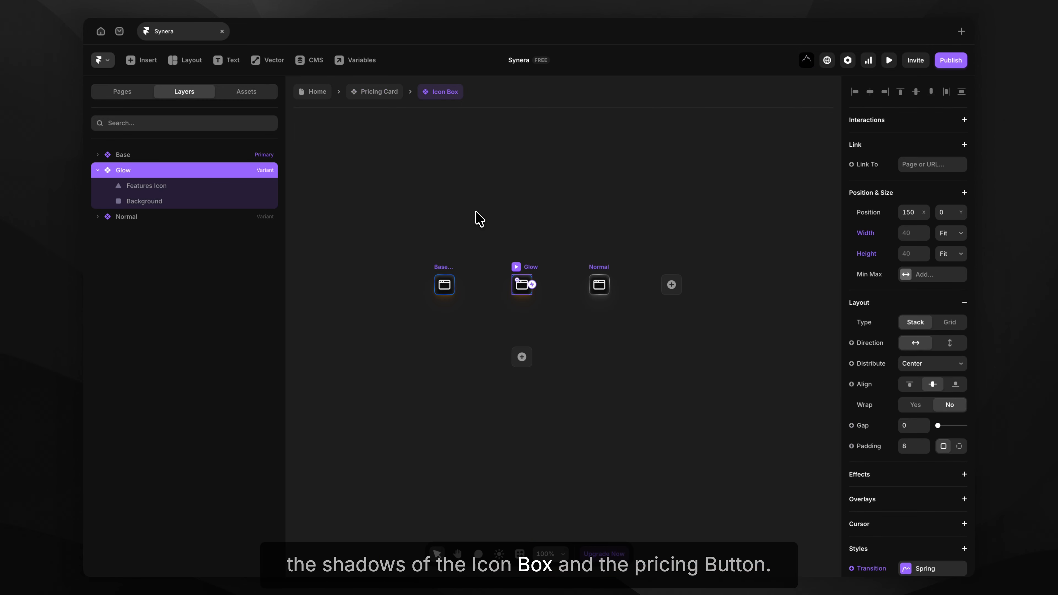
scroll(451, 273, up, 5)
click(422, 275)
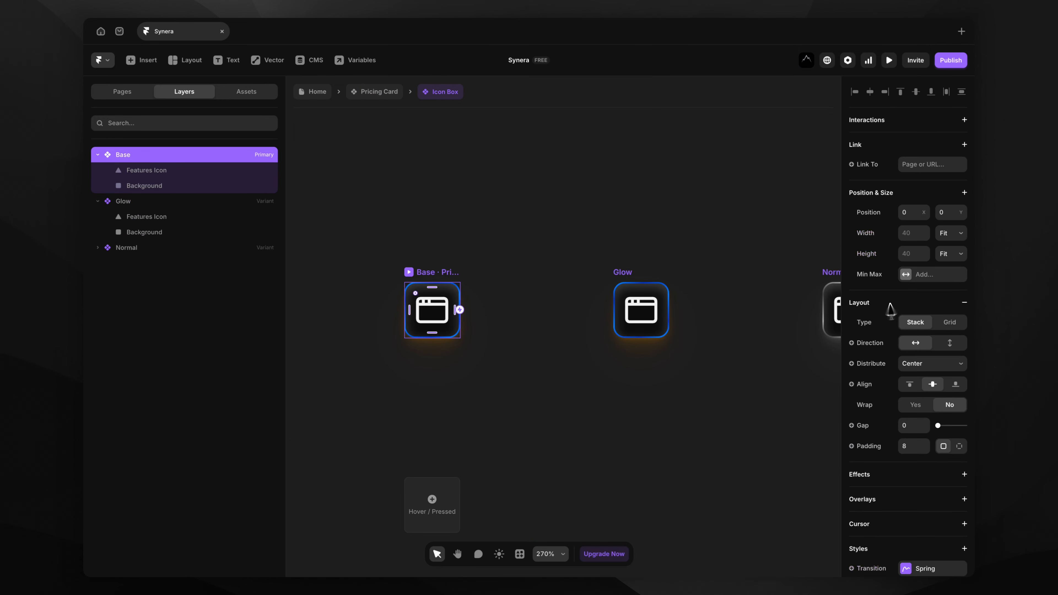
scroll(937, 334, down, 8)
click(919, 477)
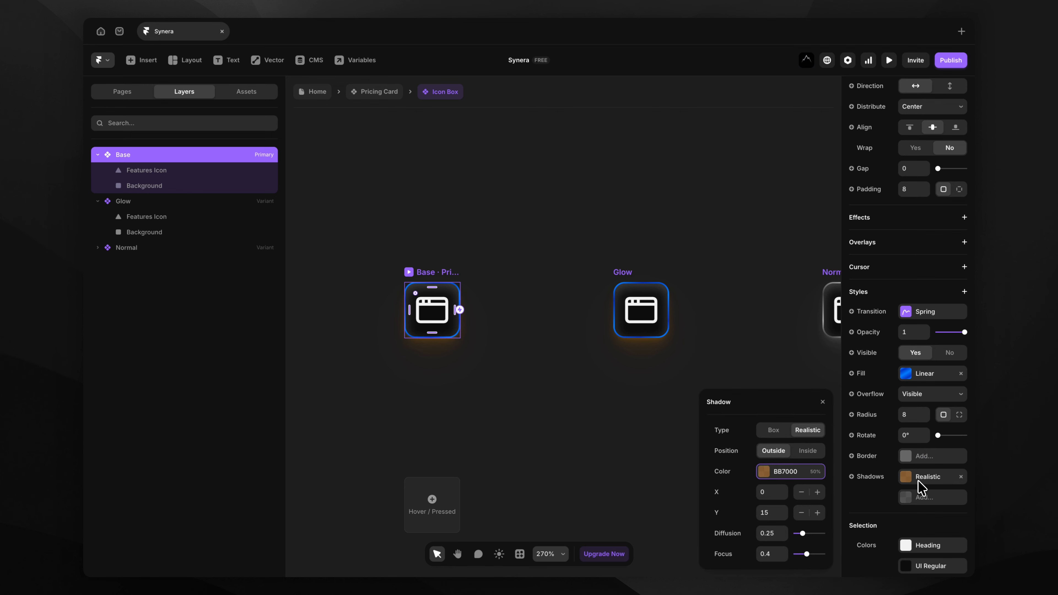
click(775, 477)
drag(770, 487, 782, 488)
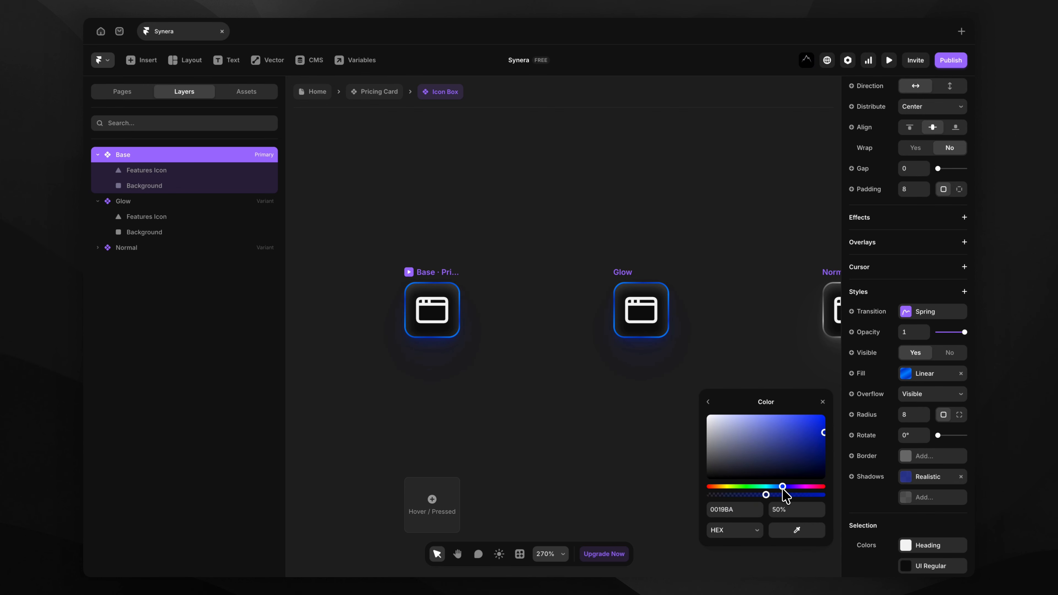
click(379, 91)
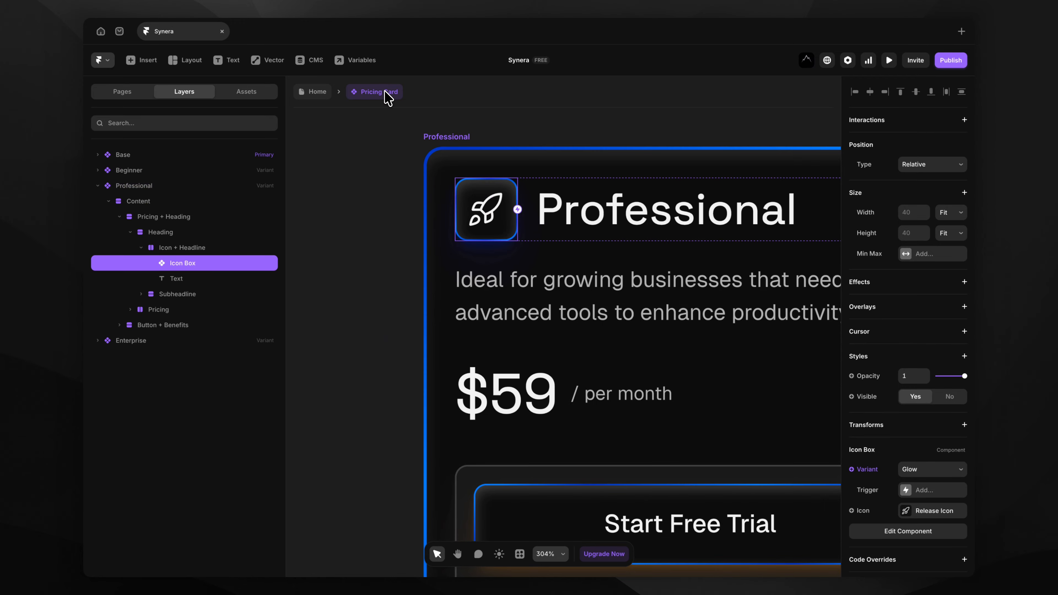
click(375, 161)
scroll(374, 178, down, 3)
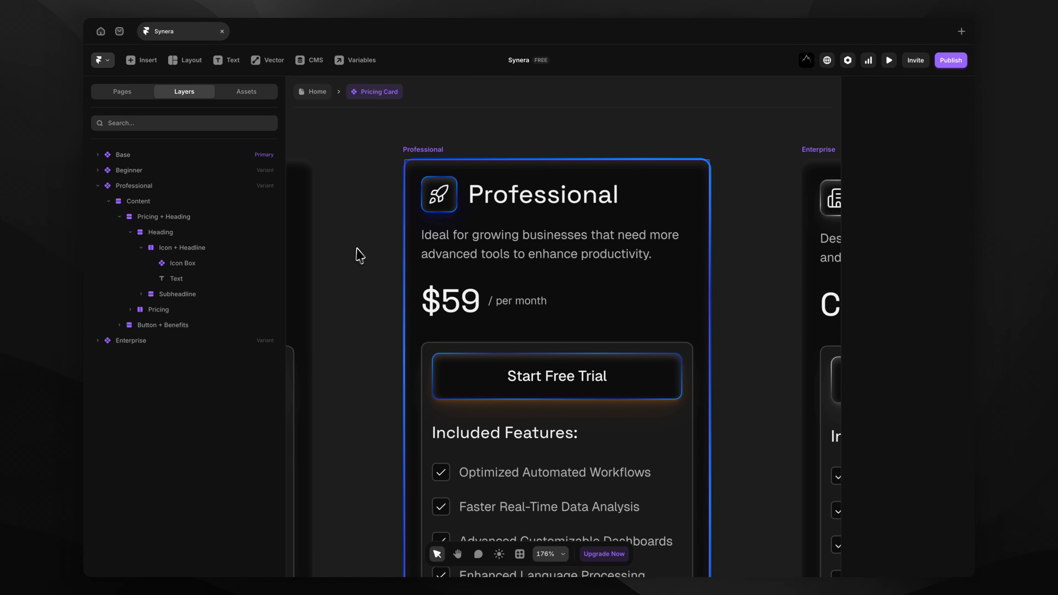
Change the Pricing Button Base Primary variant's shadow colour from orange to blue.
double_click(439, 372)
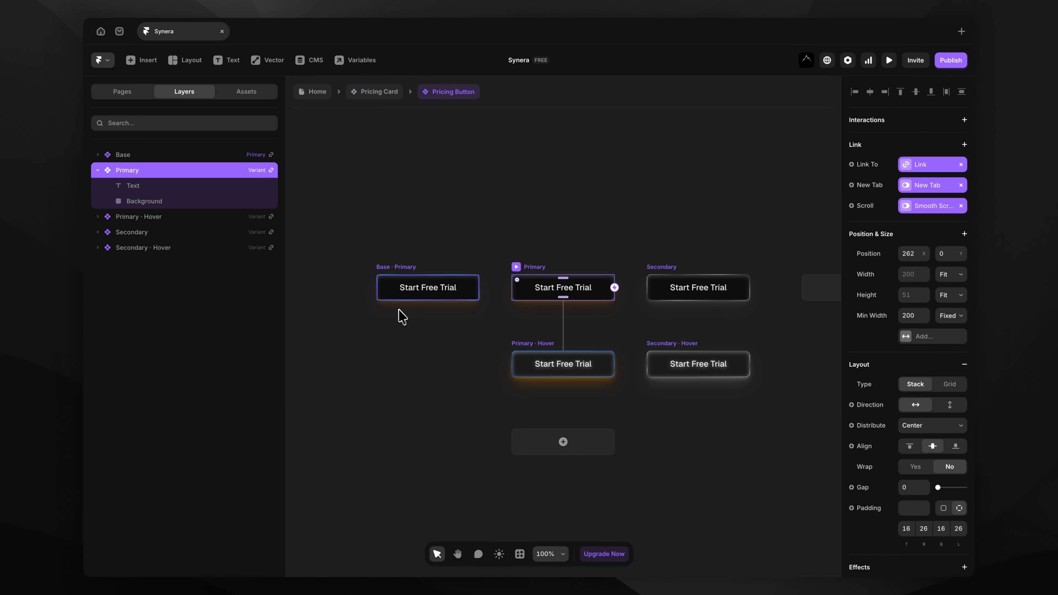
click(378, 276)
scroll(377, 273, up, 3)
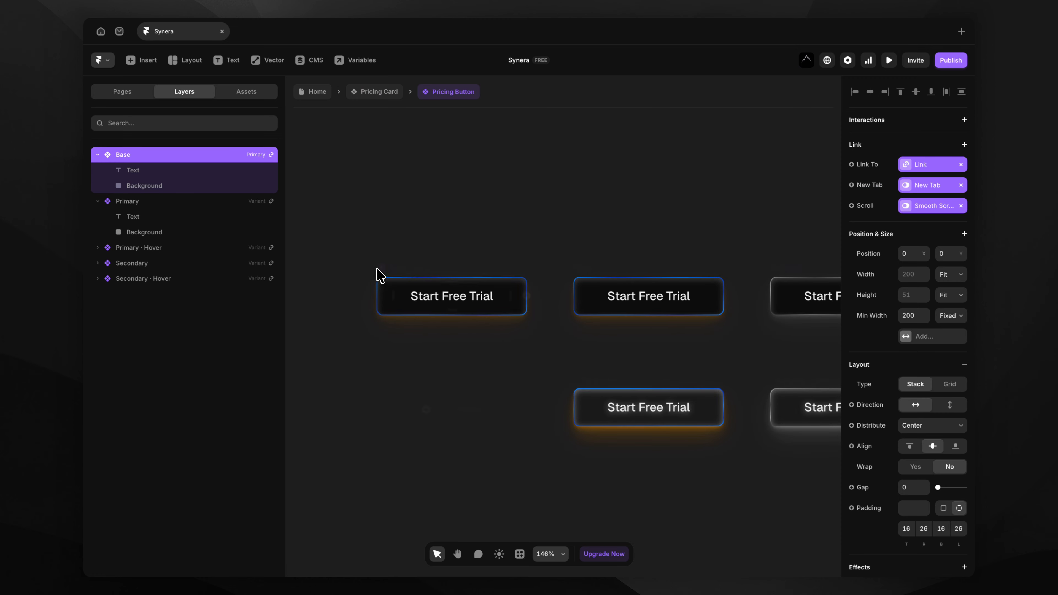
scroll(878, 338, down, 10)
click(909, 365)
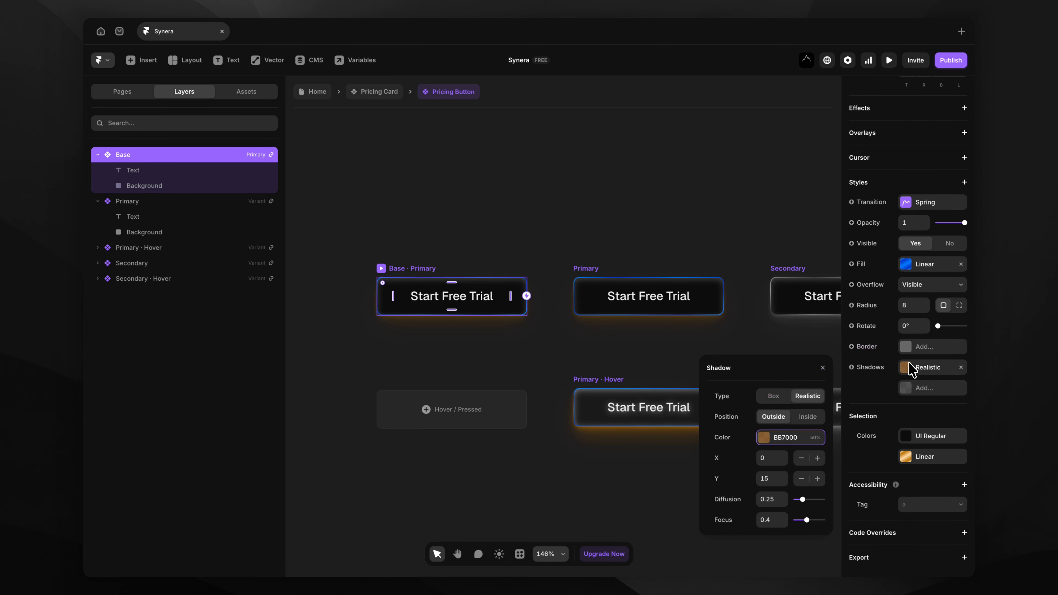
click(767, 437)
drag(770, 452, 780, 452)
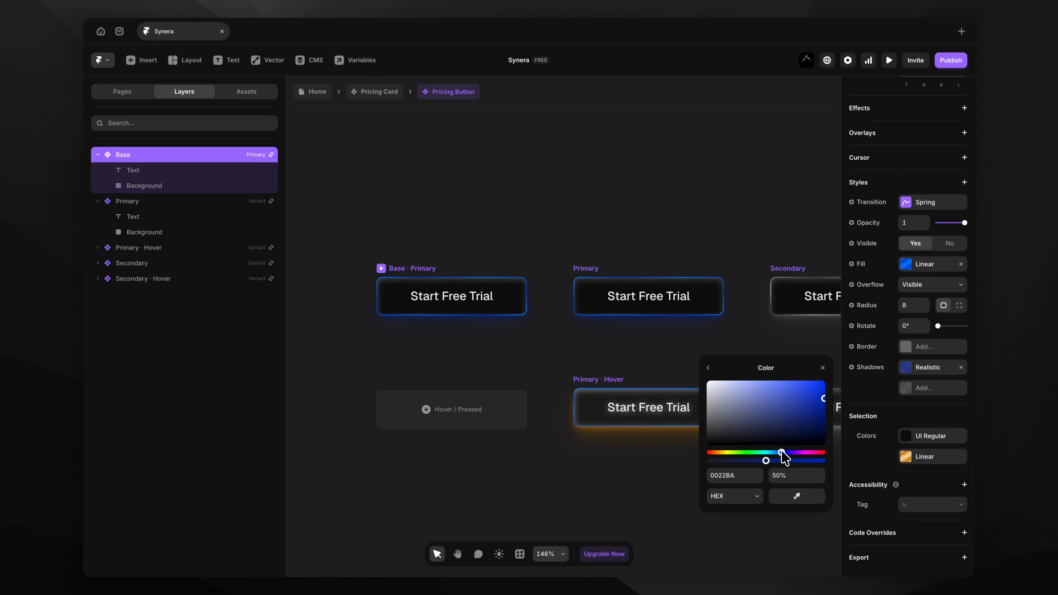
Set the Primary · Hover variant's shadow to blue 0300BA and return to the Pricing Card.
click(606, 388)
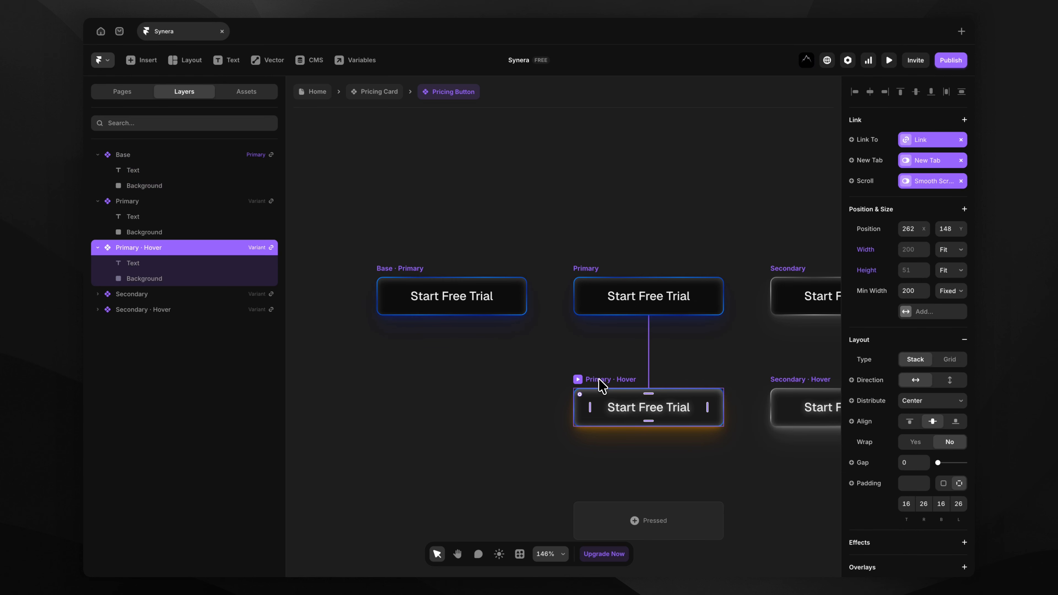
scroll(845, 384, down, 6)
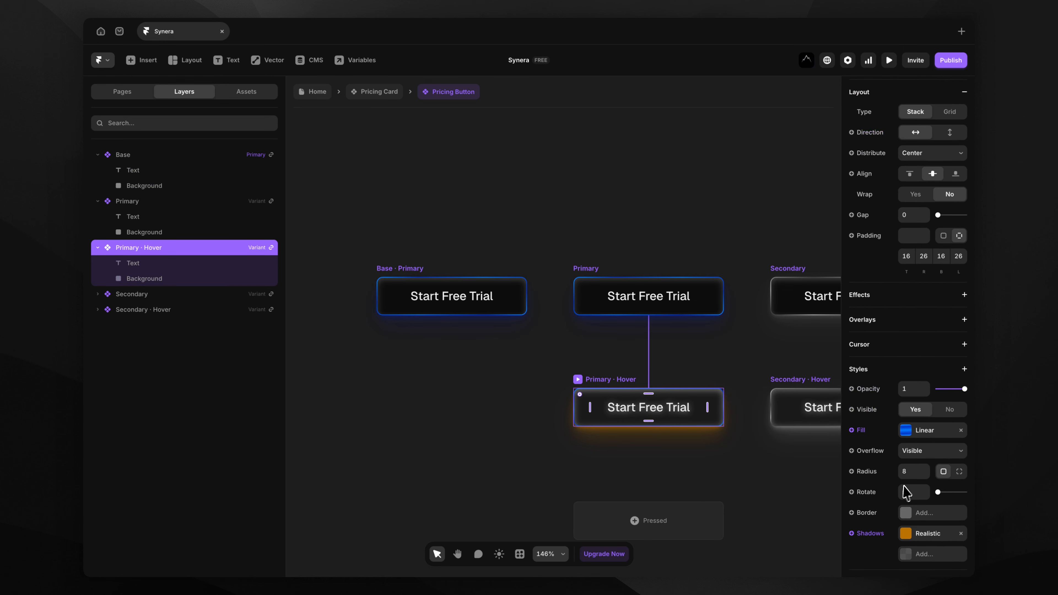
click(913, 533)
click(770, 471)
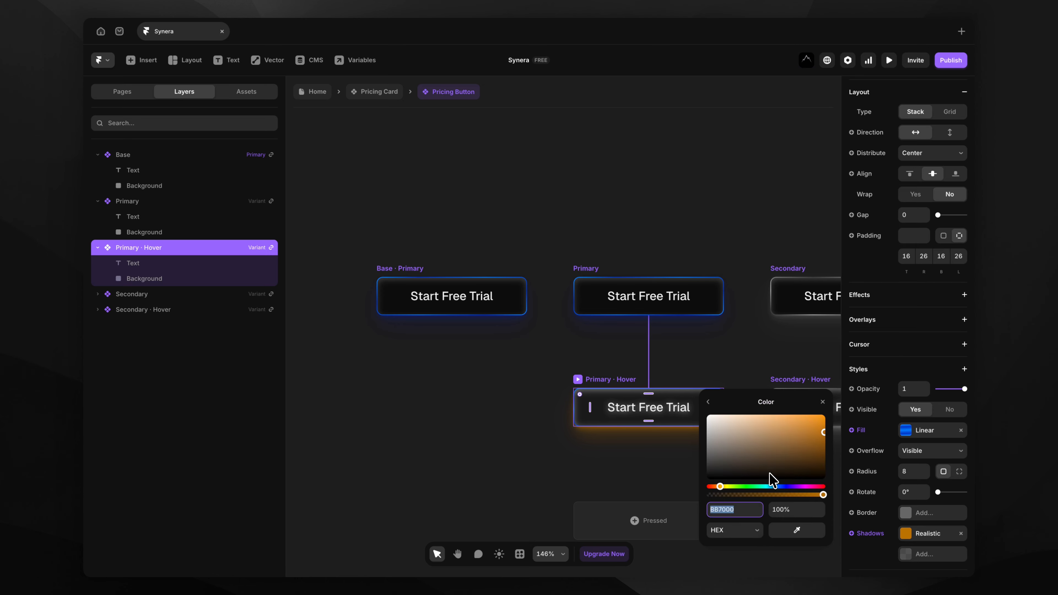
click(785, 486)
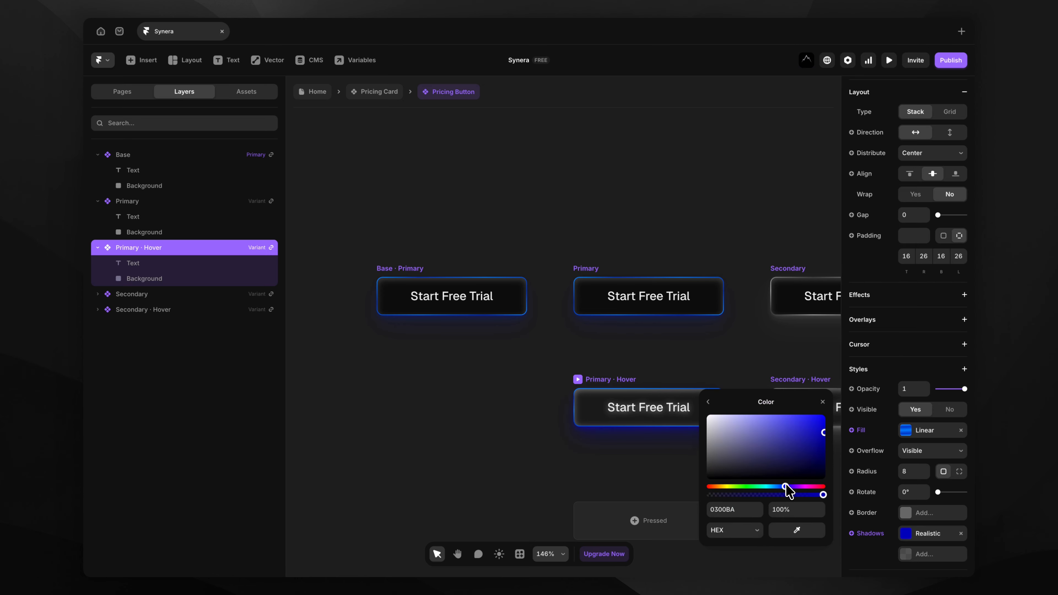
click(370, 96)
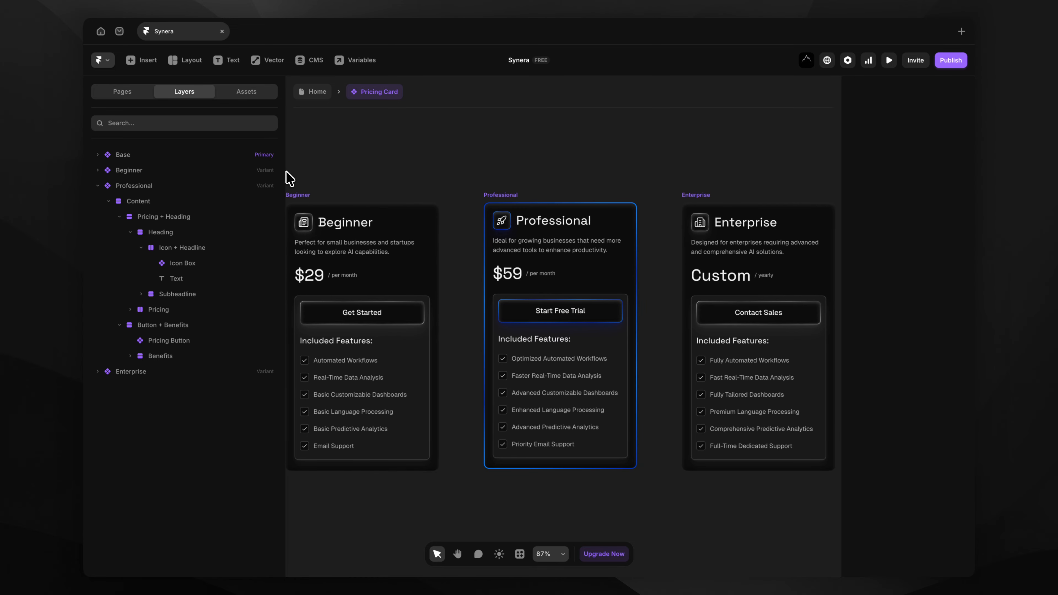
drag(285, 171, 214, 192)
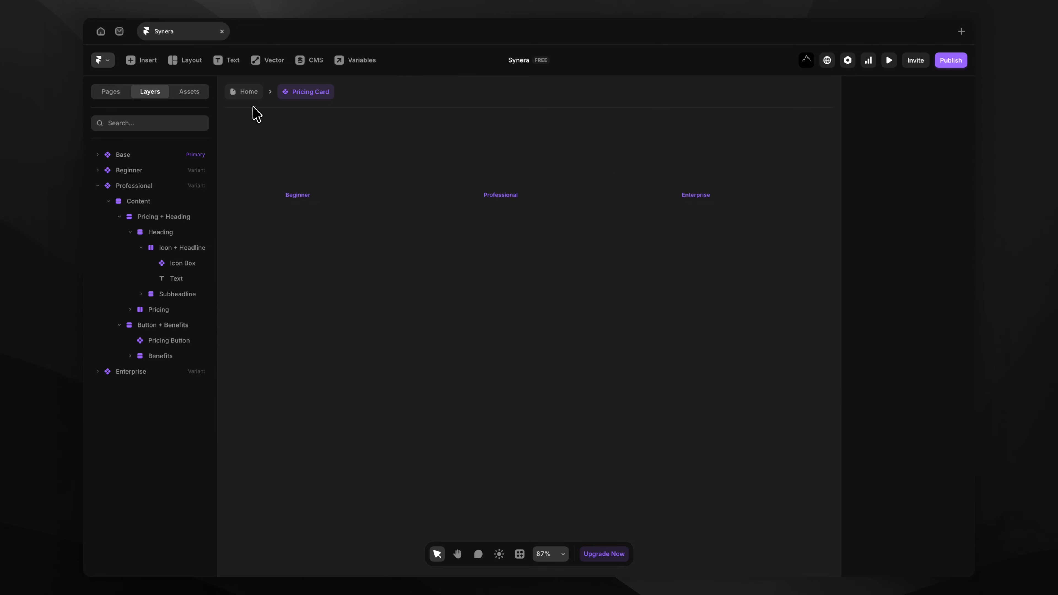
Open the Base Layout template from the Home page and select its God Rays layer.
click(249, 92)
scroll(244, 228, down, 3)
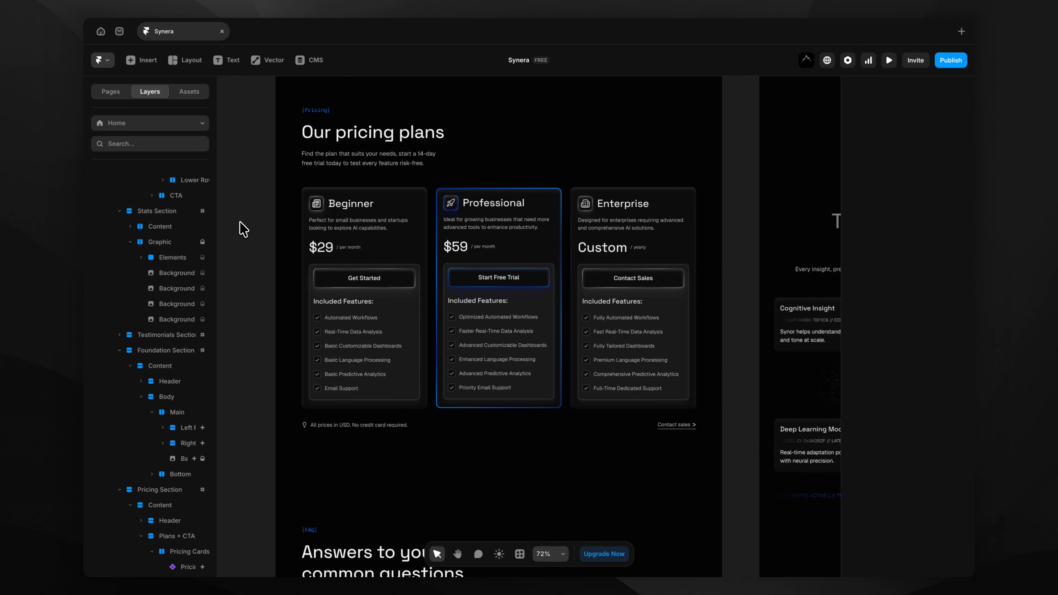
scroll(243, 228, down, 3)
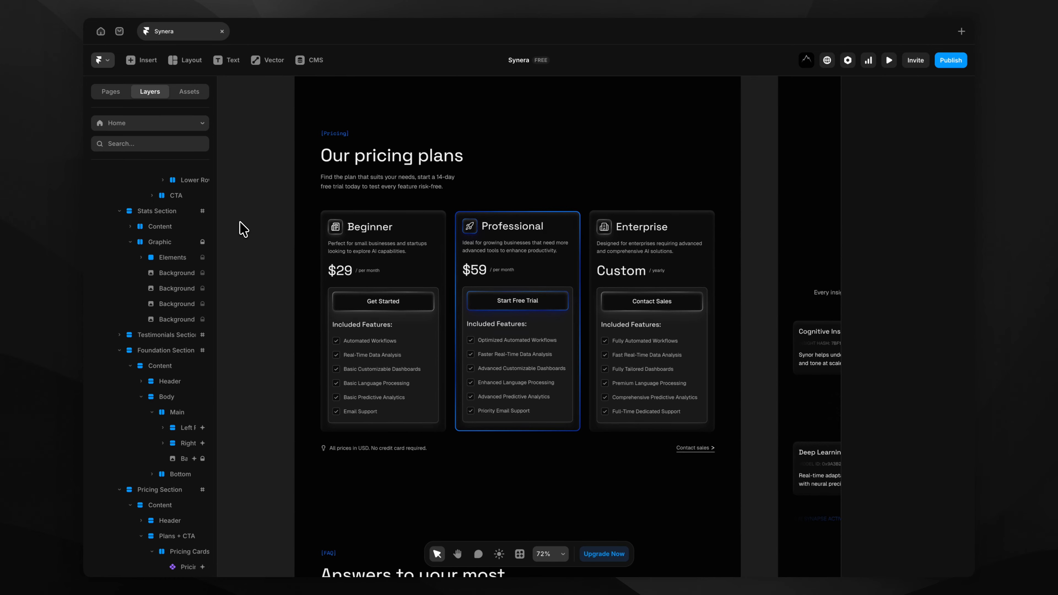
scroll(244, 229, down, 10)
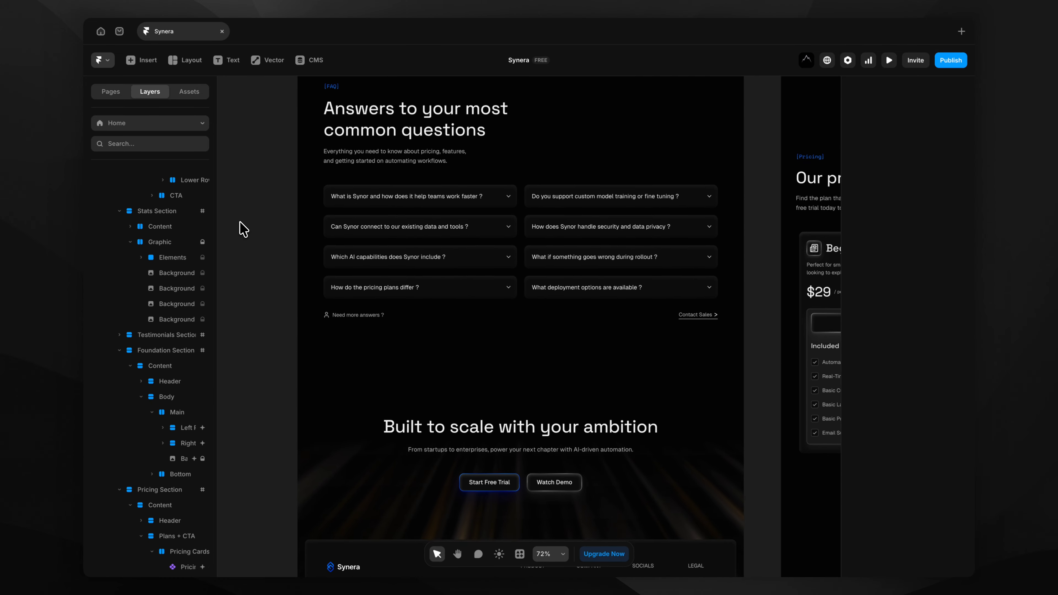
scroll(243, 228, down, 2)
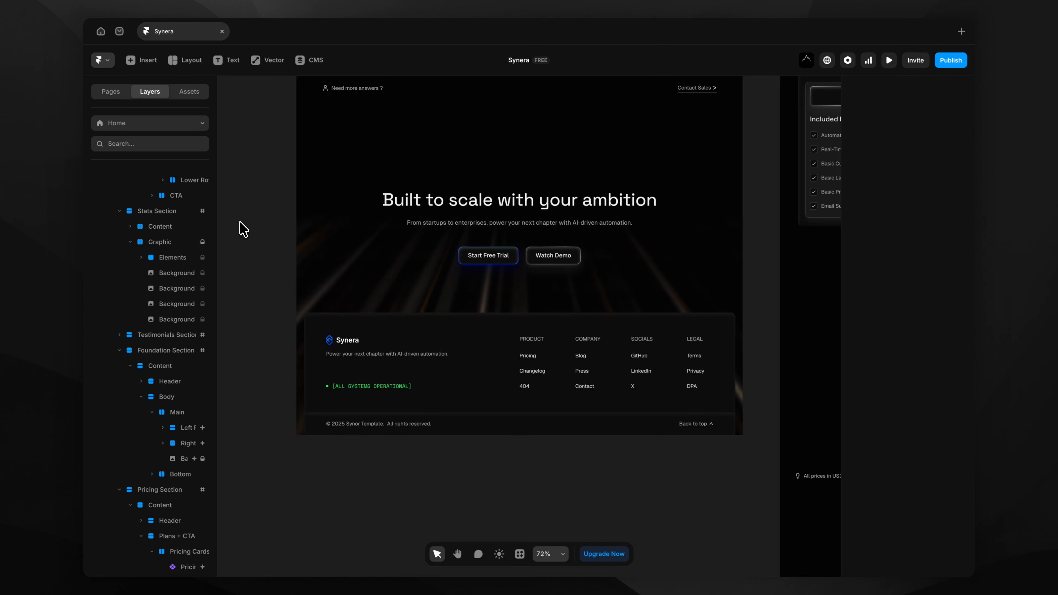
scroll(244, 228, up, 2)
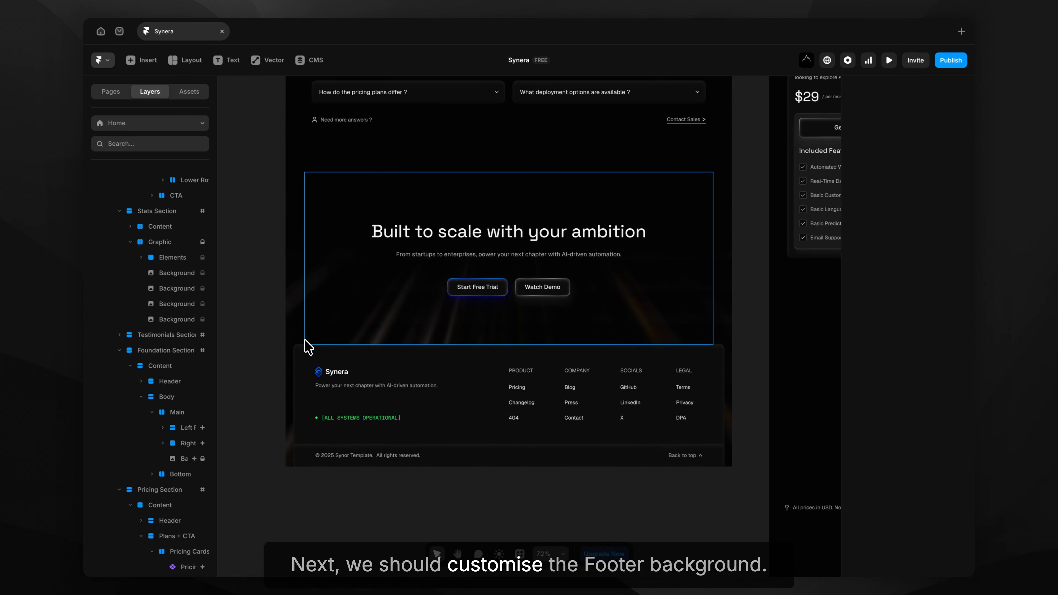
double_click(289, 397)
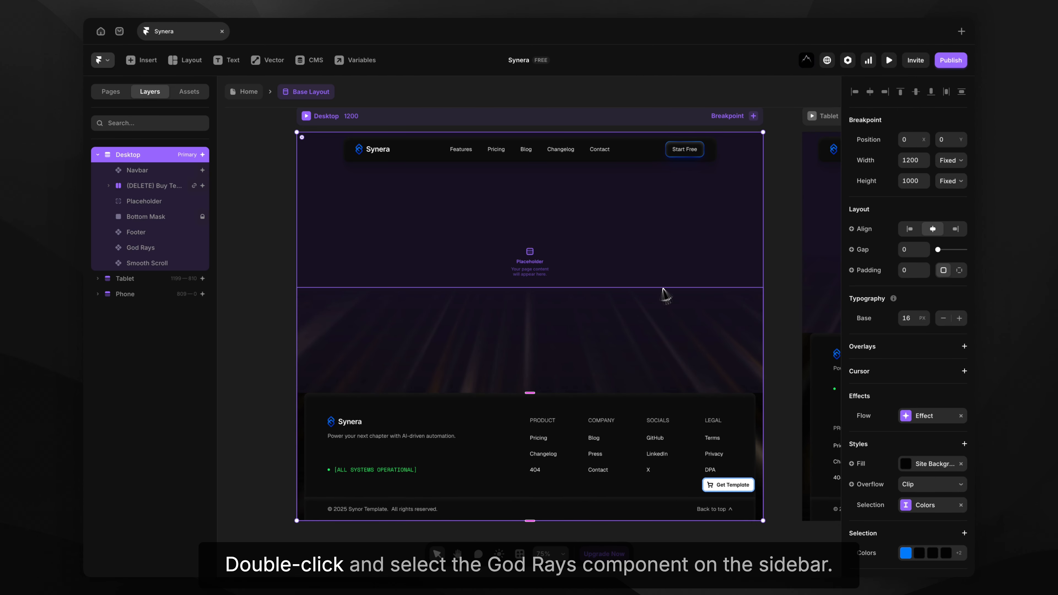
click(164, 250)
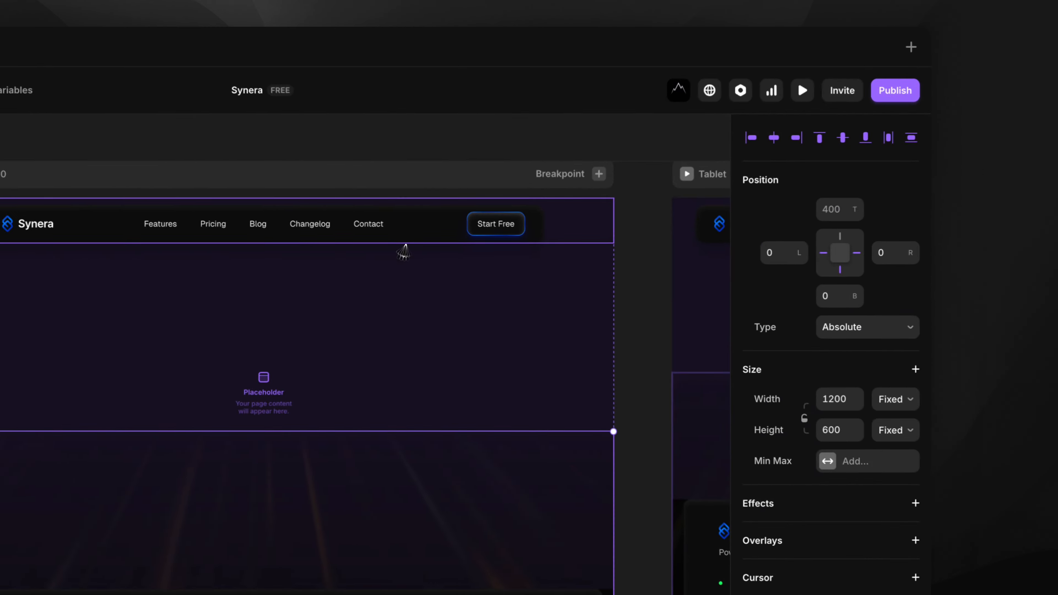
Set the God Rays ray colours to the Blue Light and Blue Main accents.
scroll(836, 463, down, 10)
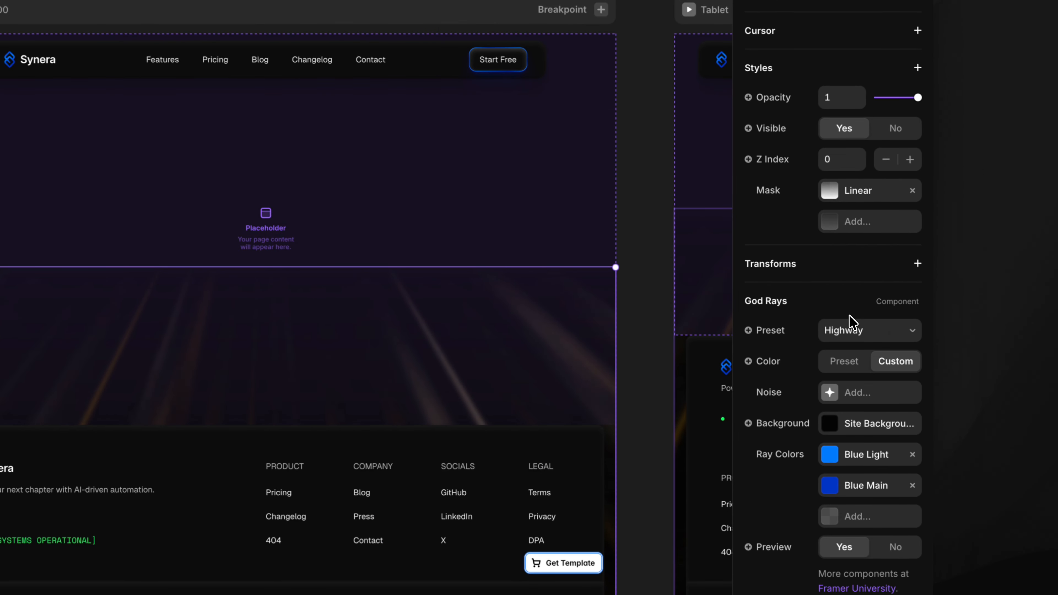
click(856, 465)
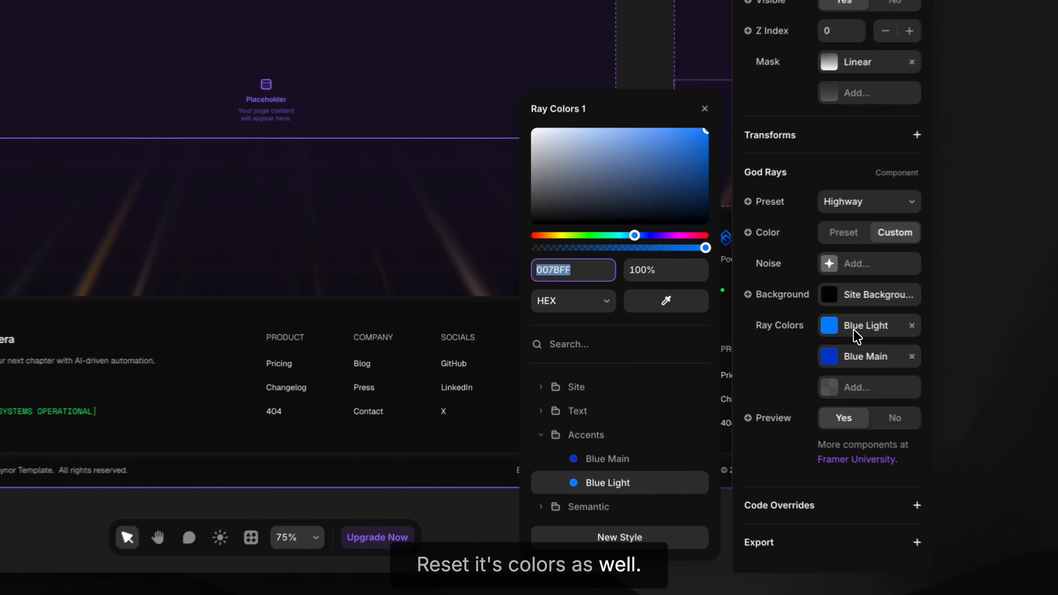
click(615, 460)
click(615, 479)
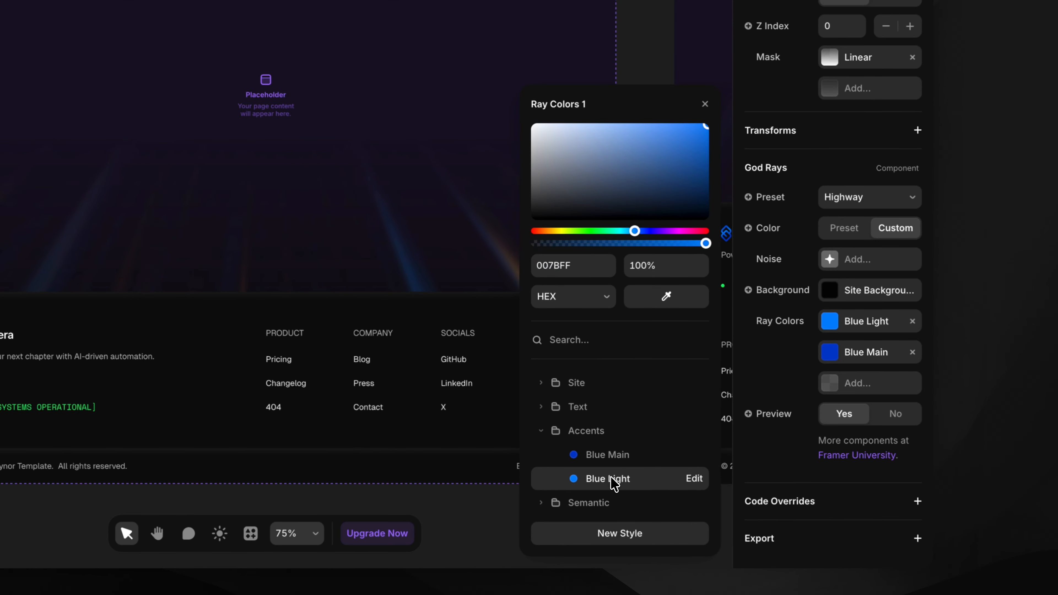
click(830, 355)
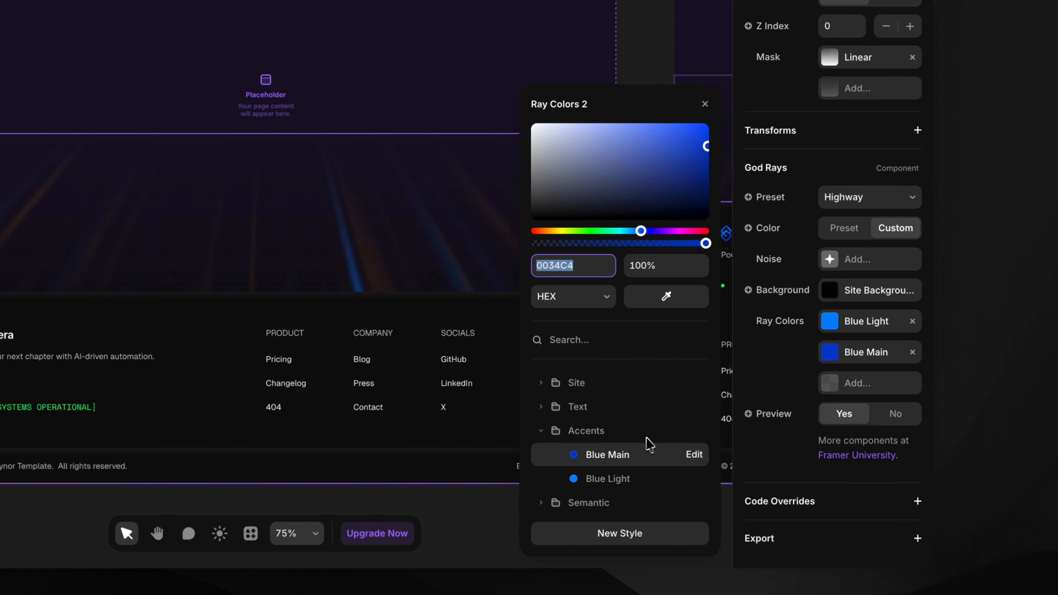
click(604, 478)
click(608, 455)
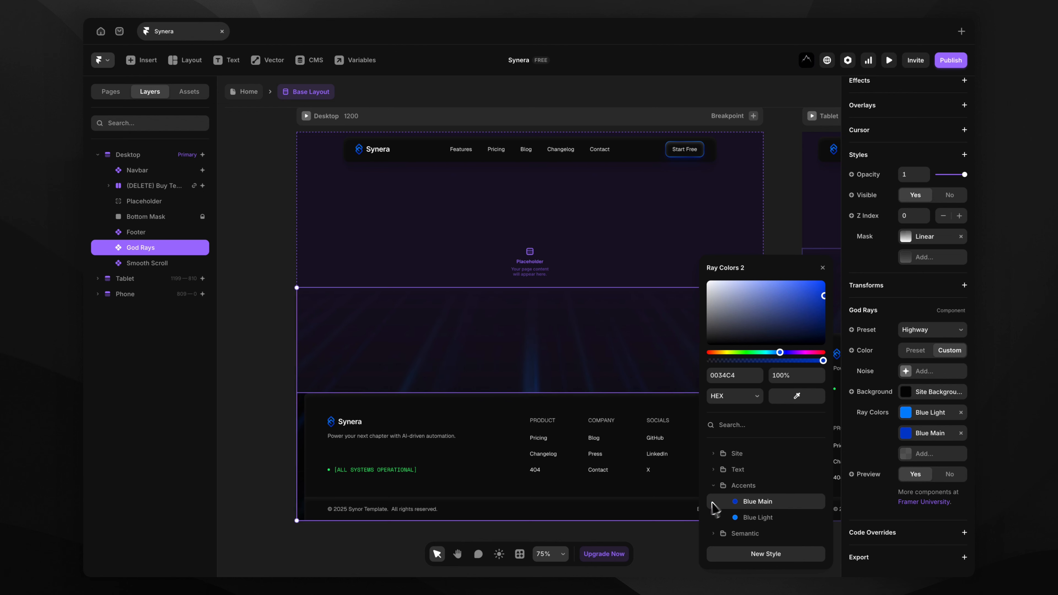
click(287, 402)
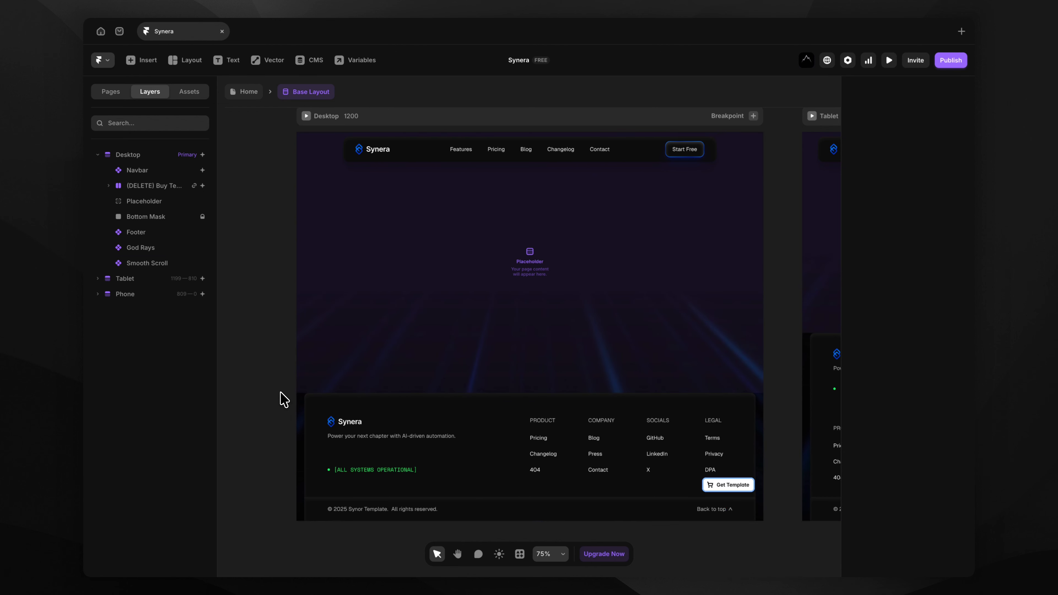
Delete the '[DELETE] Buy Template' layer so the Get Template button leaves the footer.
click(163, 186)
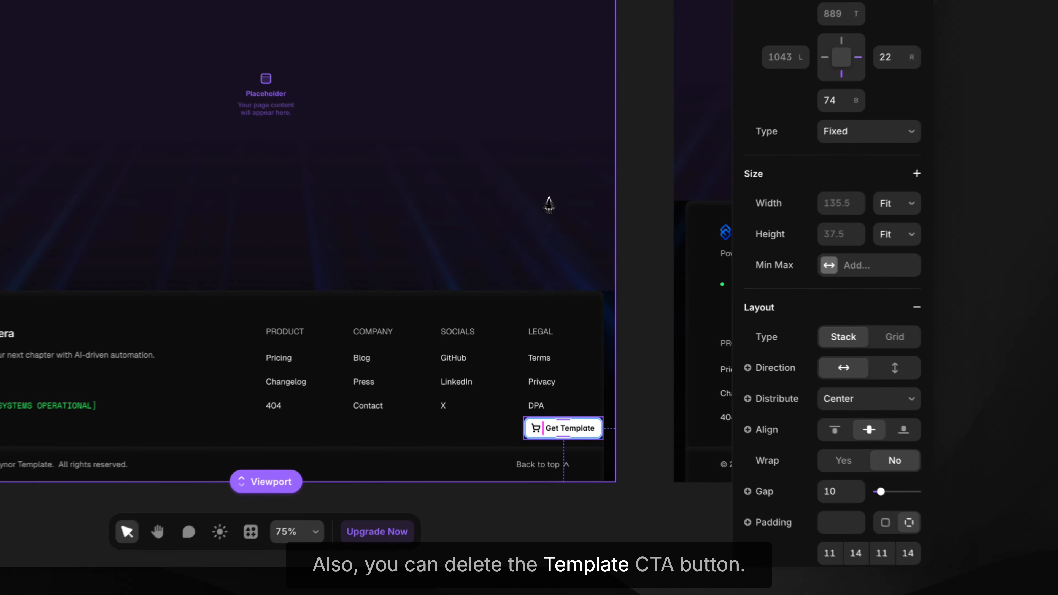
scroll(595, 444, up, 5)
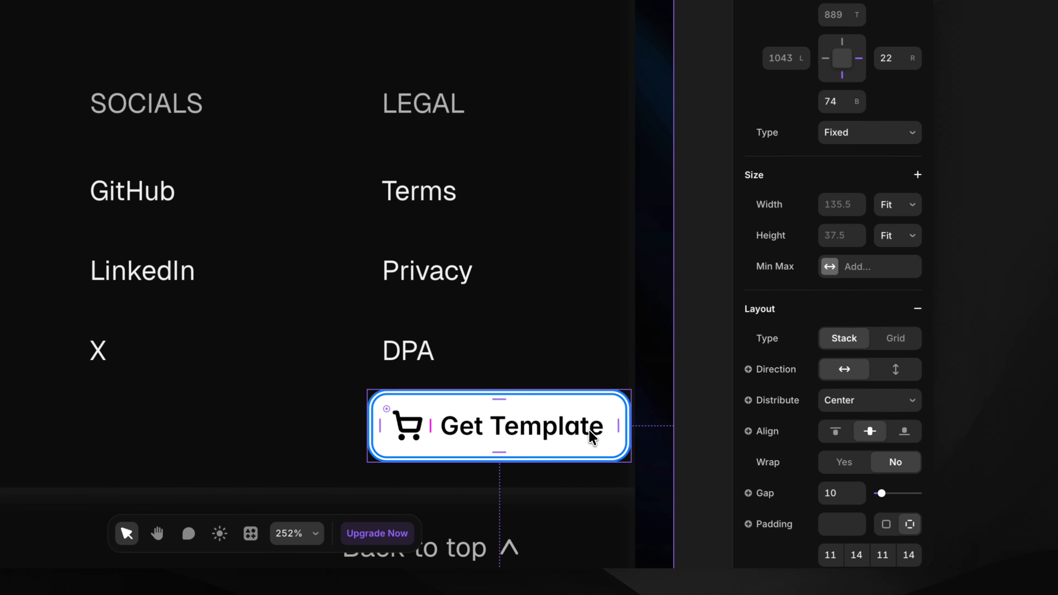
scroll(592, 436, down, 5)
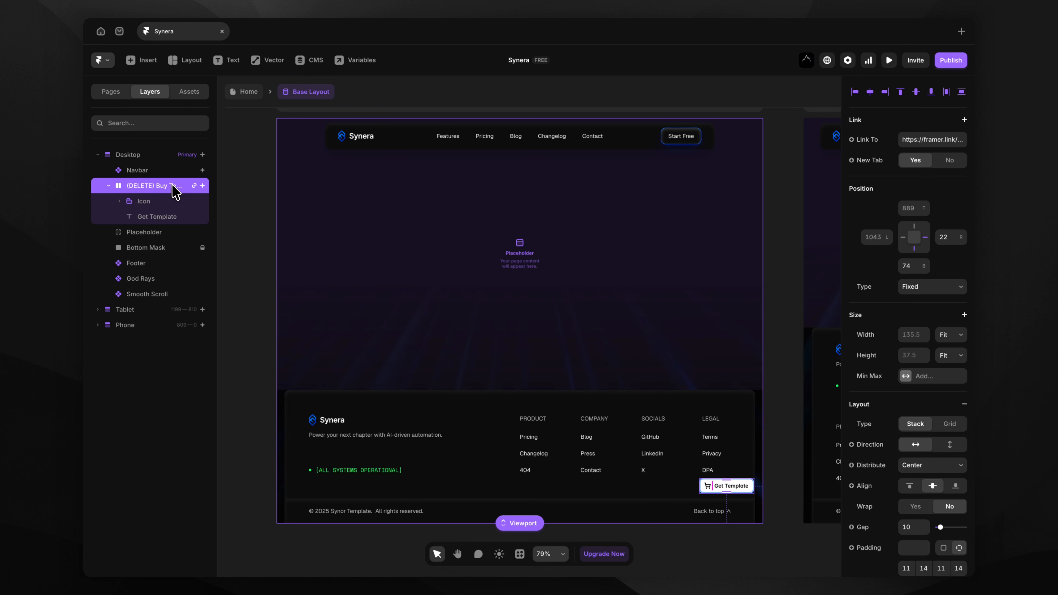
right_click(174, 191)
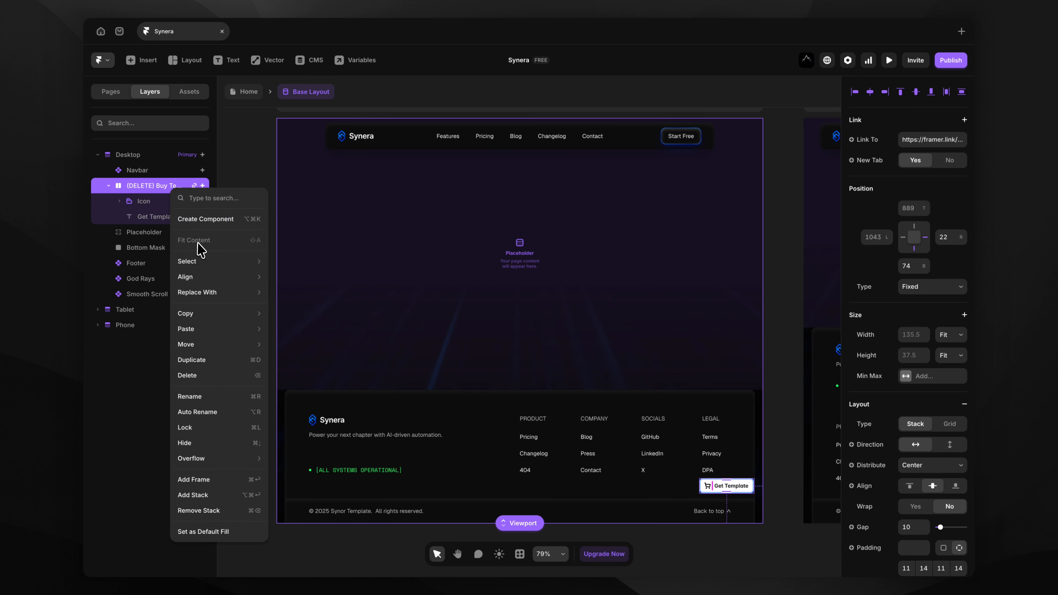
click(187, 375)
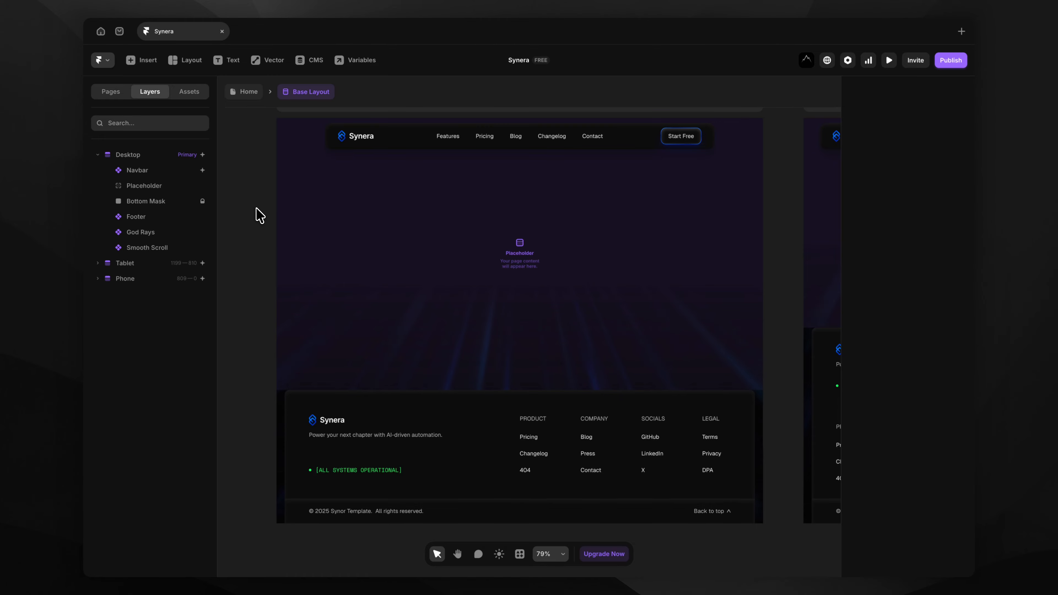
On the Home page, link the Start Free Trial hero button to framer.com.
click(247, 92)
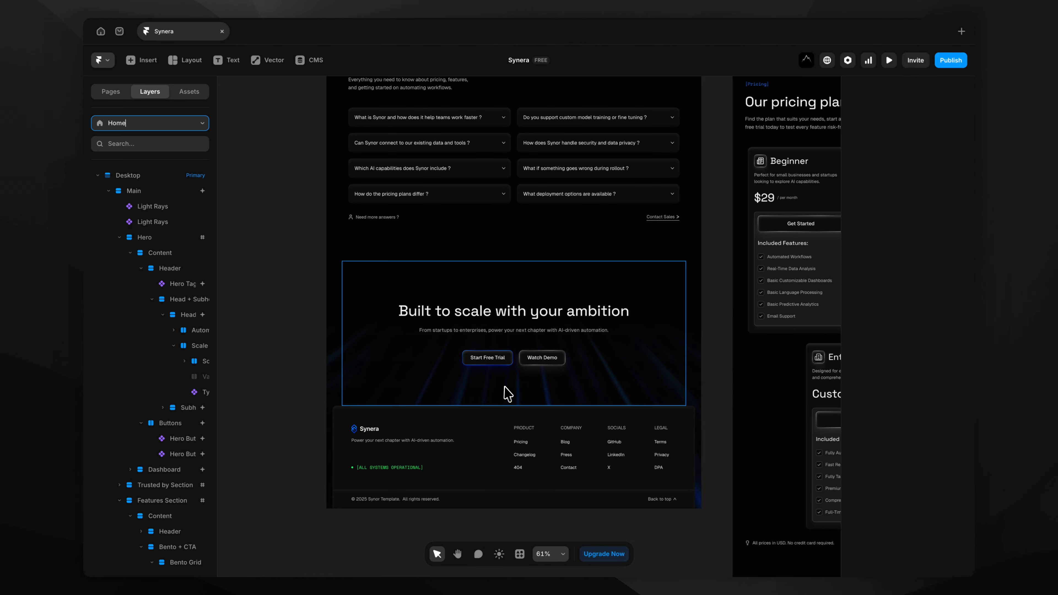
scroll(509, 374, up, 6)
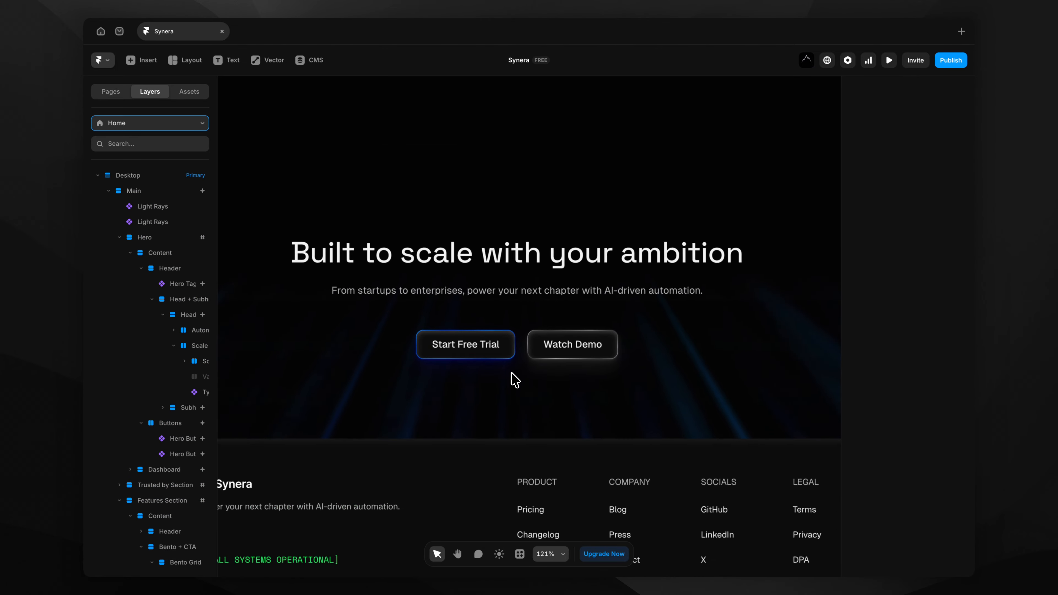
click(475, 352)
scroll(942, 403, down, 2)
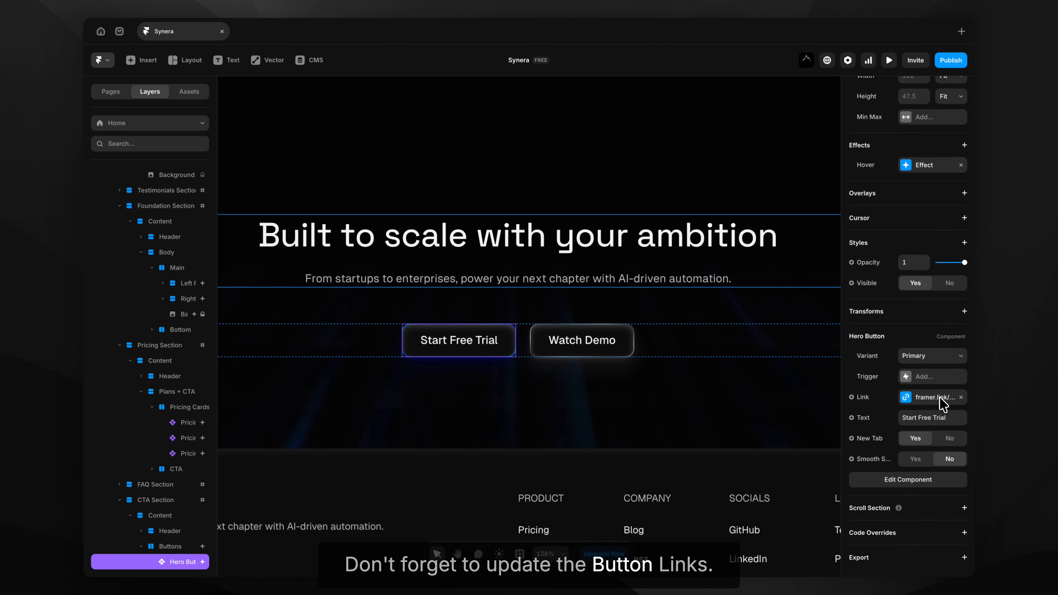
click(939, 400)
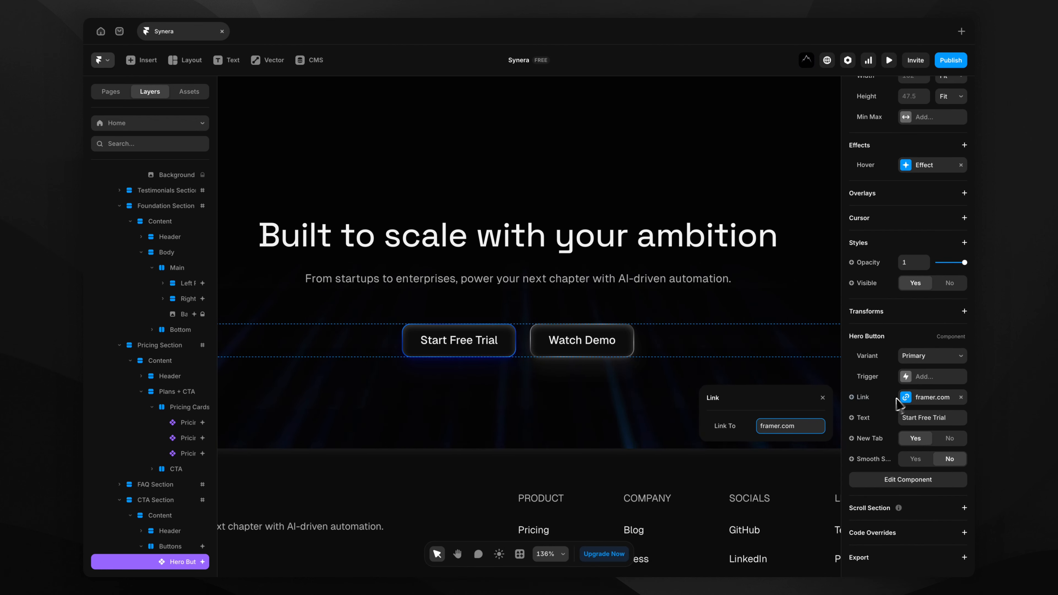
Verify that the Watch Demo button links to youtube.com.
click(616, 352)
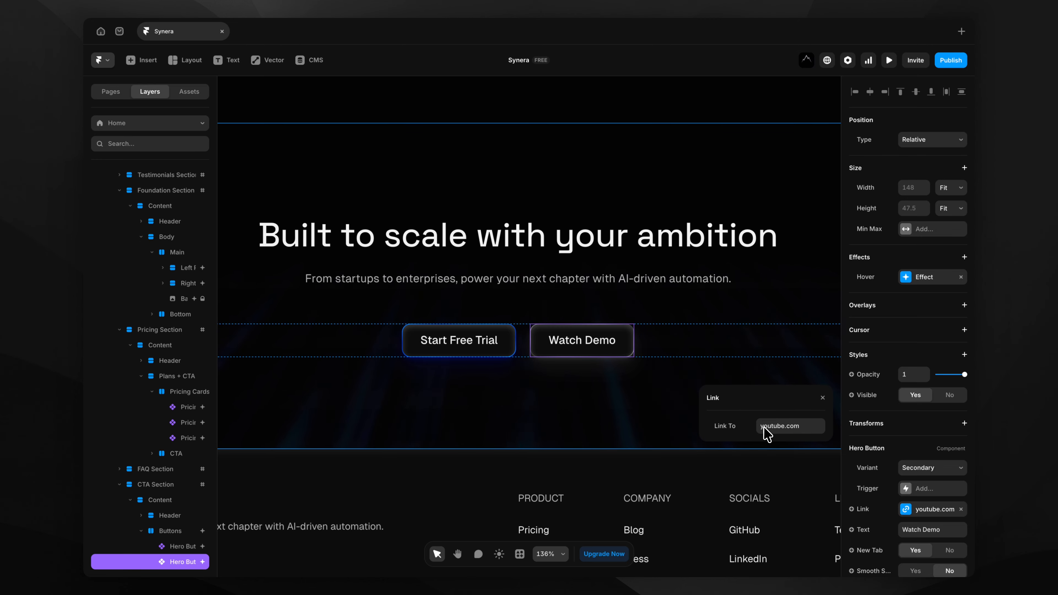
scroll(535, 252, down, 5)
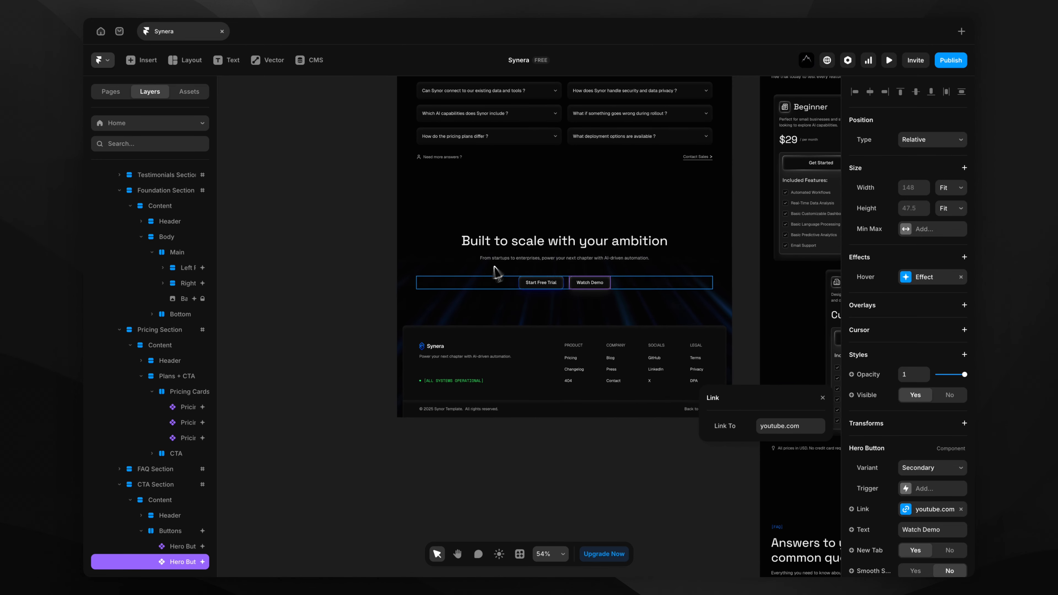
click(320, 325)
scroll(319, 326, up, 10)
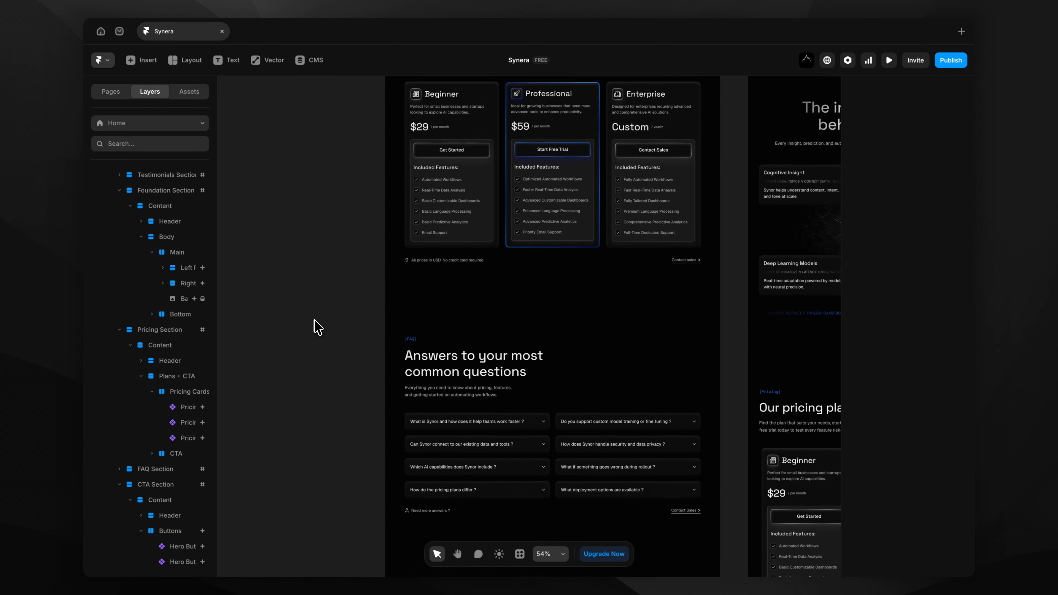
In the Pricing Card component, rename the Professional plan to Business and change $59 to $49.
scroll(542, 216, up, 5)
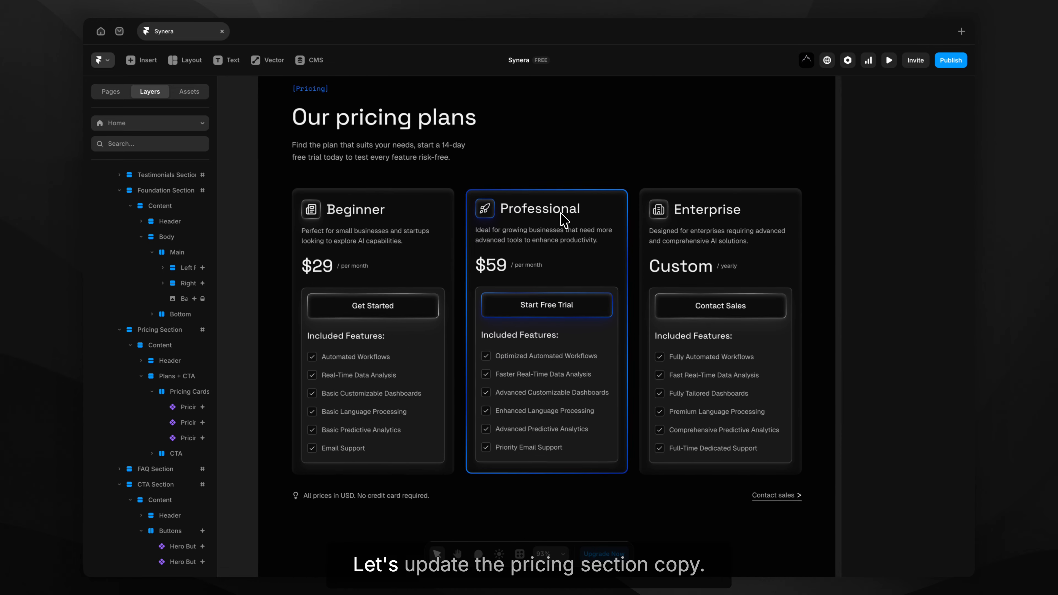
click(555, 209)
double_click(554, 211)
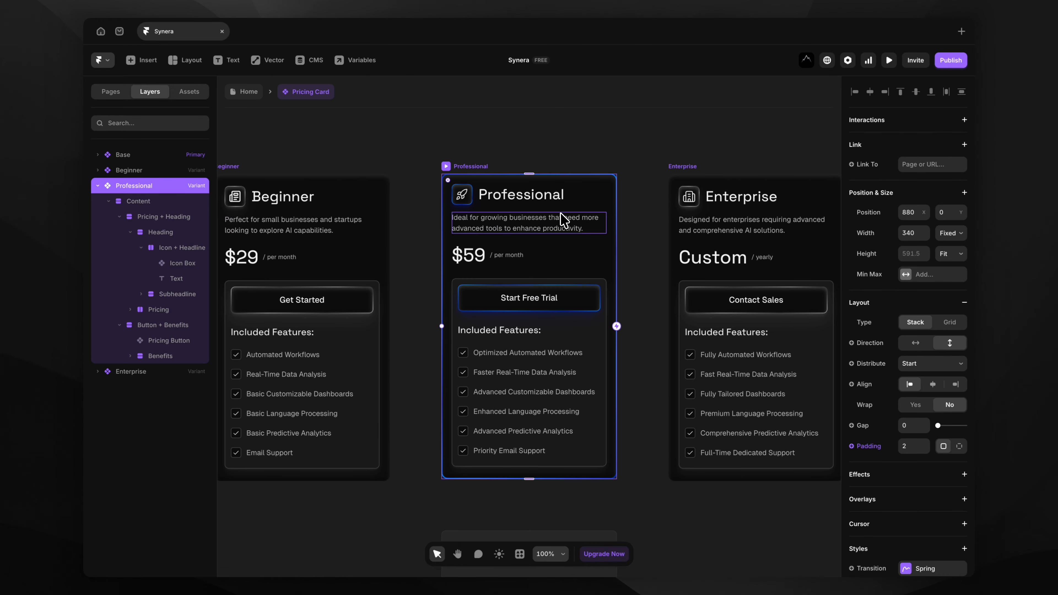
click(512, 200)
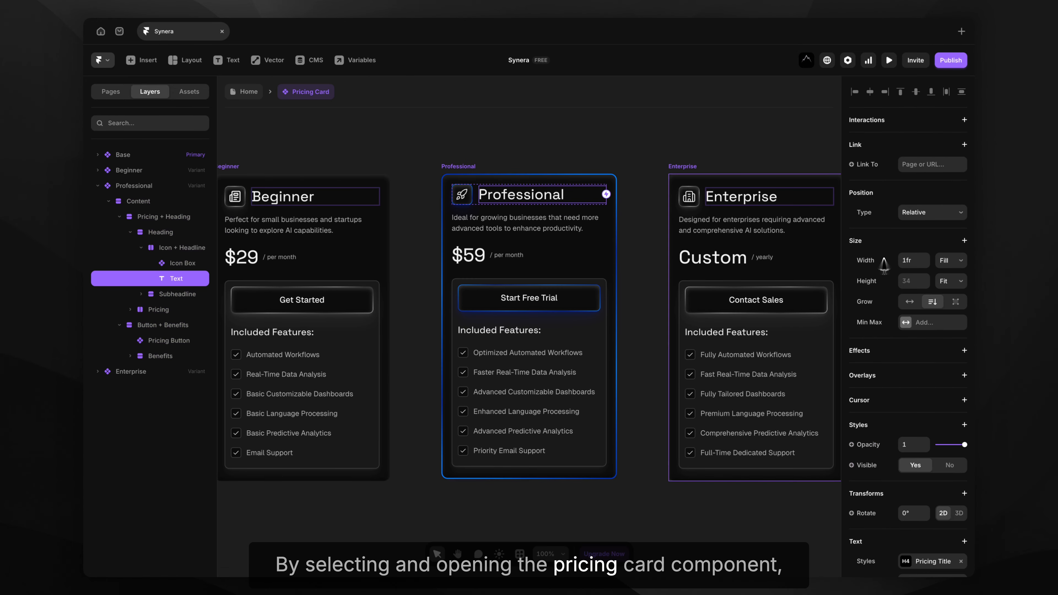
click(920, 415)
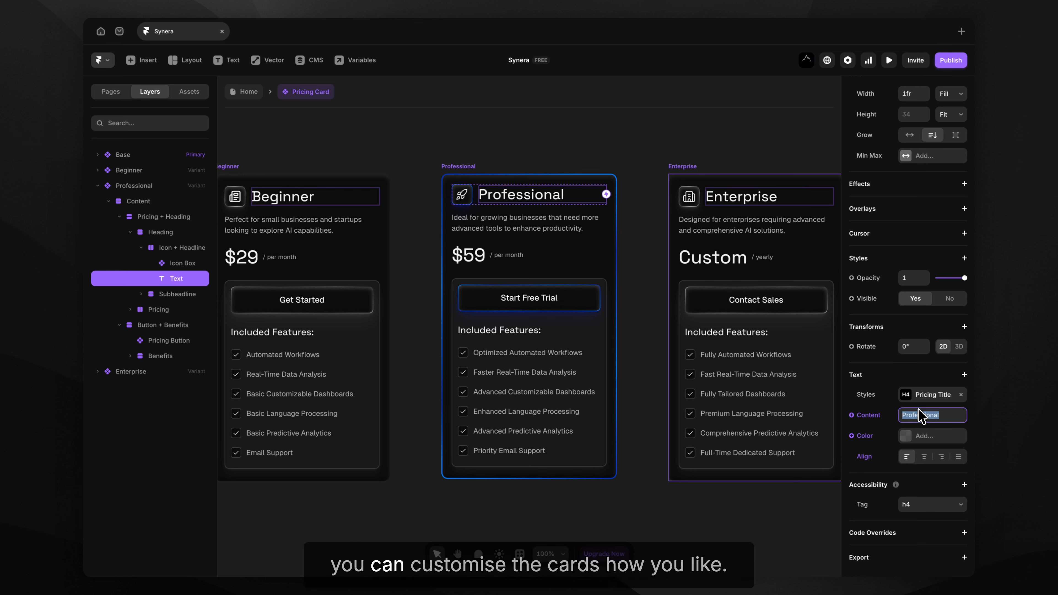
text(Business)
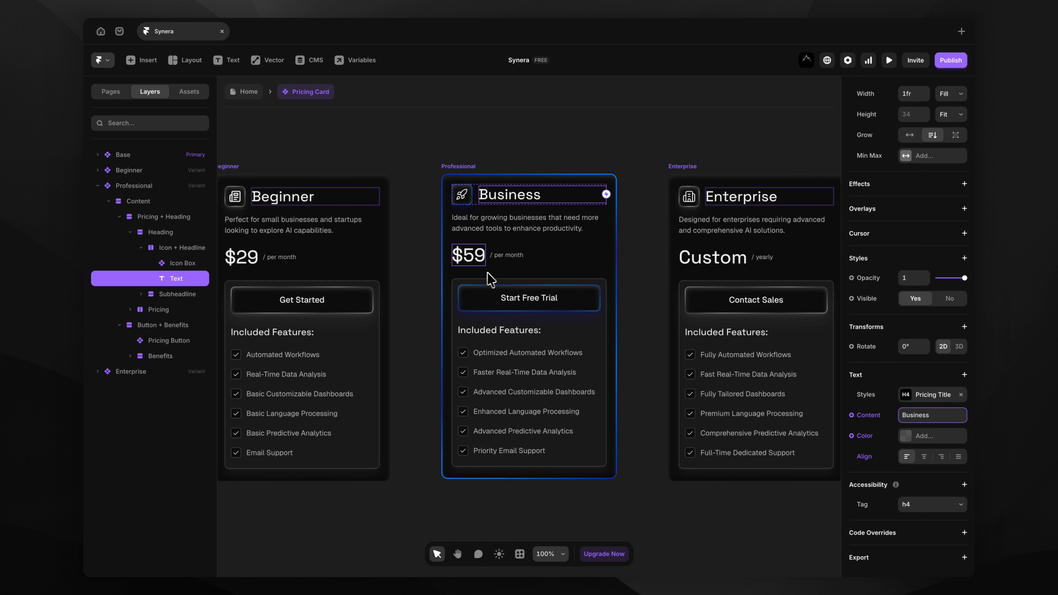
click(475, 269)
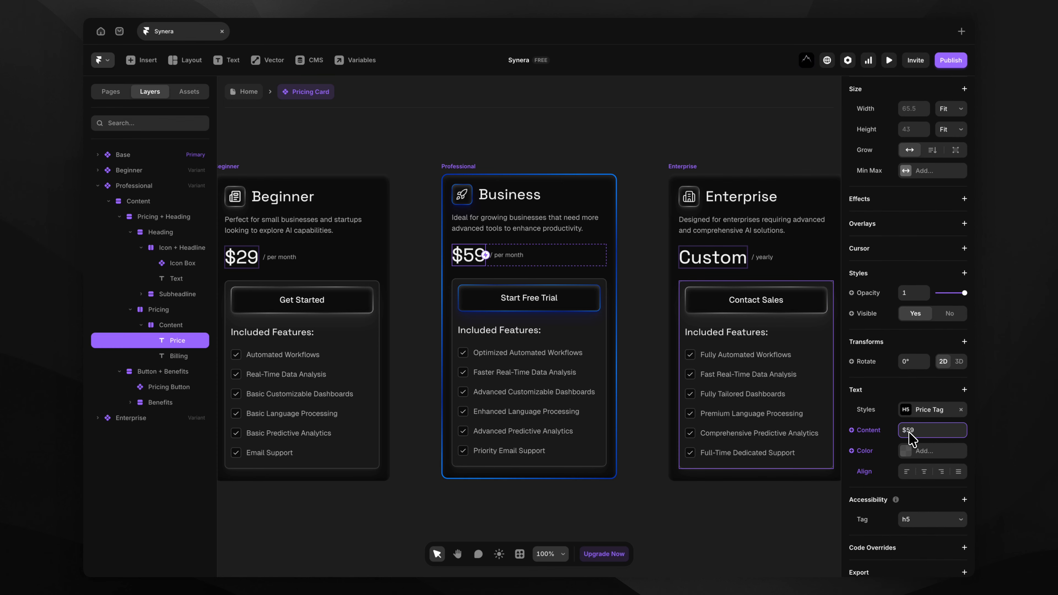
text(4)
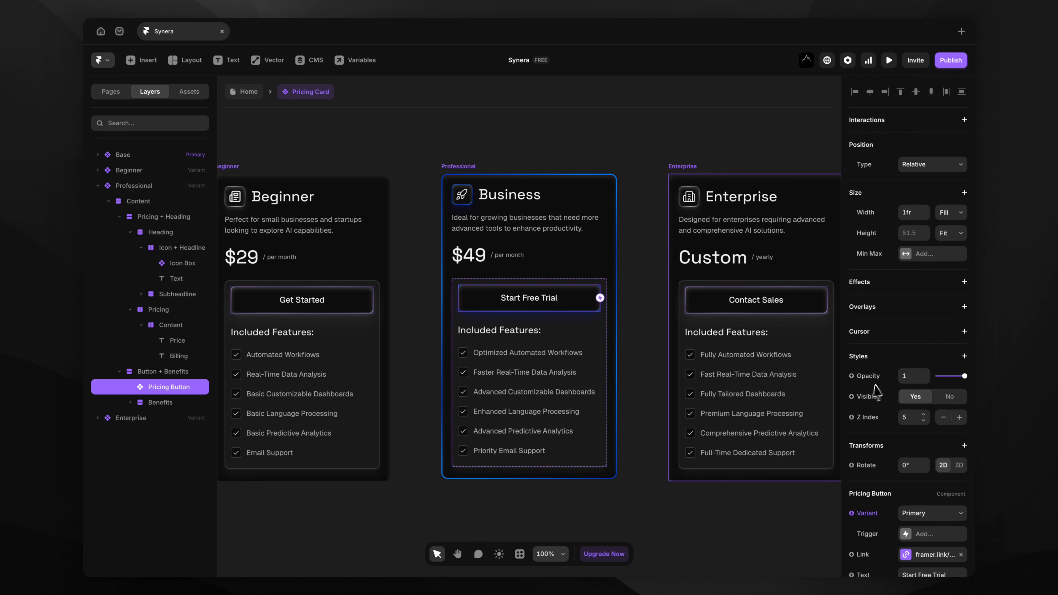
Set the pricing card's Start Free Trial button link to framer.com.
scroll(916, 437, down, 4)
click(930, 422)
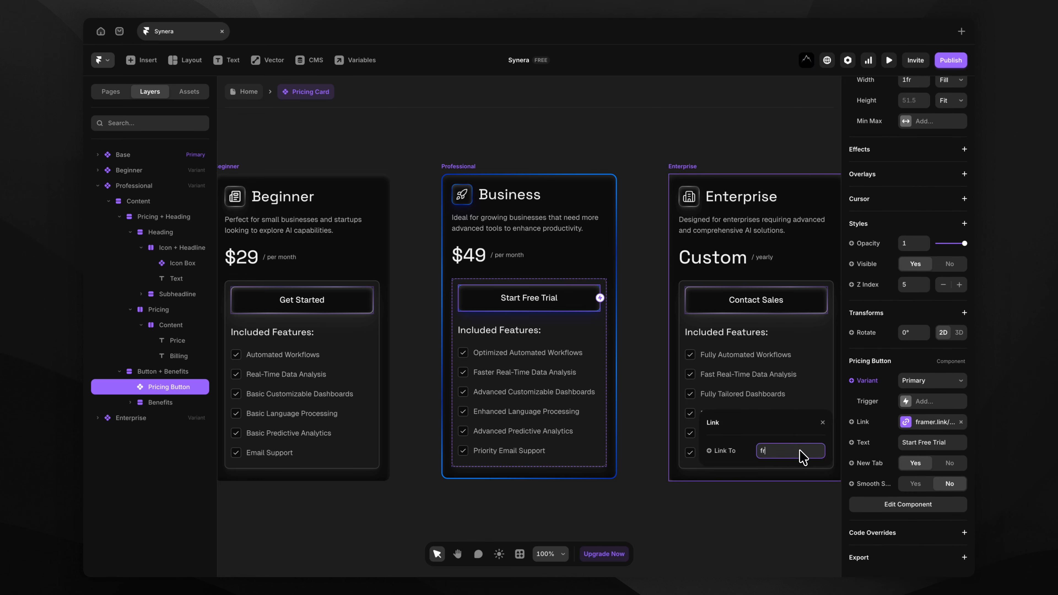
key(Return)
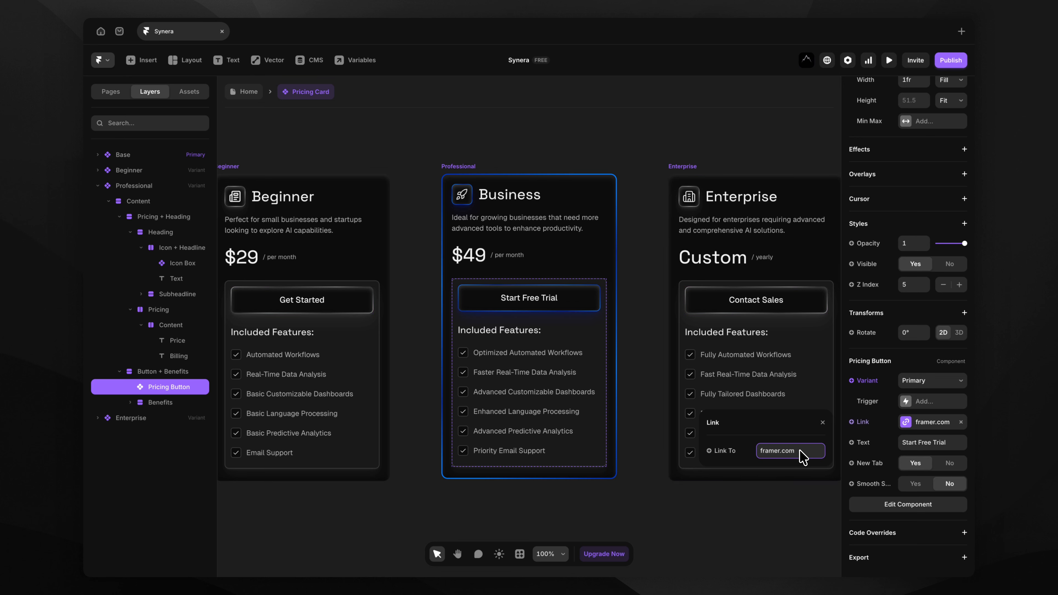
Change the first feature to 'Optimized Framer Workflows' and return to the Home page.
scroll(566, 466, up, 3)
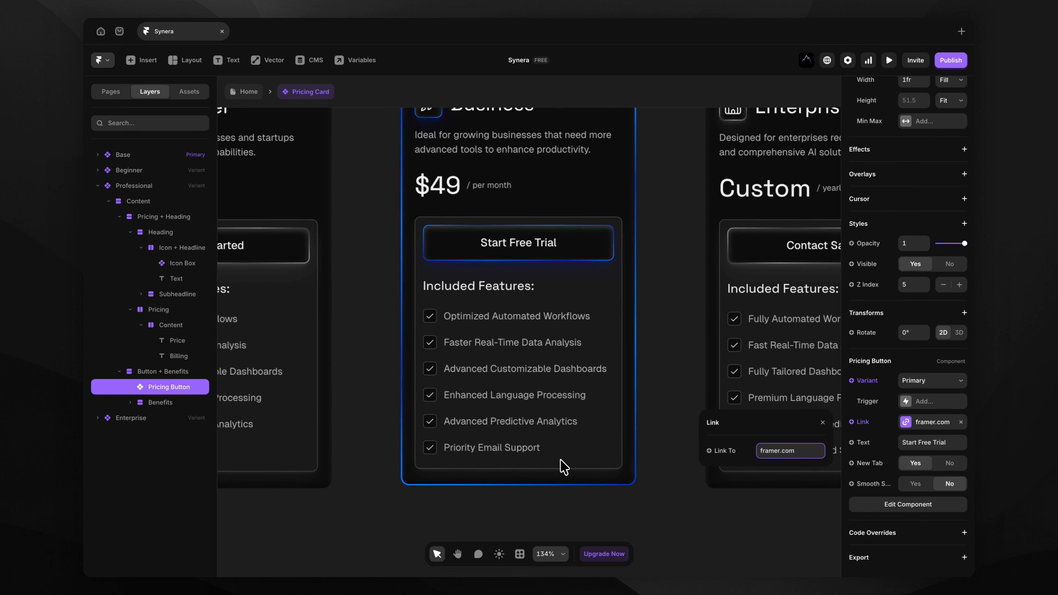
click(502, 316)
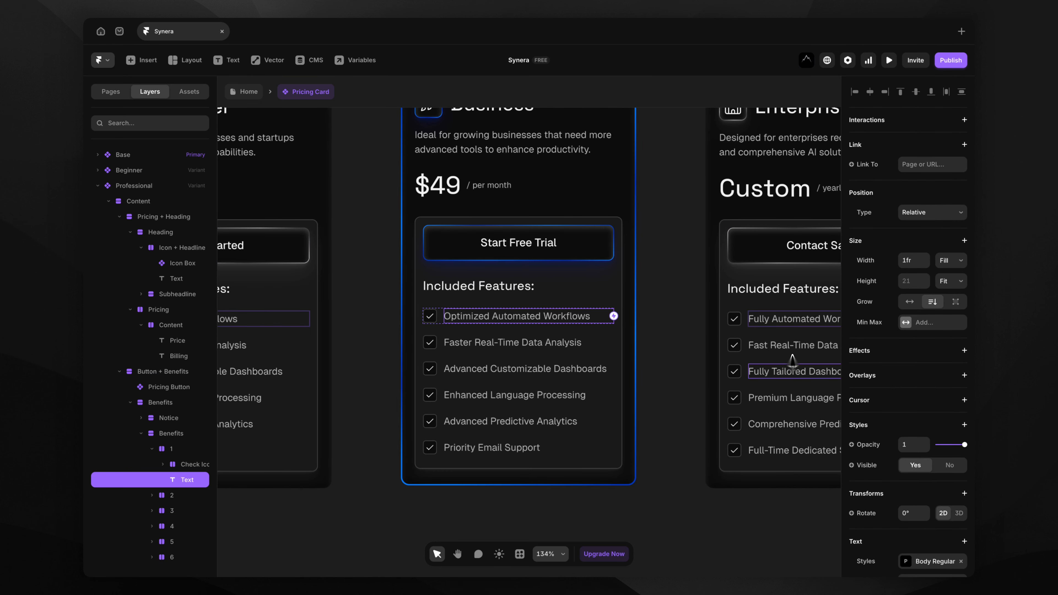
scroll(878, 402, down, 4)
click(942, 417)
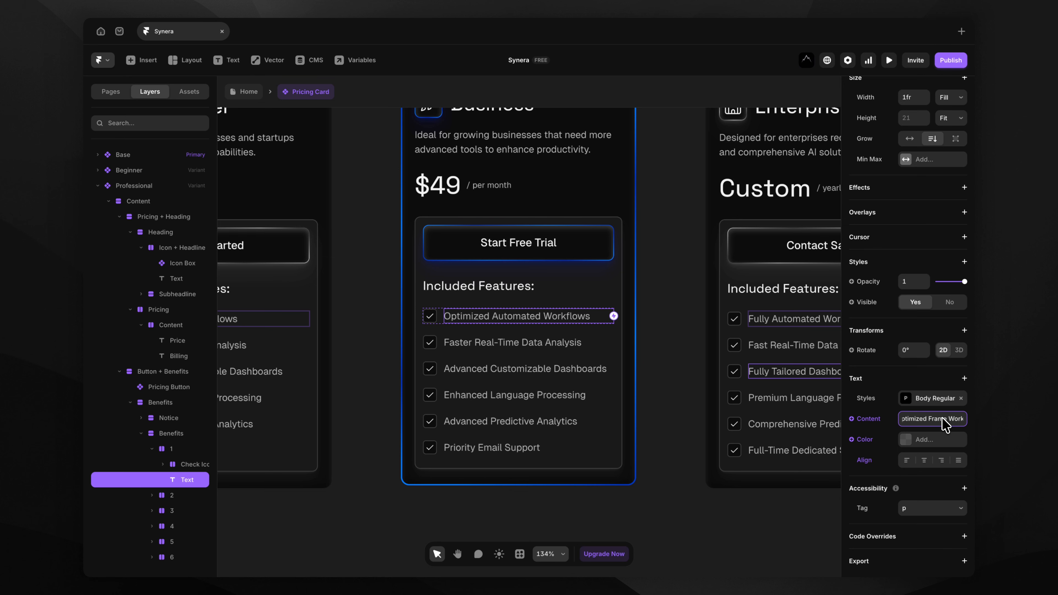
key(Return)
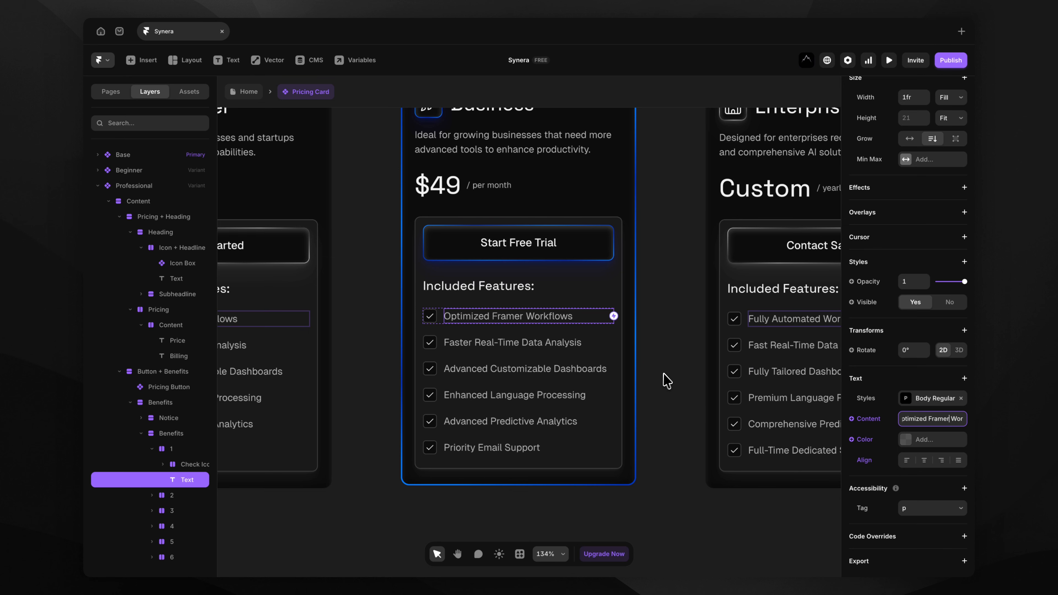
click(666, 359)
scroll(669, 357, down, 5)
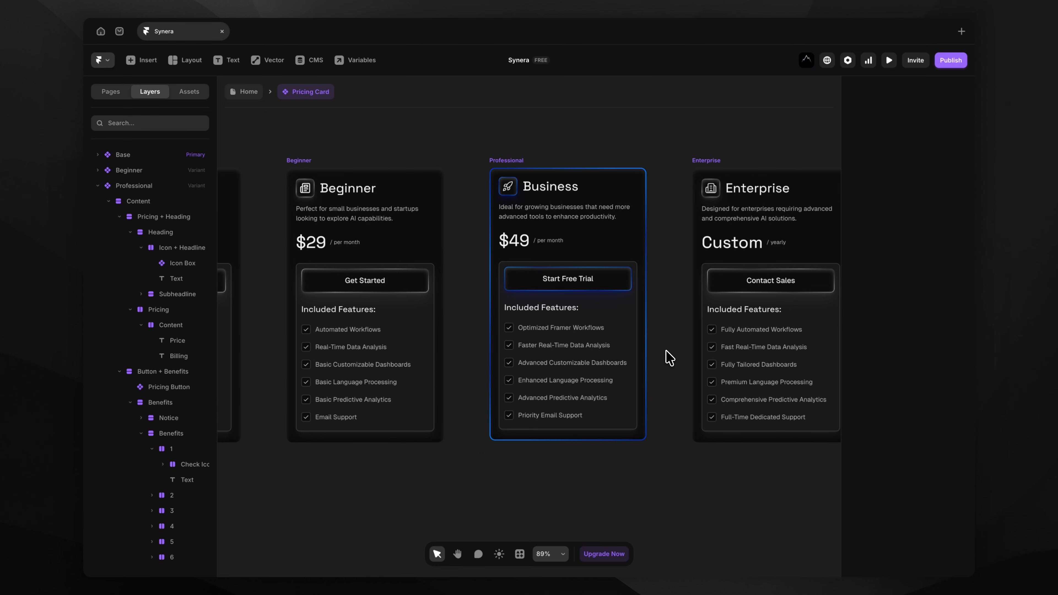
click(249, 92)
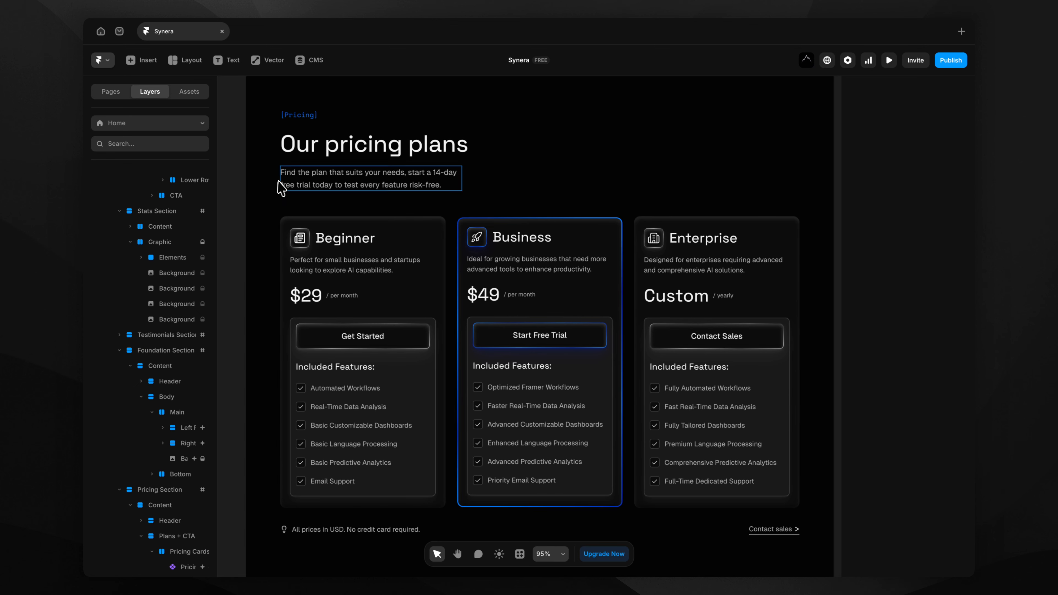
Change the pricing section heading to 'Professional pricing plans'.
click(322, 148)
scroll(927, 349, down, 3)
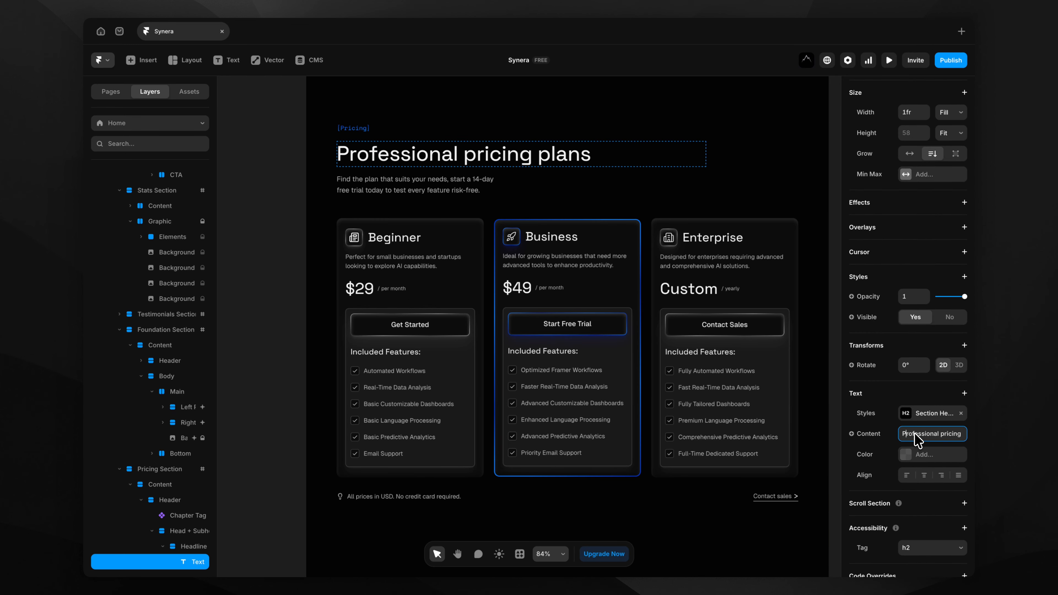
click(292, 402)
scroll(293, 409, down, 1)
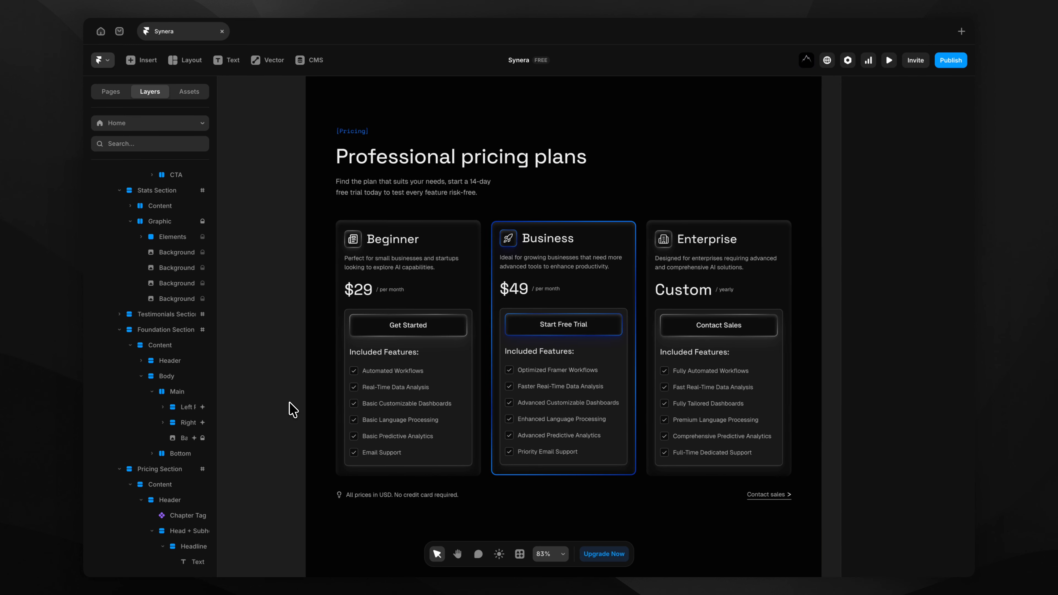
scroll(290, 404, down, 3)
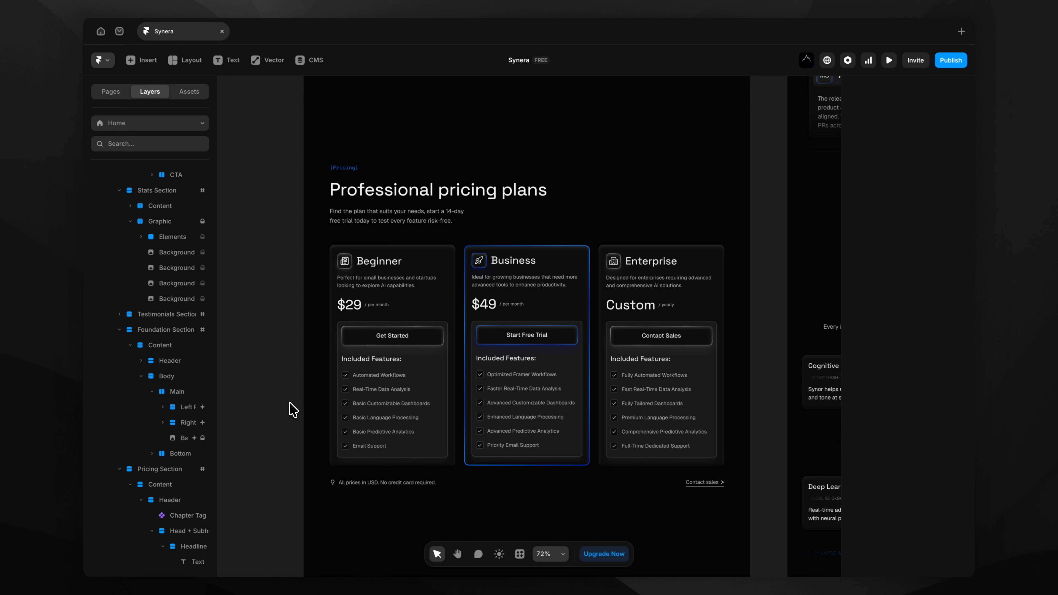
Replace the final period of the pricing subheading with '!' so it ends 'risk-free!'.
click(385, 217)
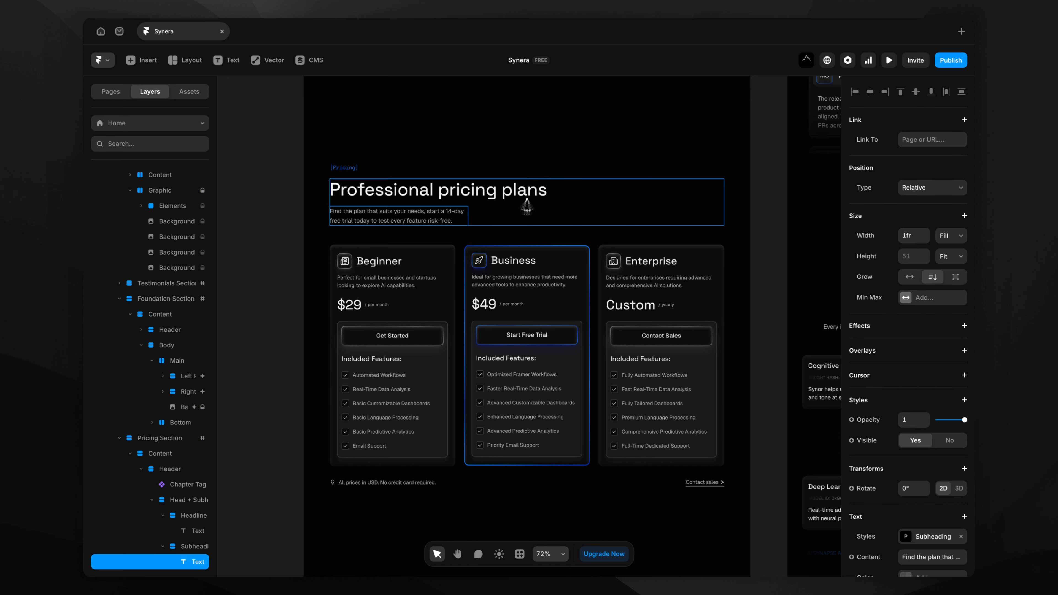
scroll(858, 425, down, 3)
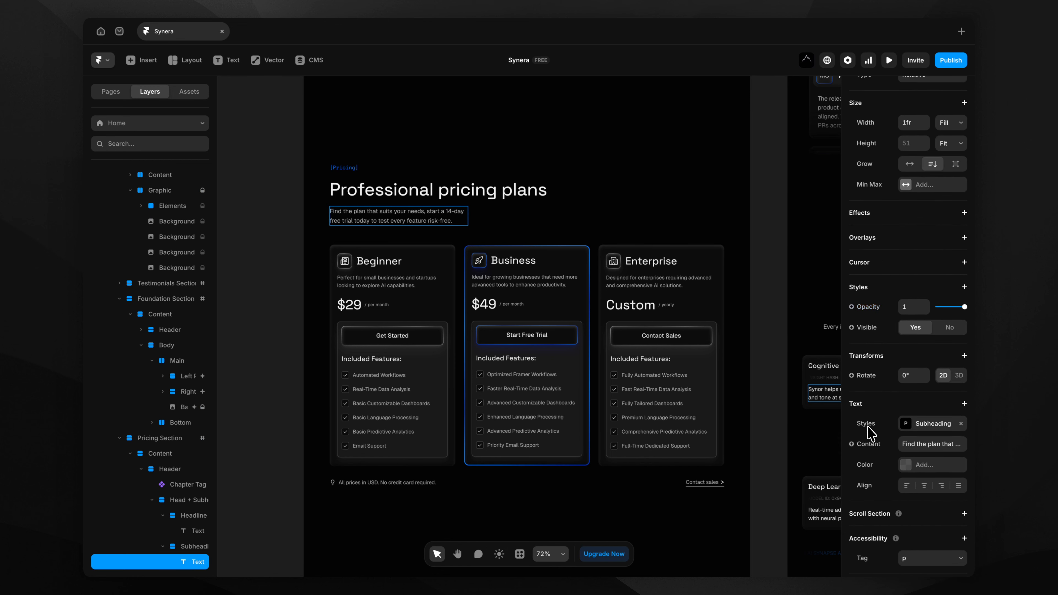
click(932, 443)
scroll(394, 215, up, 5)
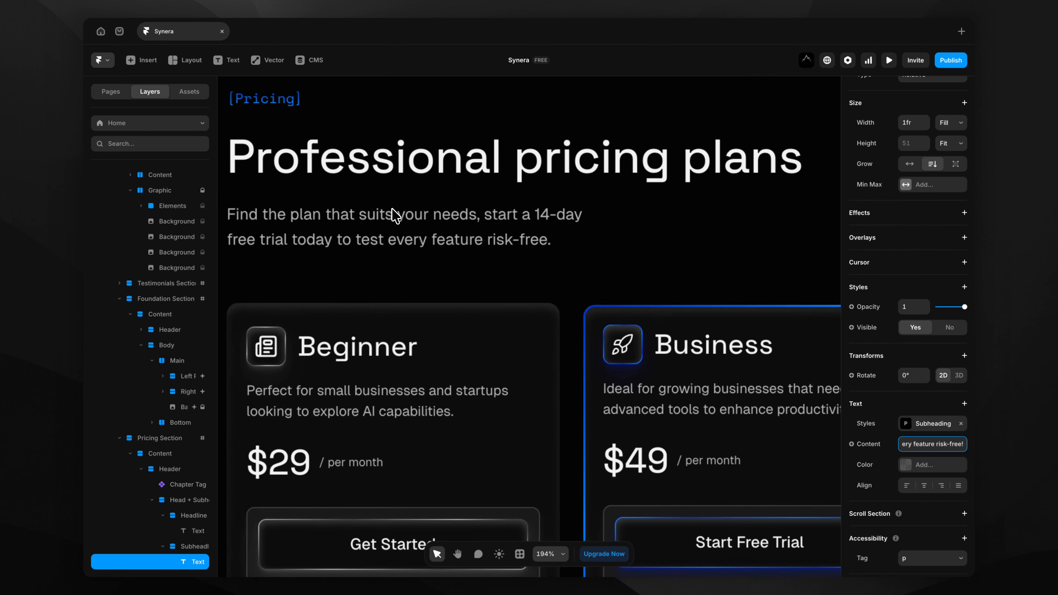
scroll(394, 214, down, 5)
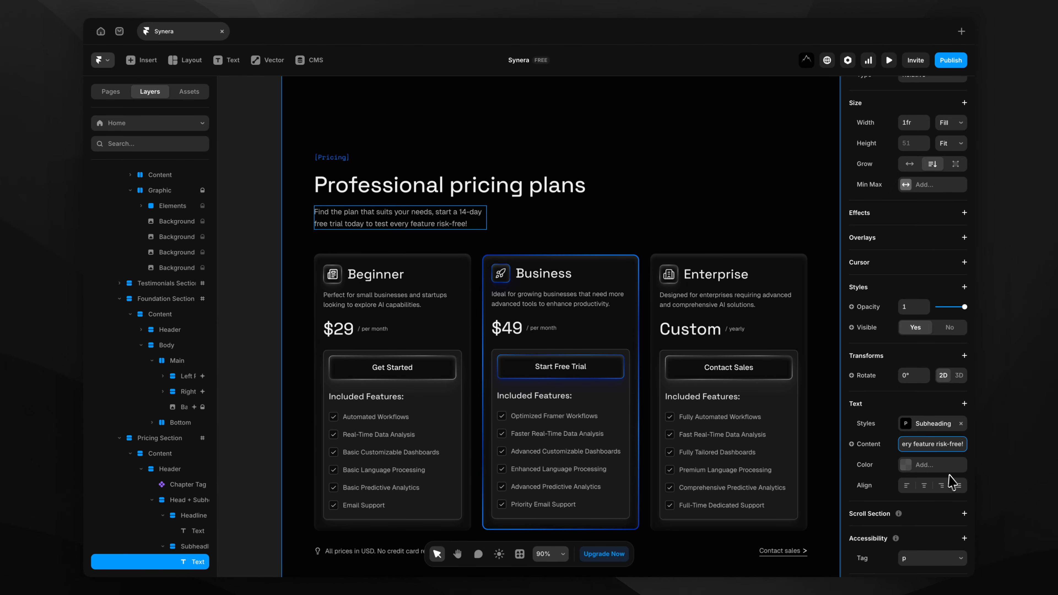
click(234, 397)
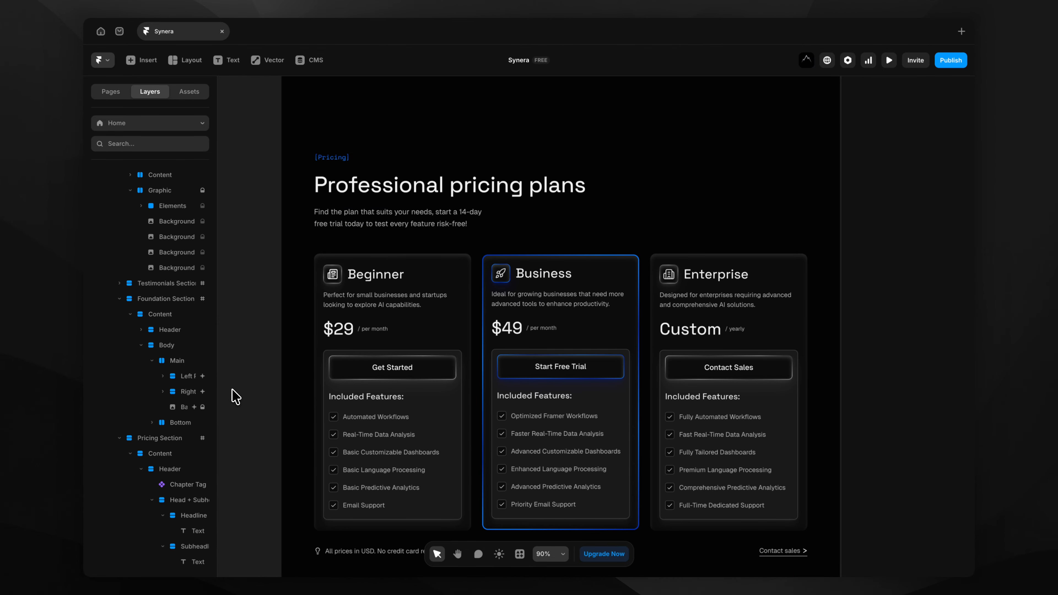
scroll(235, 397, down, 1)
scroll(234, 397, down, 3)
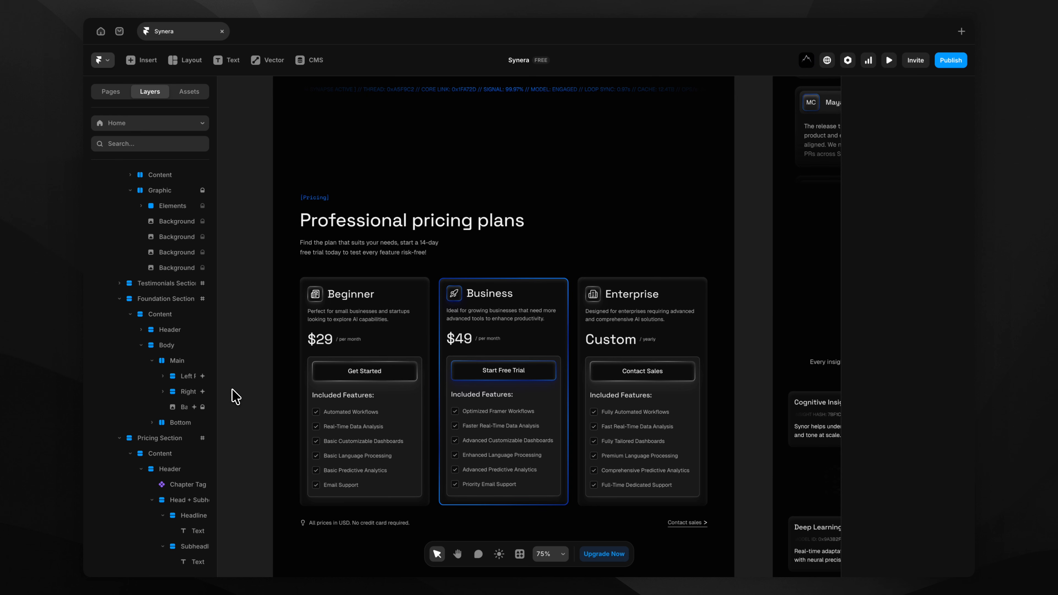
scroll(234, 398, up, 10)
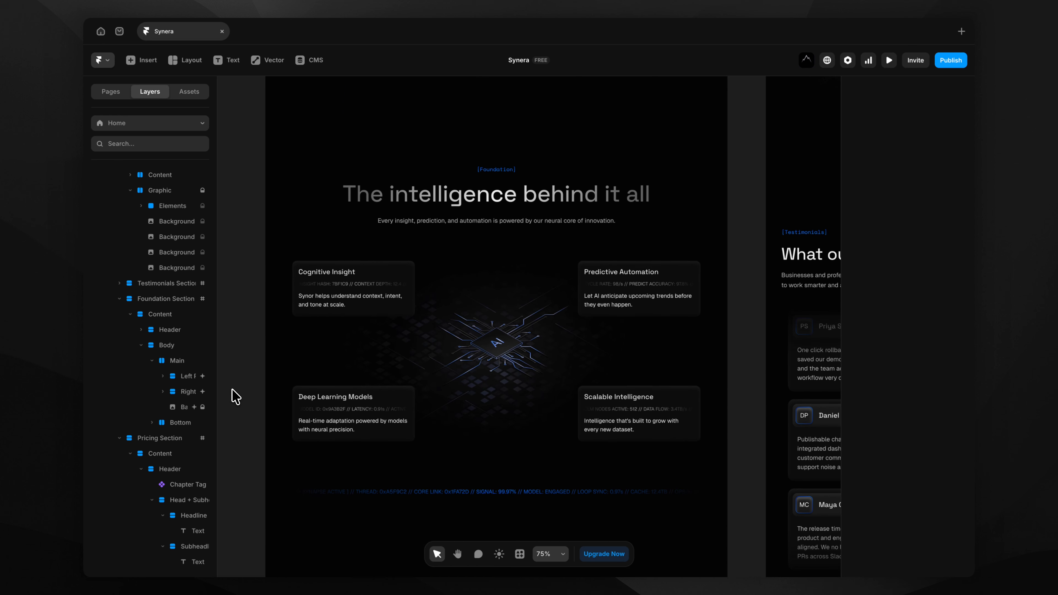
click(456, 199)
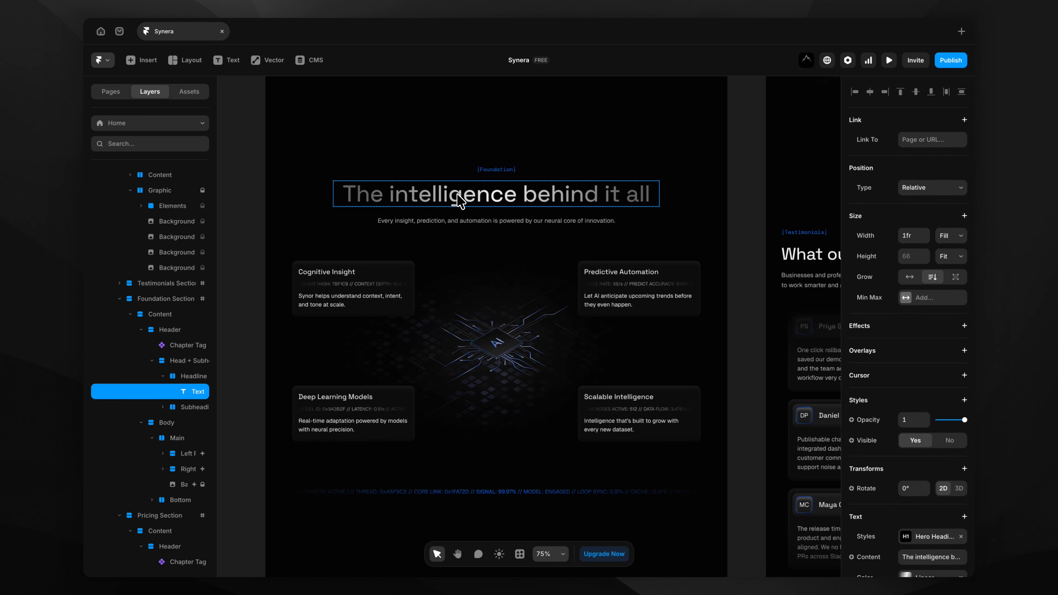
scroll(485, 300, up, 5)
scroll(488, 313, up, 10)
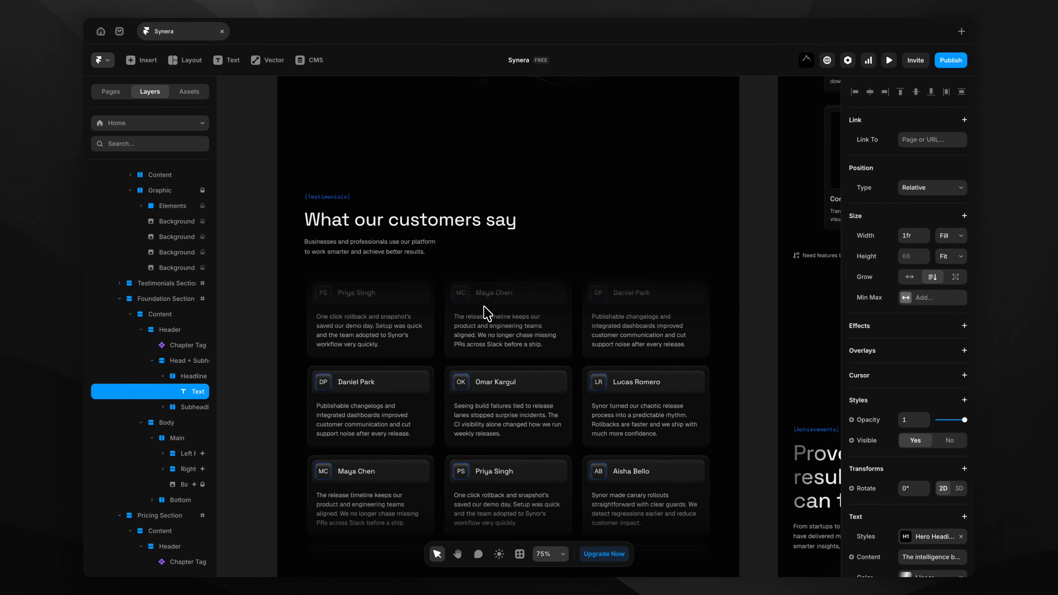
scroll(487, 313, down, 10)
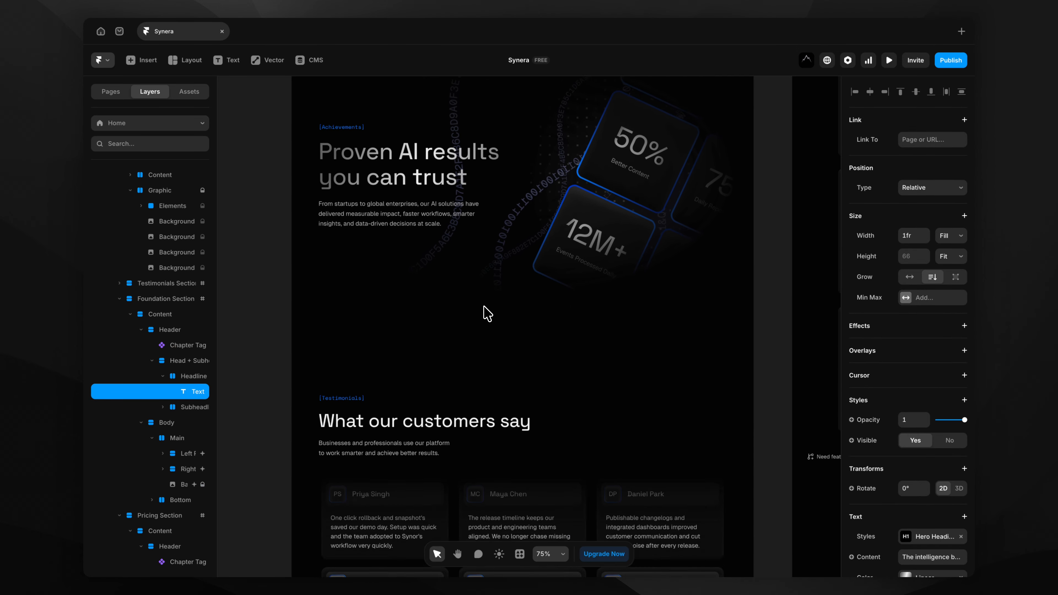
click(284, 385)
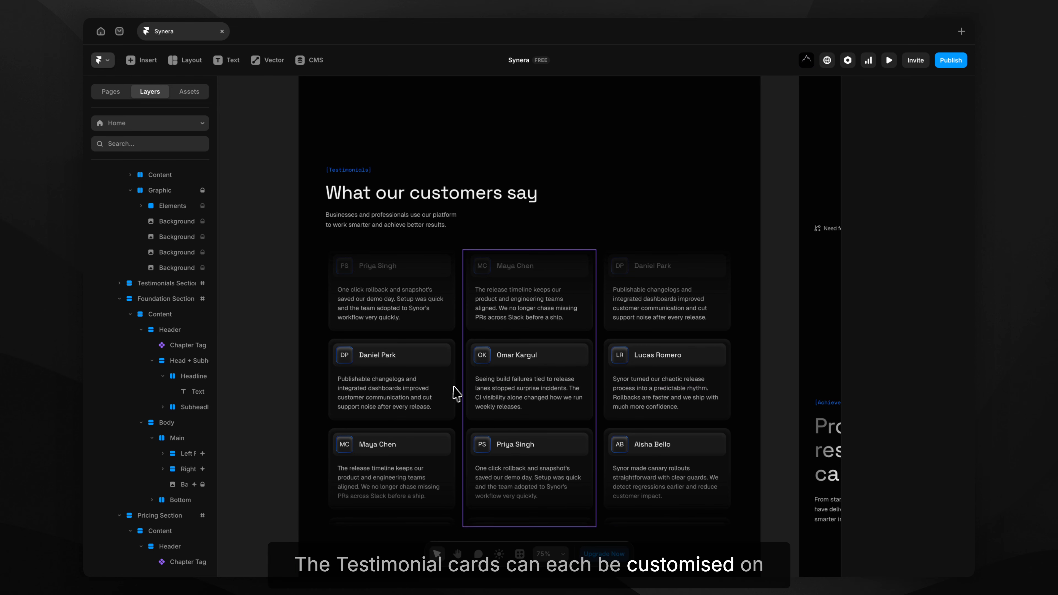
scroll(449, 373, left, 10)
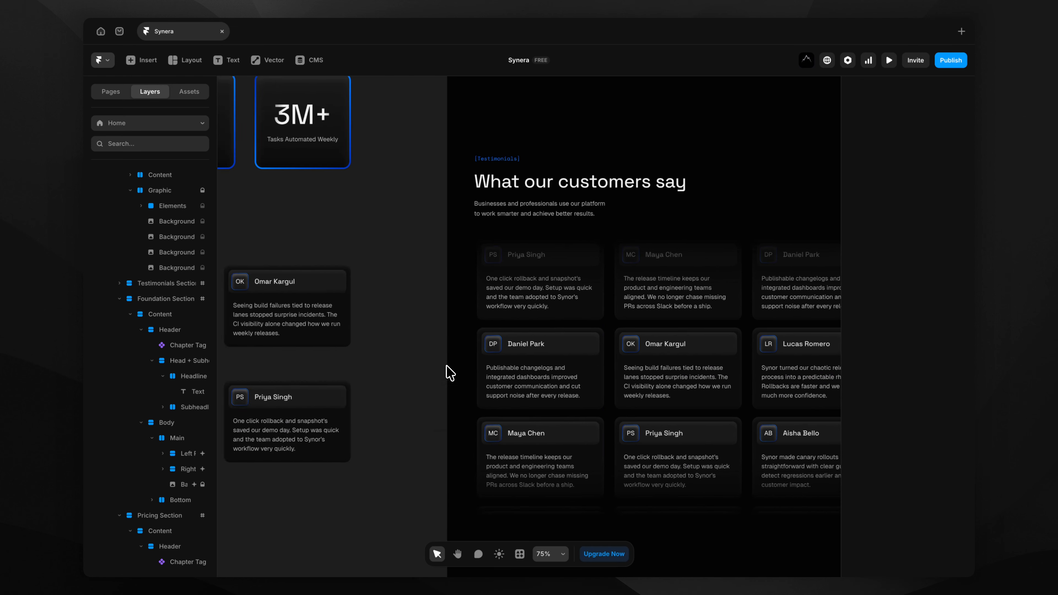
scroll(441, 367, left, 1)
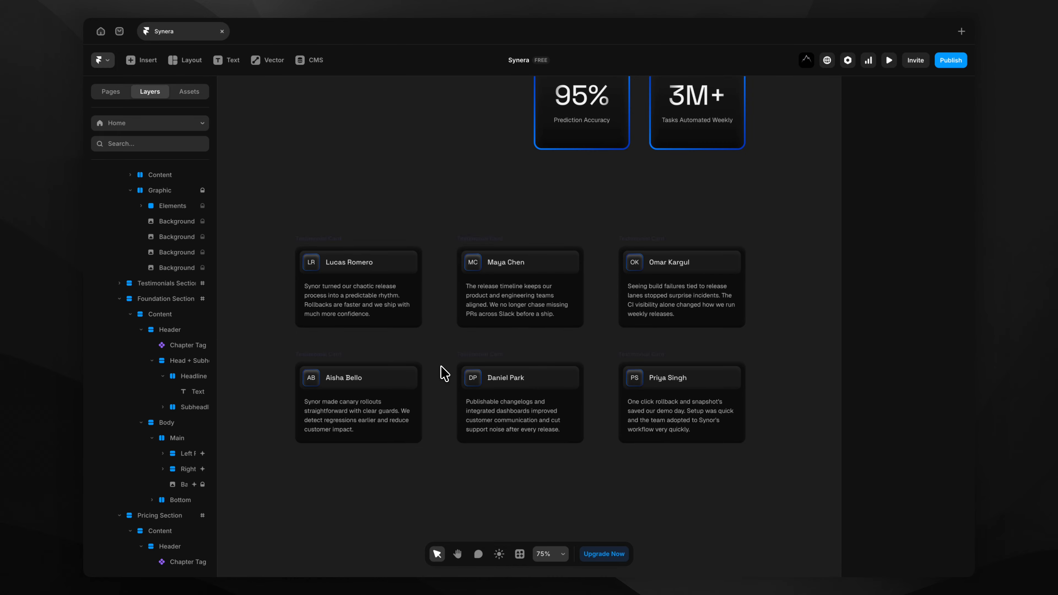
Give the first testimonial card new initials, a reviewer name, and the quote 'Synera is awesome !'.
click(345, 298)
scroll(345, 298, up, 5)
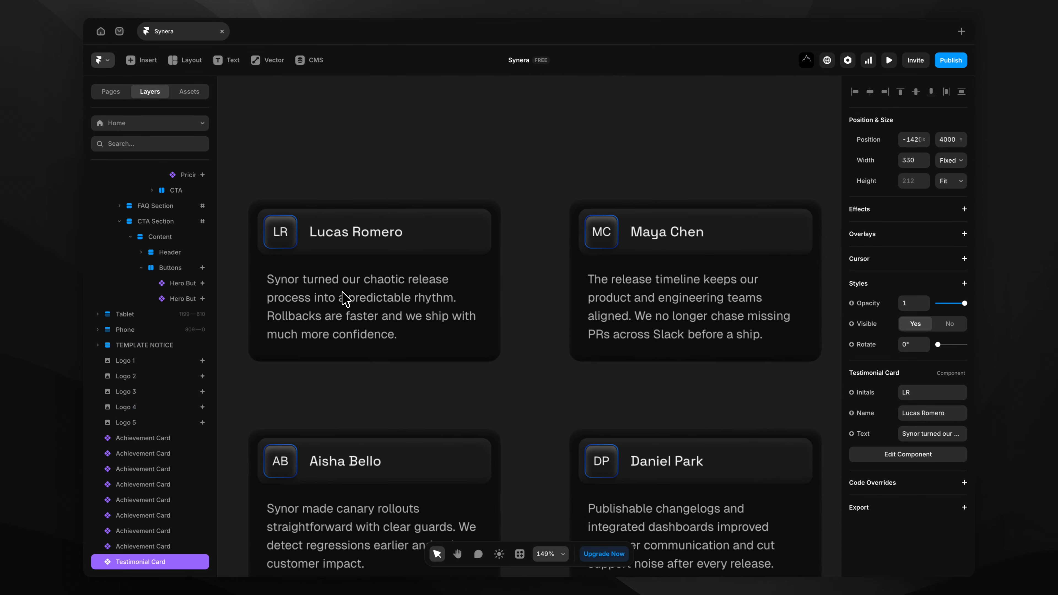
scroll(342, 292, left, 1)
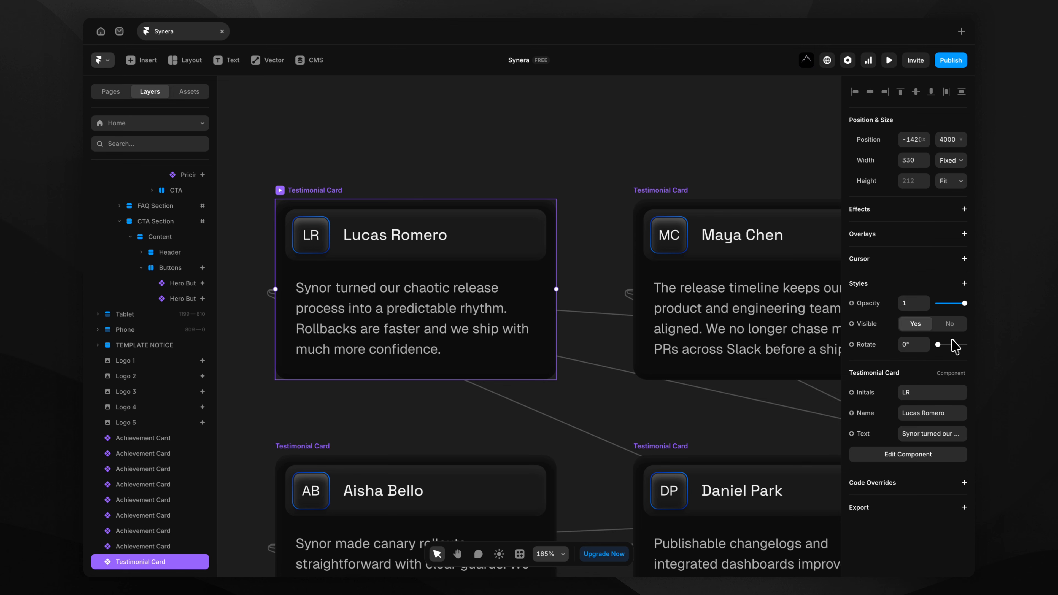
click(923, 391)
text(MR)
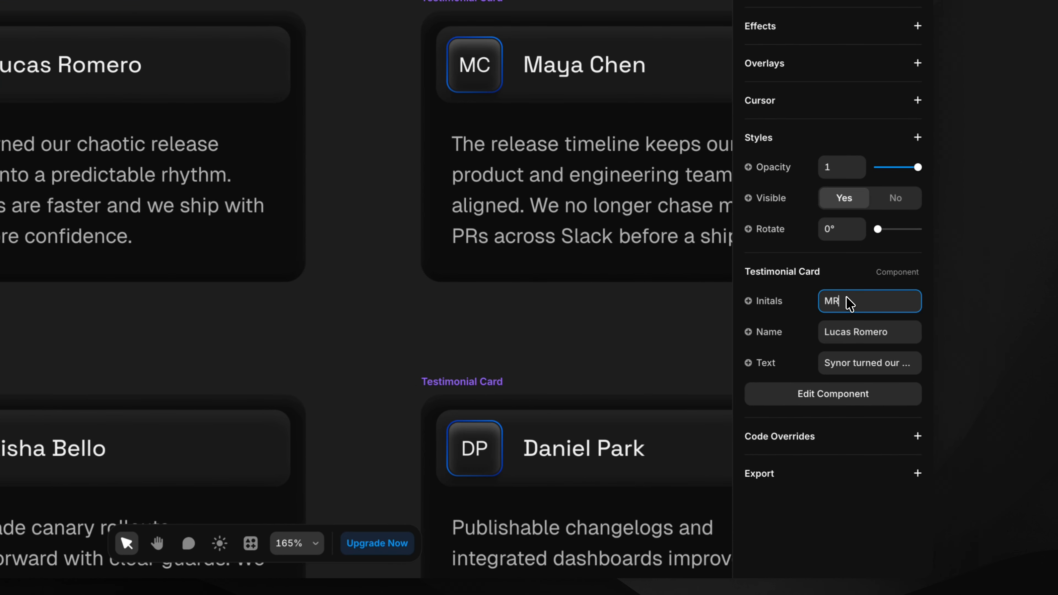
click(856, 335)
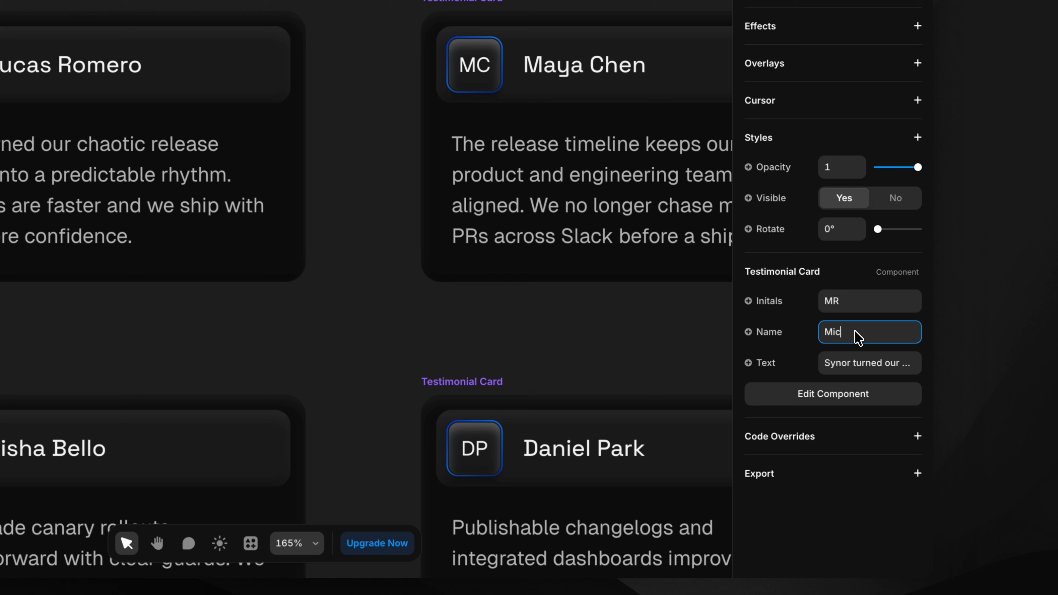
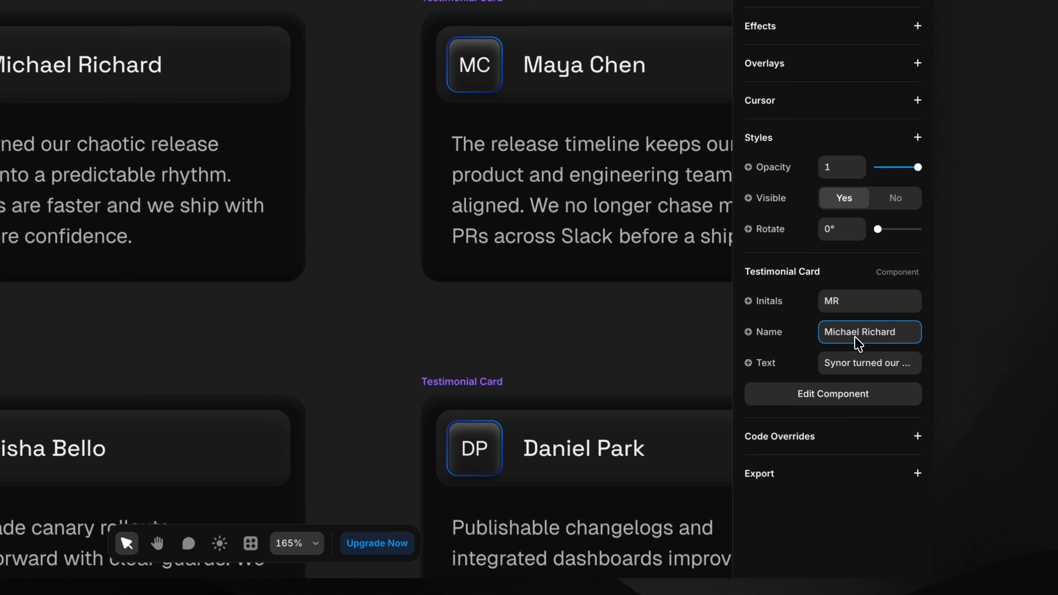
click(858, 364)
text(S)
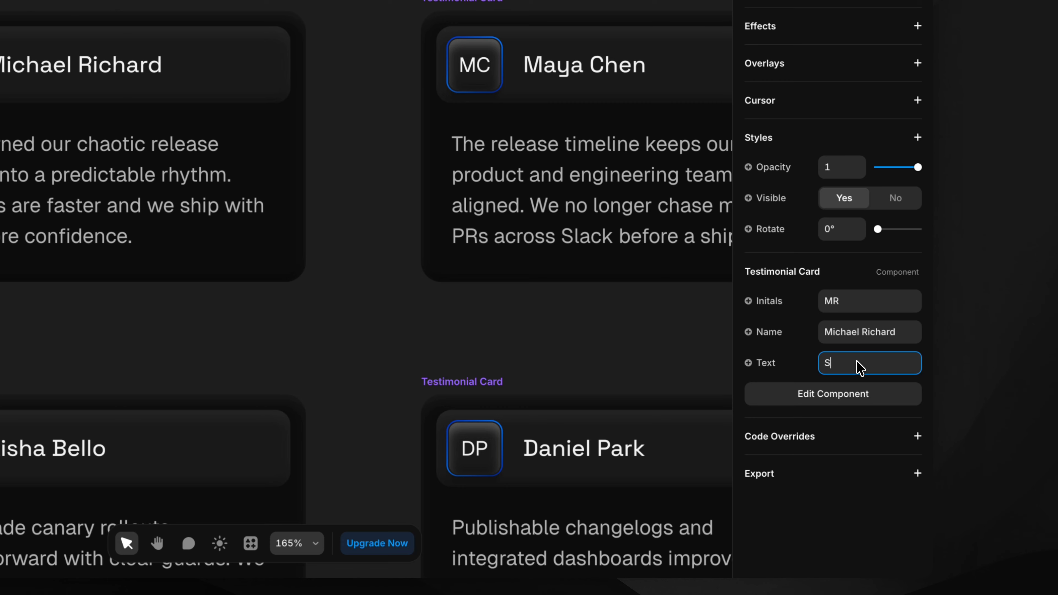
text(ynera is awesome !)
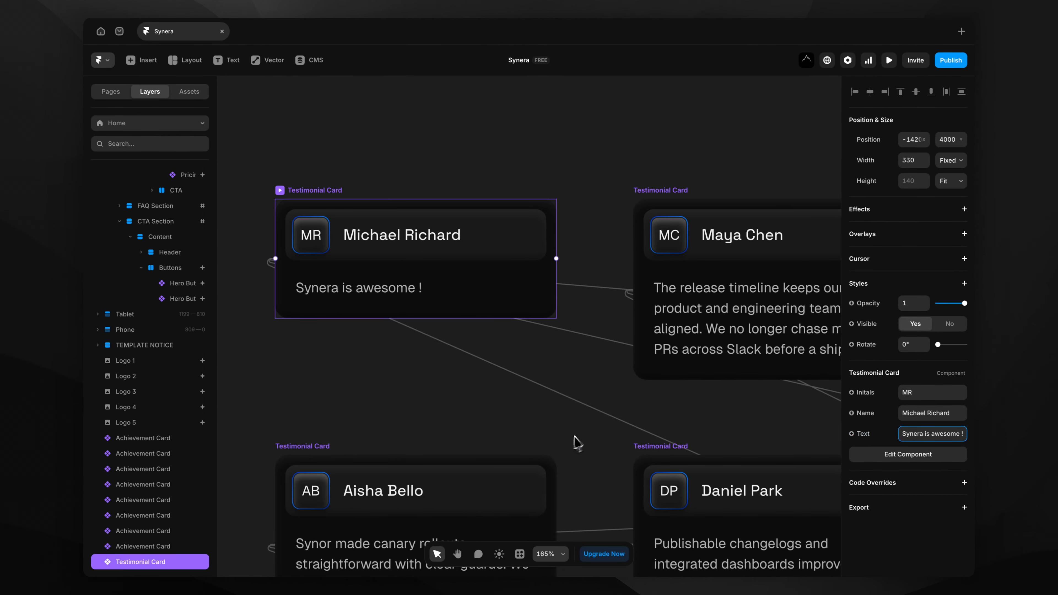
click(285, 366)
Scroll the canvas to the Features section with its 'Work smarter, not harder' cards.
scroll(538, 434, down, 8)
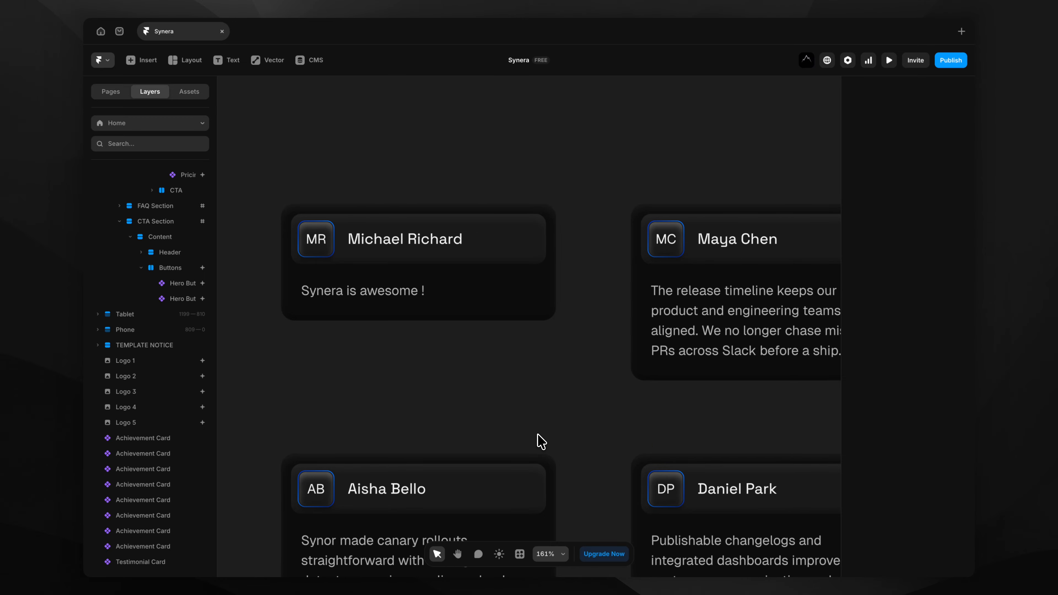
scroll(537, 434, right, 7)
scroll(541, 440, right, 6)
scroll(542, 440, down, 2)
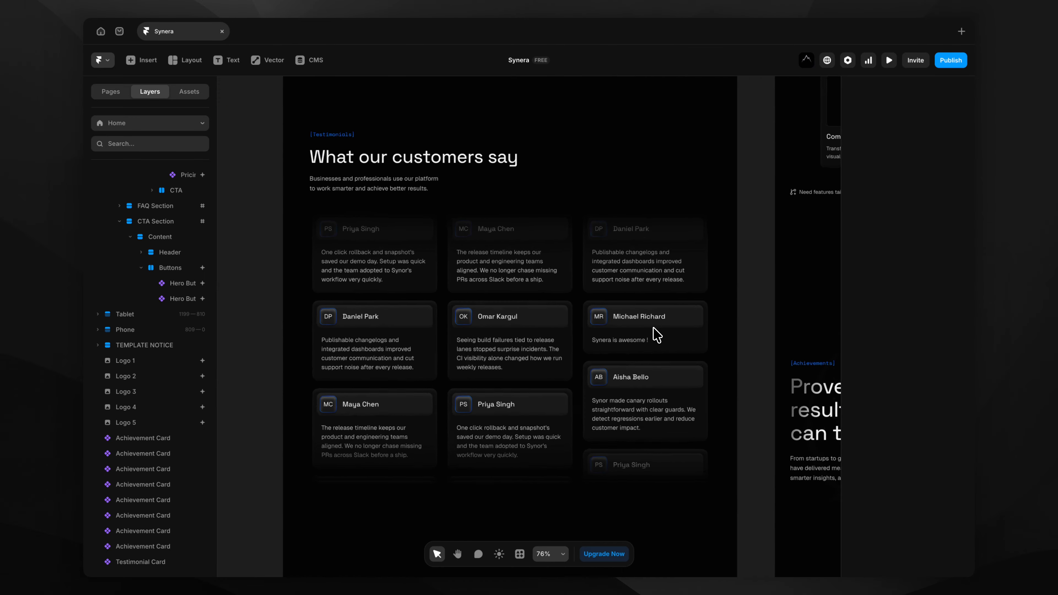
scroll(650, 335, up, 6)
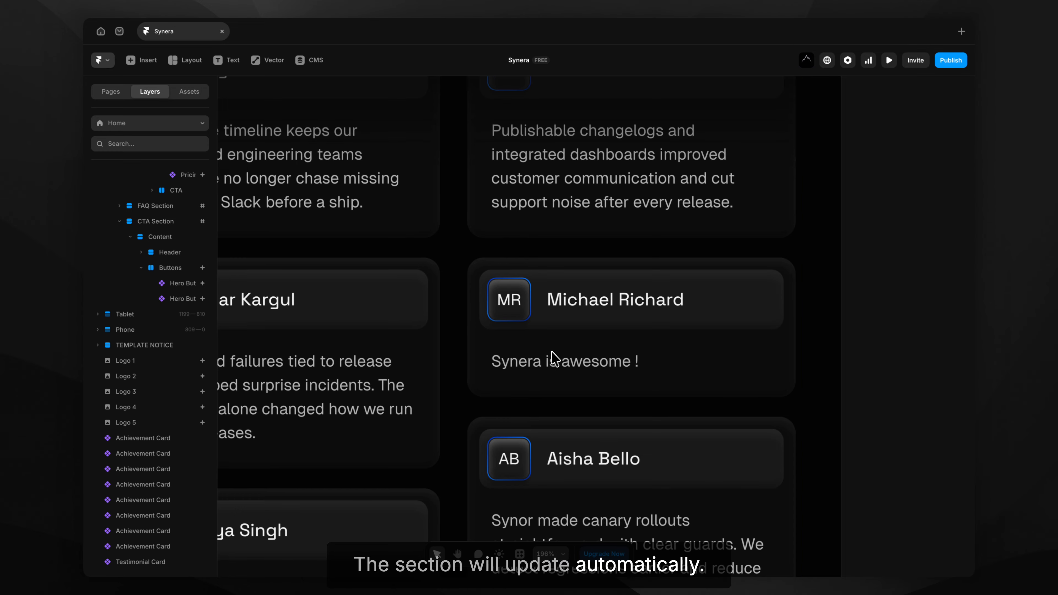
scroll(627, 362, down, 6)
scroll(633, 369, up, 10)
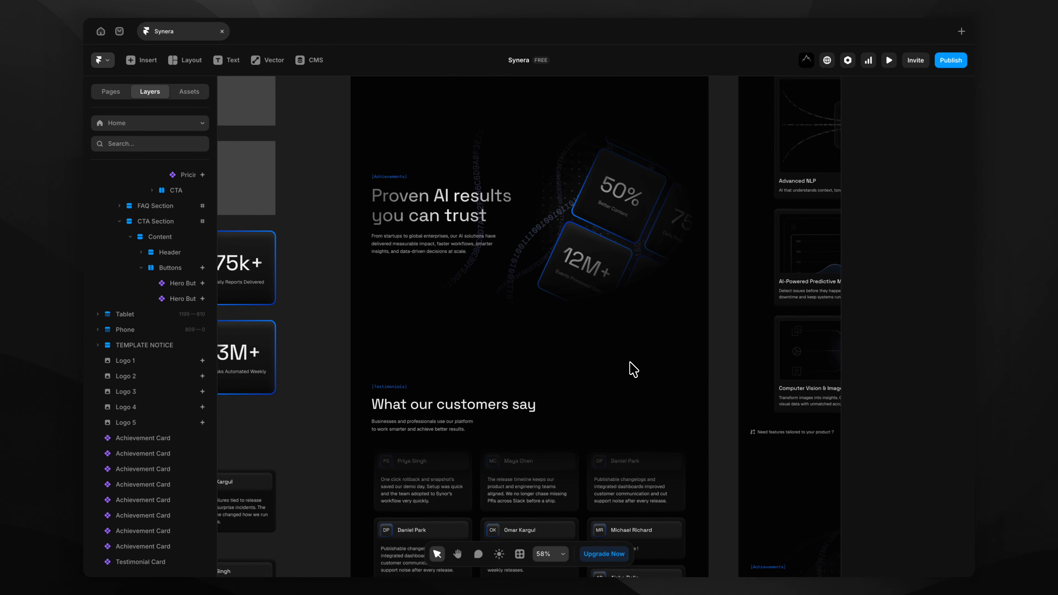
scroll(633, 369, up, 6)
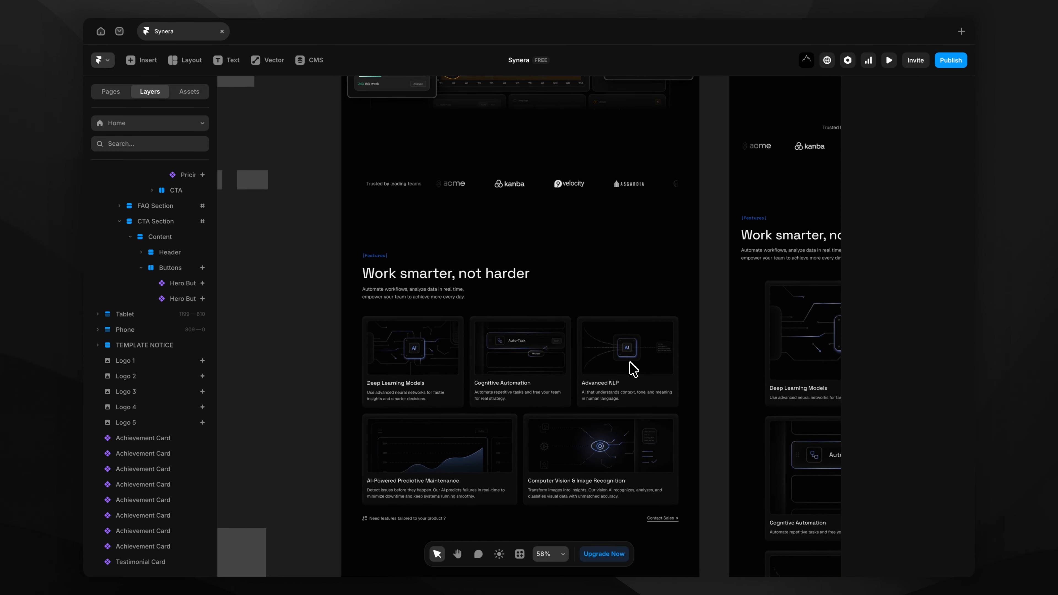
scroll(633, 369, down, 3)
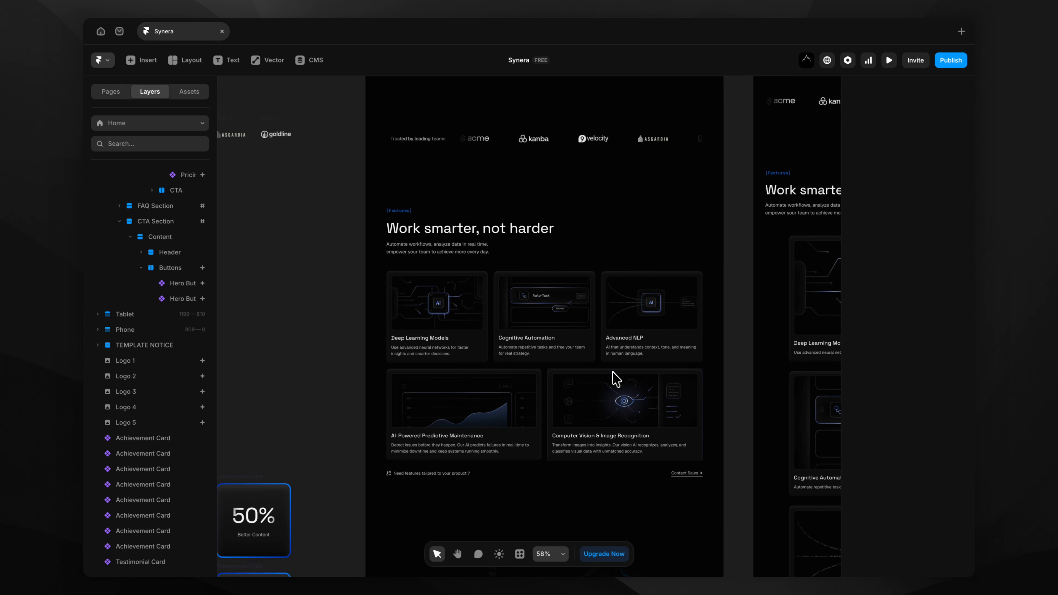
scroll(438, 316, up, 4)
click(437, 320)
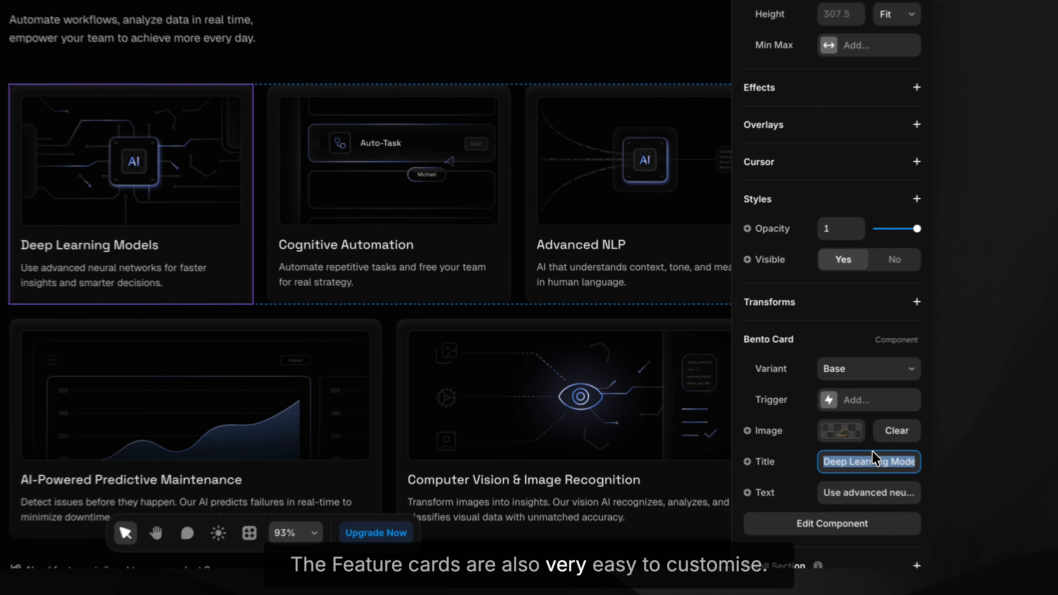
click(935, 505)
text(New Fe)
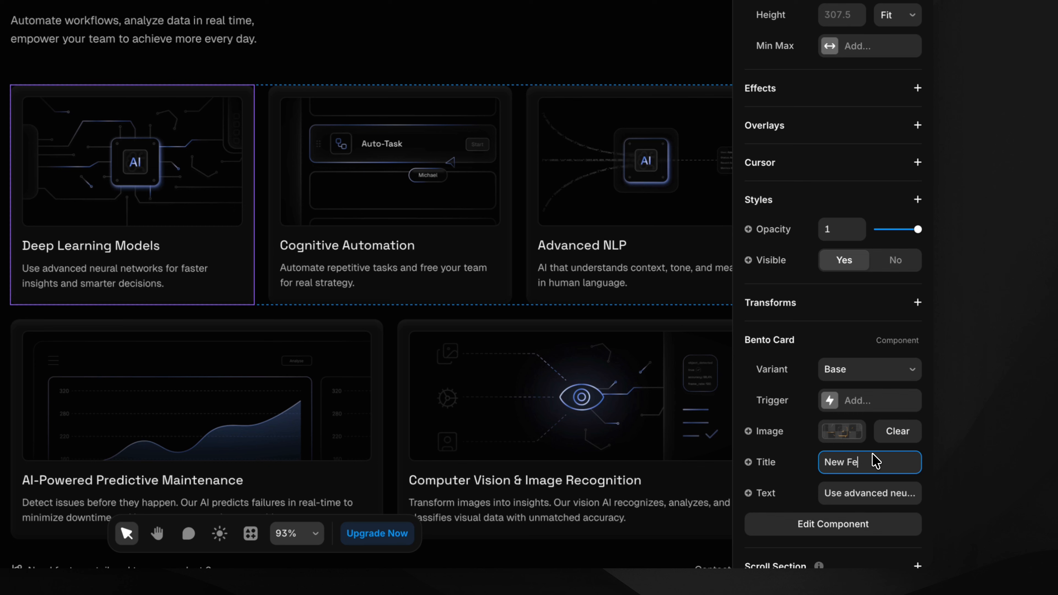
text(ature)
key(Return)
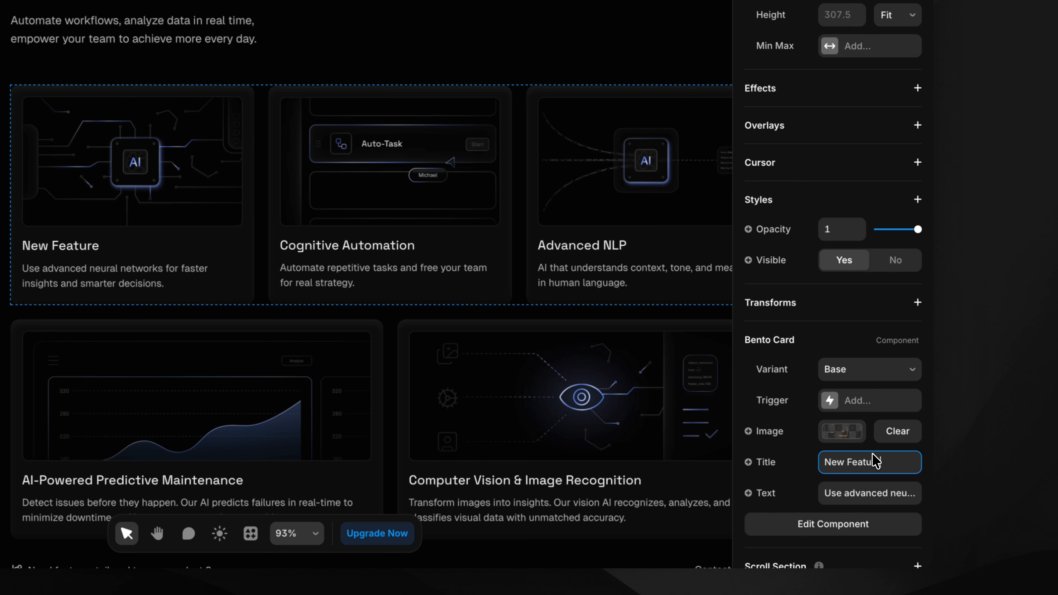
click(876, 493)
text(It i)
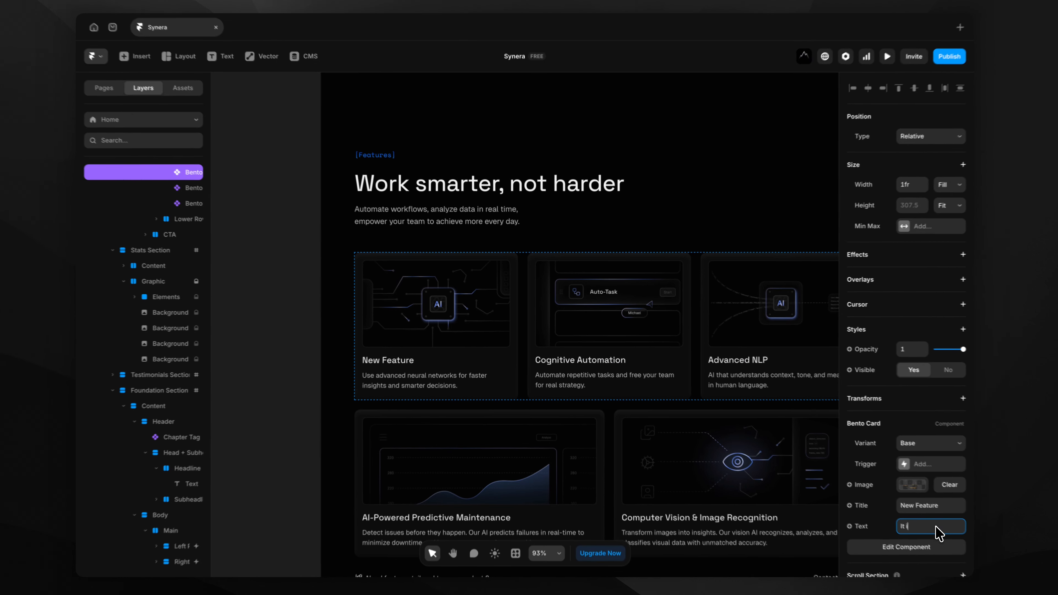
text(s very profess)
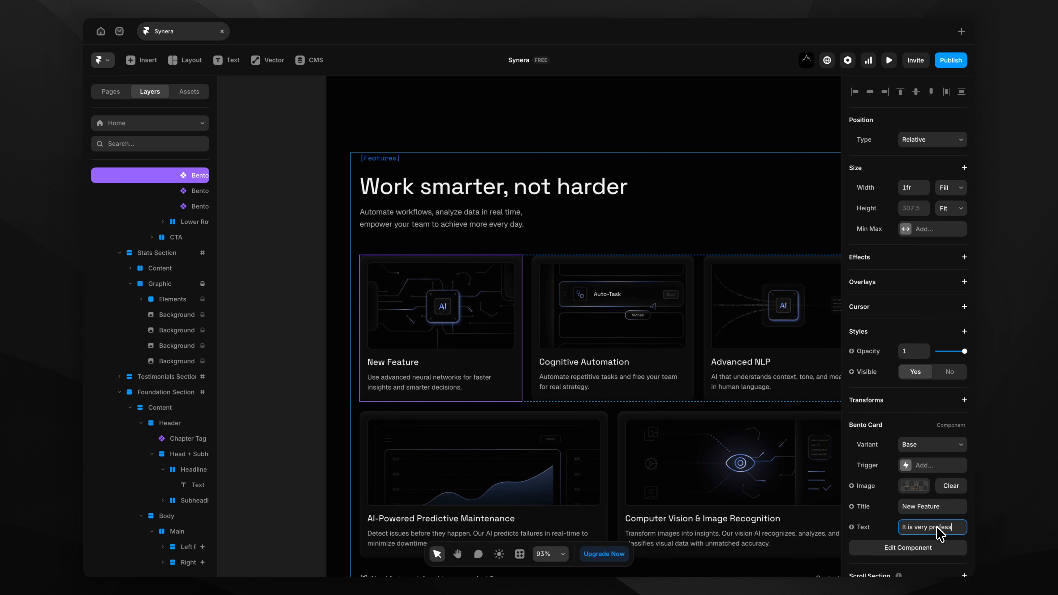
text(ional.)
key(Return)
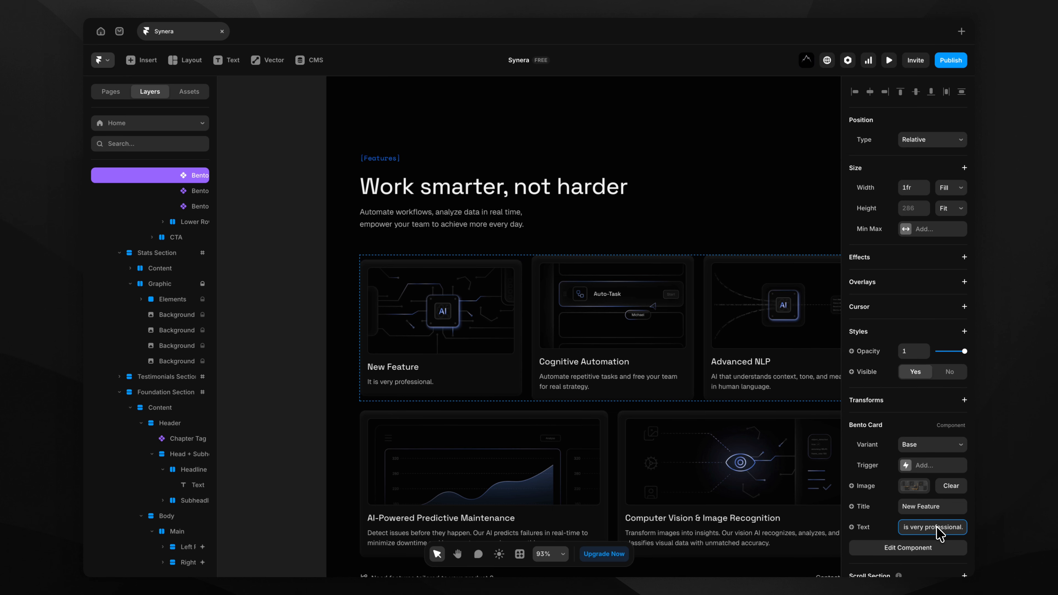
scroll(556, 398, down, 3)
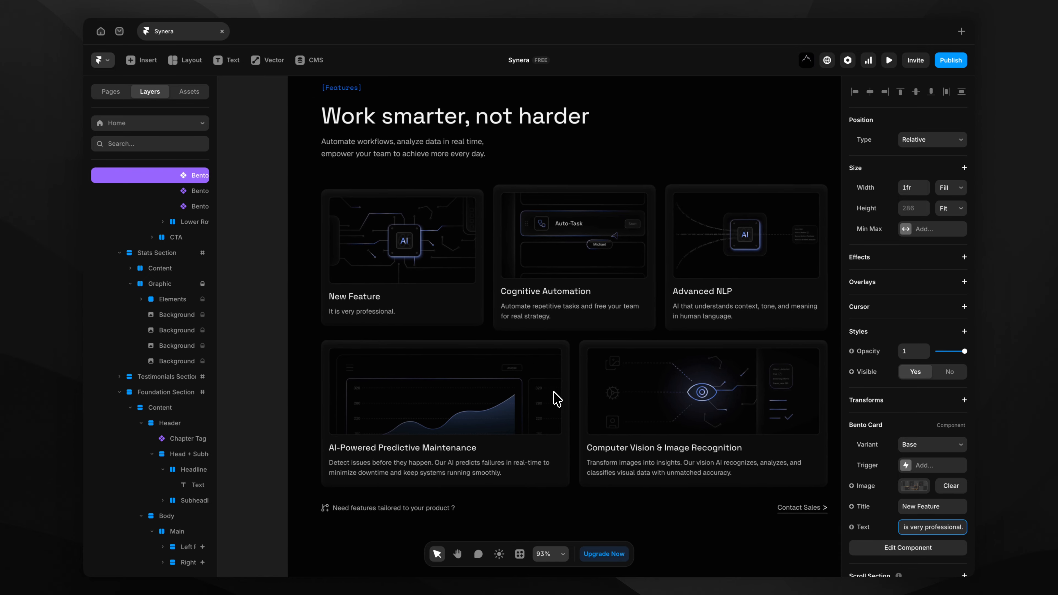
click(273, 384)
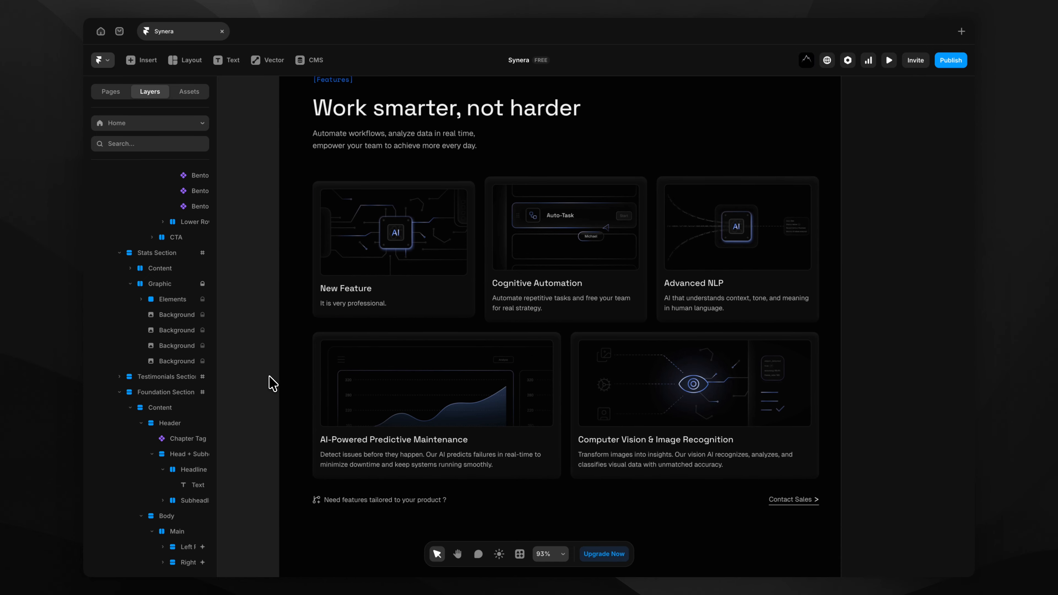
key(super+z)
key(super+z)
key(super+z)
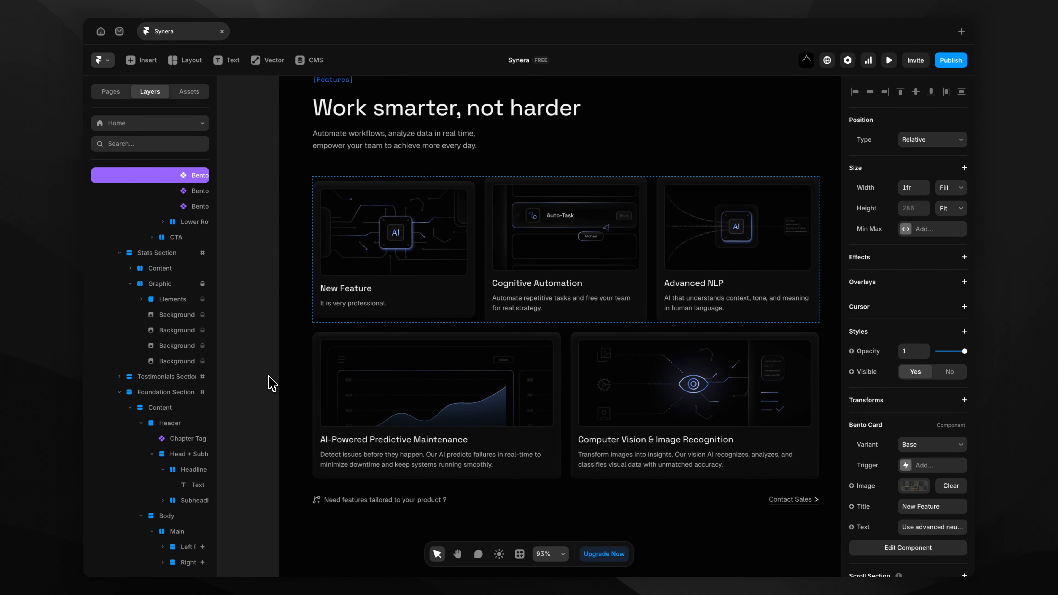
click(272, 383)
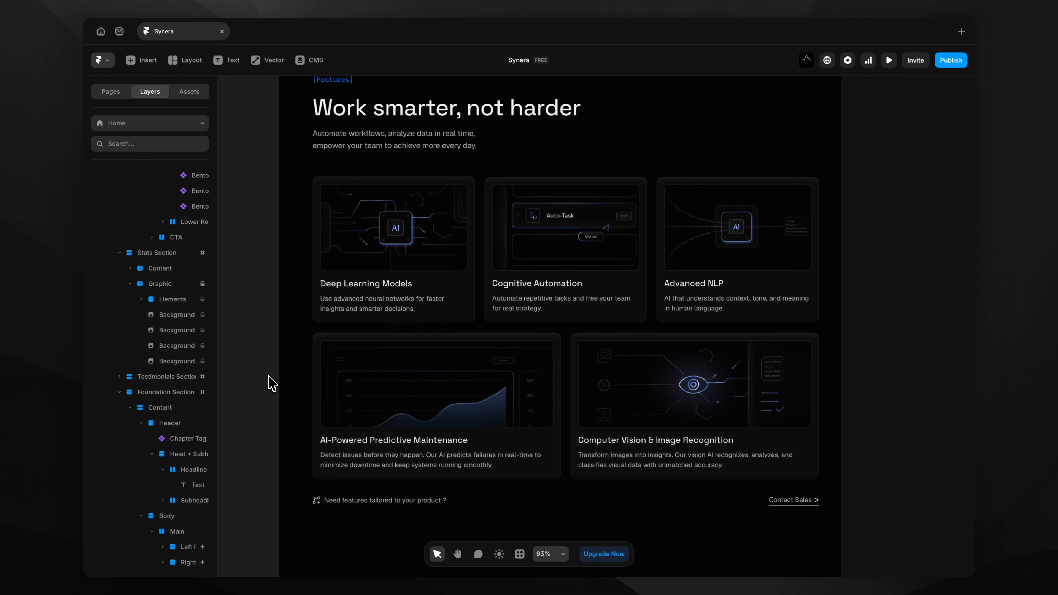
scroll(269, 377, up, 1)
scroll(268, 377, right, 1)
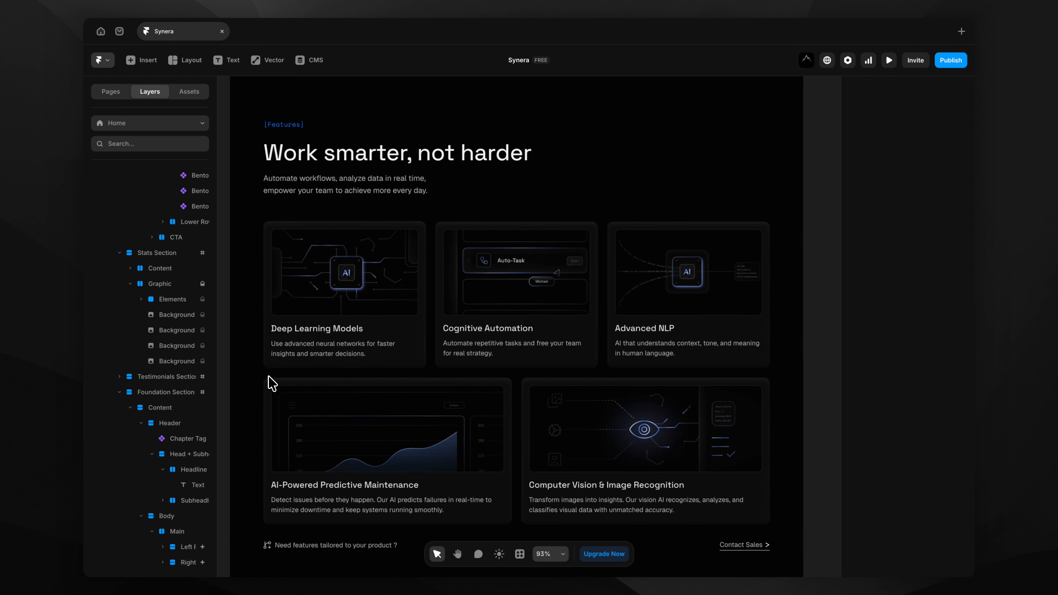
scroll(271, 383, down, 1)
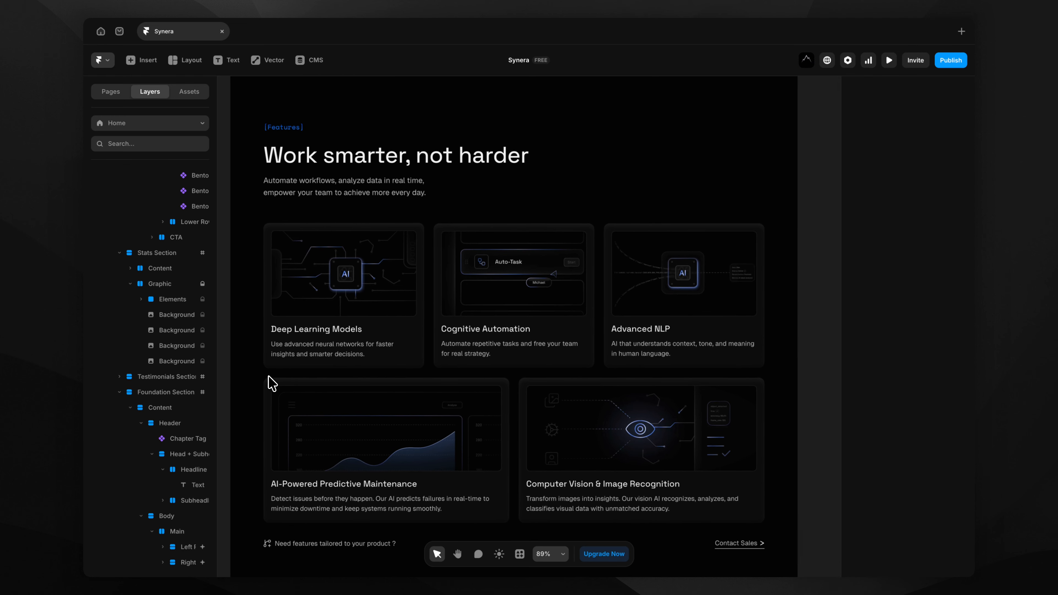
scroll(272, 383, down, 3)
scroll(271, 382, up, 6)
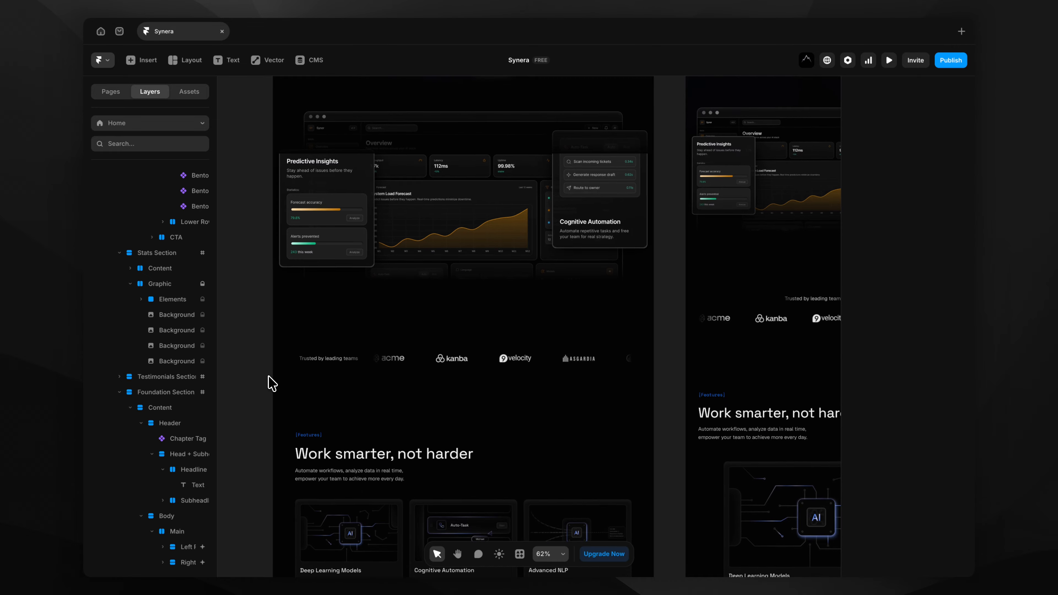
scroll(271, 383, down, 2)
scroll(272, 382, left, 1)
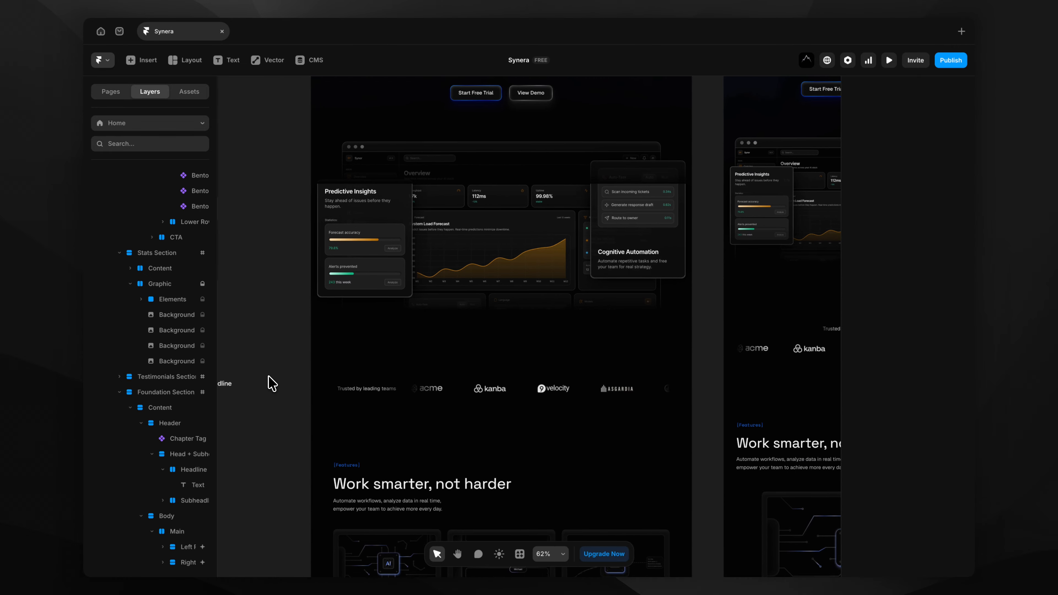
click(501, 361)
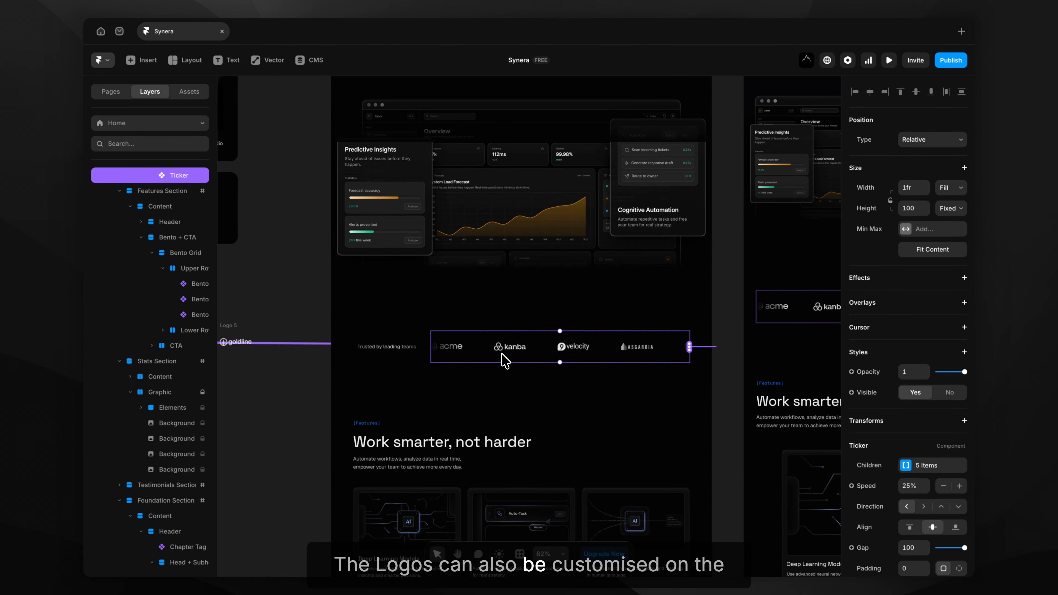
scroll(546, 358, down, 1)
scroll(546, 358, left, 3)
scroll(546, 358, left, 5)
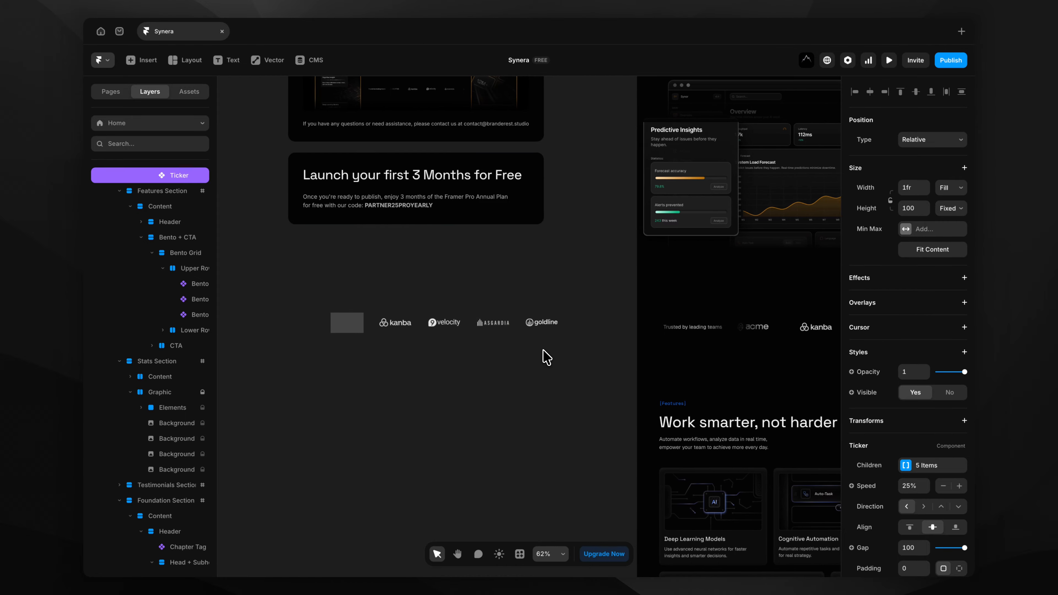
click(376, 328)
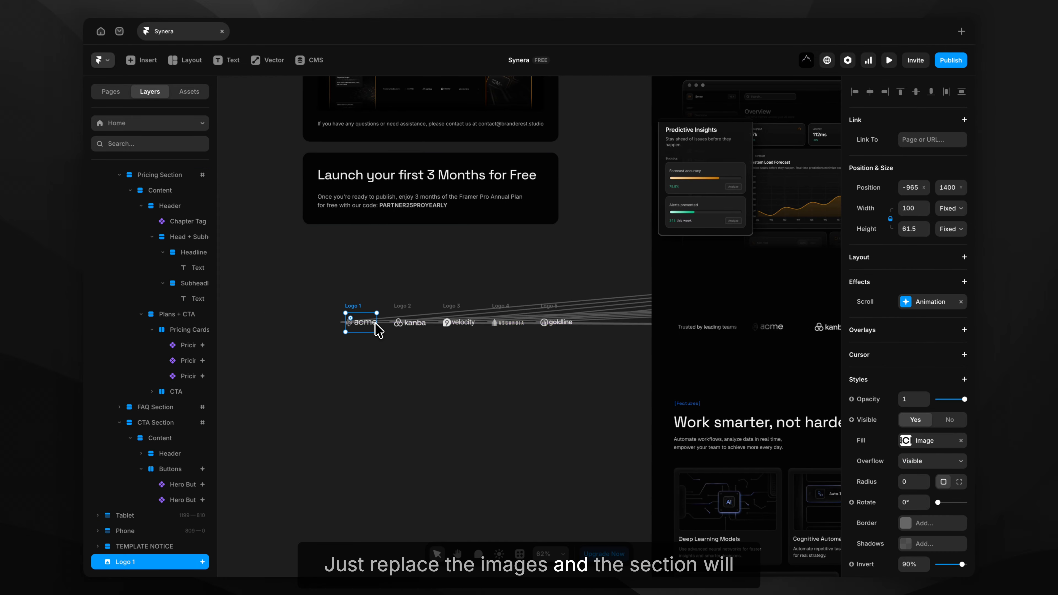
scroll(378, 330, right, 2)
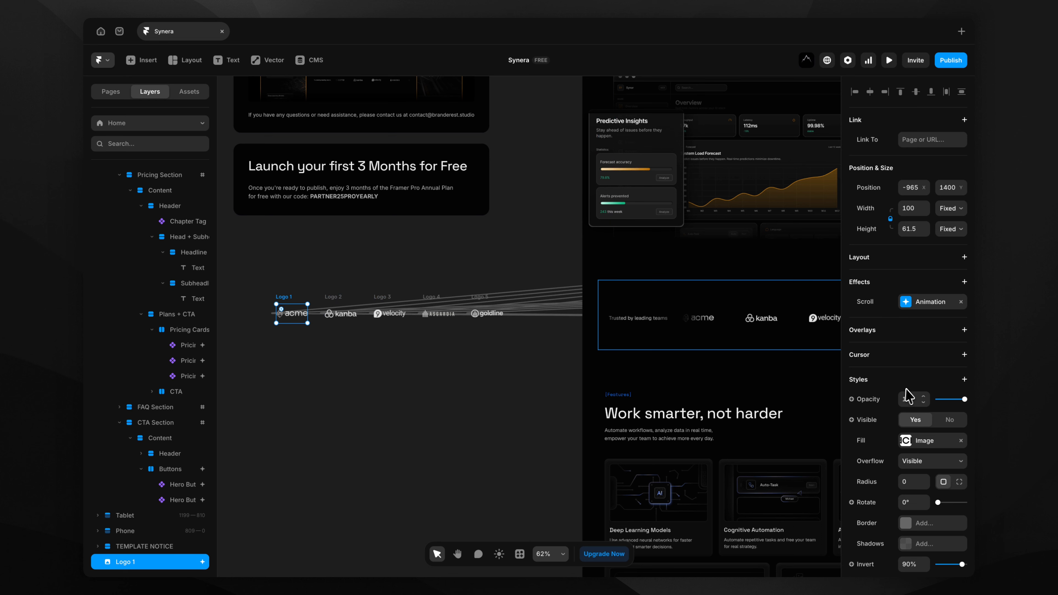
click(905, 440)
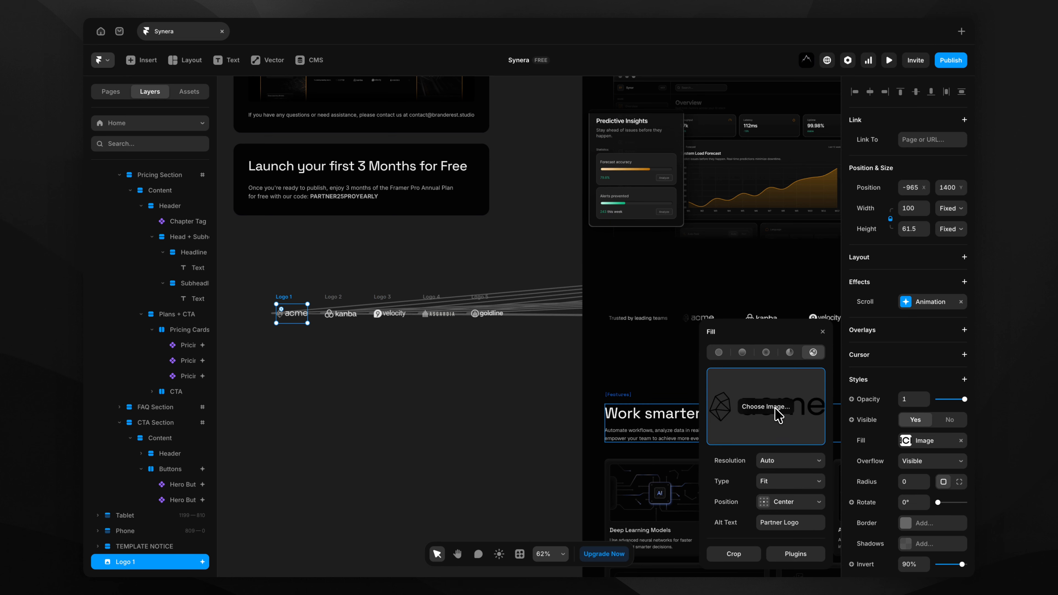
click(515, 393)
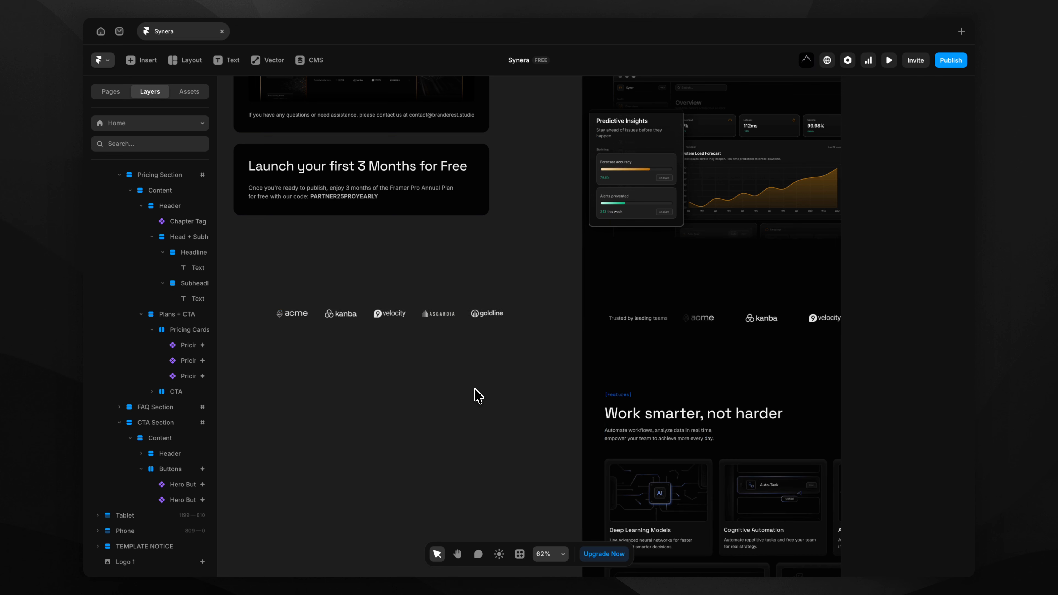
scroll(477, 394, right, 5)
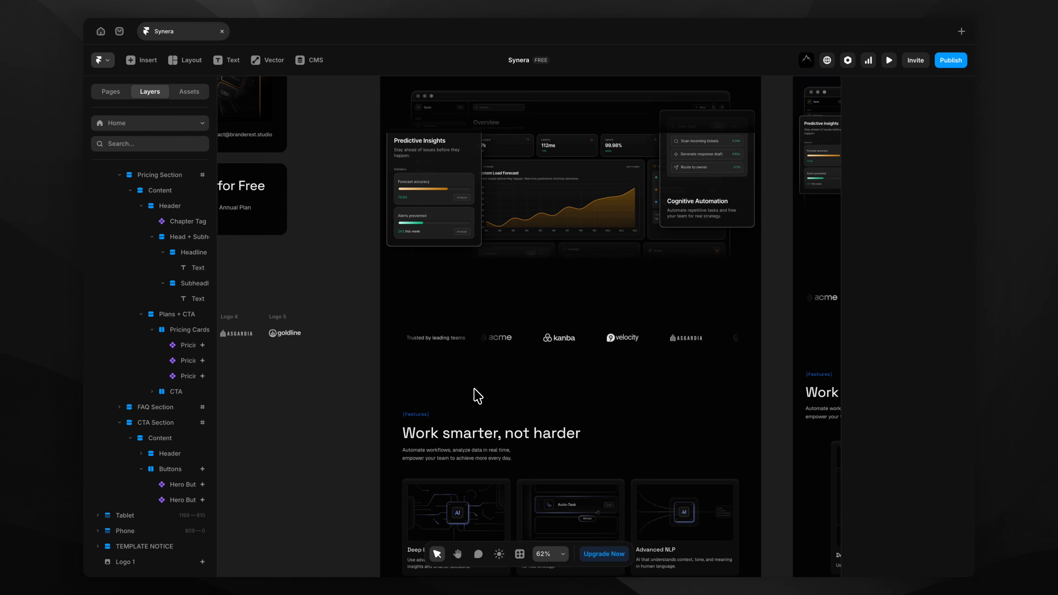
scroll(478, 396, up, 5)
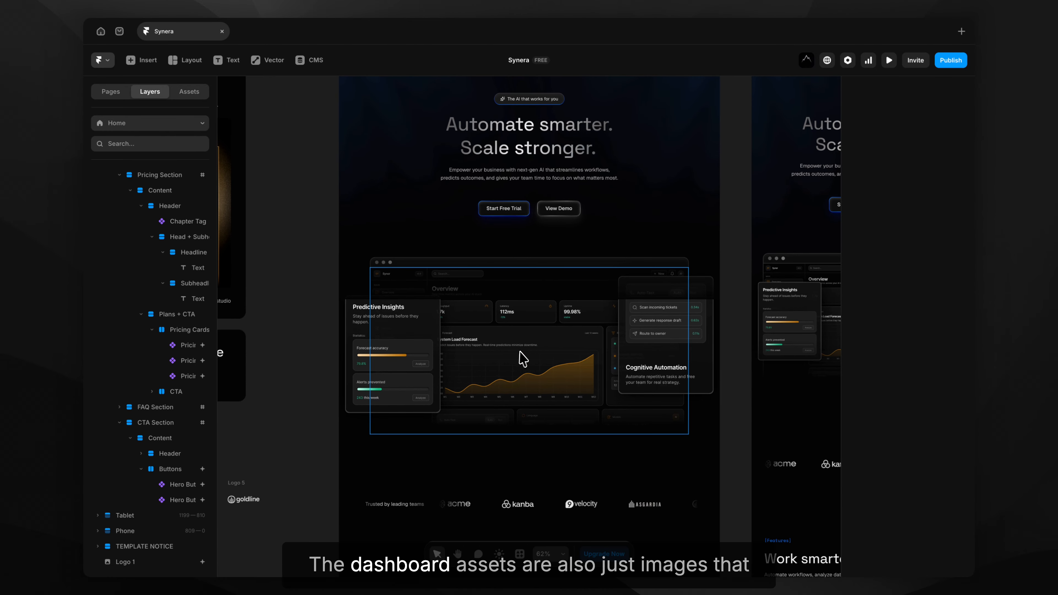
Fill the hero's Image Right layer with the Cognitive Automation card image using Fit.
click(523, 358)
click(936, 467)
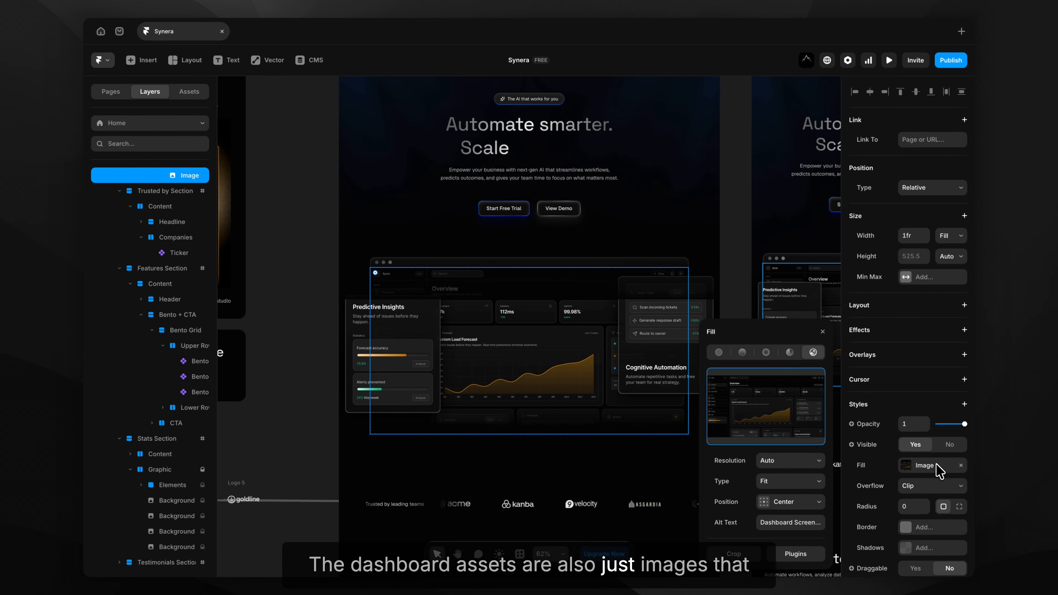
mouse_move(778, 422)
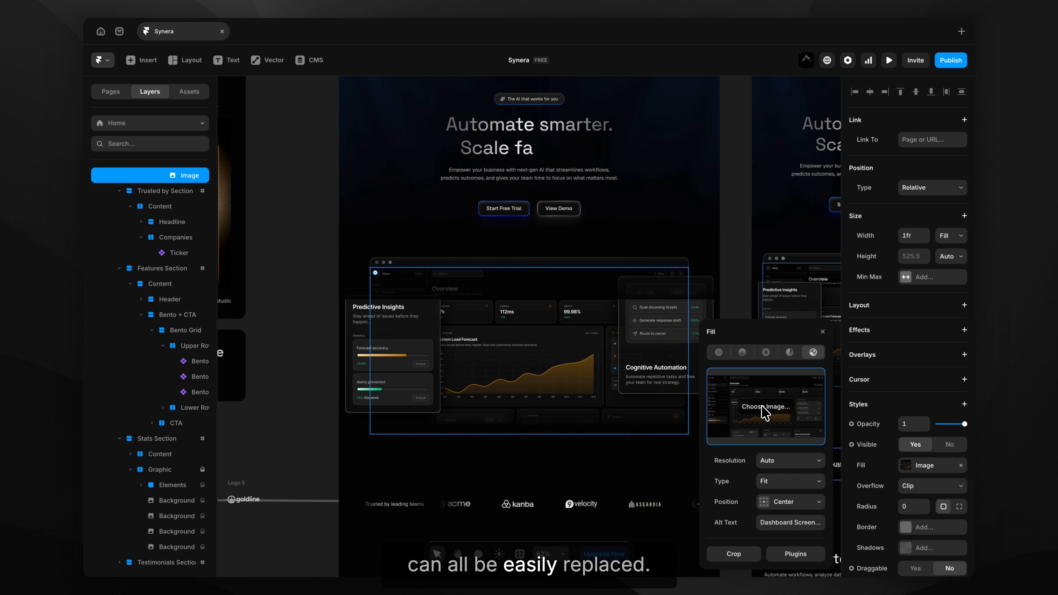
click(390, 359)
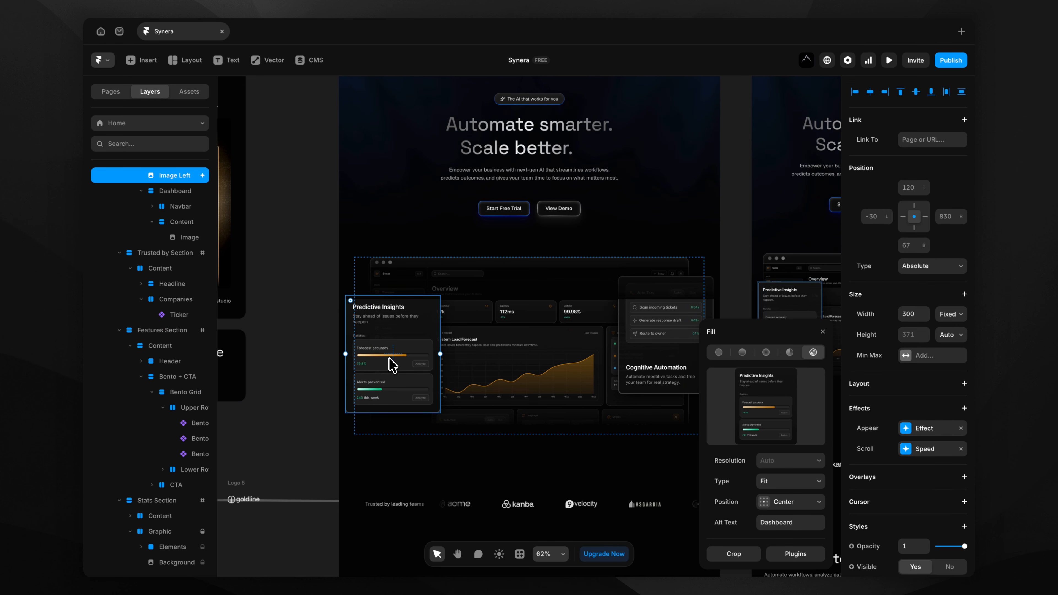
scroll(392, 365, up, 5)
scroll(391, 365, right, 6)
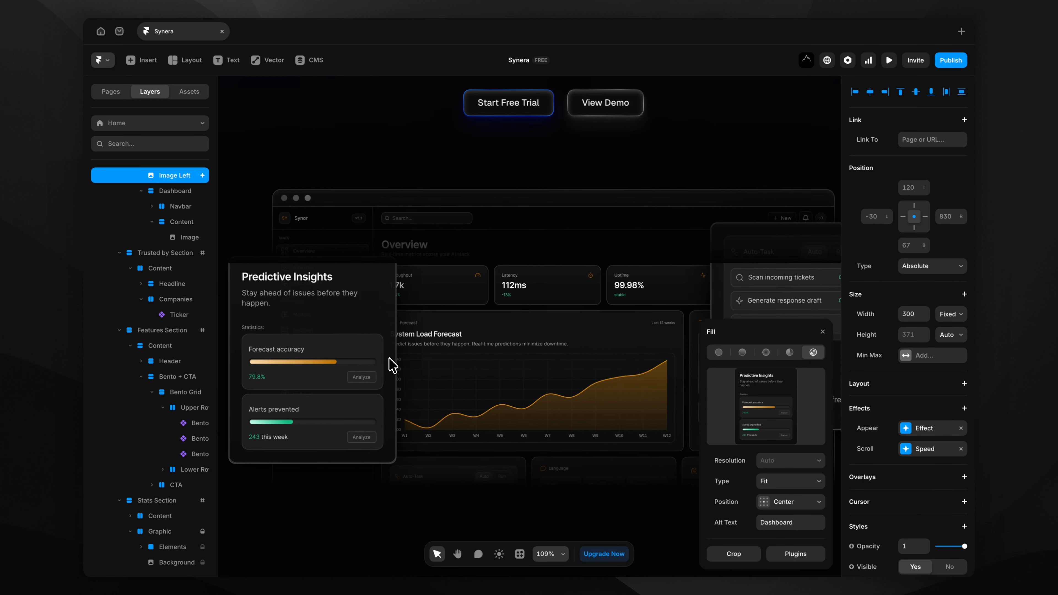
click(653, 290)
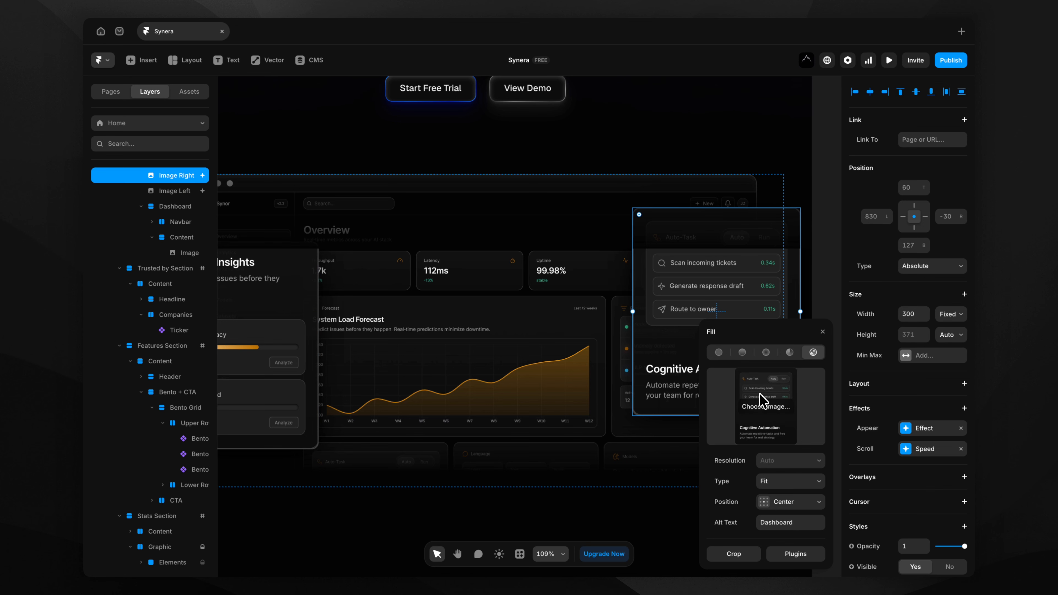
scroll(547, 324, down, 5)
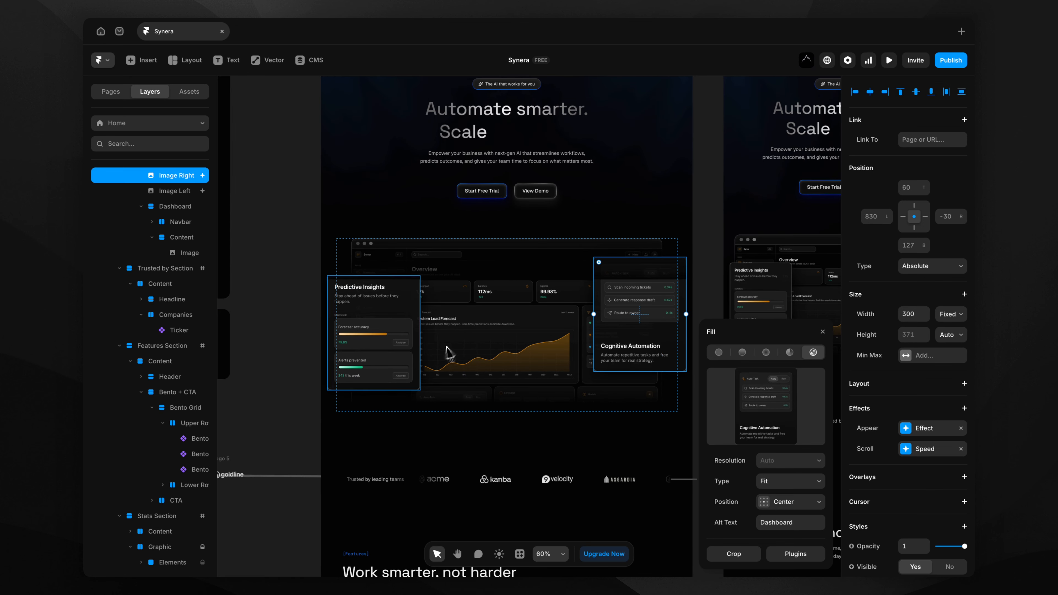
click(263, 375)
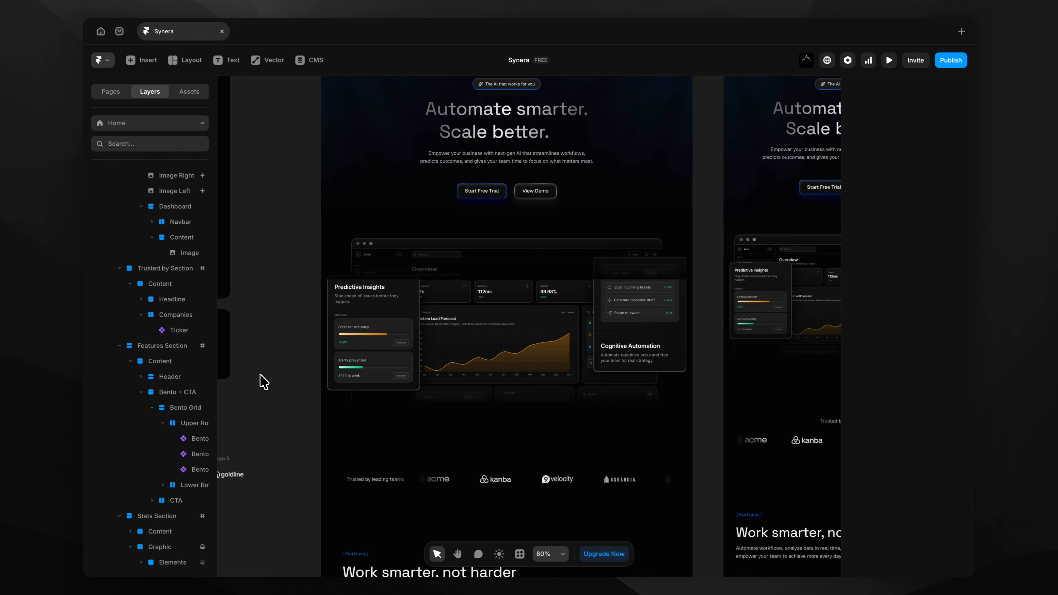
key(BackSpace)
key(BackSpace)
key(BackSpace)
key(BackSpace)
key(BackSpace)
key(BackSpace)
key(BackSpace)
scroll(264, 381, down, 3)
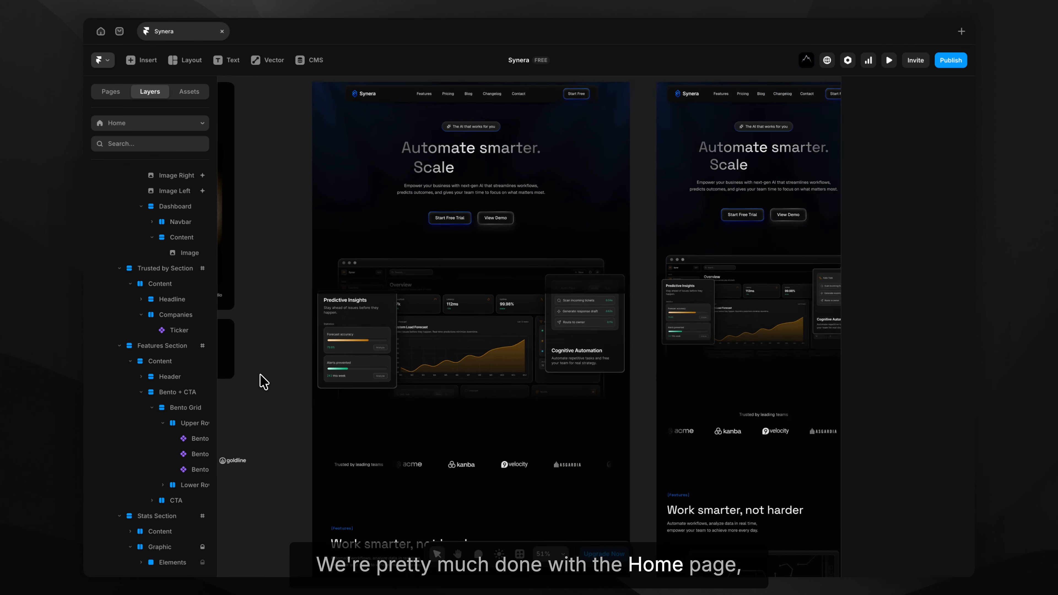
text(stro)
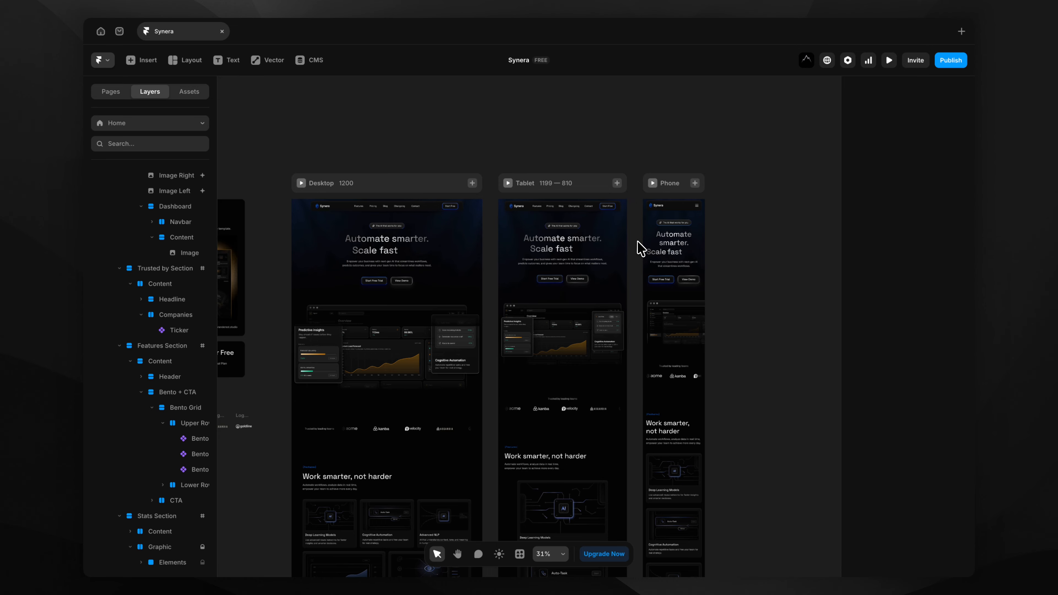
scroll(641, 248, up, 5)
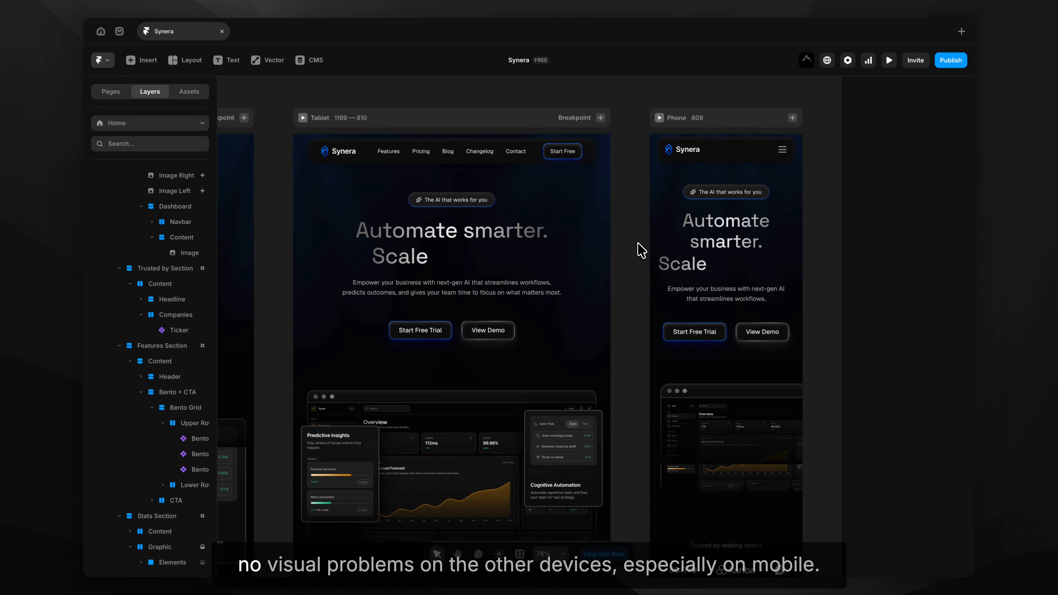
scroll(642, 250, down, 8)
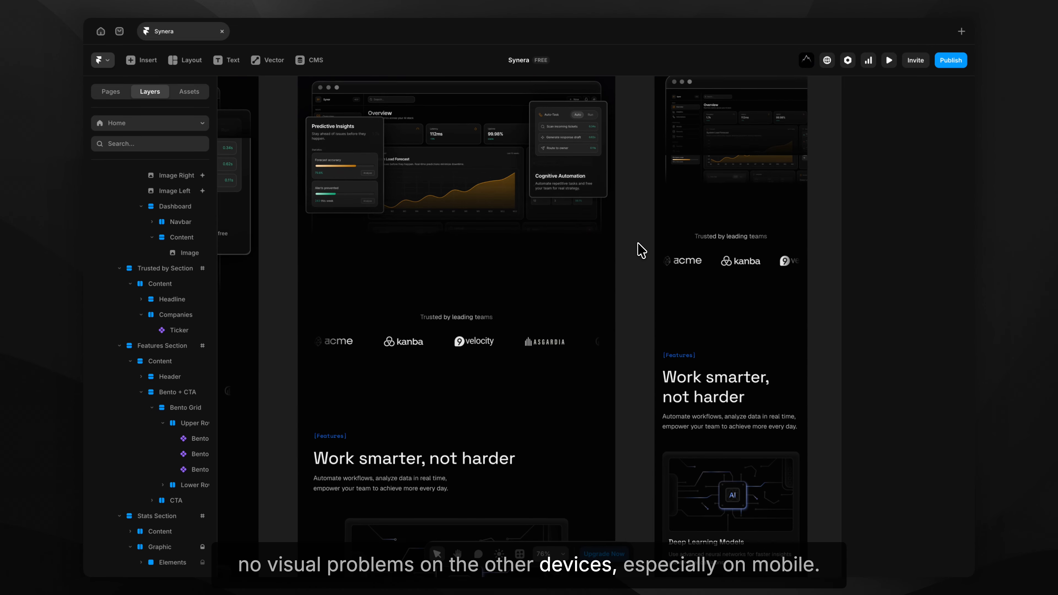
scroll(641, 250, down, 12)
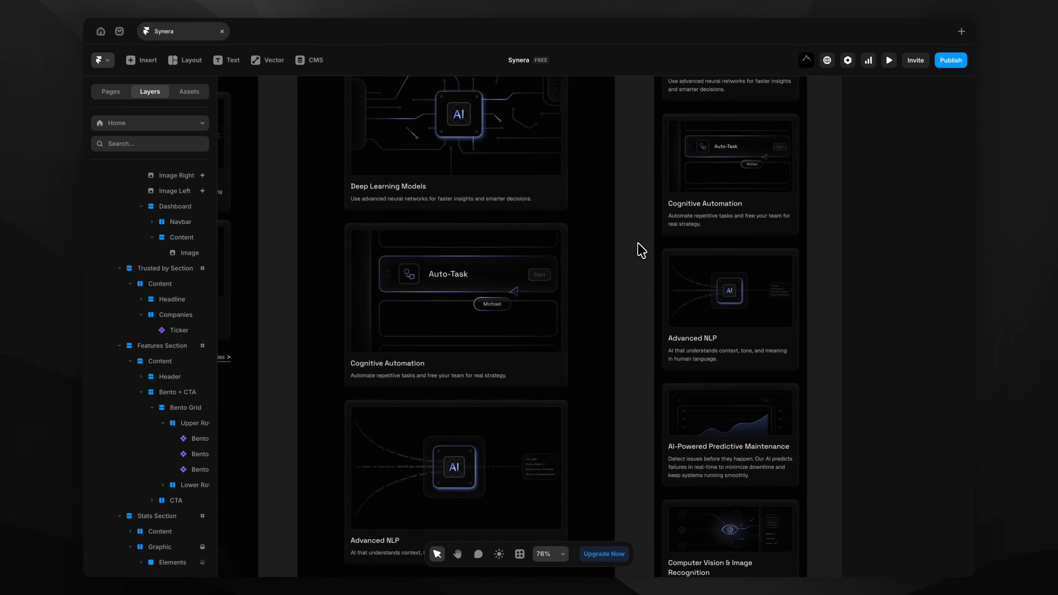
scroll(641, 250, down, 20)
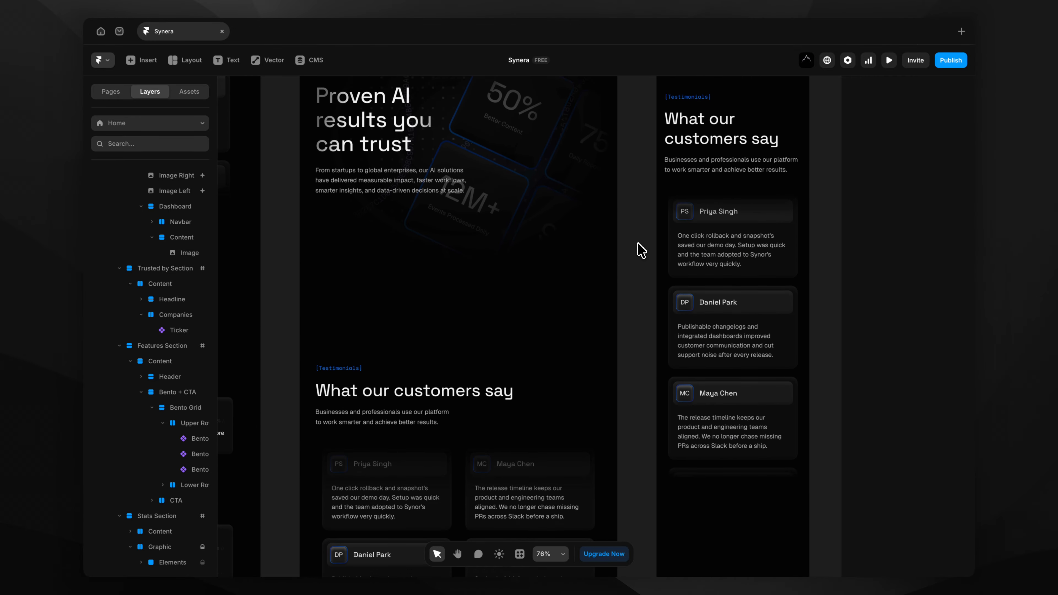
scroll(641, 250, down, 18)
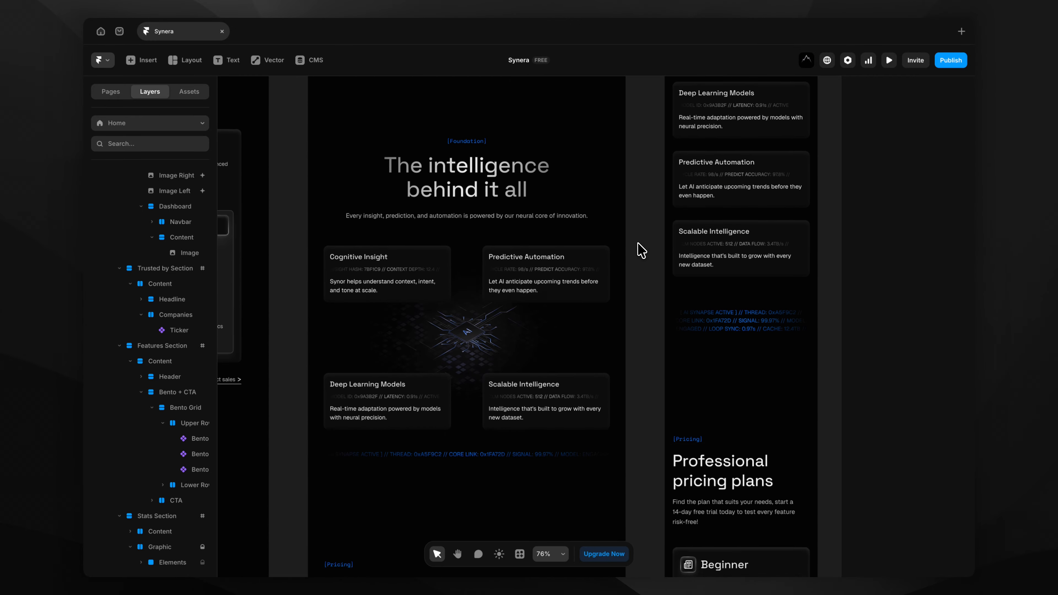
scroll(642, 250, down, 10)
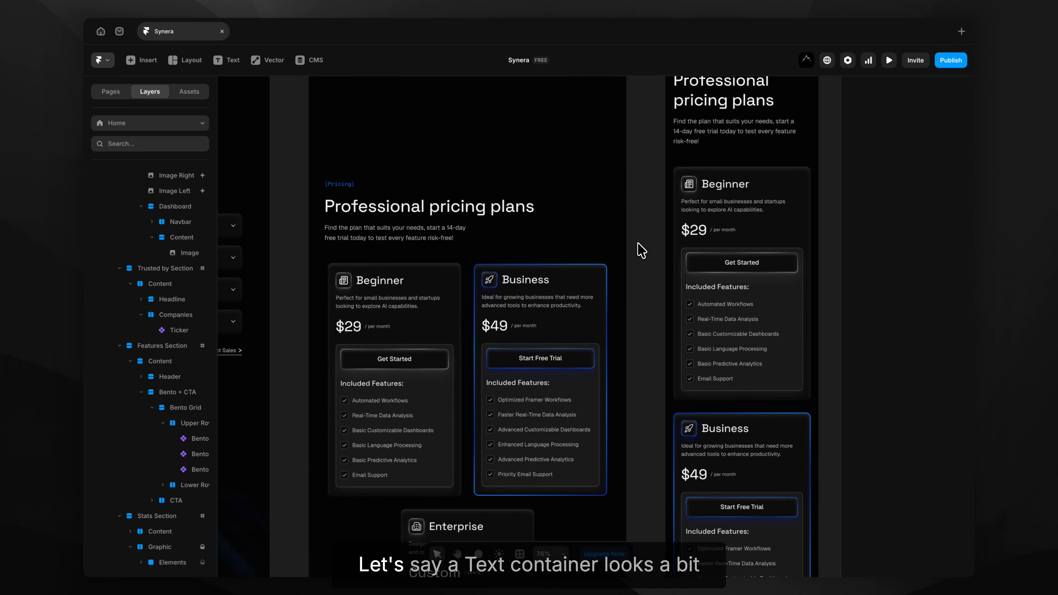
scroll(641, 250, down, 1)
Give the tablet Pricing Section Headline container a 90% Rel max width.
click(509, 207)
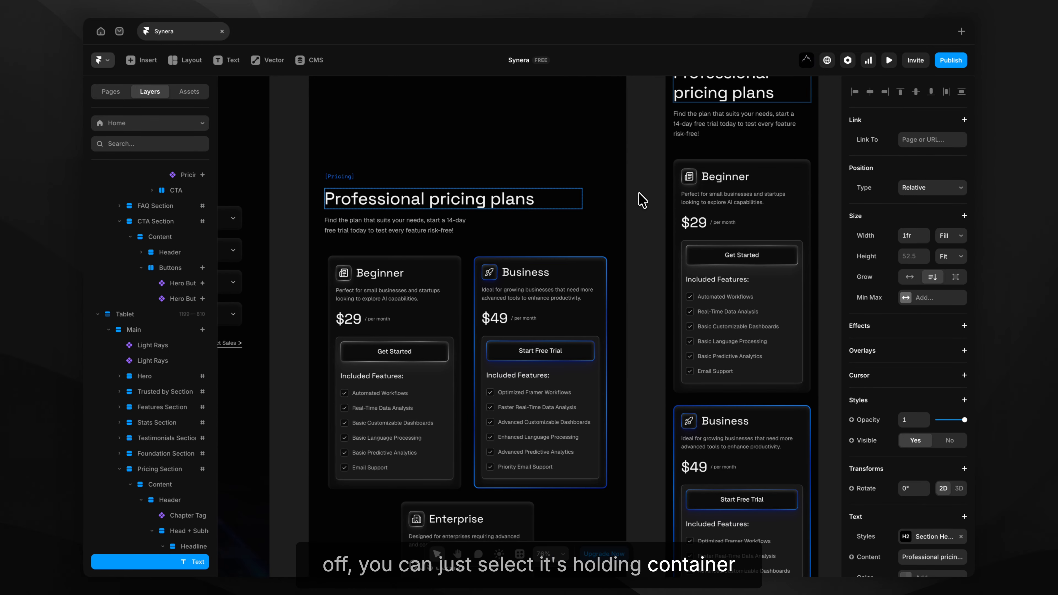
scroll(944, 302, down, 5)
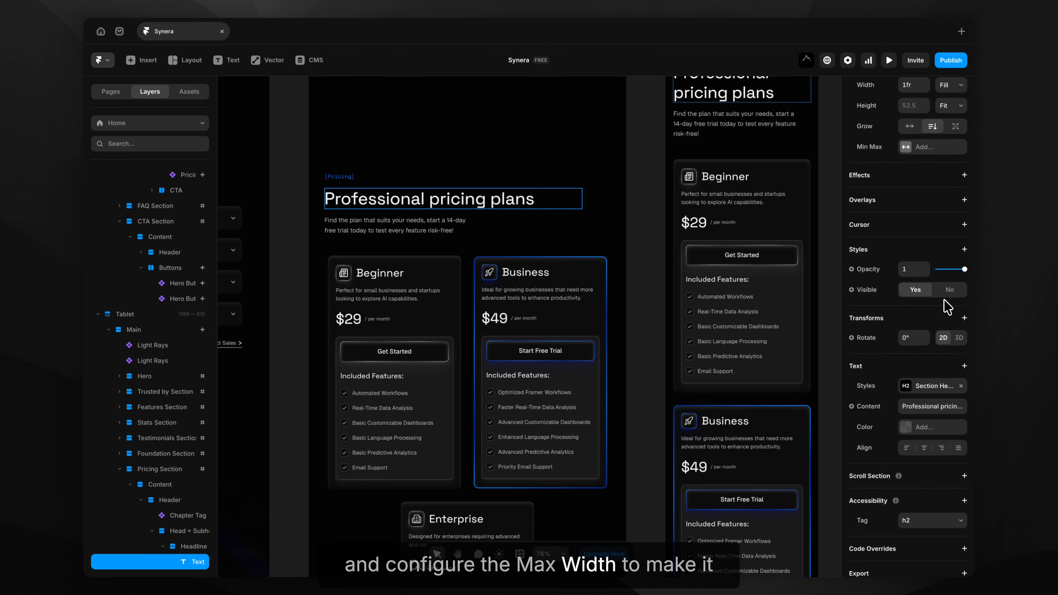
scroll(947, 306, up, 5)
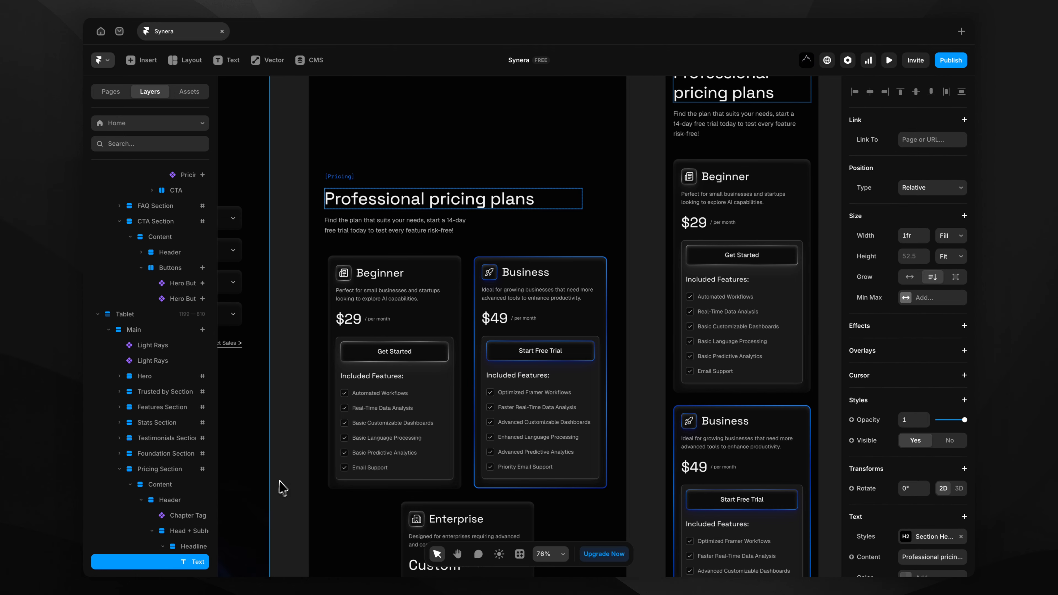
scroll(302, 525, down, 3)
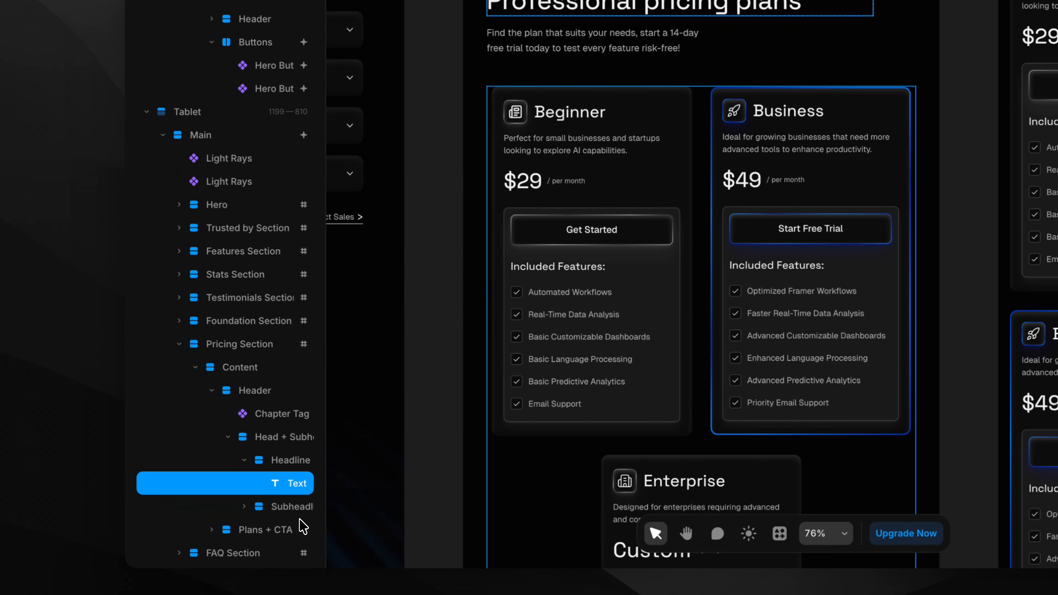
click(287, 461)
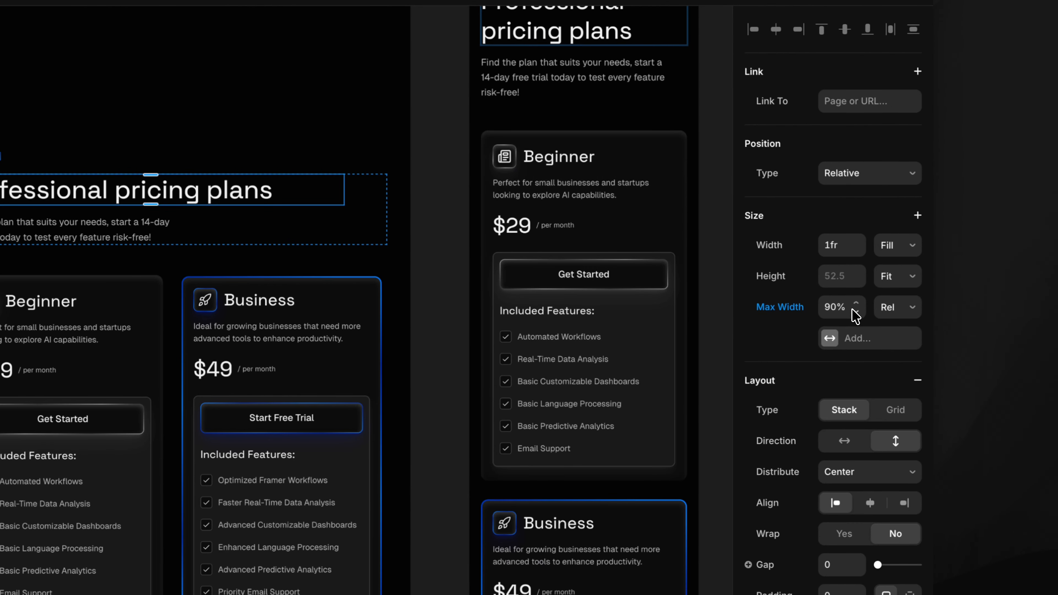
click(854, 308)
click(854, 307)
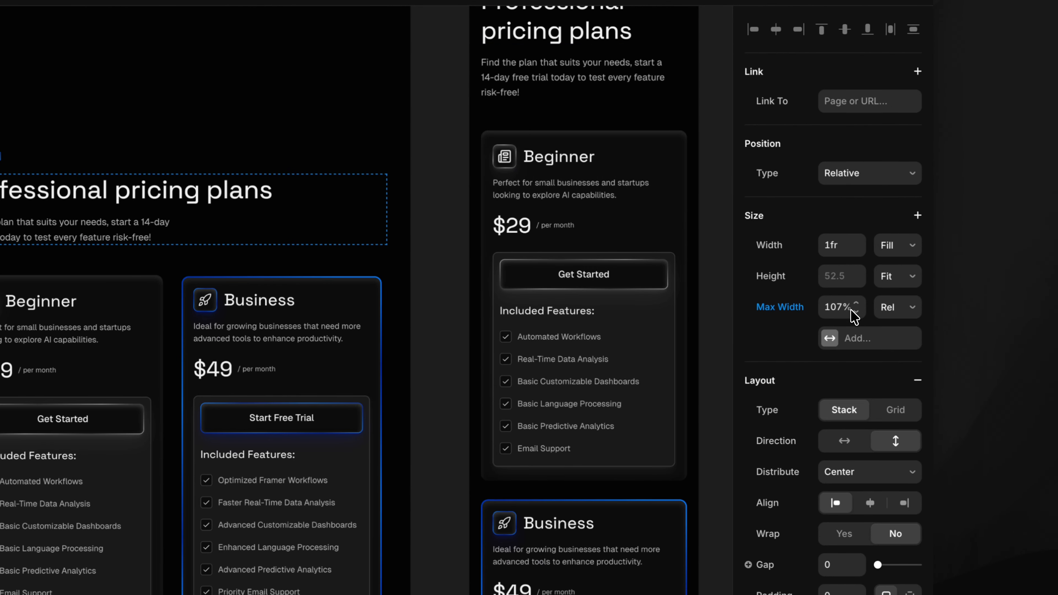
mouse_move(855, 321)
mouse_down()
mouse_move(850, 354)
mouse_move(855, 328)
mouse_up()
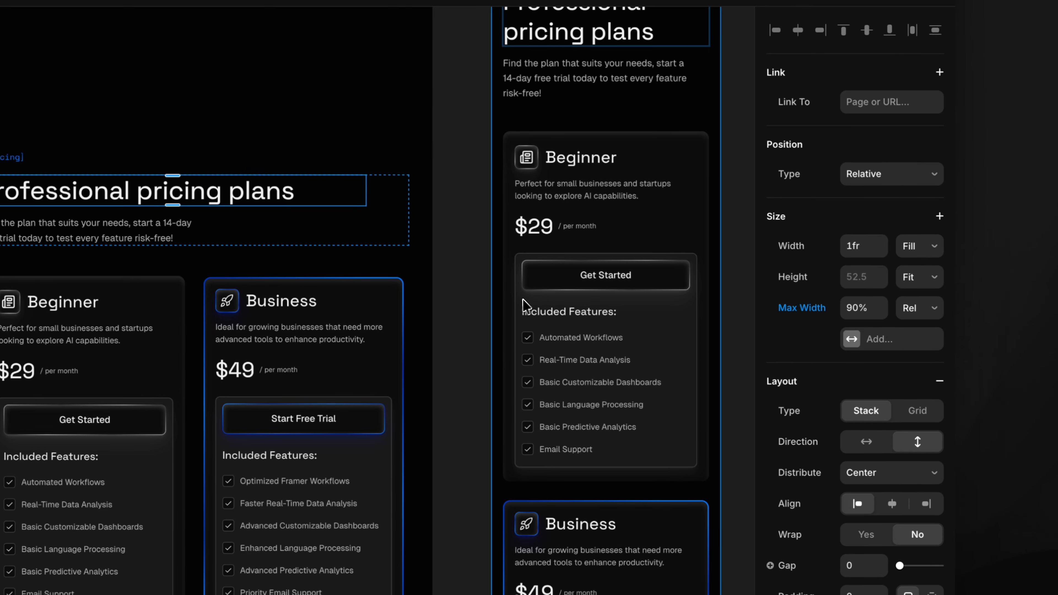
click(457, 287)
scroll(456, 287, down, 5)
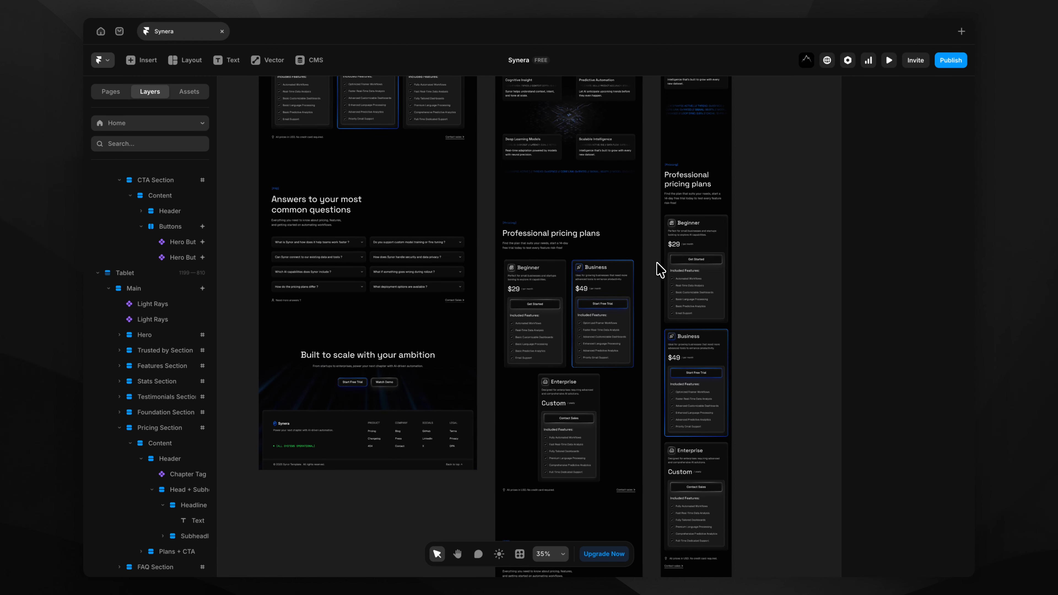
scroll(296, 234, up, 2)
Edit the FAQ Accordion component and select the first FAQ Element's Question field.
scroll(295, 235, up, 5)
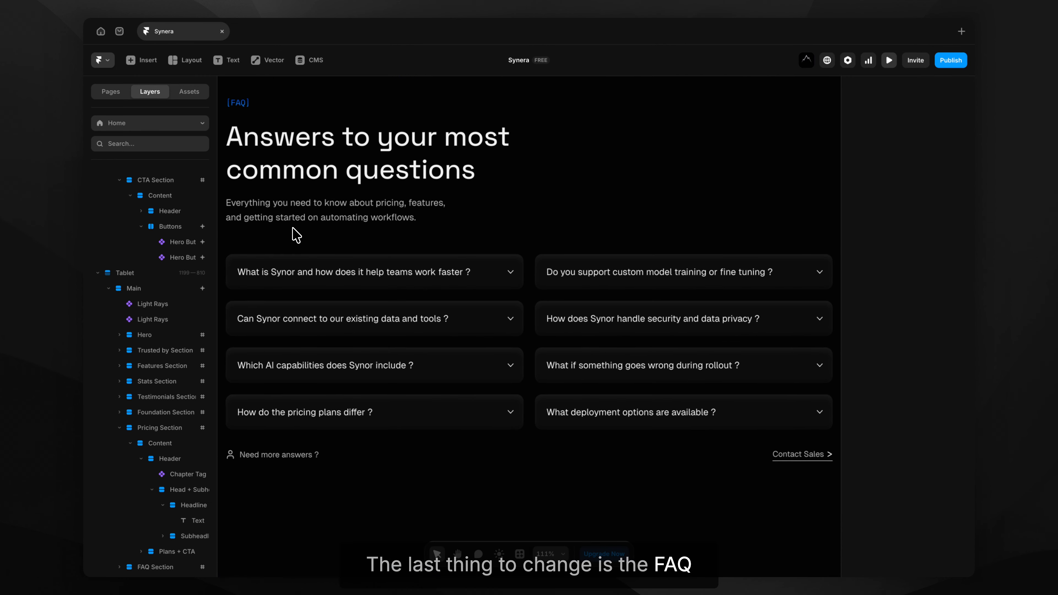
click(309, 284)
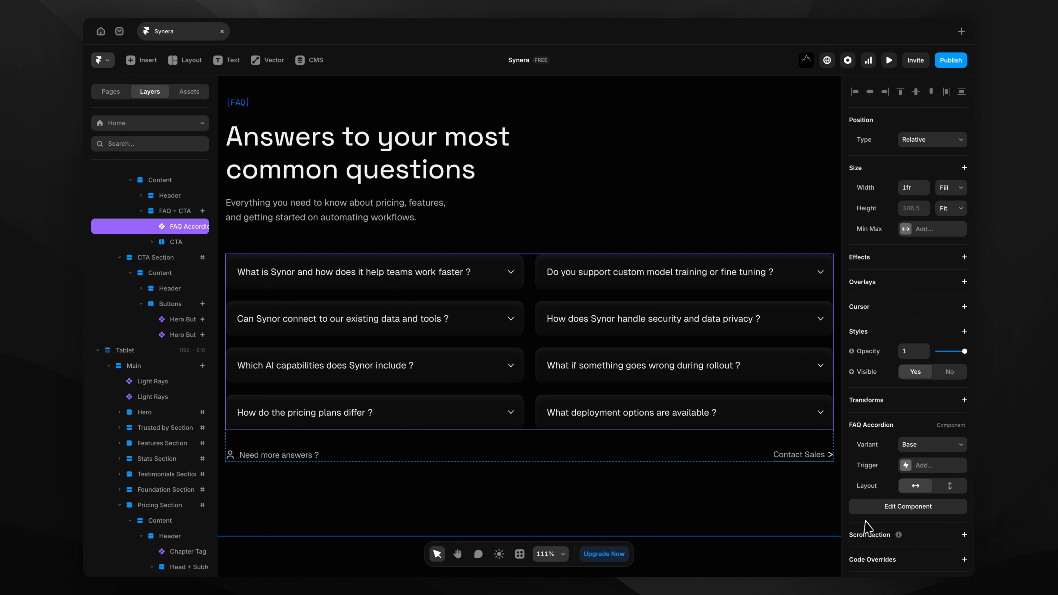
click(907, 511)
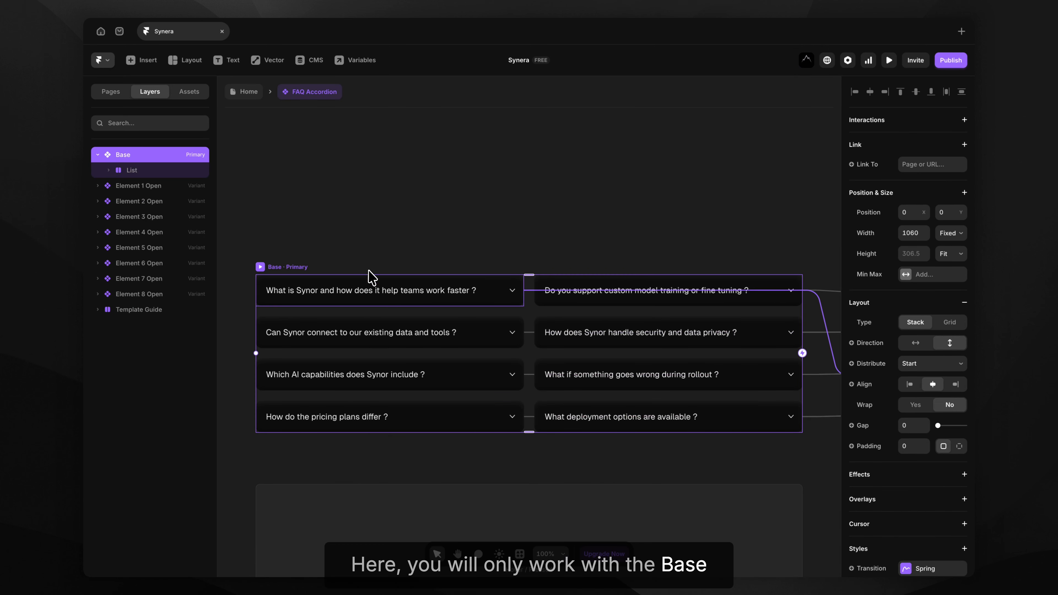
click(371, 294)
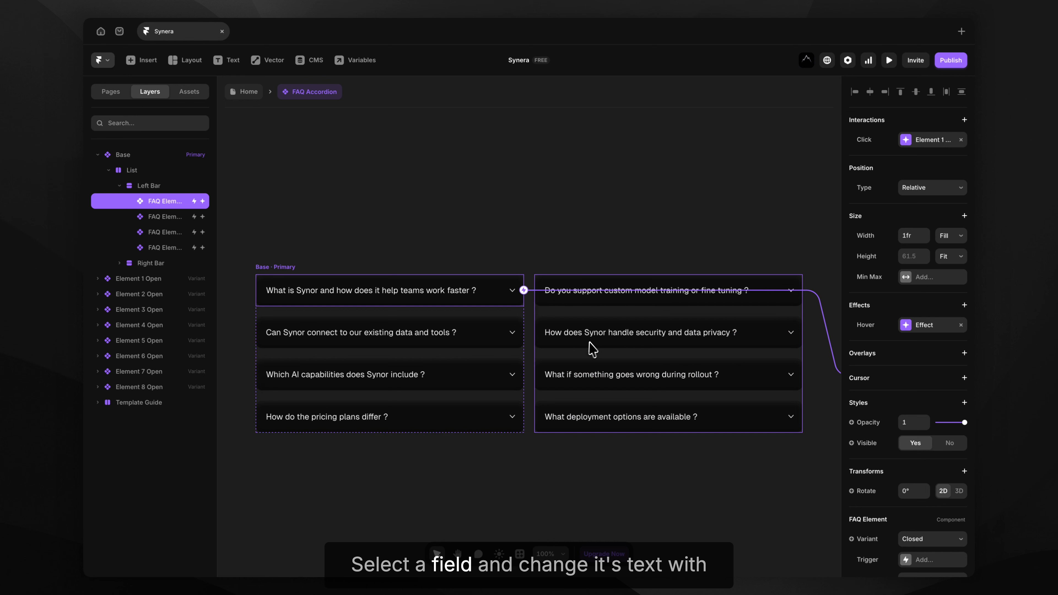
scroll(907, 329, down, 3)
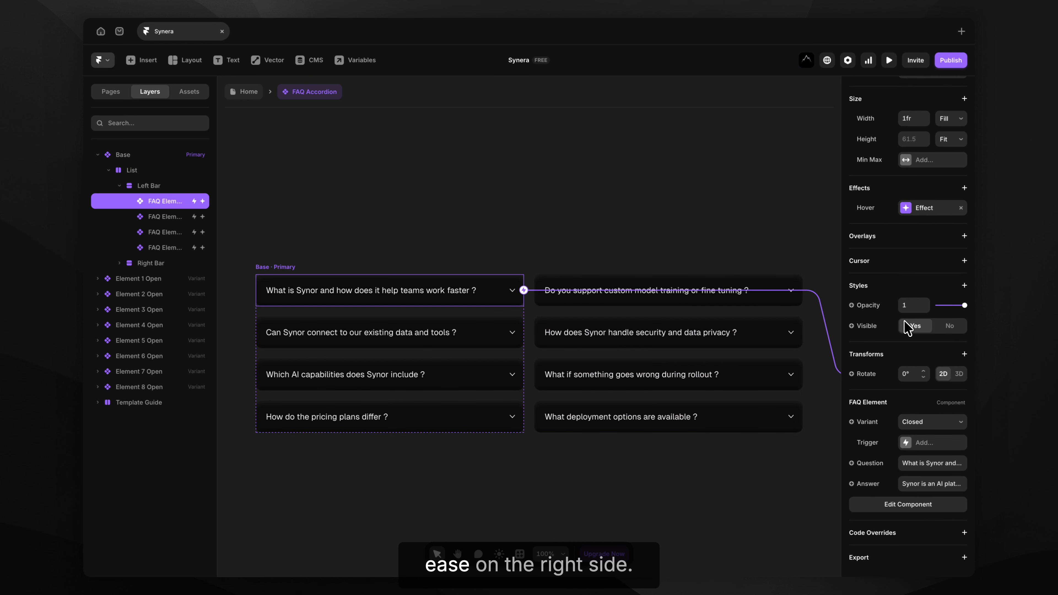
click(915, 463)
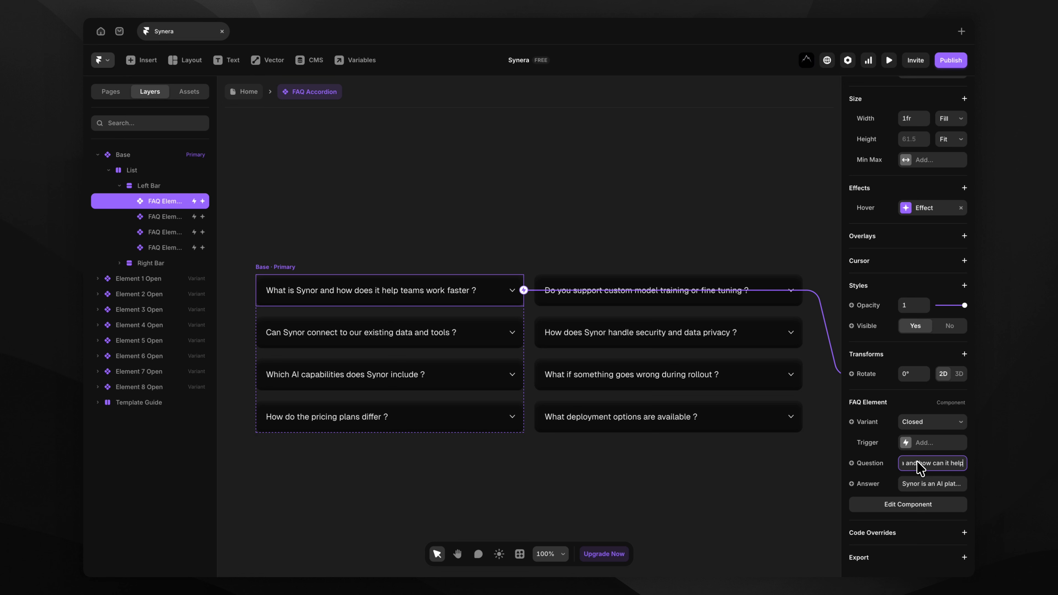
Commit the question 'What is Synera and how can it help me ?' and start the answer 'It's awesome.'.
key(Return)
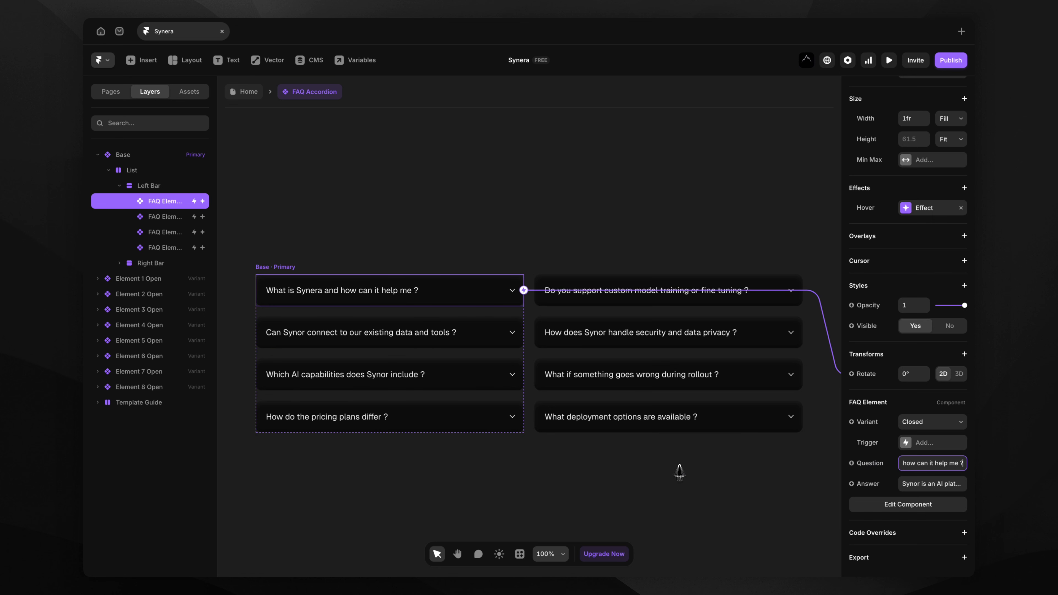
click(949, 484)
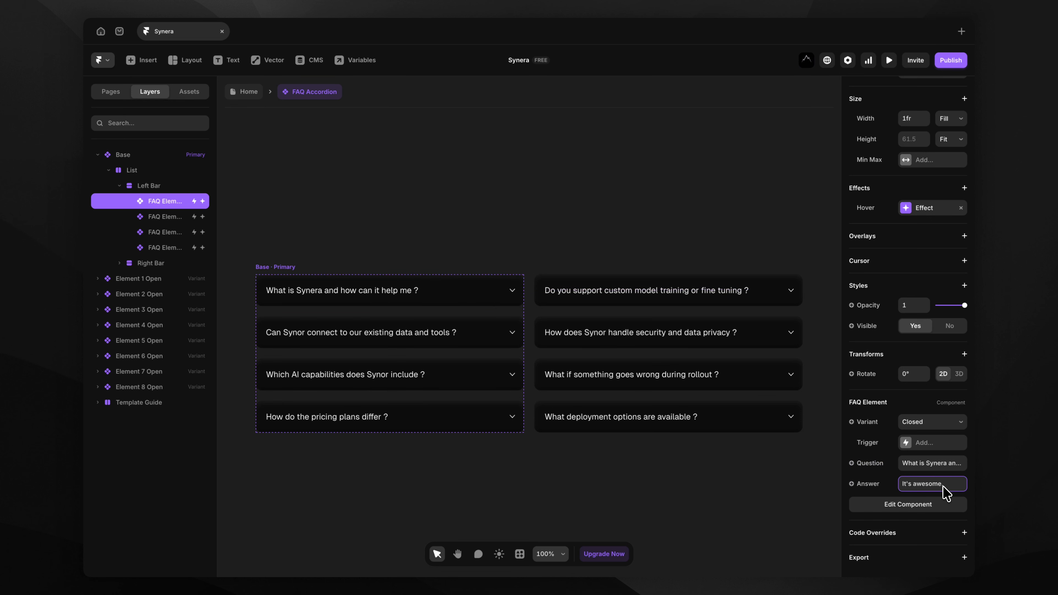
click(812, 161)
scroll(812, 161, down, 5)
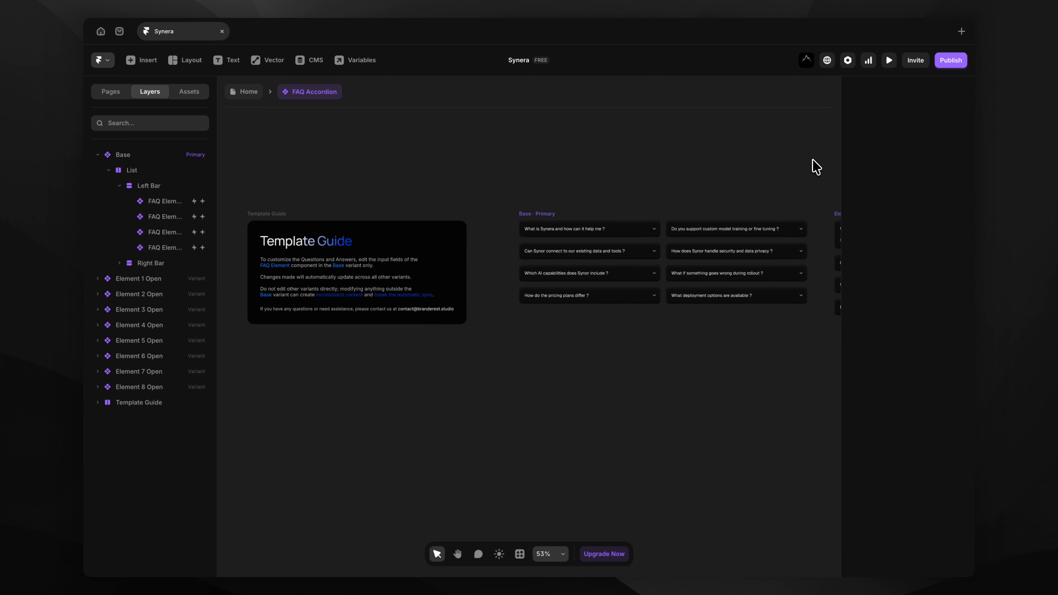
scroll(813, 160, right, 2)
scroll(814, 166, right, 5)
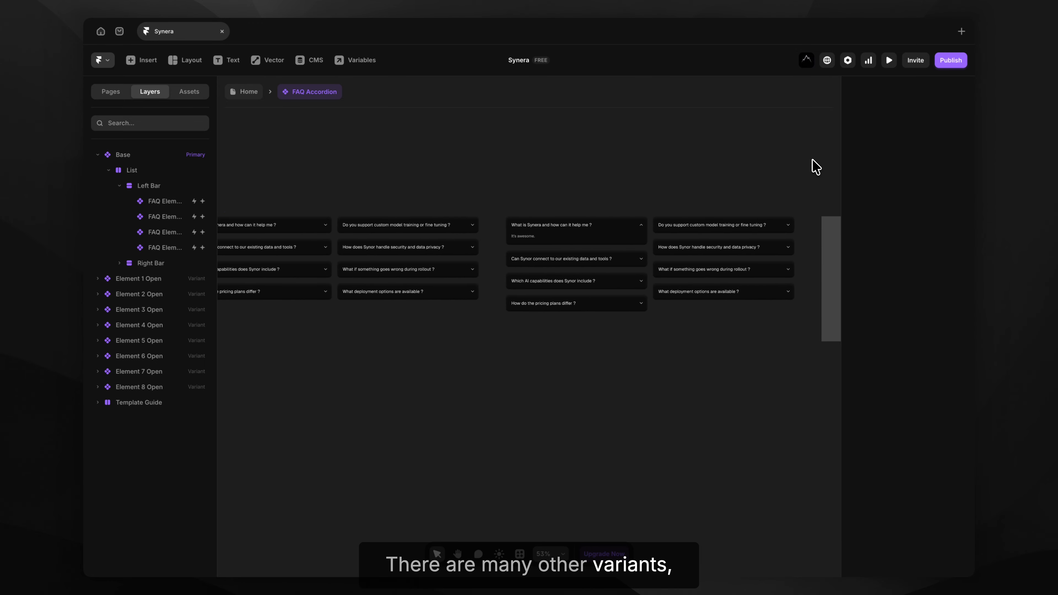
scroll(567, 245, up, 5)
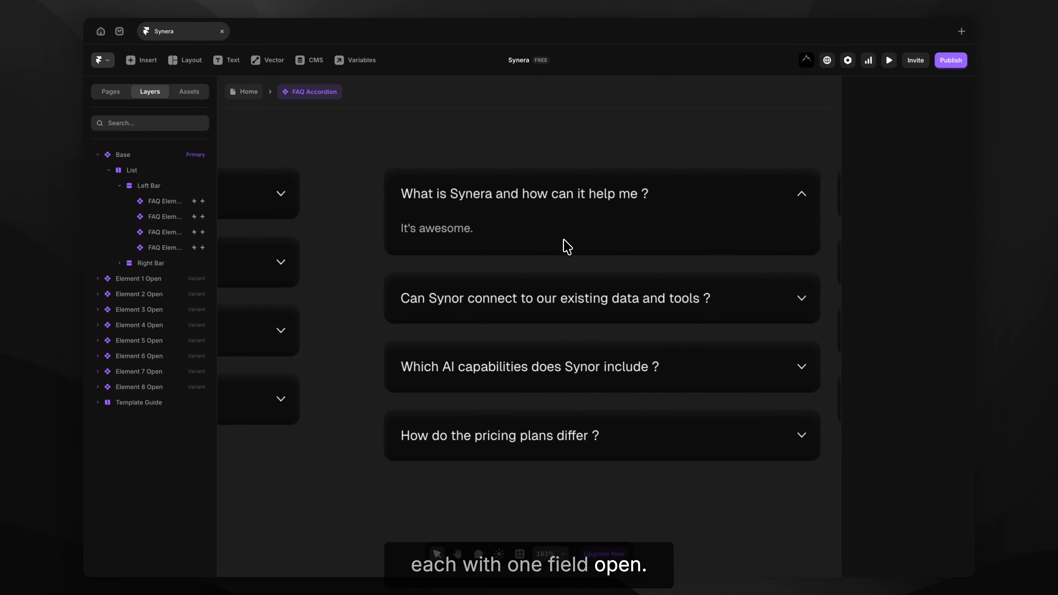
scroll(566, 246, down, 6)
scroll(566, 245, down, 1)
scroll(566, 246, right, 6)
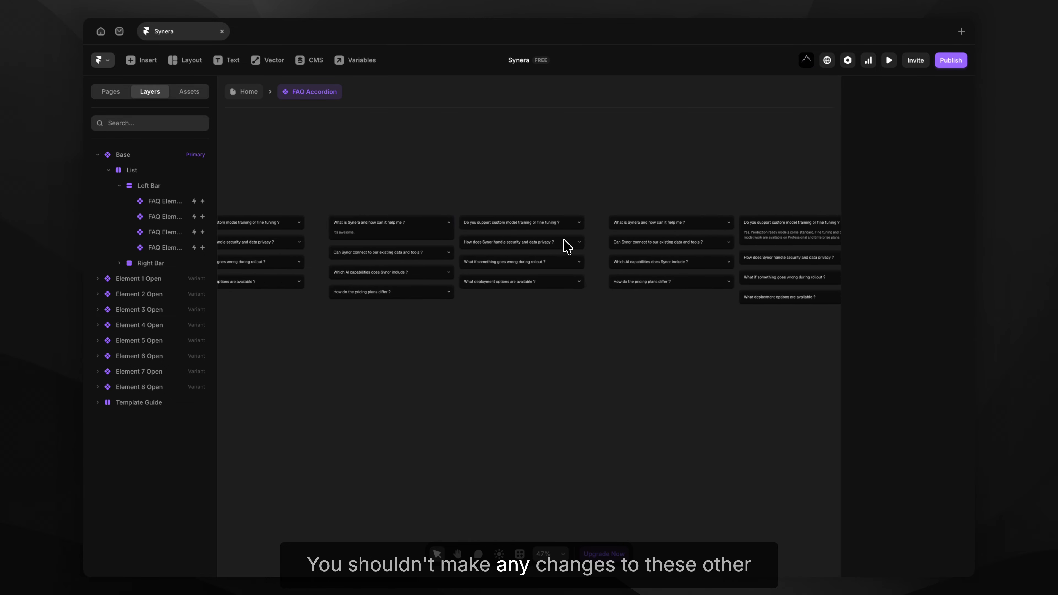
scroll(568, 245, right, 6)
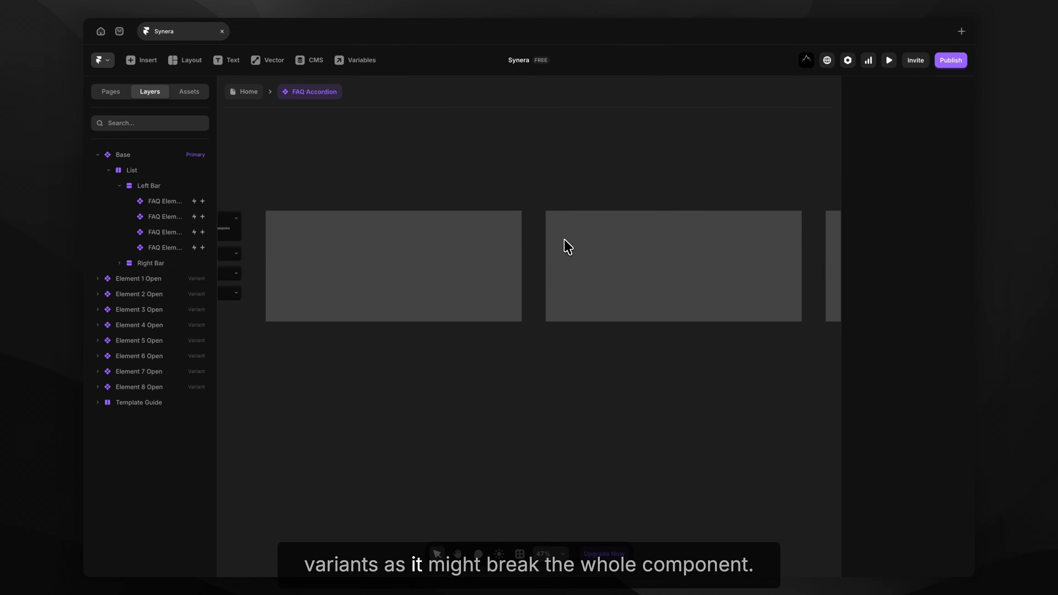
scroll(567, 246, down, 4)
scroll(687, 196, left, 10)
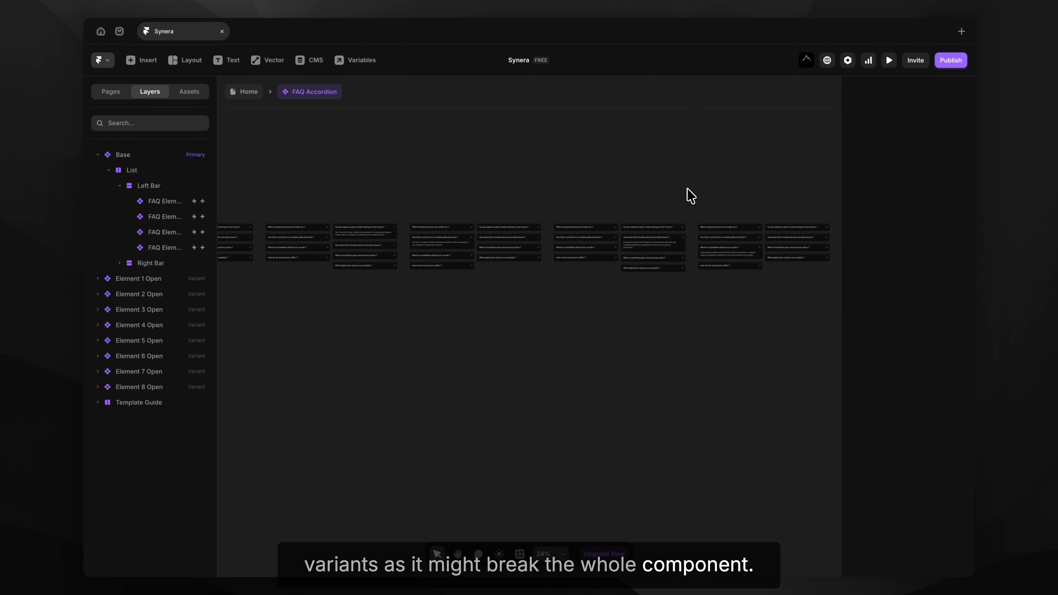
scroll(500, 208, up, 6)
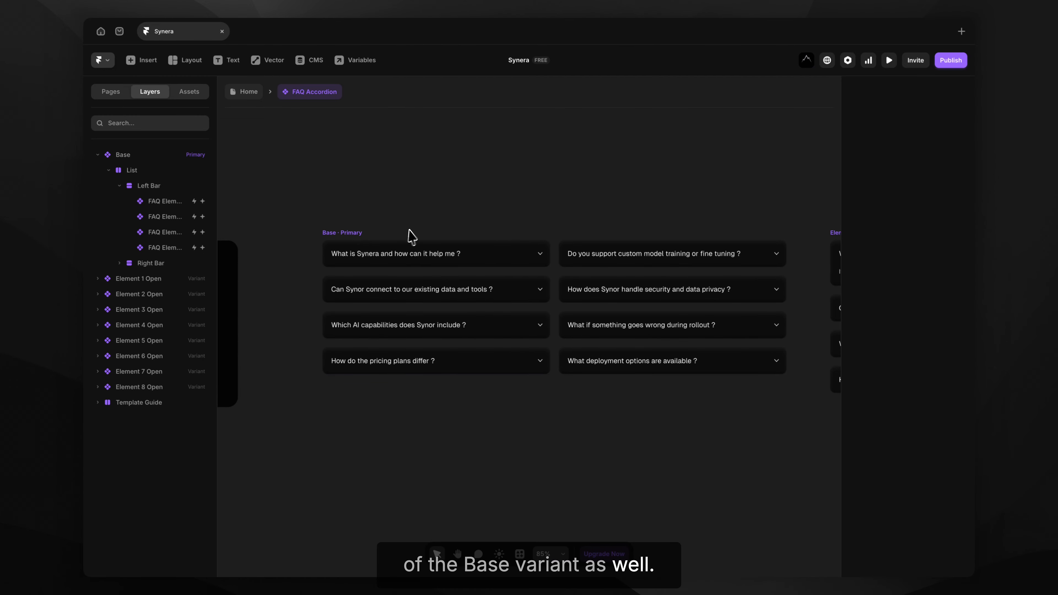
scroll(421, 181, left, 10)
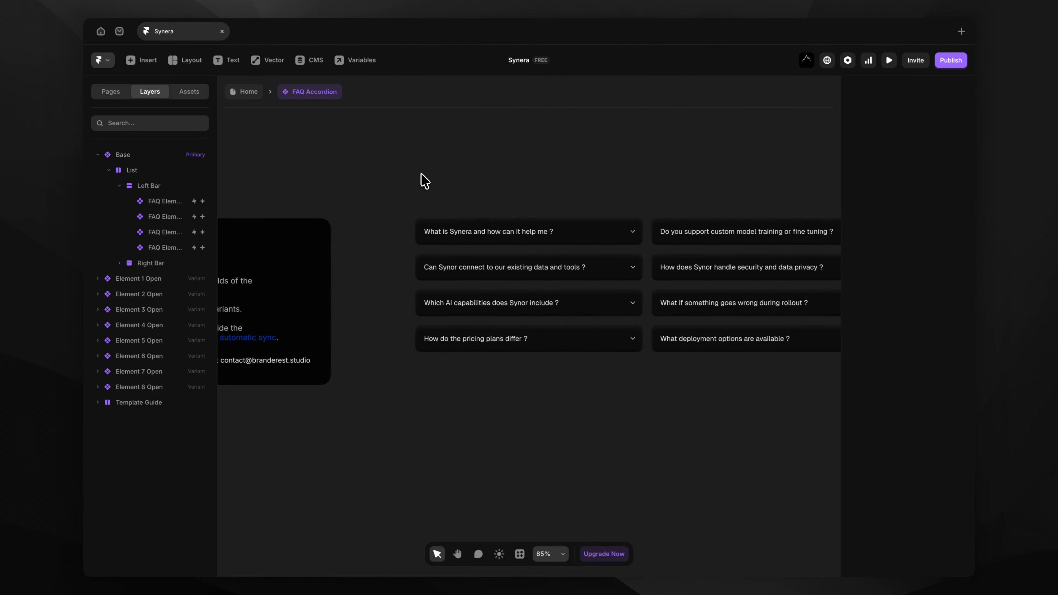
scroll(421, 181, left, 5)
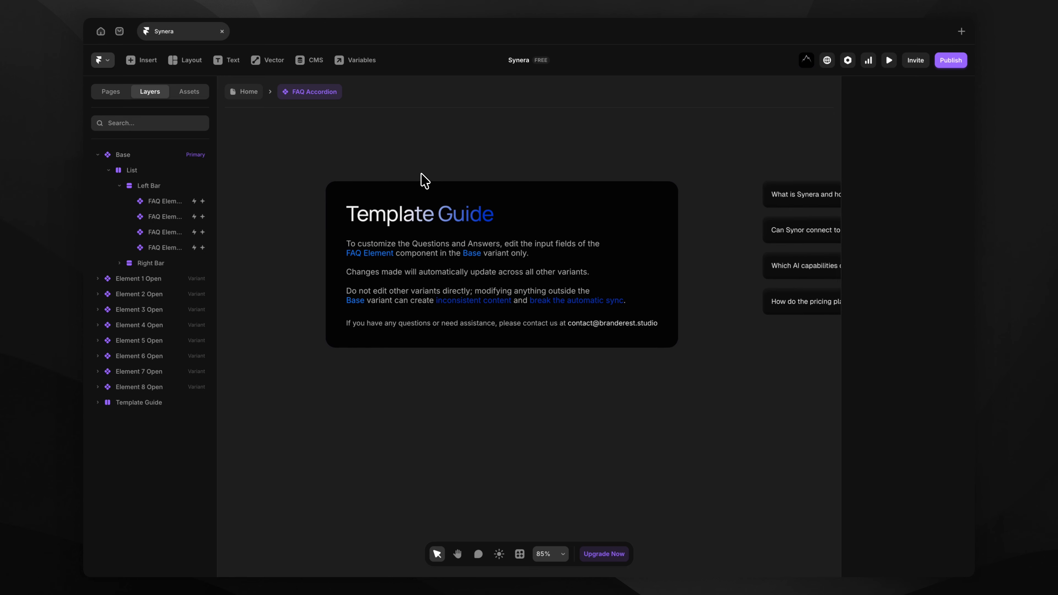
scroll(424, 181, down, 1)
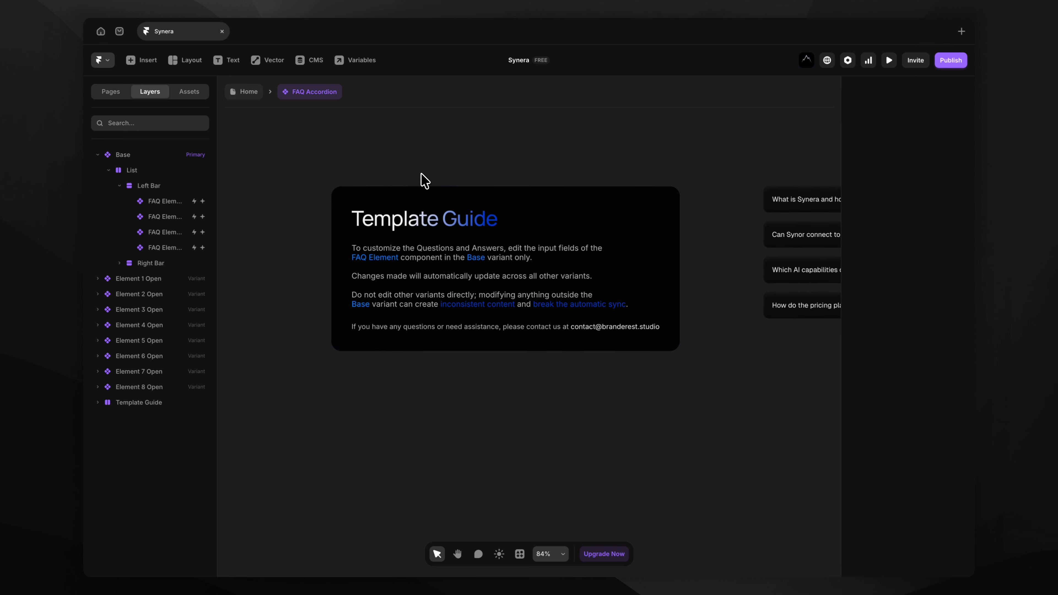
scroll(424, 180, down, 8)
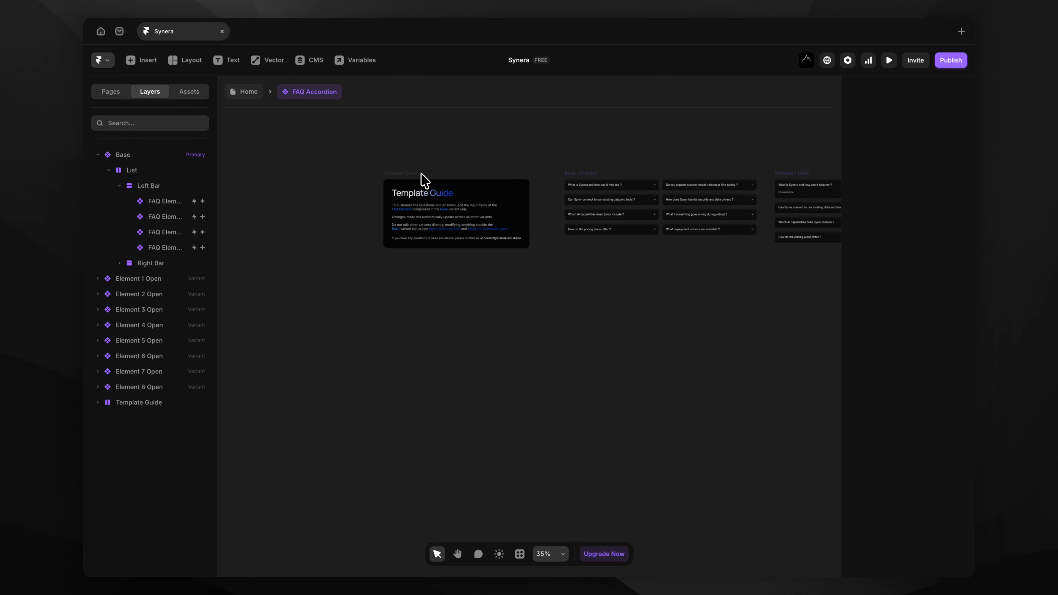
Return to the Home page and bring the hero headline into view.
click(249, 92)
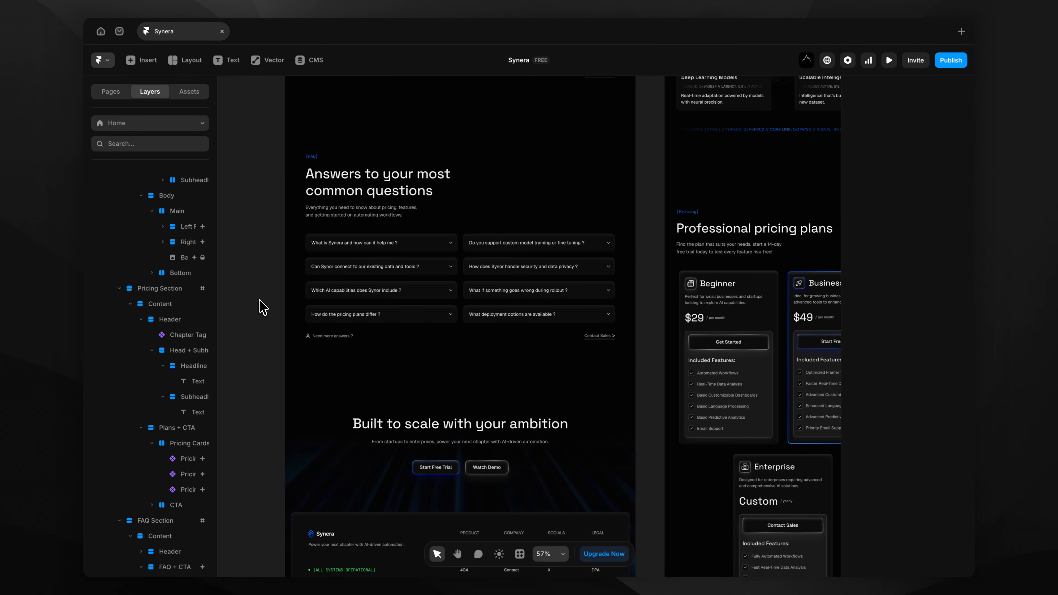
click(259, 307)
scroll(259, 308, down, 10)
scroll(261, 307, up, 15)
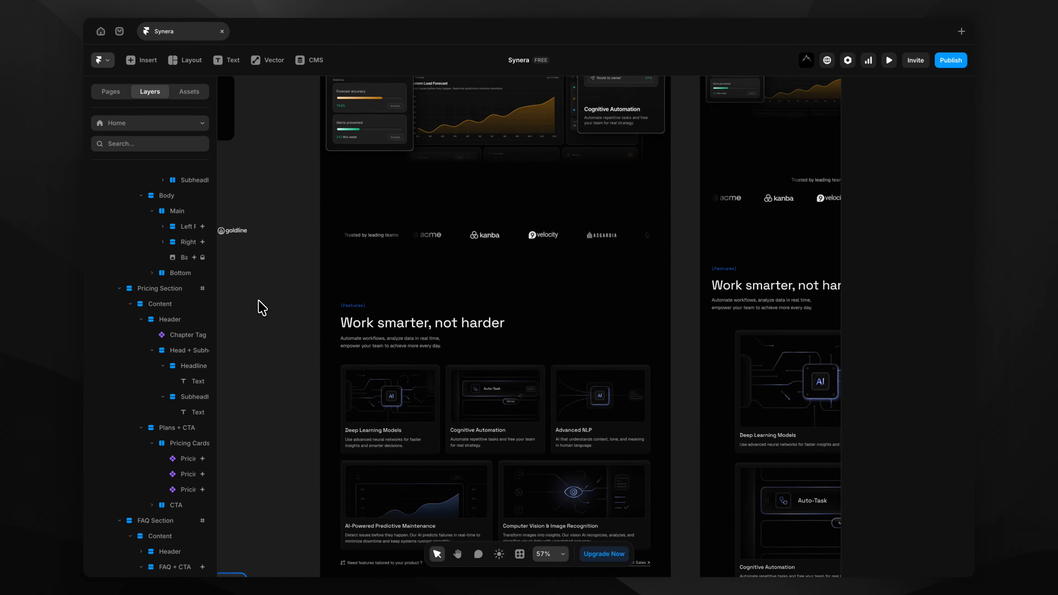
scroll(259, 304, down, 1)
scroll(259, 304, left, 1)
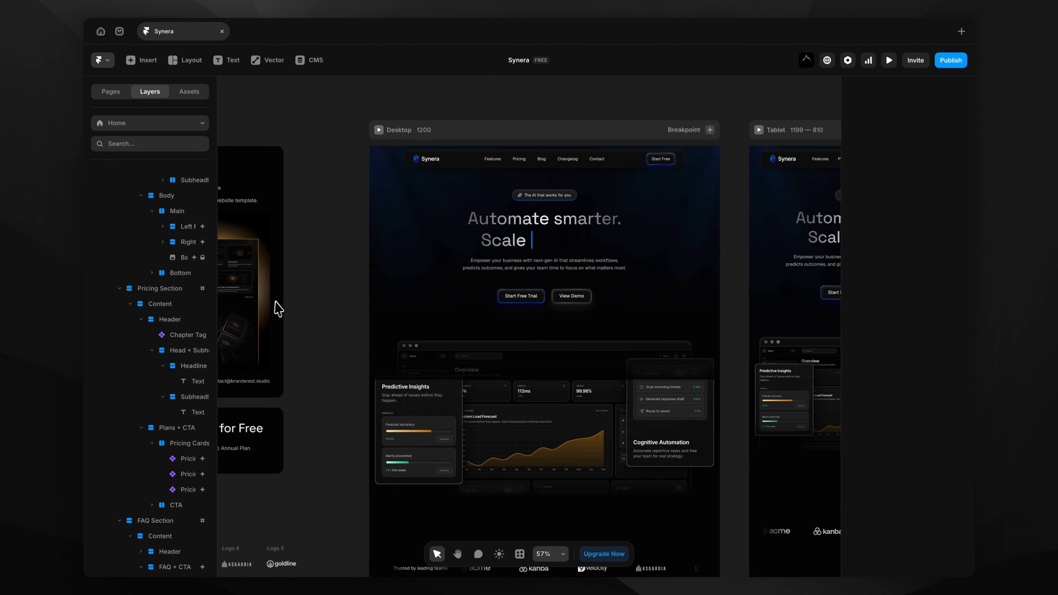
Change the hero headline's first line from 'Automate smarter.' to 'Automate better.'.
text(nger.)
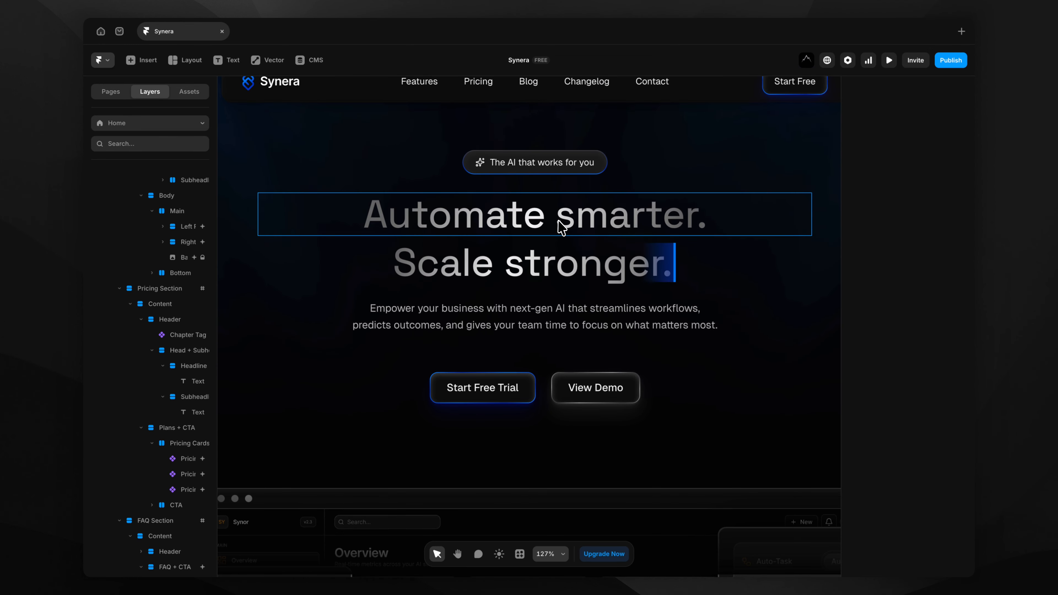
key(Escape)
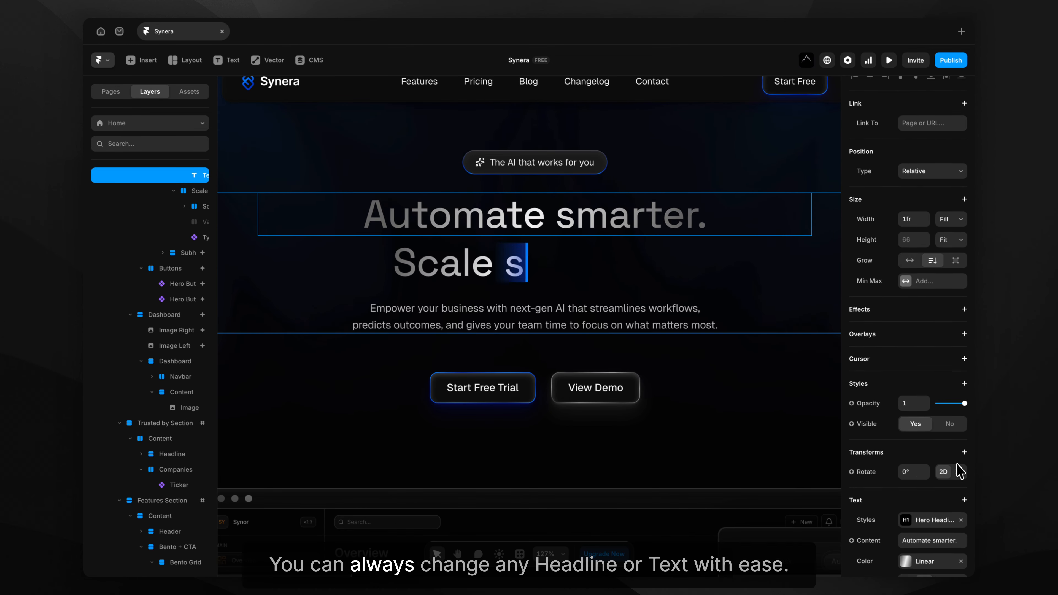
scroll(957, 472, down, 2)
key(BackSpace)
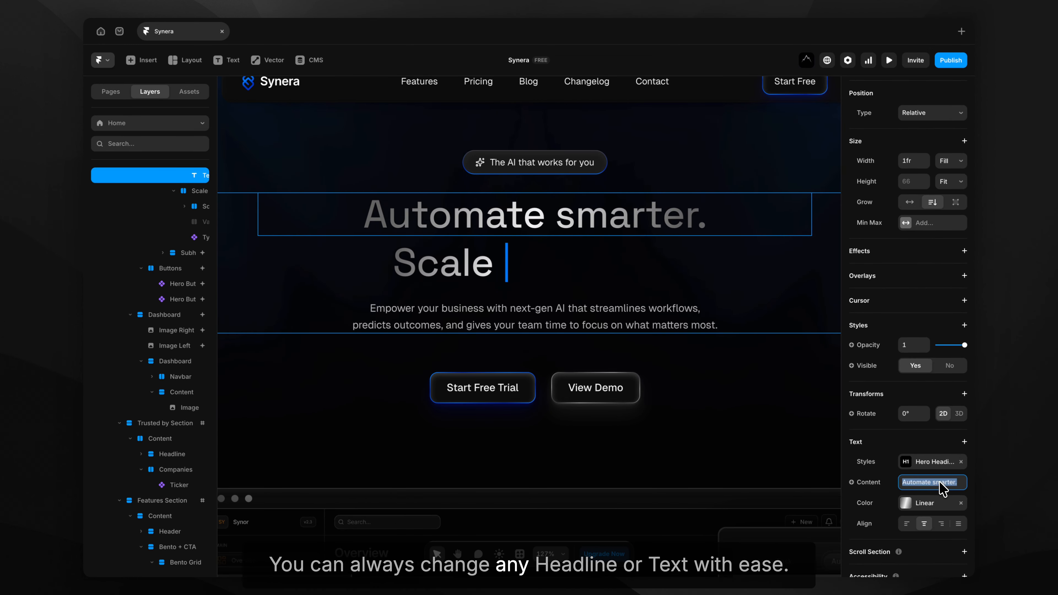
text(fast)
key(BackSpace)
key(BackSpace)
key(BackSpace)
key(BackSpace)
key(BackSpace)
key(BackSpace)
key(BackSpace)
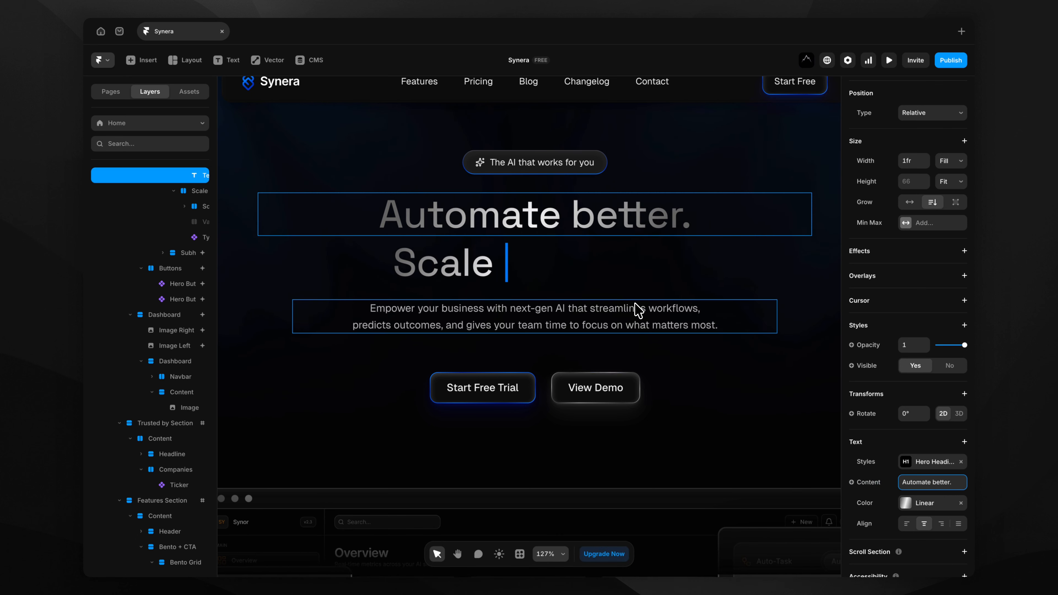
scroll(537, 286, down, 3)
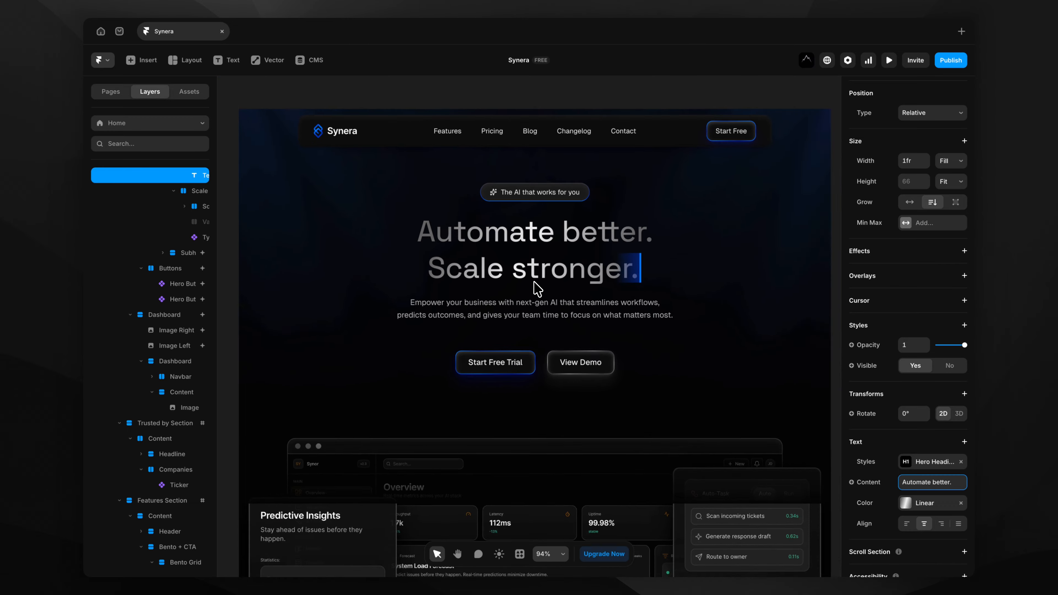
scroll(537, 288, down, 2)
click(299, 321)
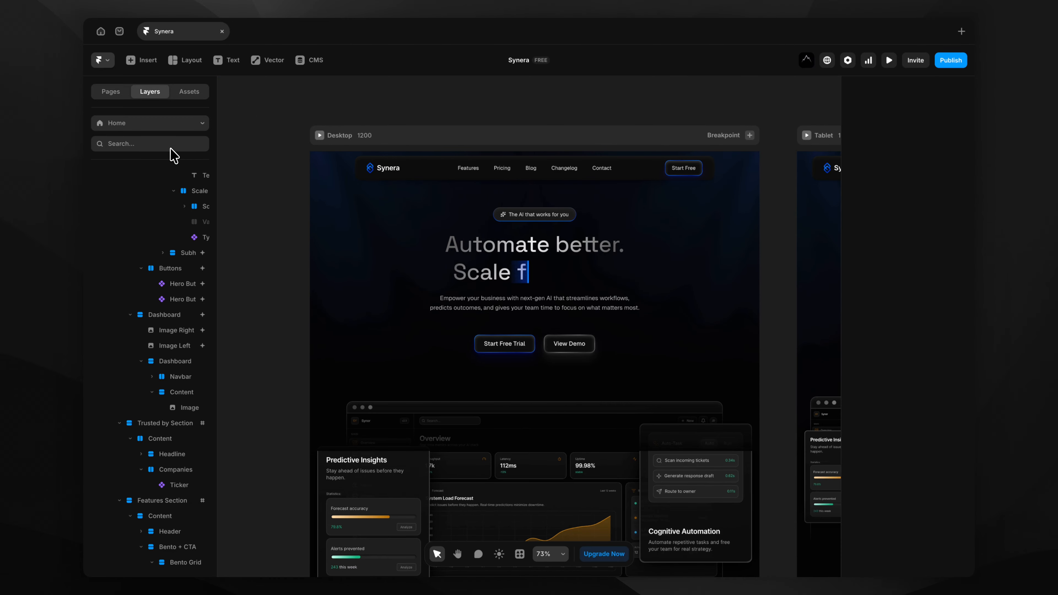
Open the /pricing page and select the 'What's included' Feature Comparison table.
click(119, 95)
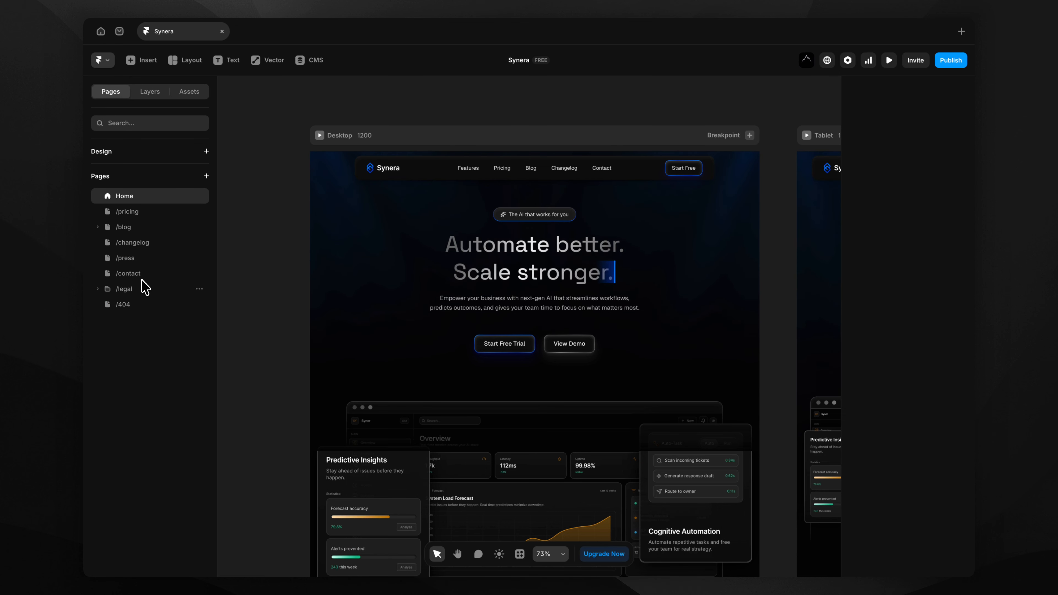
click(127, 211)
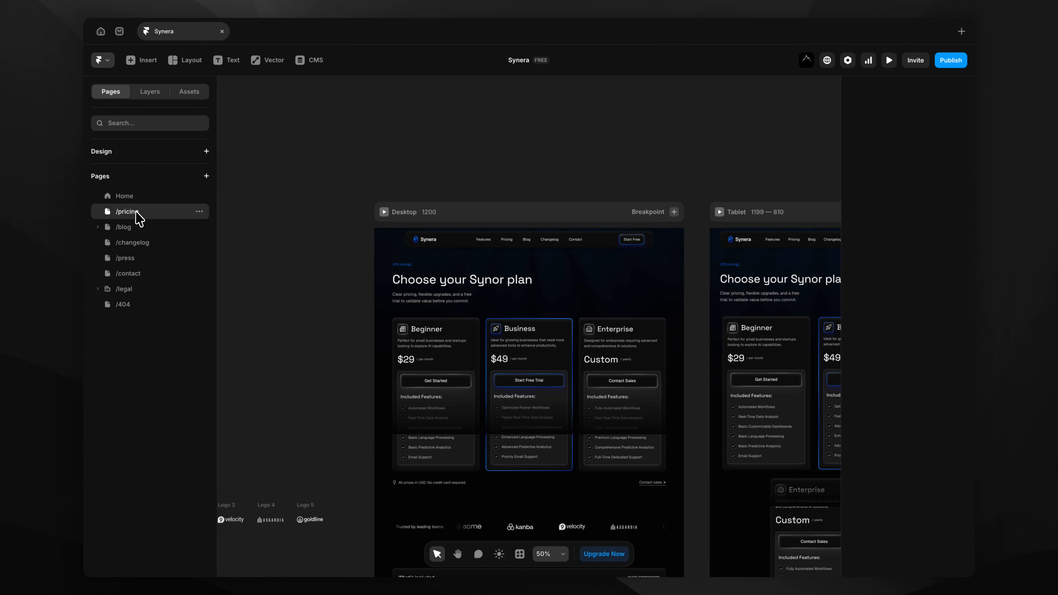
scroll(506, 184, down, 5)
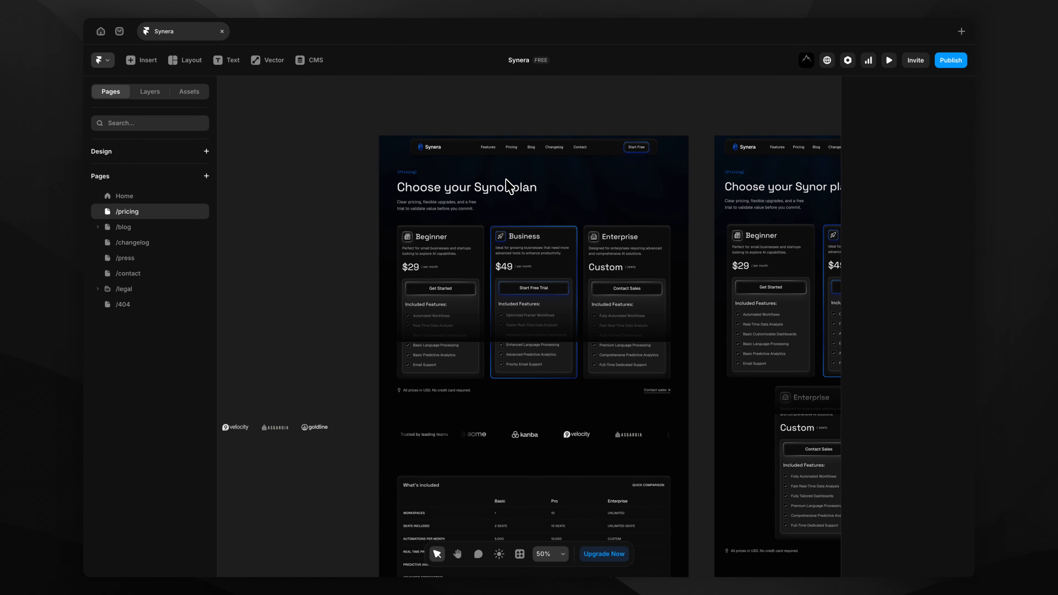
scroll(506, 184, down, 6)
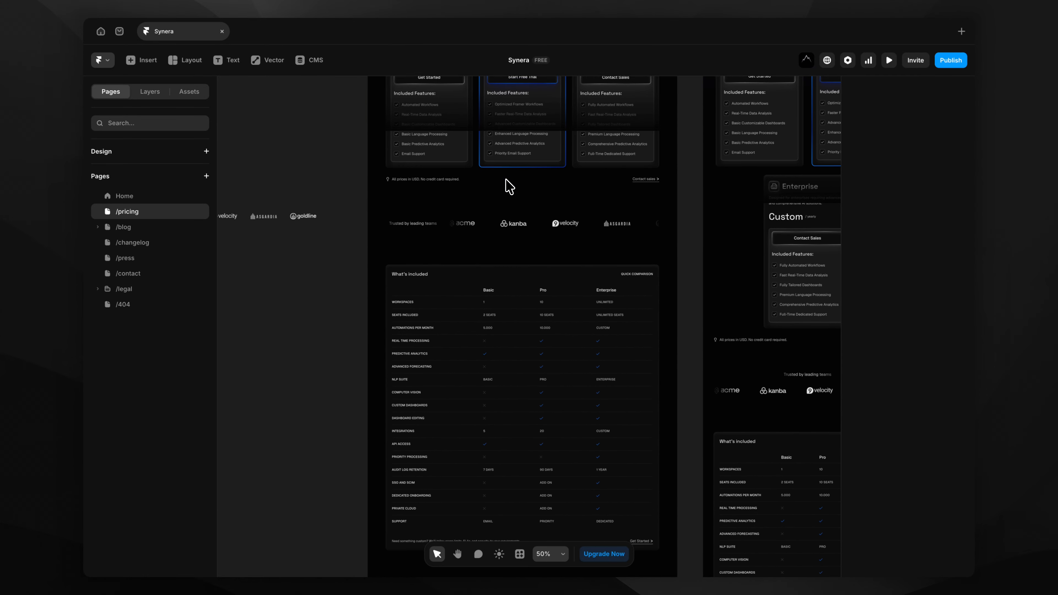
scroll(509, 186, down, 12)
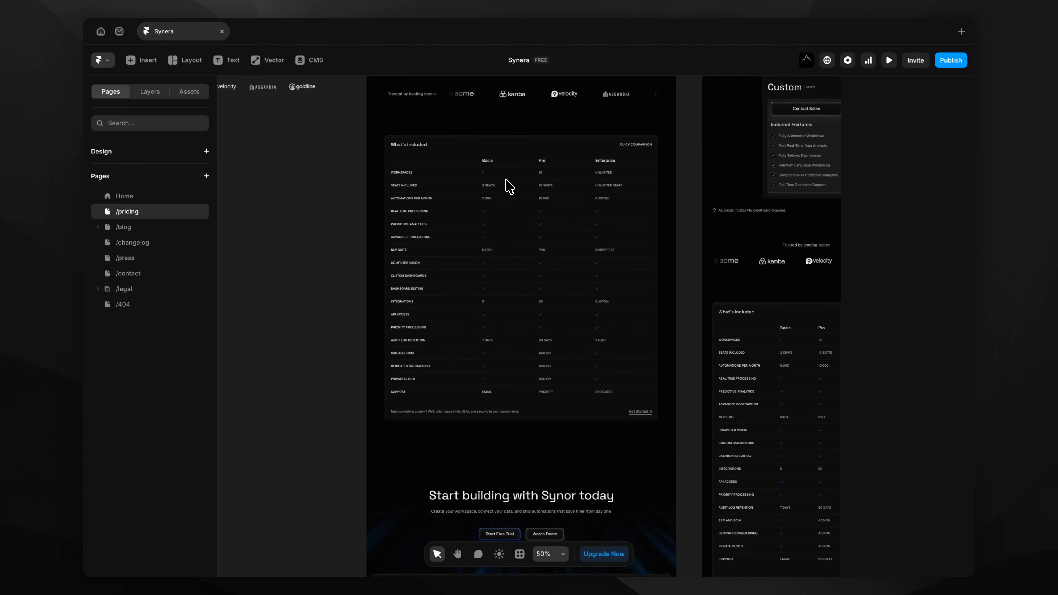
scroll(509, 186, up, 20)
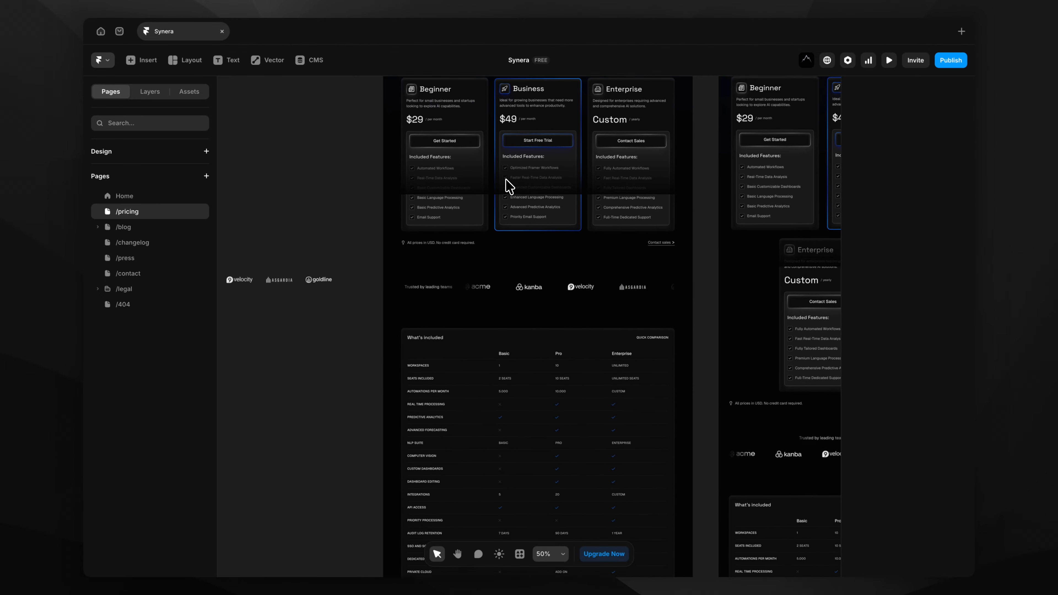
scroll(506, 179, up, 2)
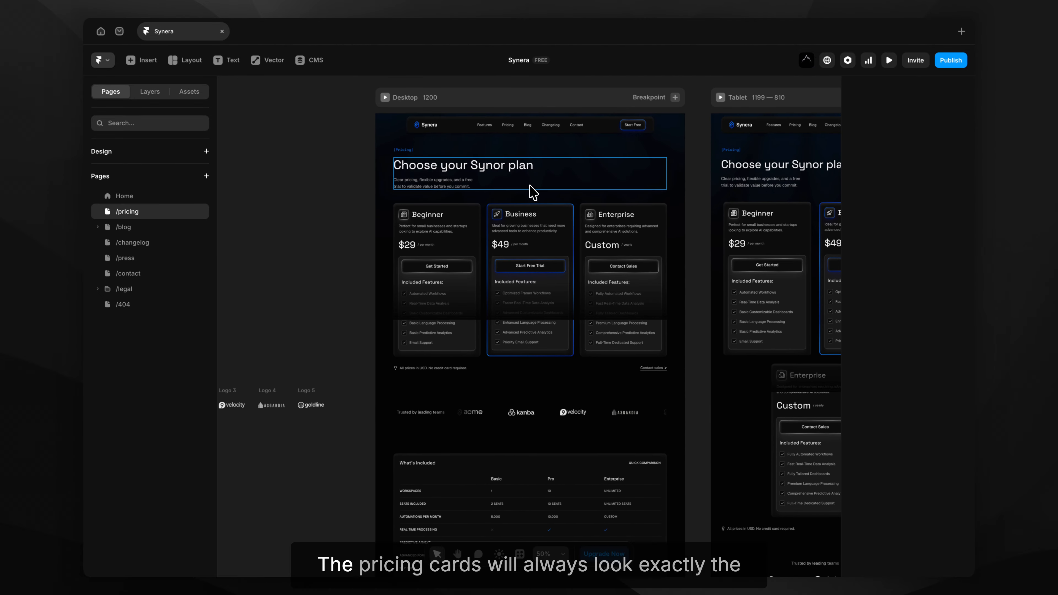
scroll(533, 186, up, 5)
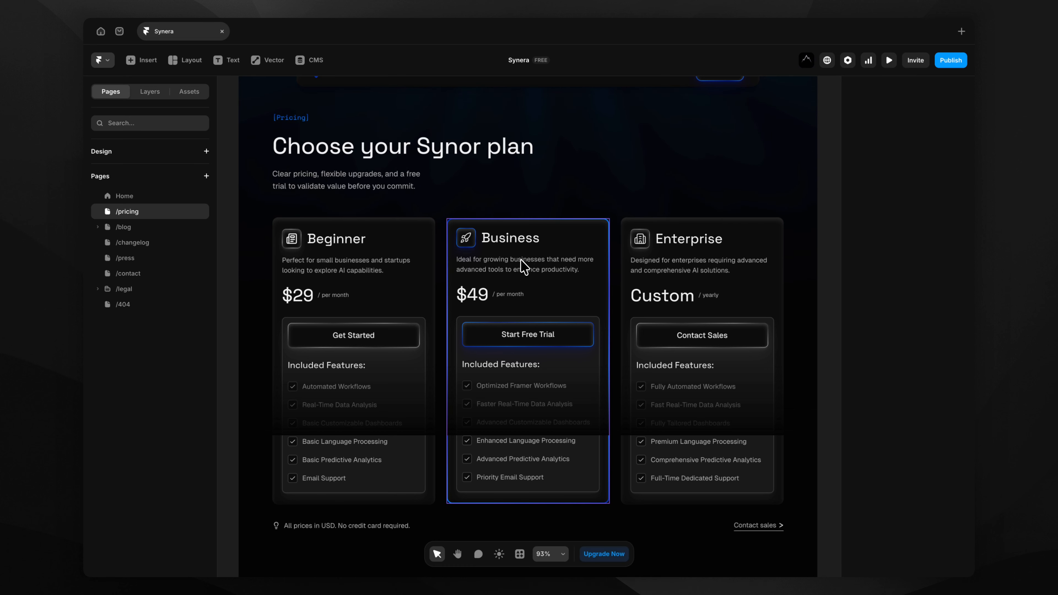
scroll(541, 283, down, 10)
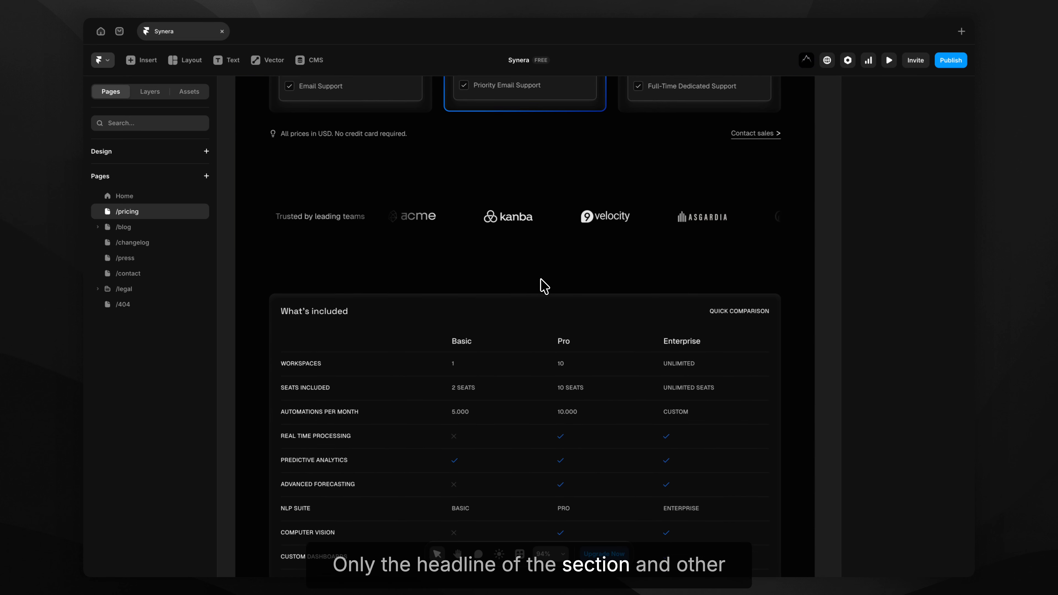
scroll(544, 286, down, 5)
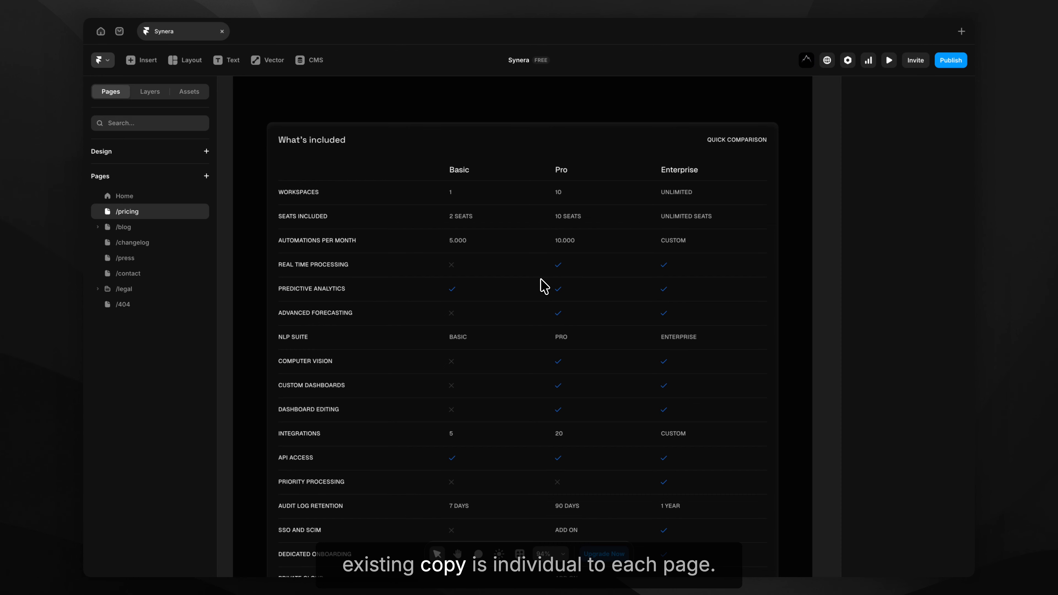
click(330, 269)
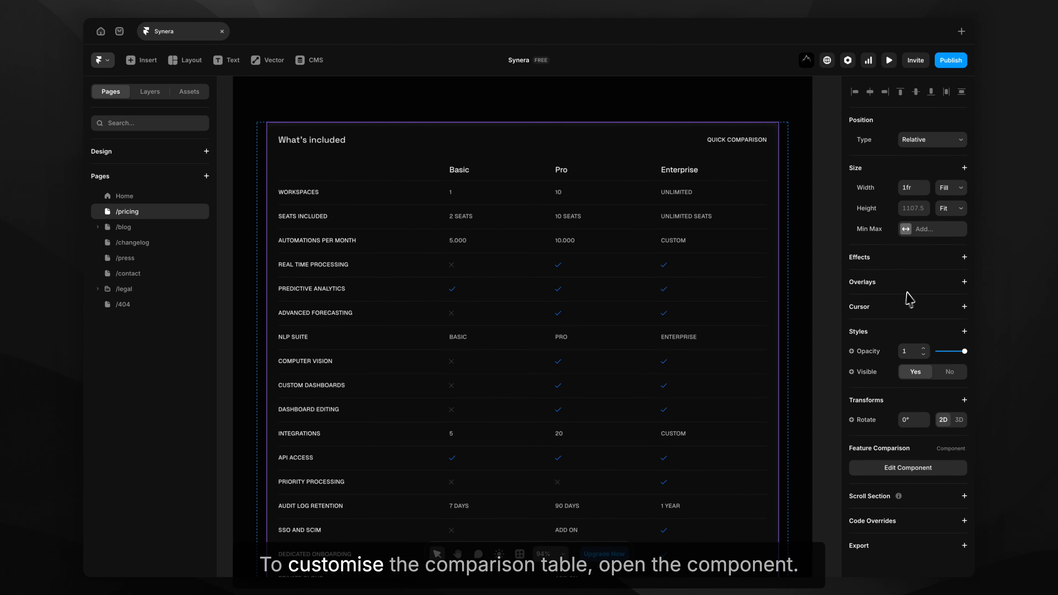
Edit the Feature Comparison component and rename the WORKSPACES row label to Spaces.
click(875, 469)
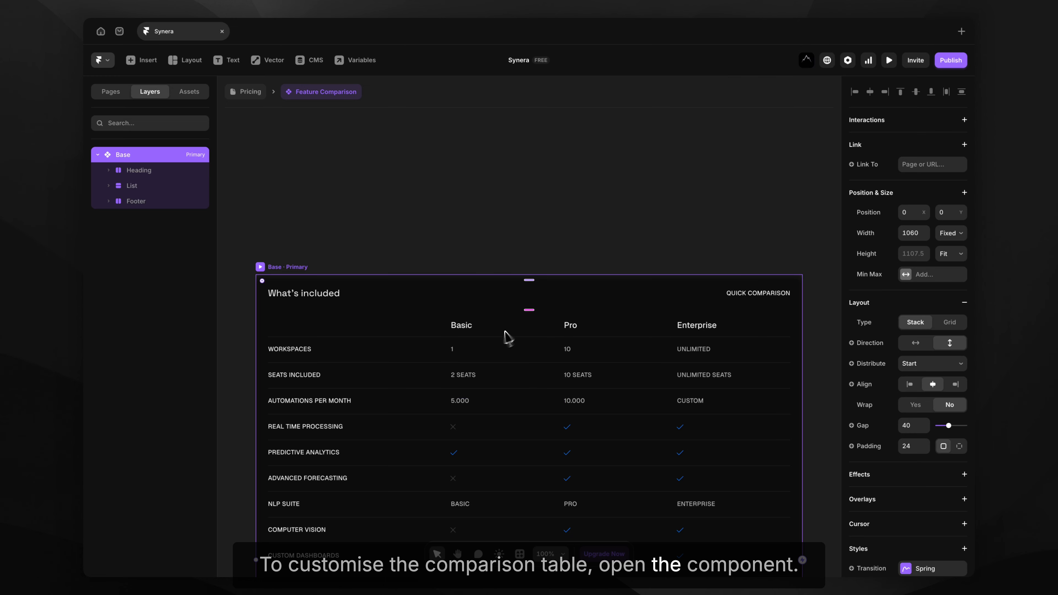
scroll(480, 175, down, 5)
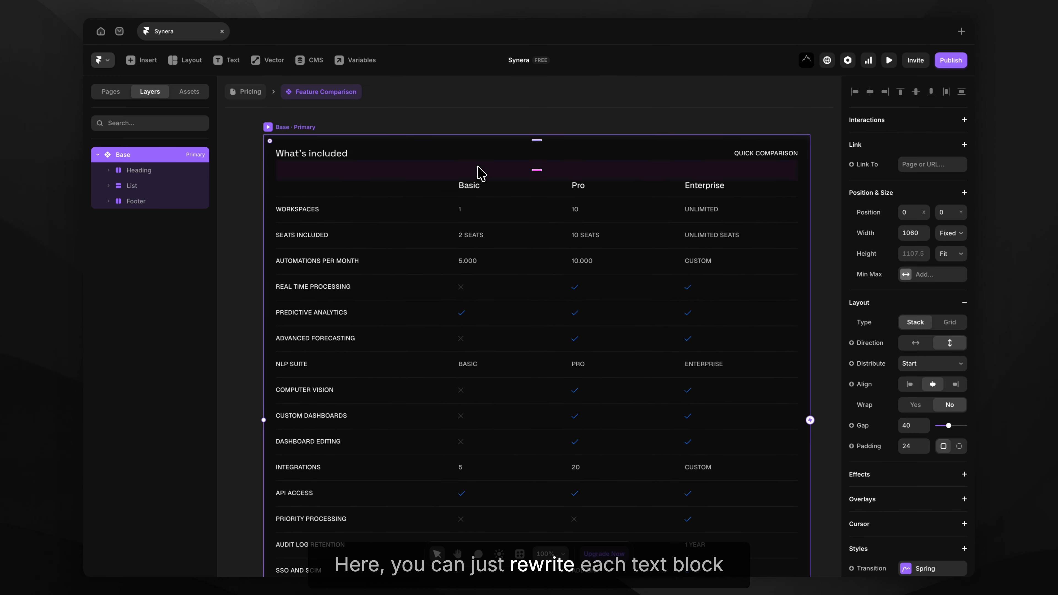
click(293, 209)
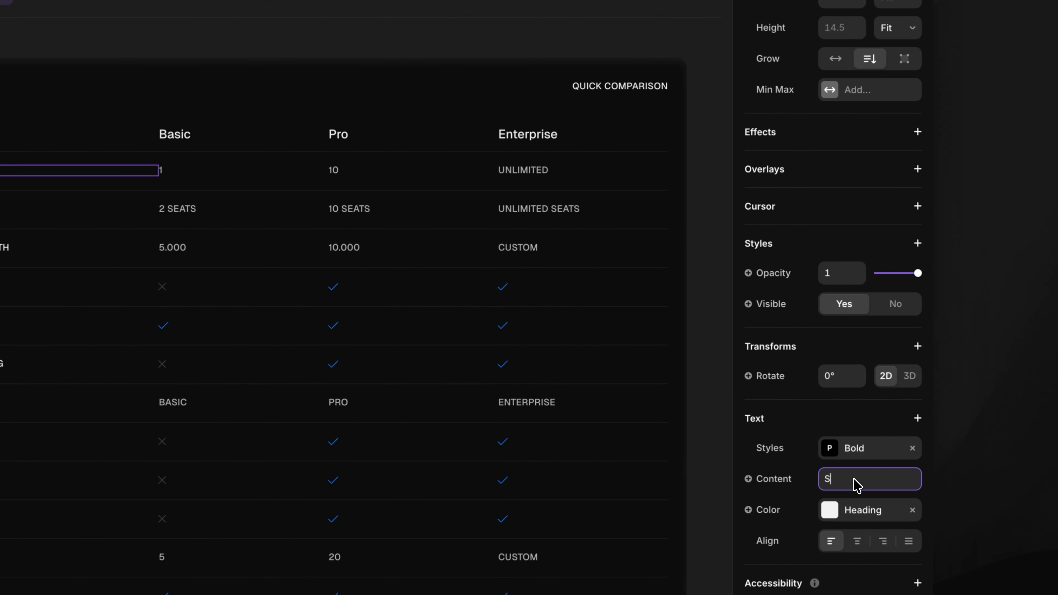
click(853, 479)
text(Spaces)
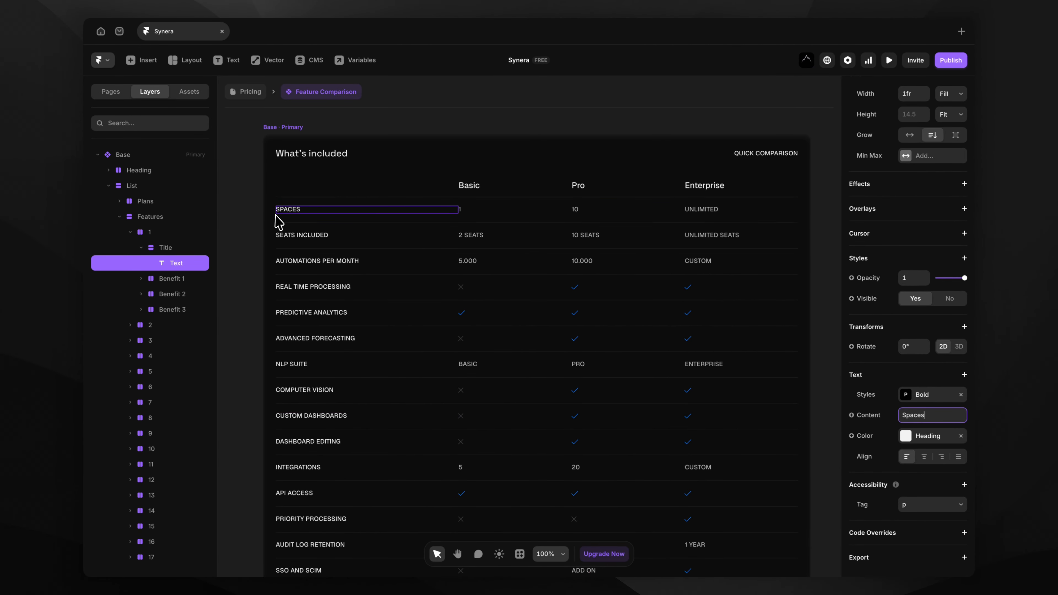
Change the Basic plan's Spaces value from 1 to 5.
click(630, 142)
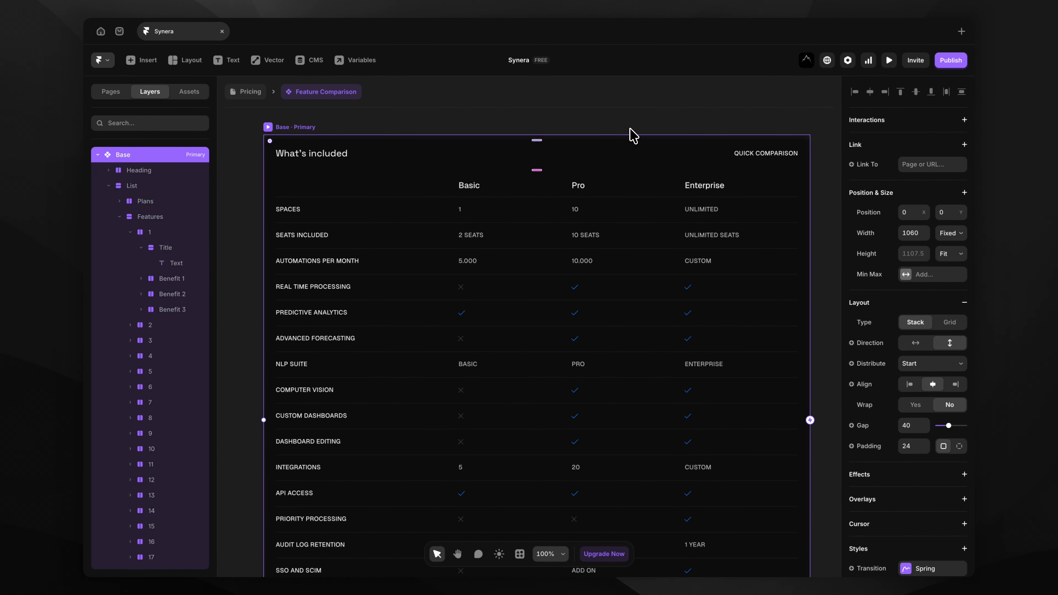
click(464, 215)
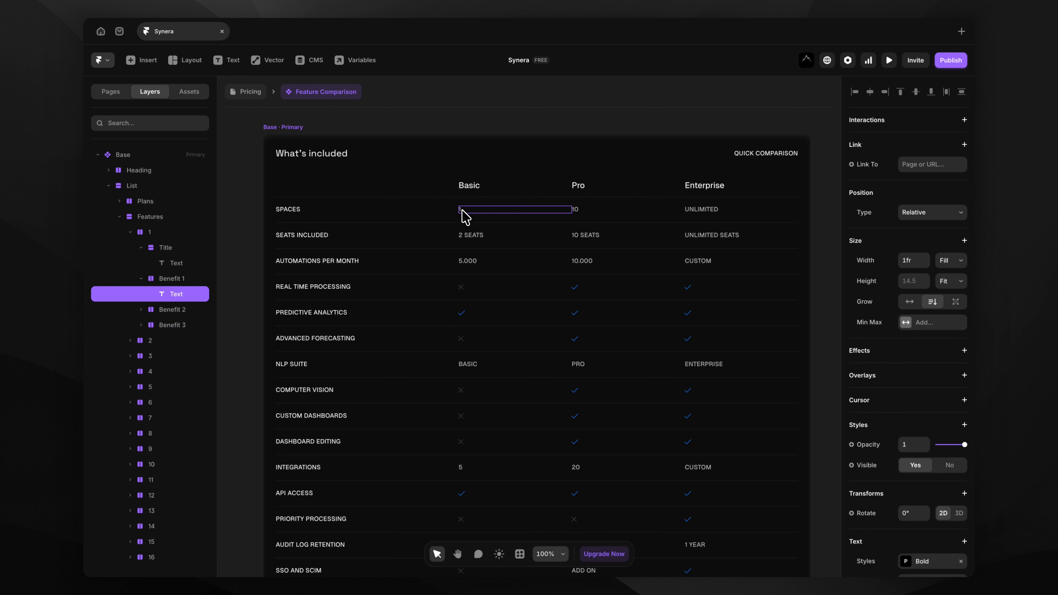
scroll(938, 536, down, 2)
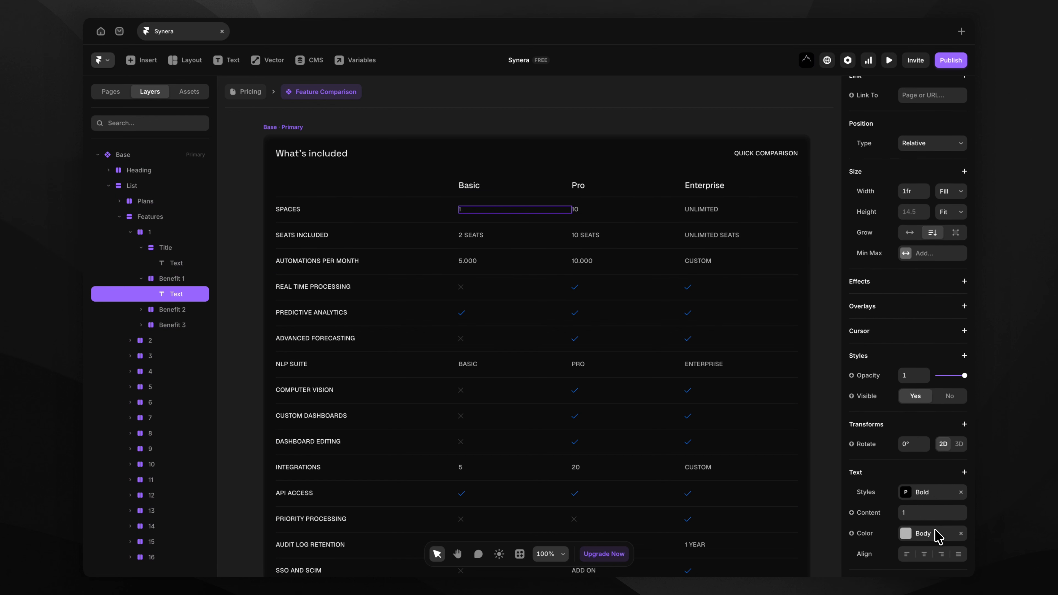
click(914, 514)
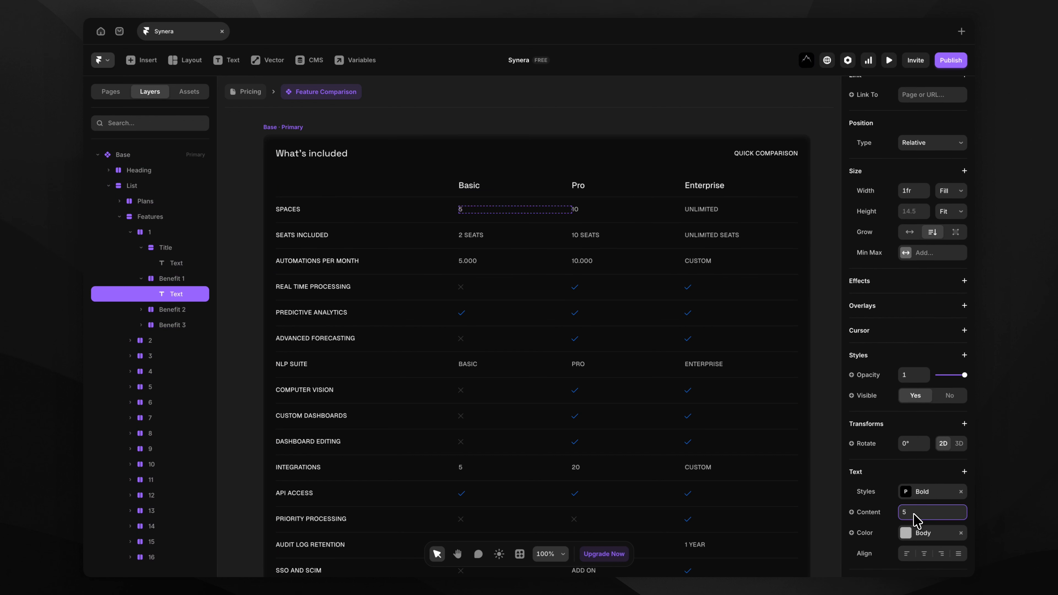
click(829, 333)
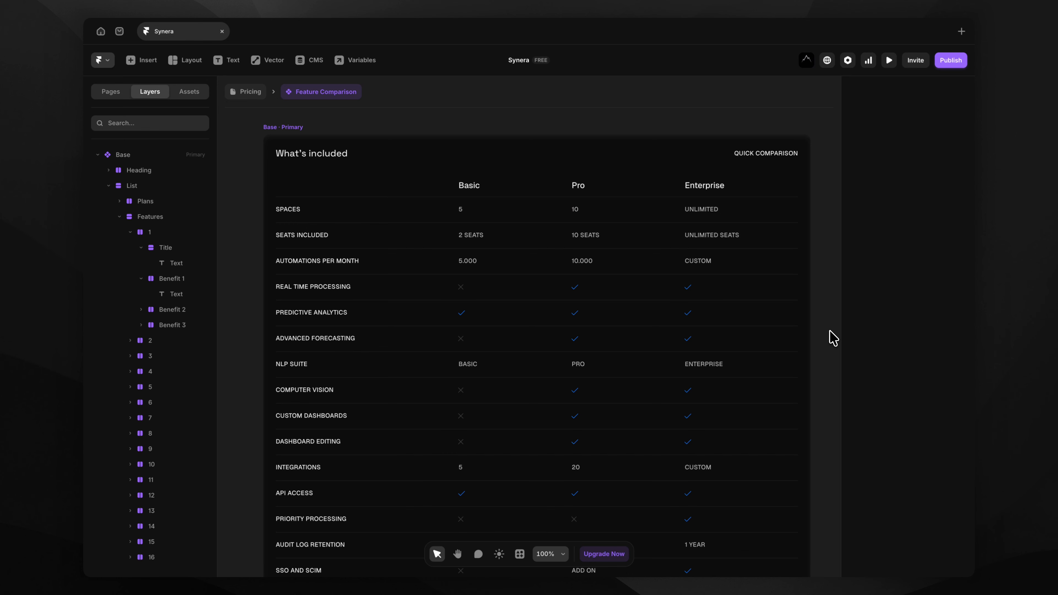
scroll(832, 337, down, 5)
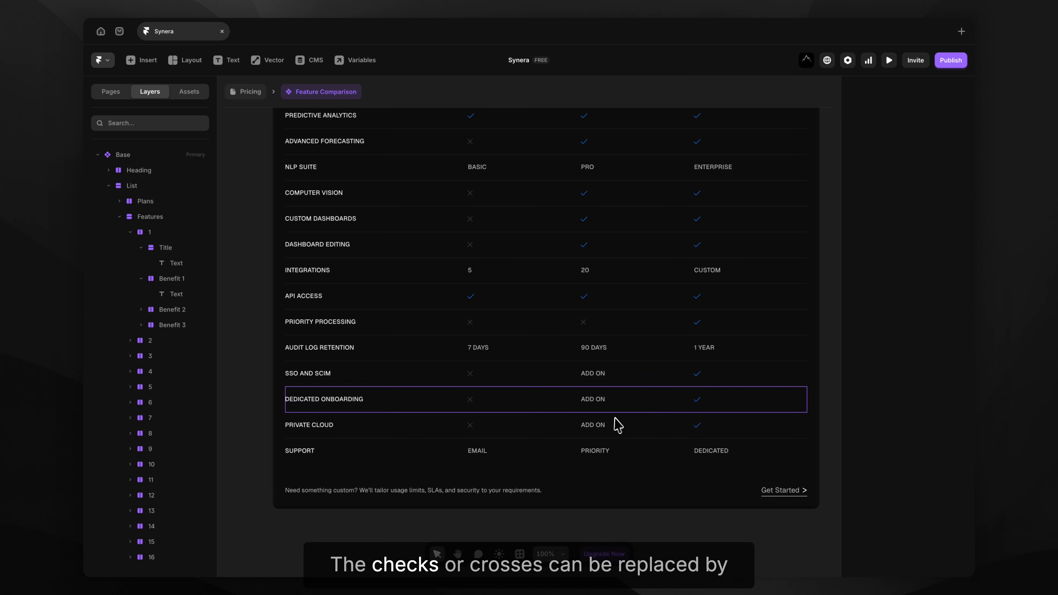
Pick out the cross icon in the PRIORITY PROCESSING row.
click(483, 301)
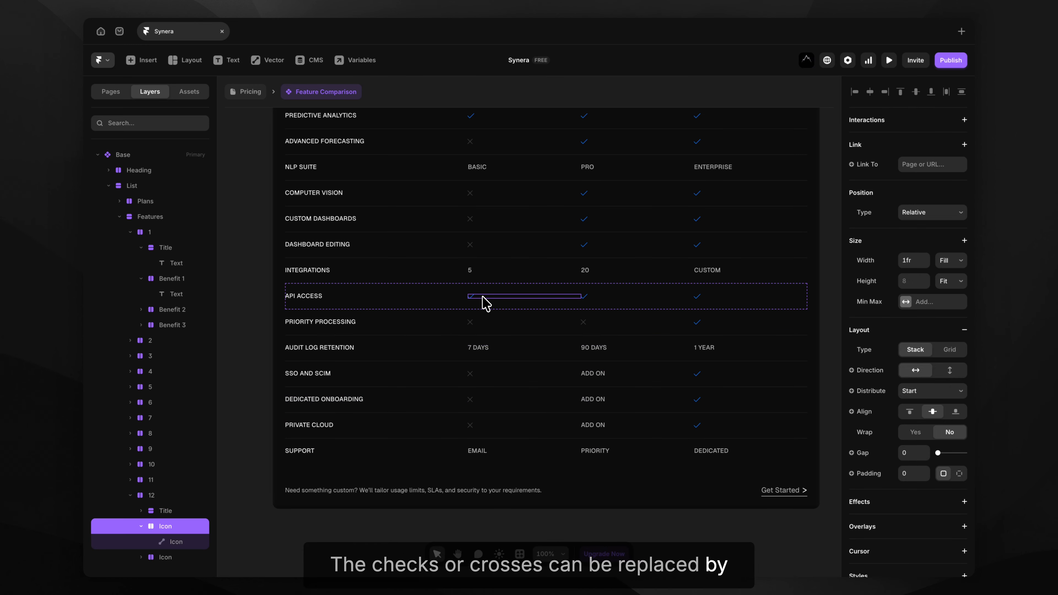
click(187, 541)
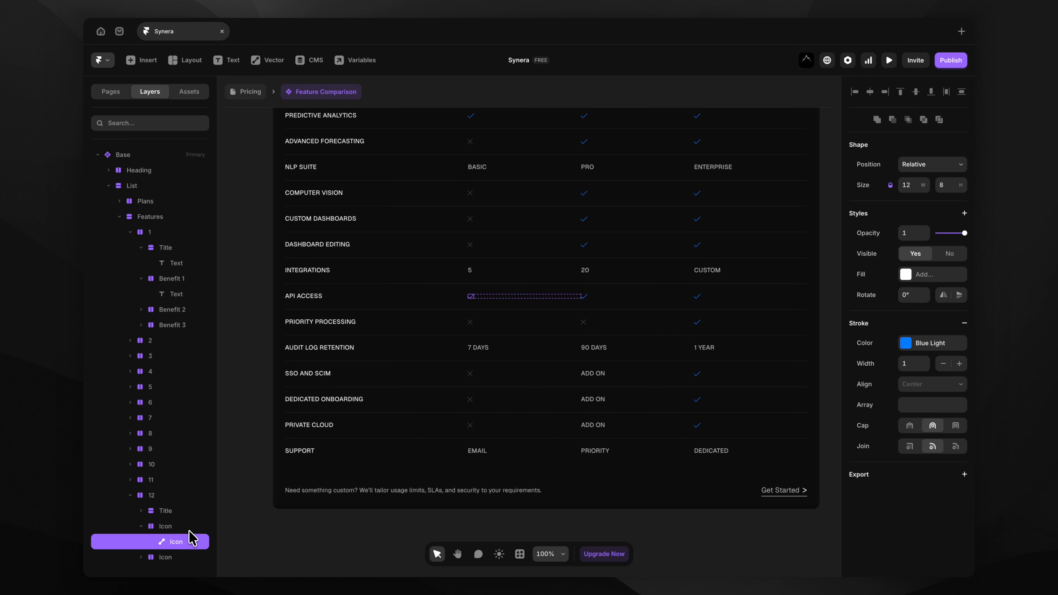
scroll(489, 315, up, 5)
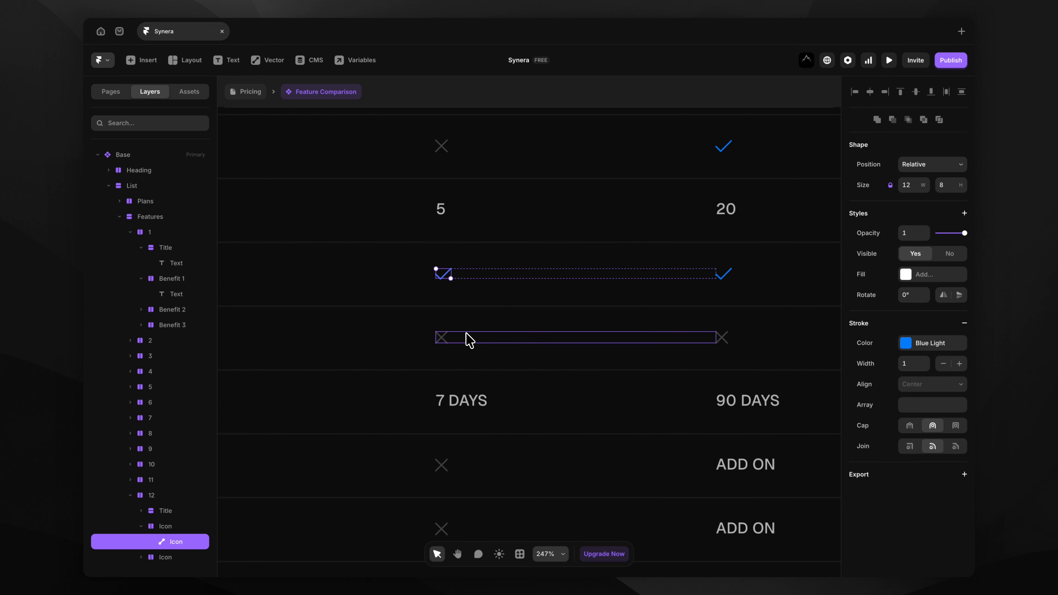
click(468, 340)
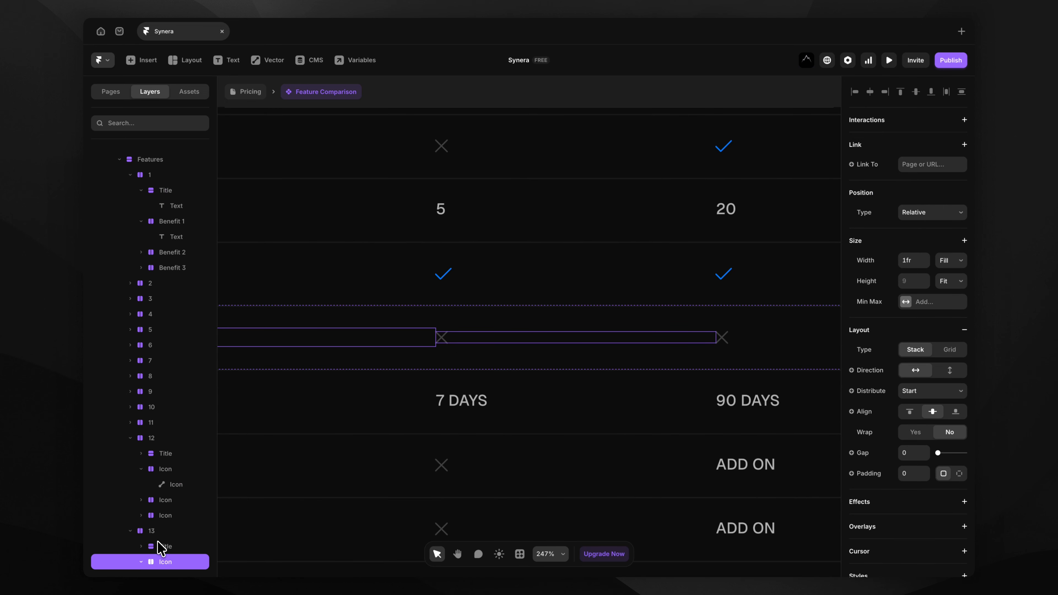
Replace the Basic check in the API ACCESS row with the cross icon.
scroll(174, 547, down, 3)
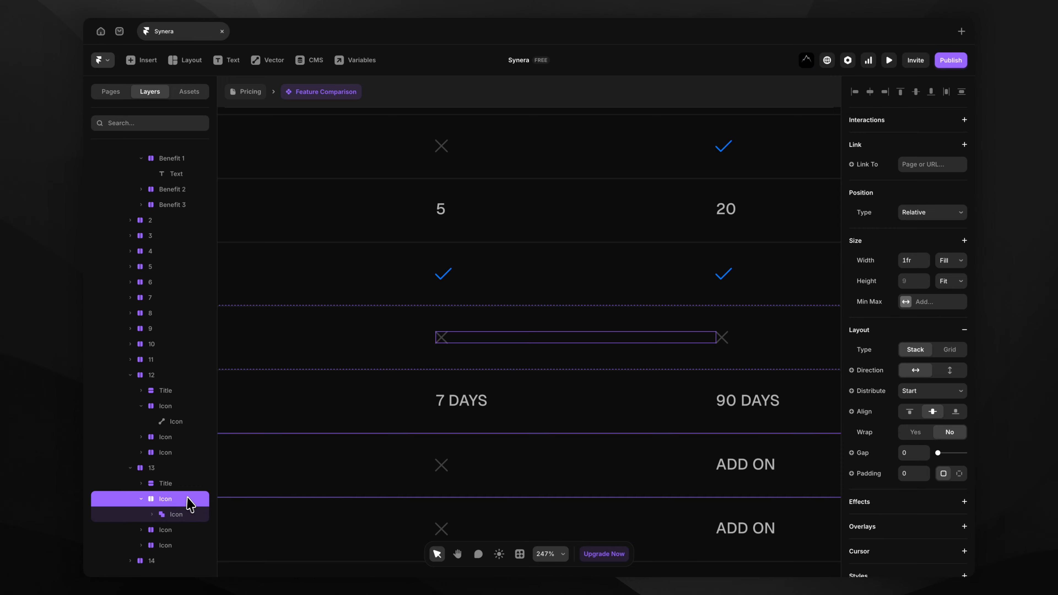
scroll(381, 344, down, 4)
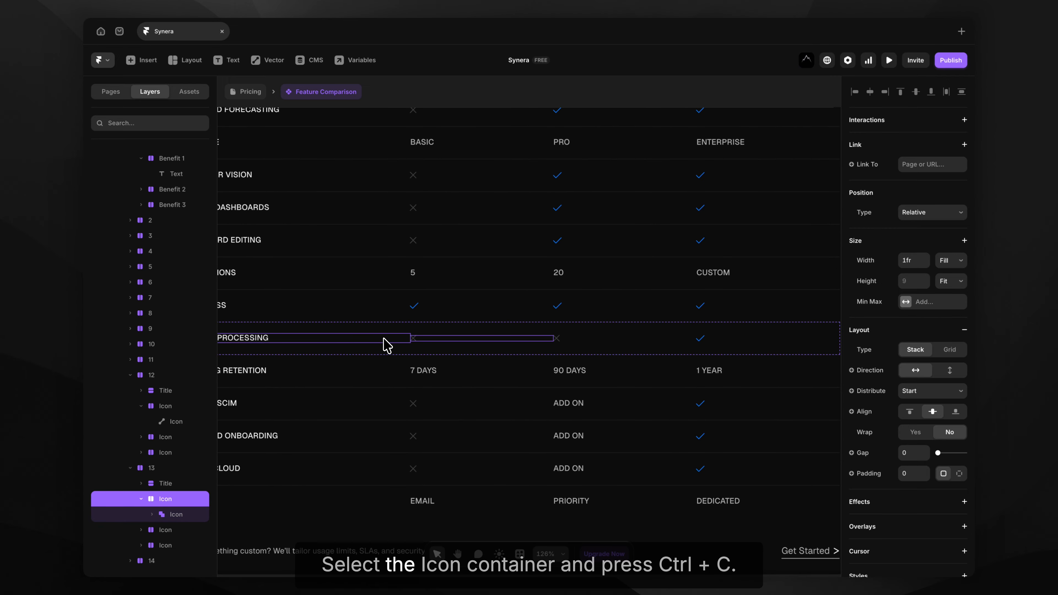
click(429, 308)
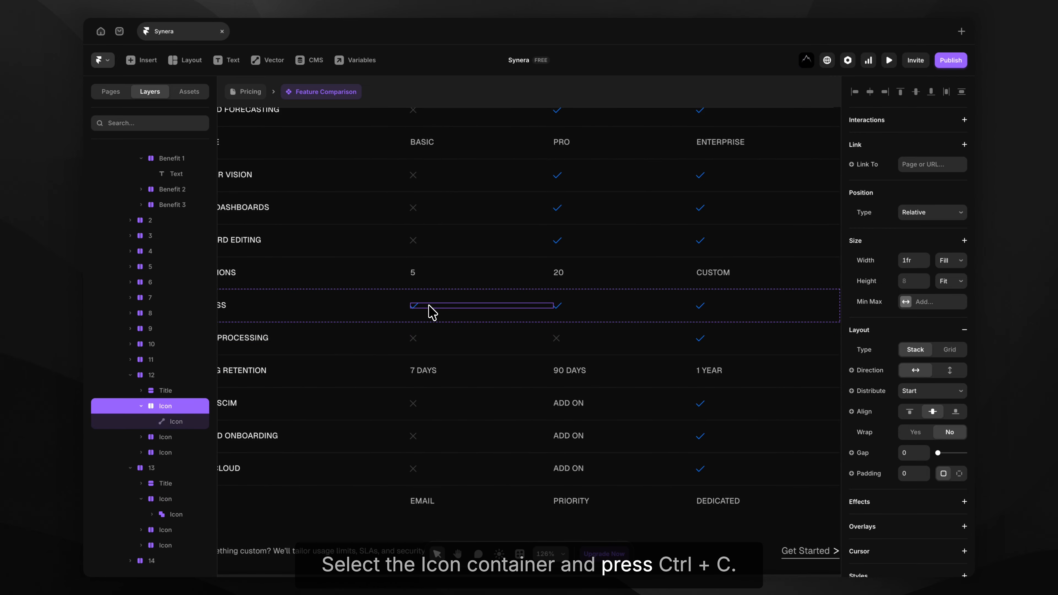
click(162, 379)
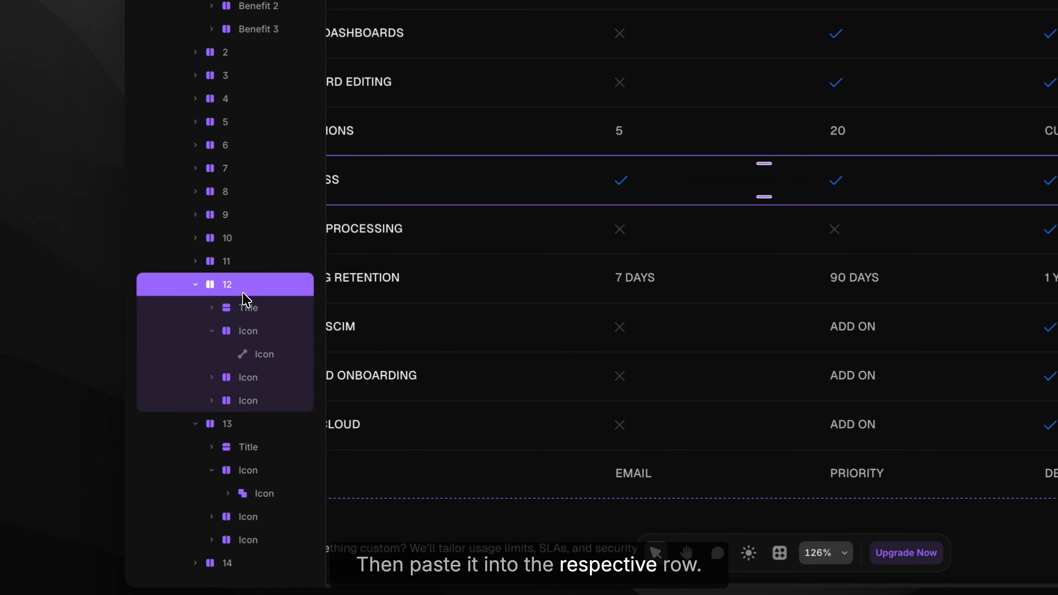
key(super+v)
key(Left)
key(Left)
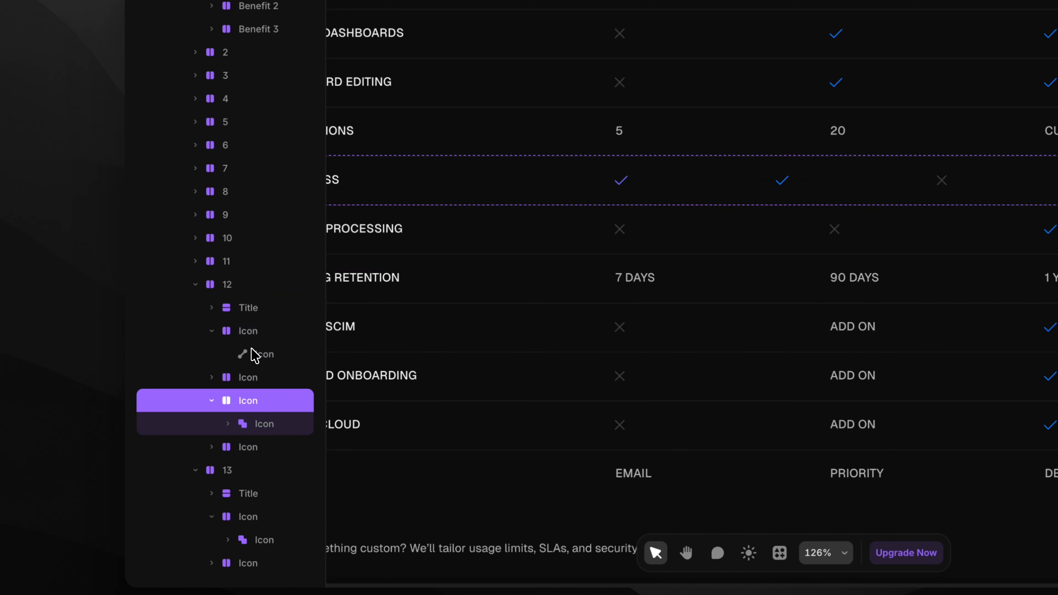
key(Left)
click(249, 377)
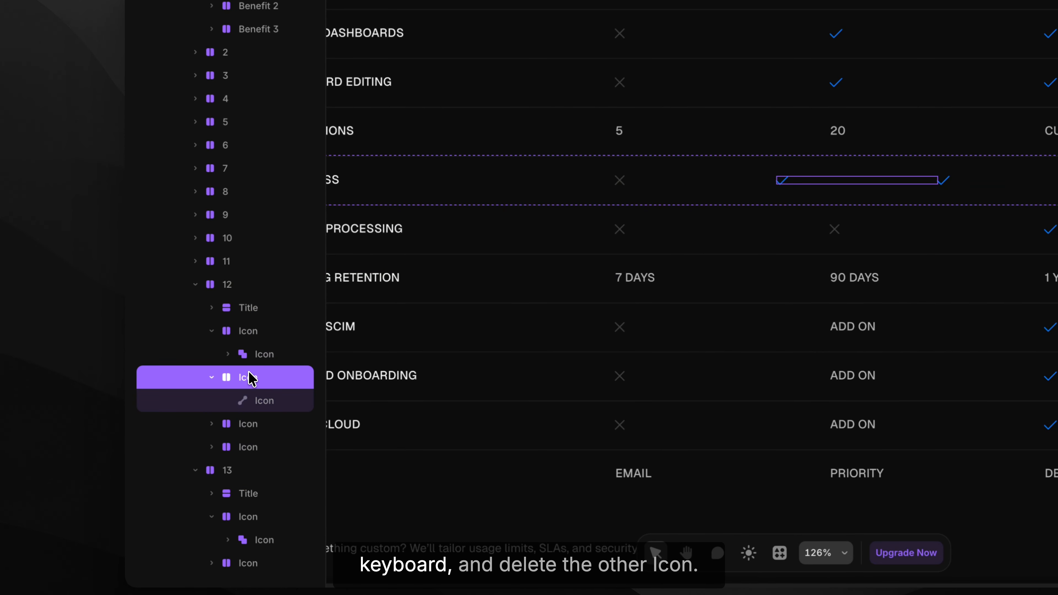
key(Delete)
Replace the Pro plan's Private Cloud 'ADD ON' text with a cross icon.
scroll(506, 149, down, 5)
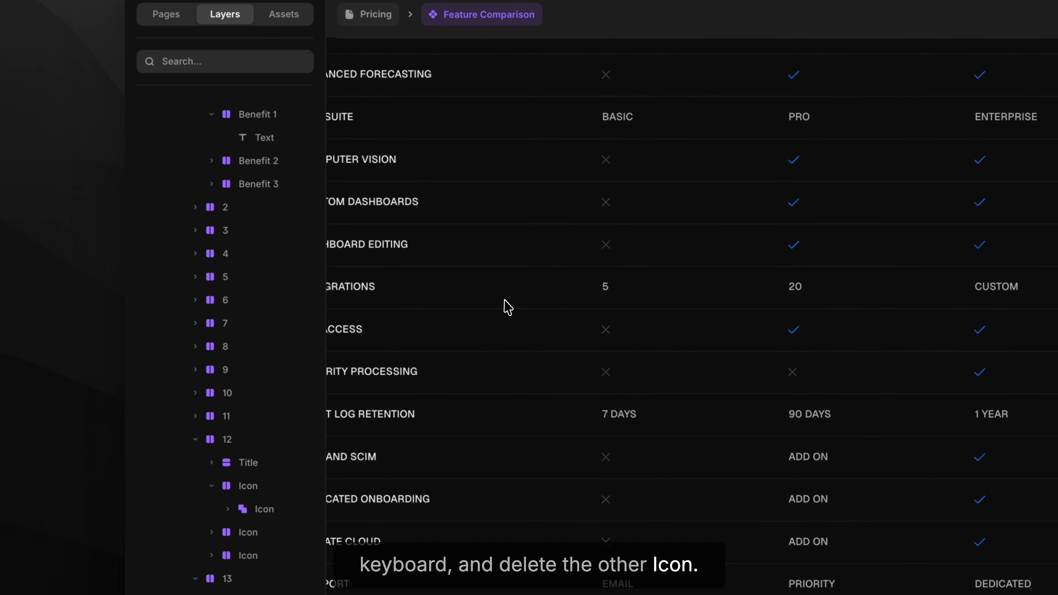
scroll(513, 139, up, 2)
scroll(513, 140, left, 2)
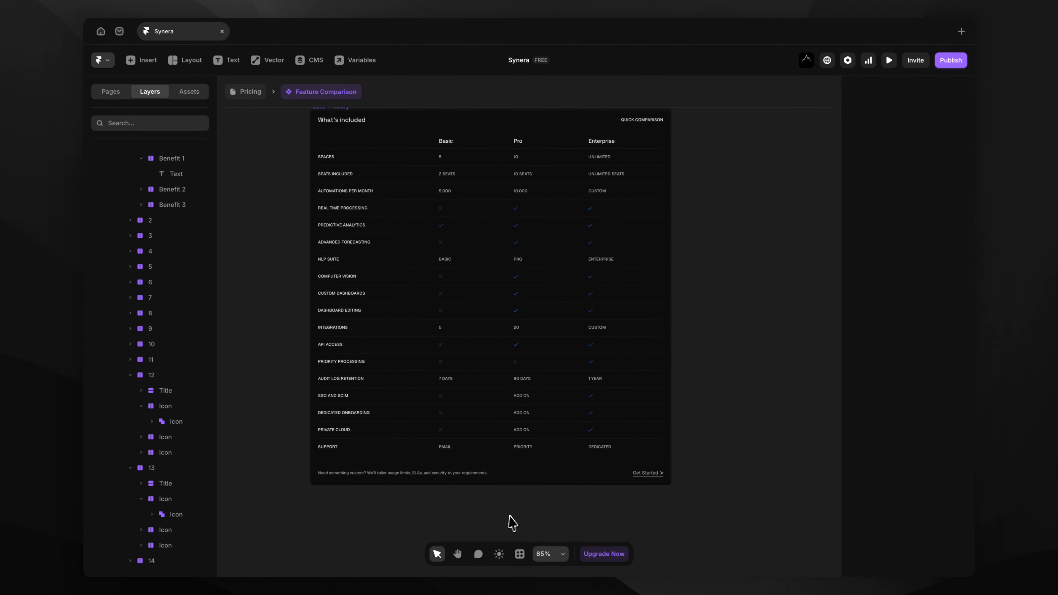
scroll(508, 520, up, 5)
scroll(525, 527, left, 2)
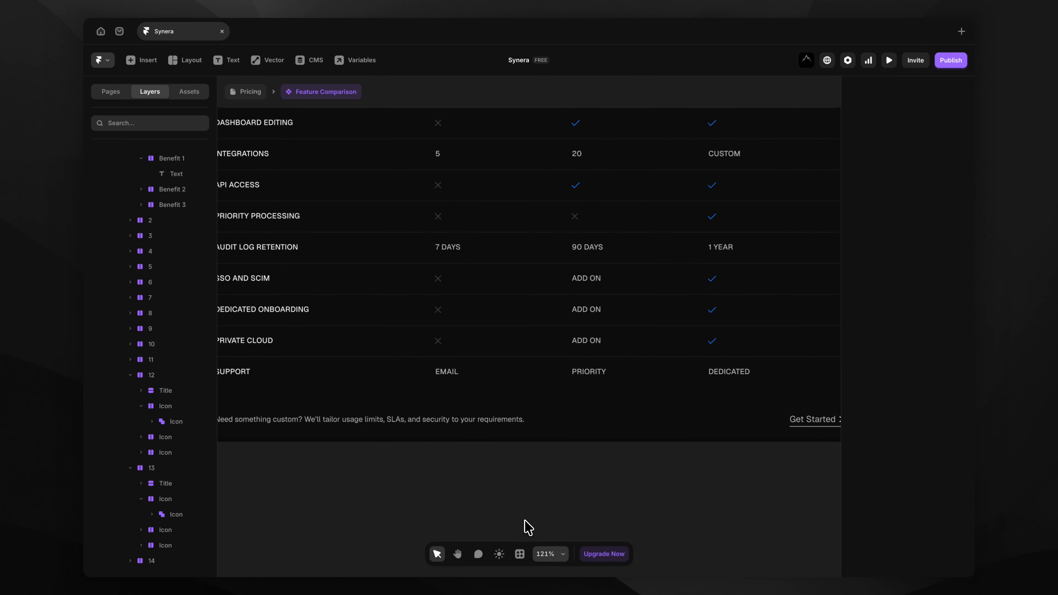
click(595, 340)
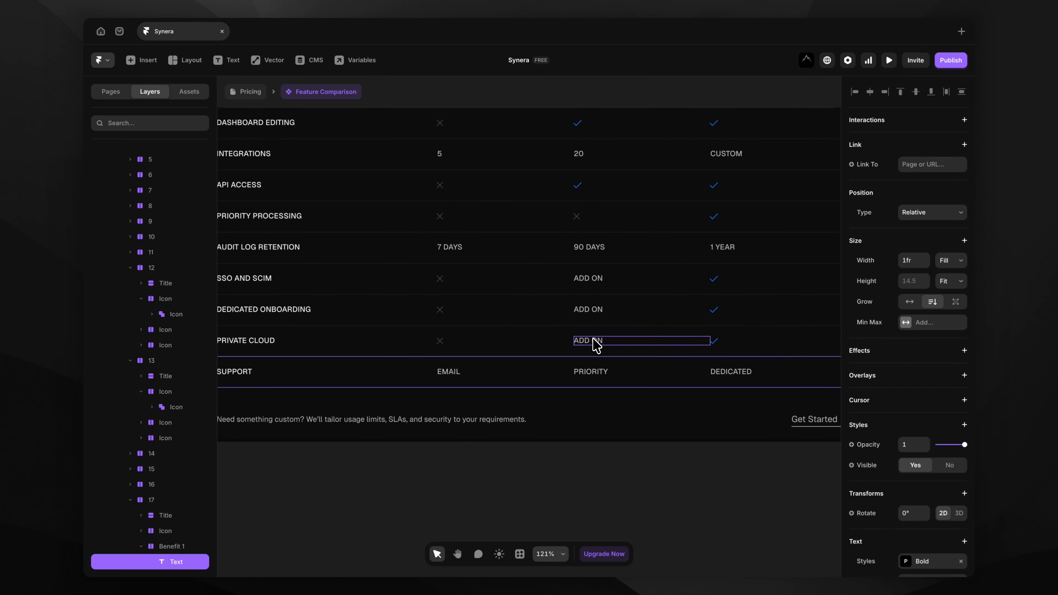
scroll(171, 549, down, 2)
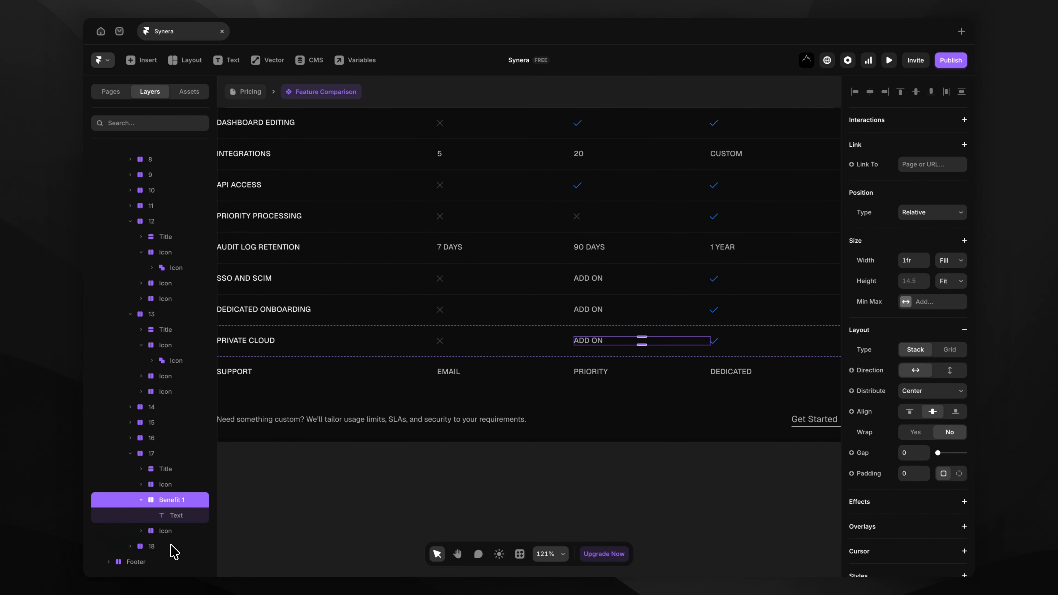
key(Delete)
key(ctrl+v)
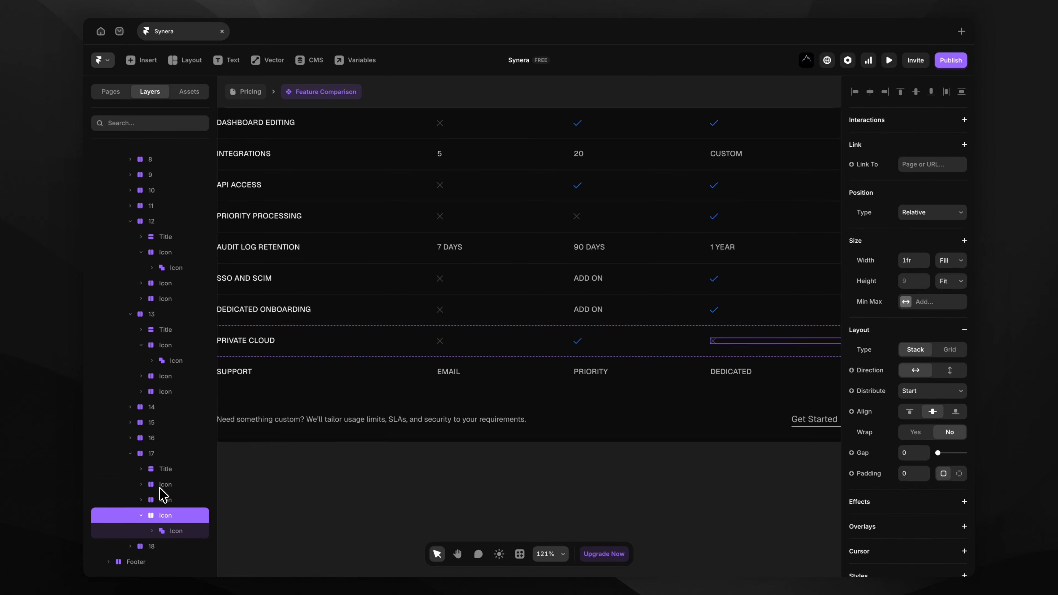
key(Left)
key(Escape)
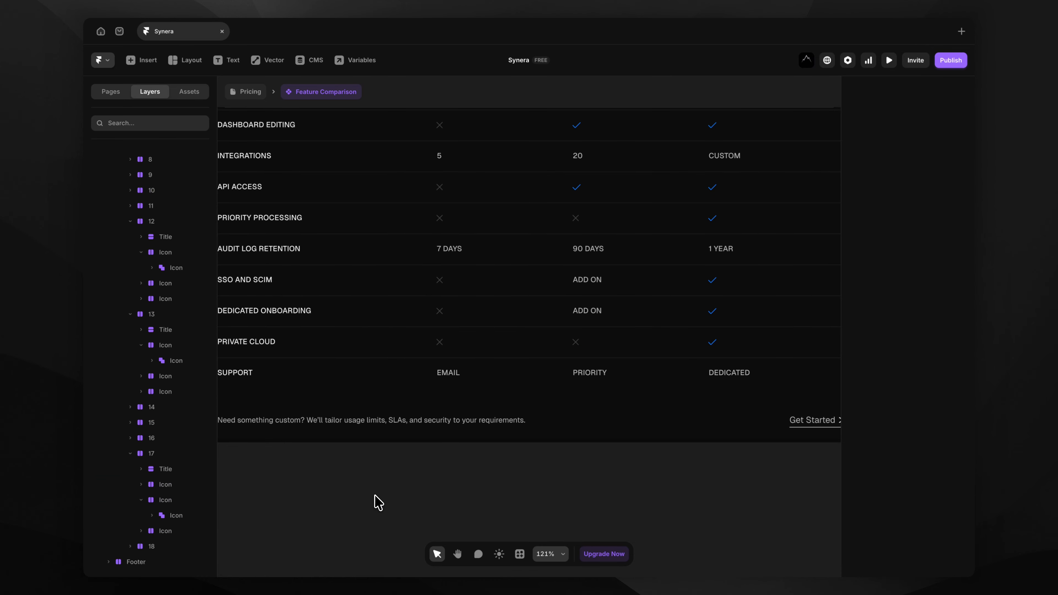
scroll(366, 498, down, 5)
scroll(375, 497, up, 1)
scroll(375, 496, left, 1)
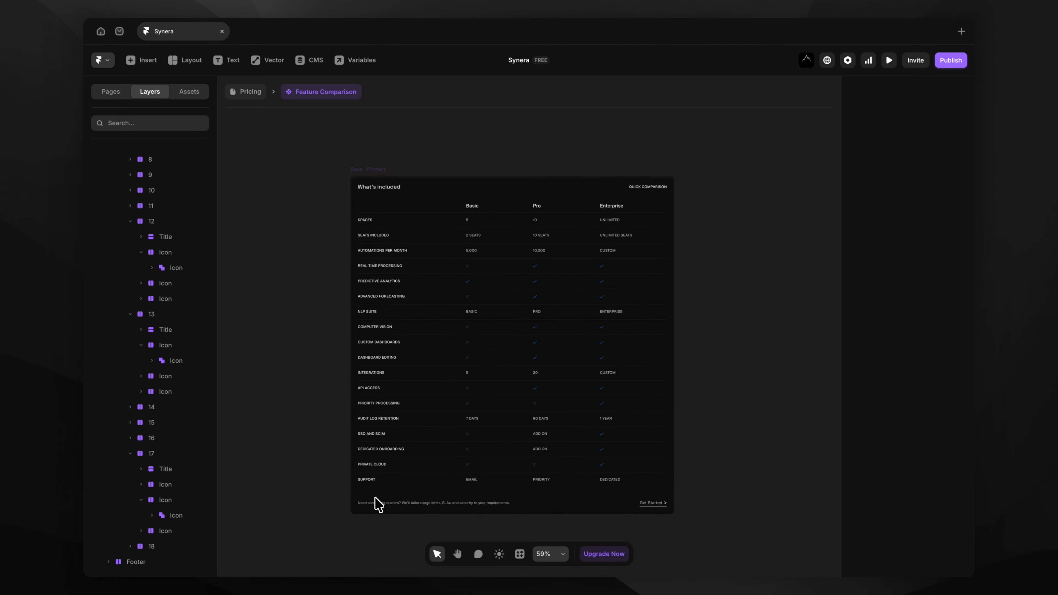
Go back to the pricing page, then open /blog from the Pages list.
click(248, 92)
click(220, 138)
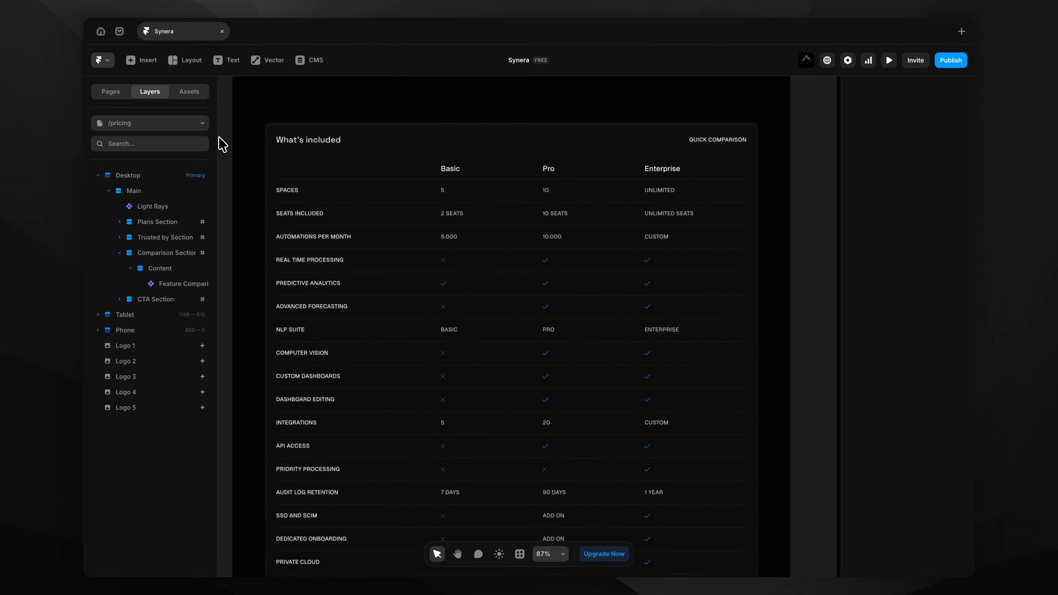
scroll(221, 143, down, 4)
scroll(222, 143, down, 3)
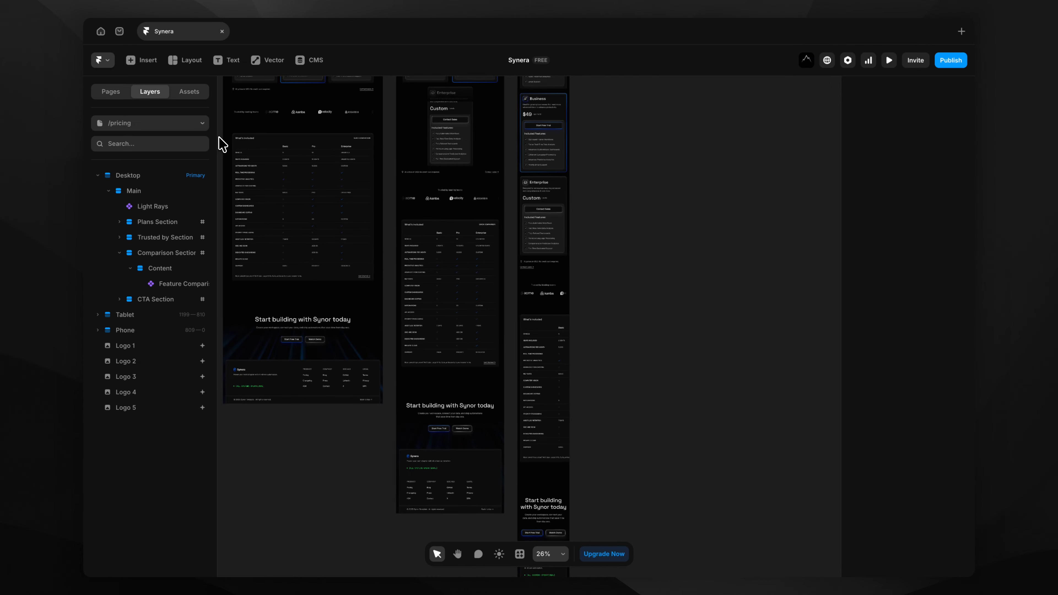
scroll(222, 143, up, 5)
scroll(222, 144, left, 3)
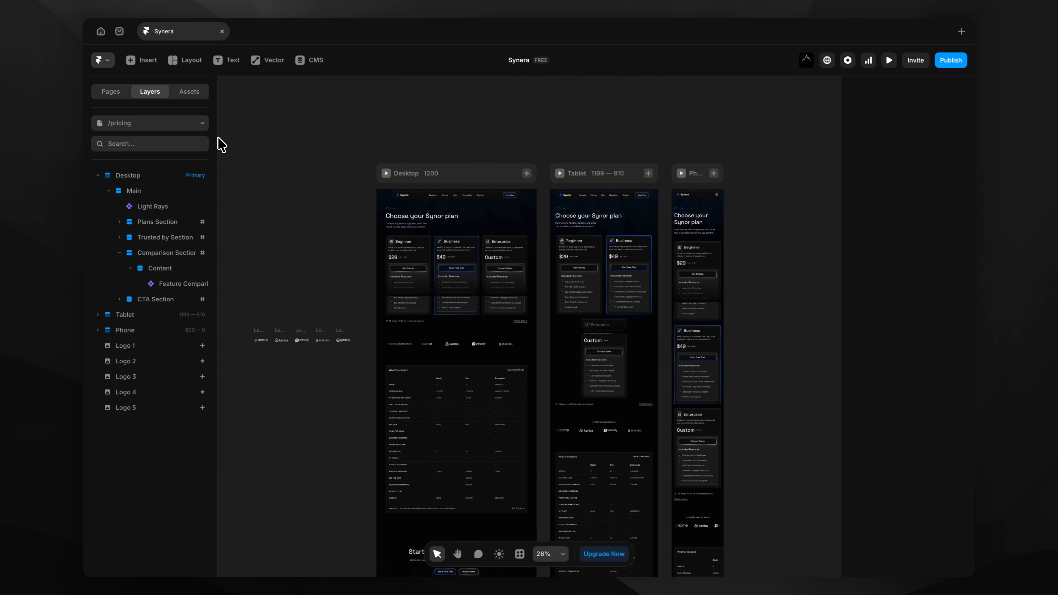
click(140, 125)
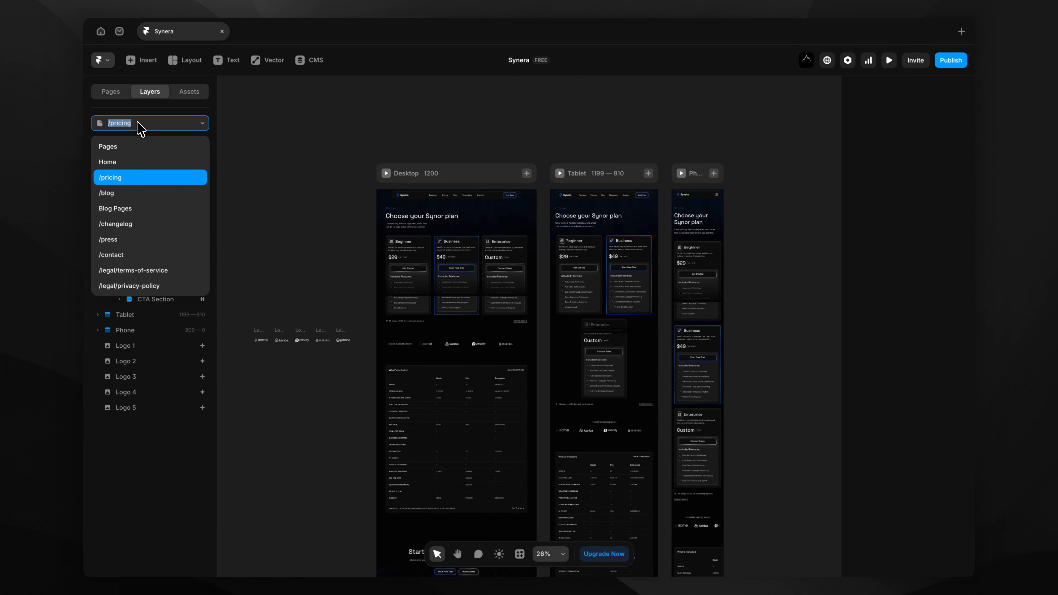
click(115, 94)
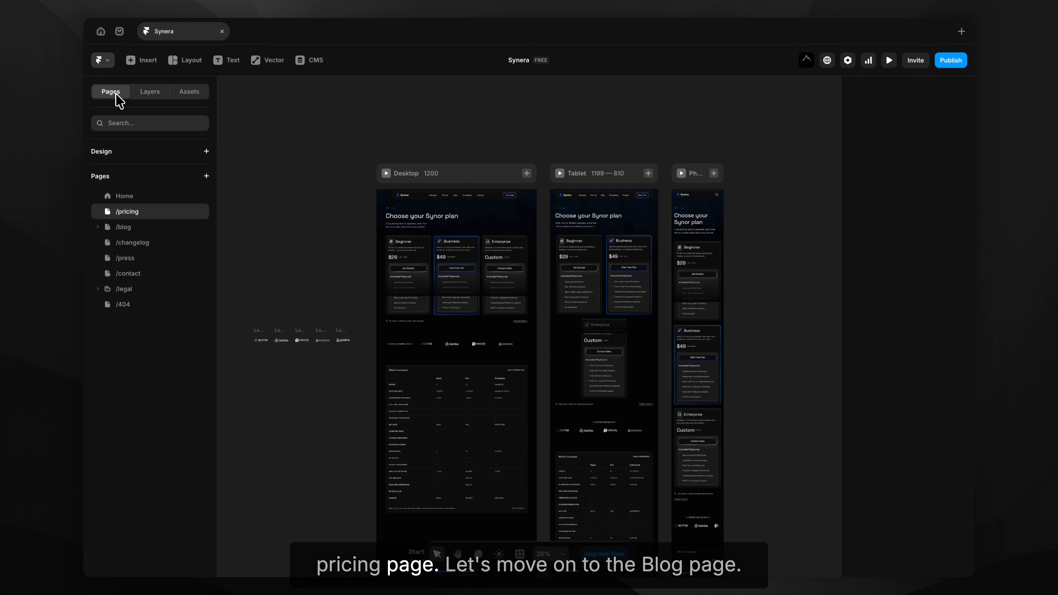
click(134, 227)
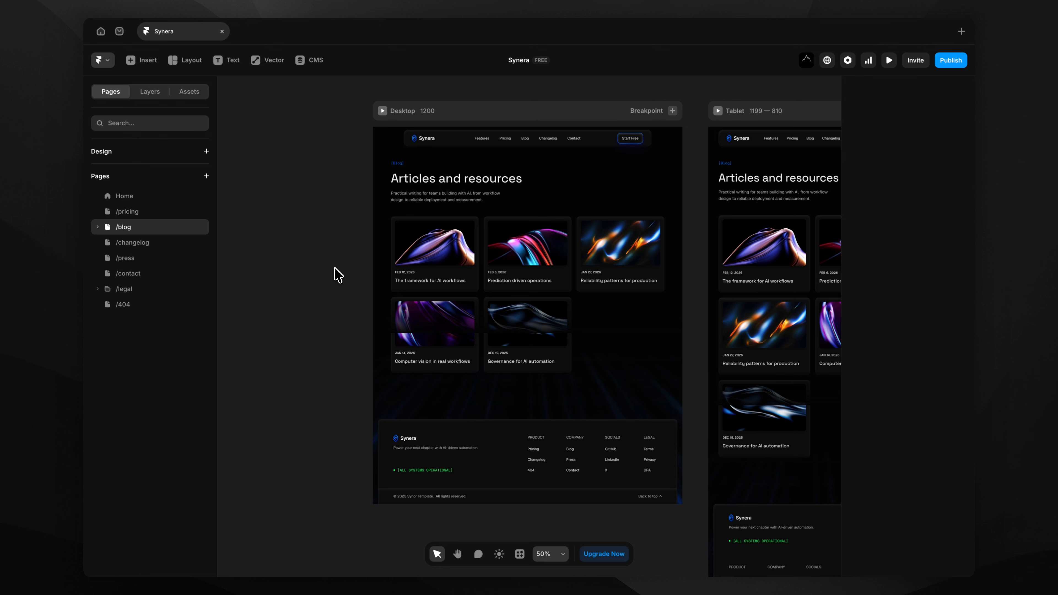
Select all five placeholder articles in the Blog CMS collection and delete them.
click(317, 62)
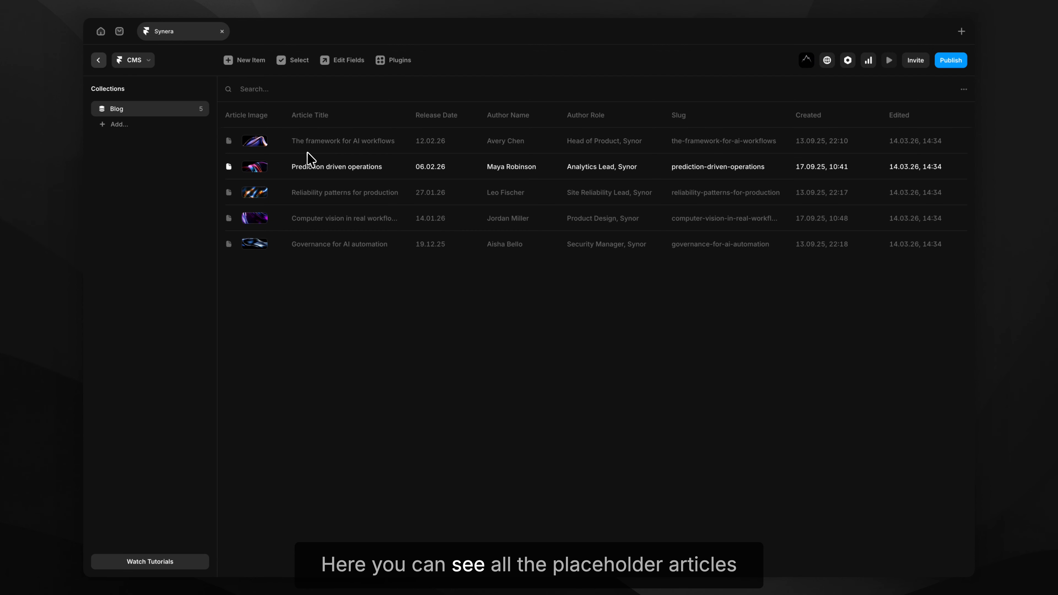
click(286, 63)
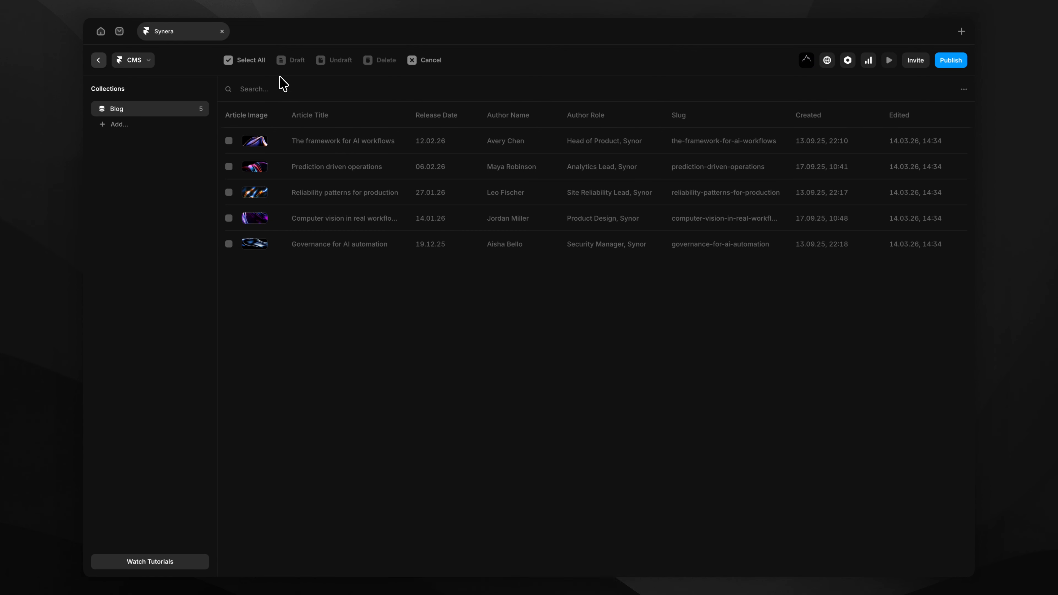
click(249, 61)
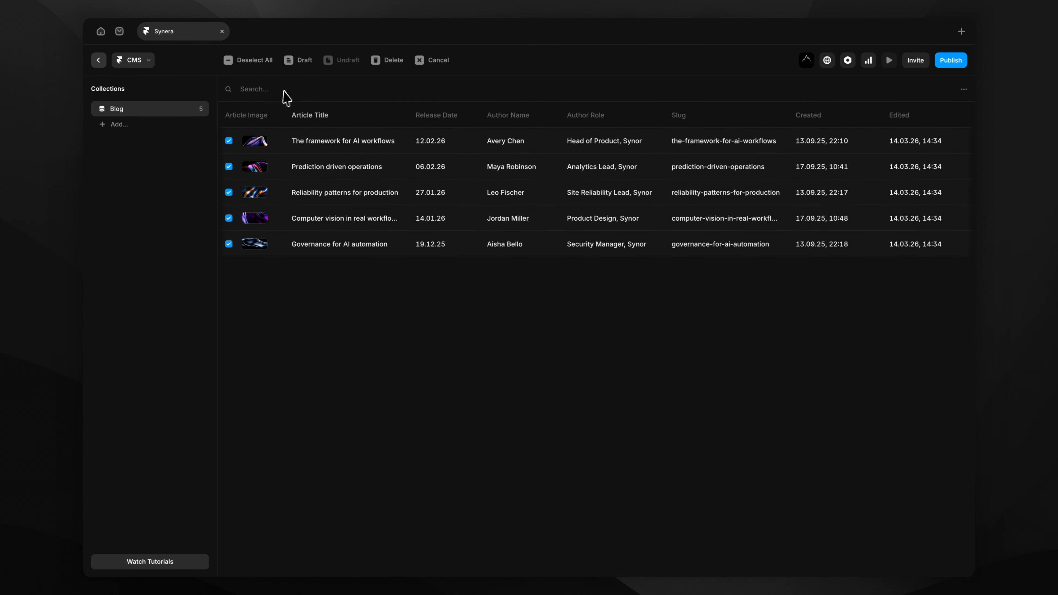
click(385, 61)
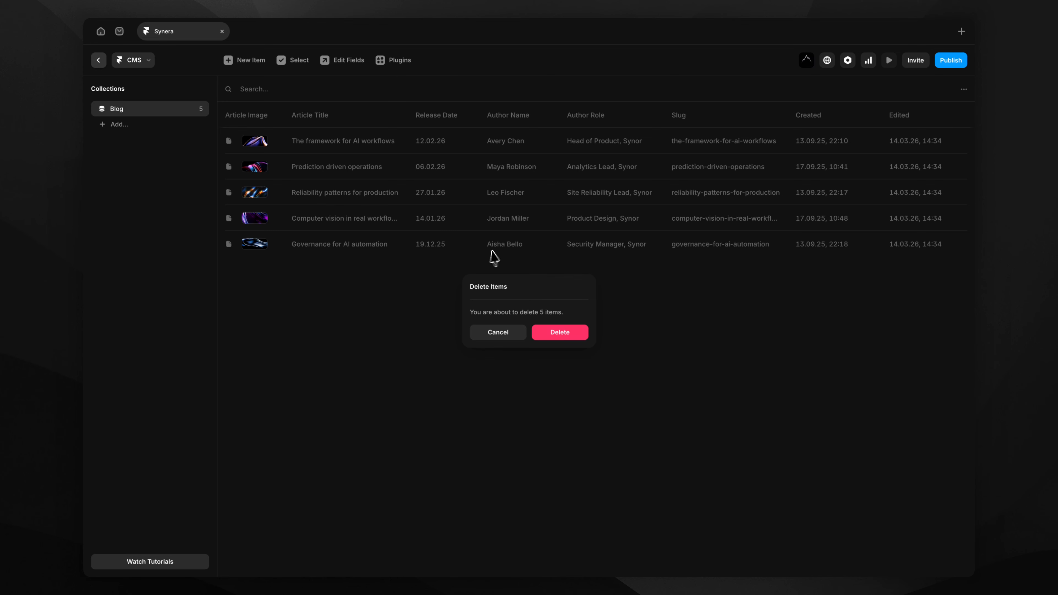
click(545, 333)
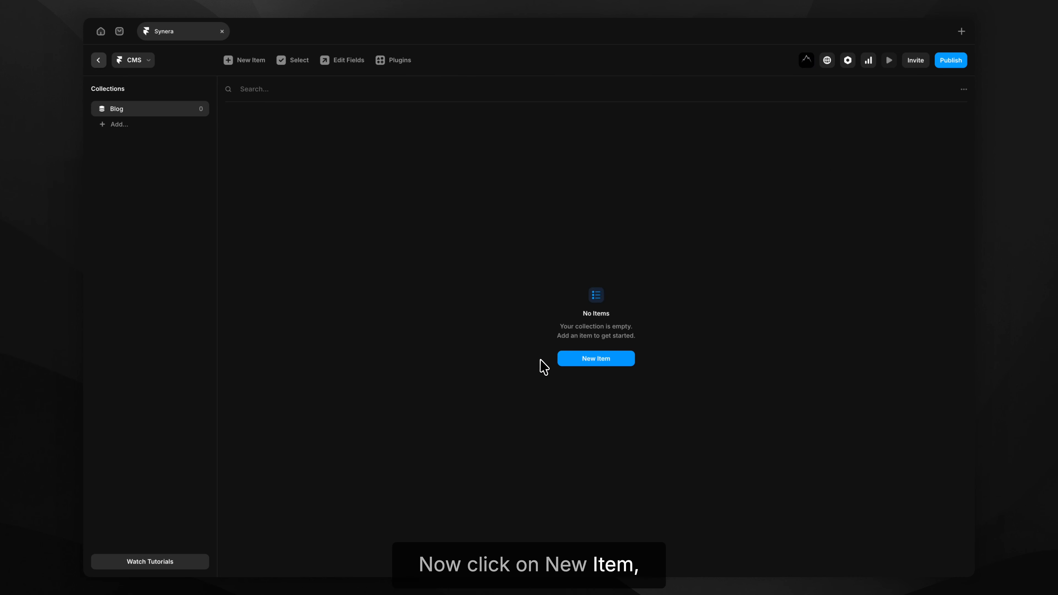
Create a new blog item with Gradient 1.png as its article image.
click(603, 362)
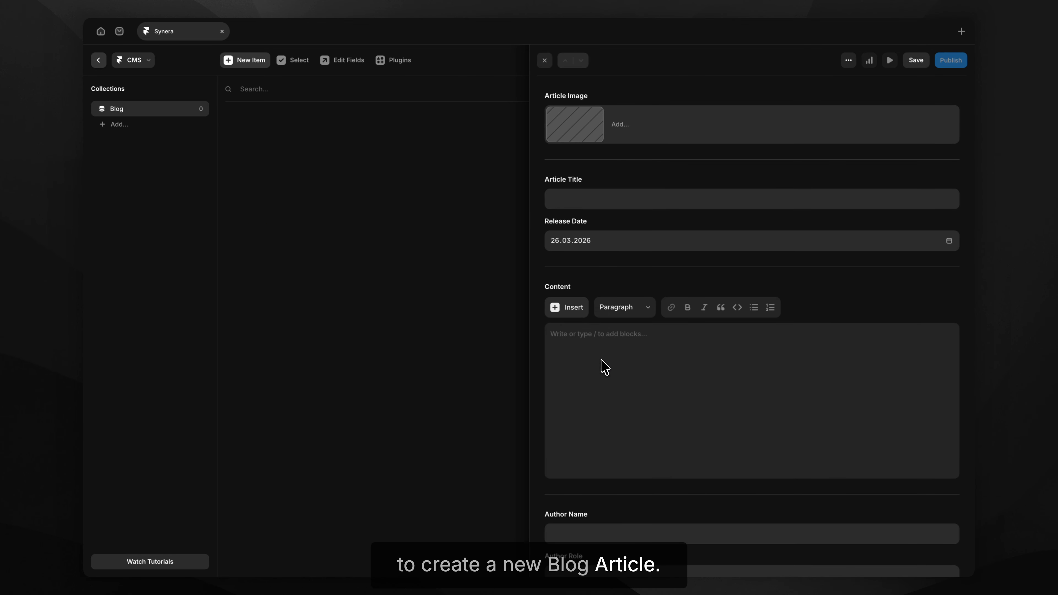
click(579, 139)
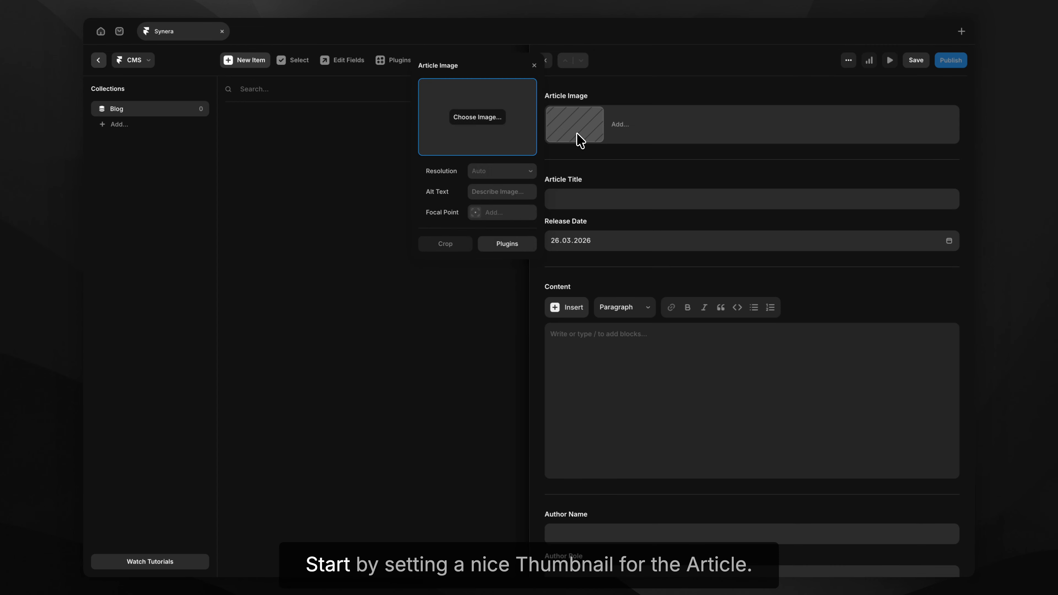
click(492, 119)
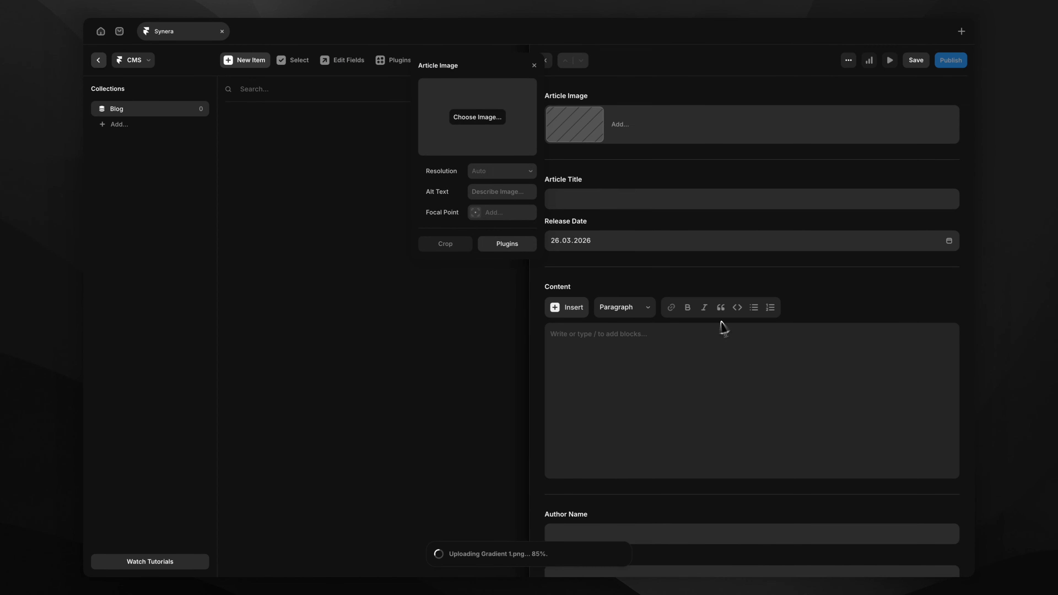
click(644, 170)
Title the article 'How Synera helps AI companies' and set the release date day to 01.
click(611, 195)
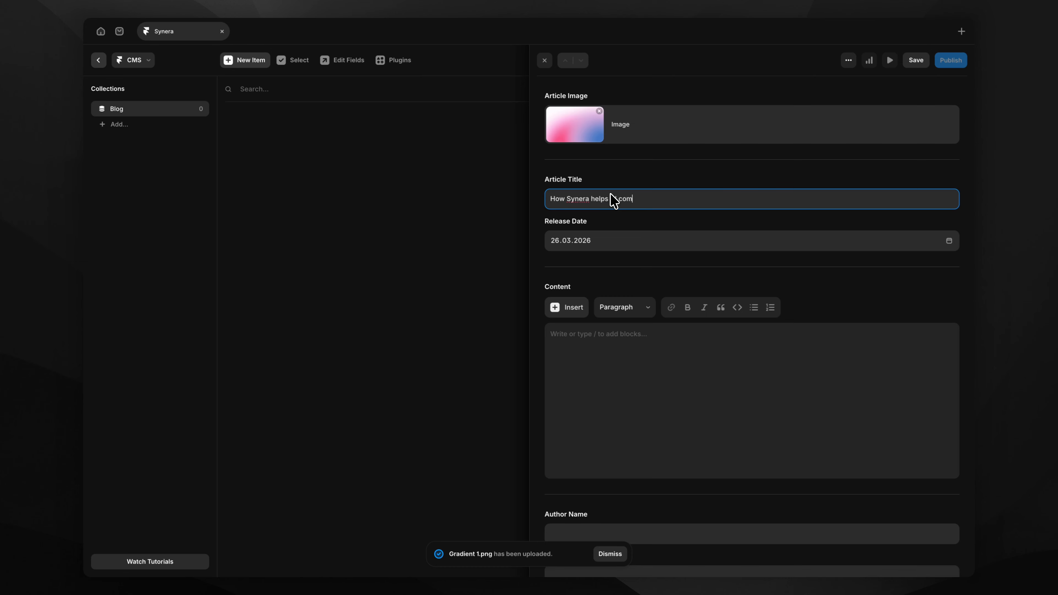
text(How Synera helps companies)
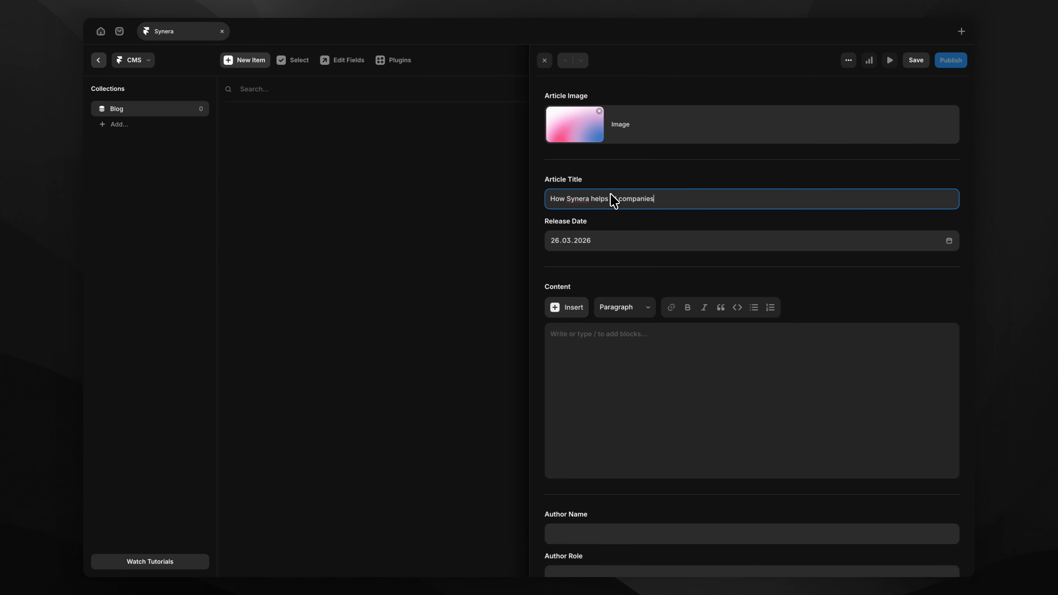
click(594, 221)
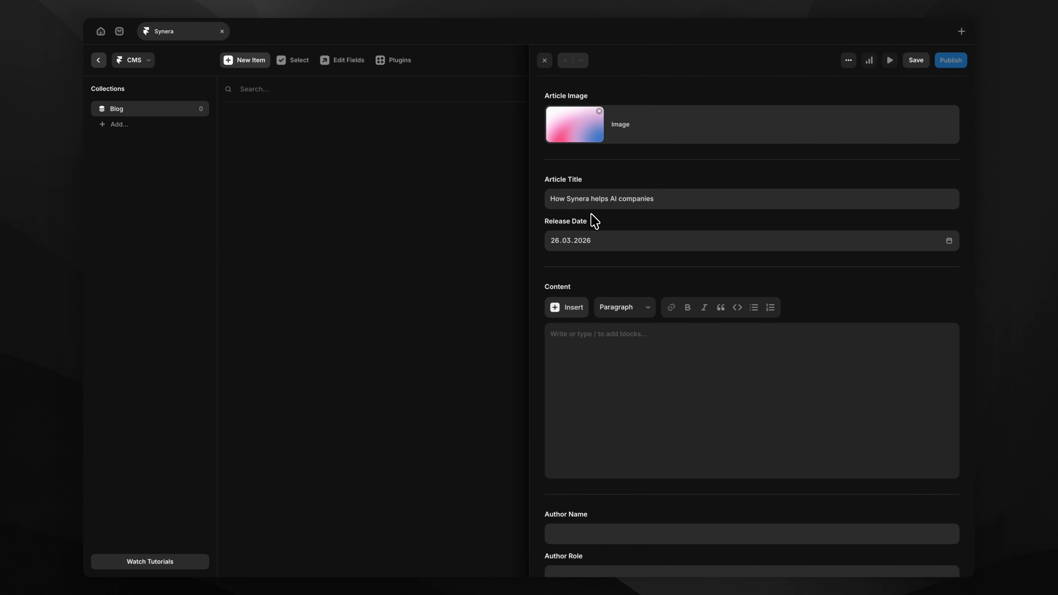
click(591, 218)
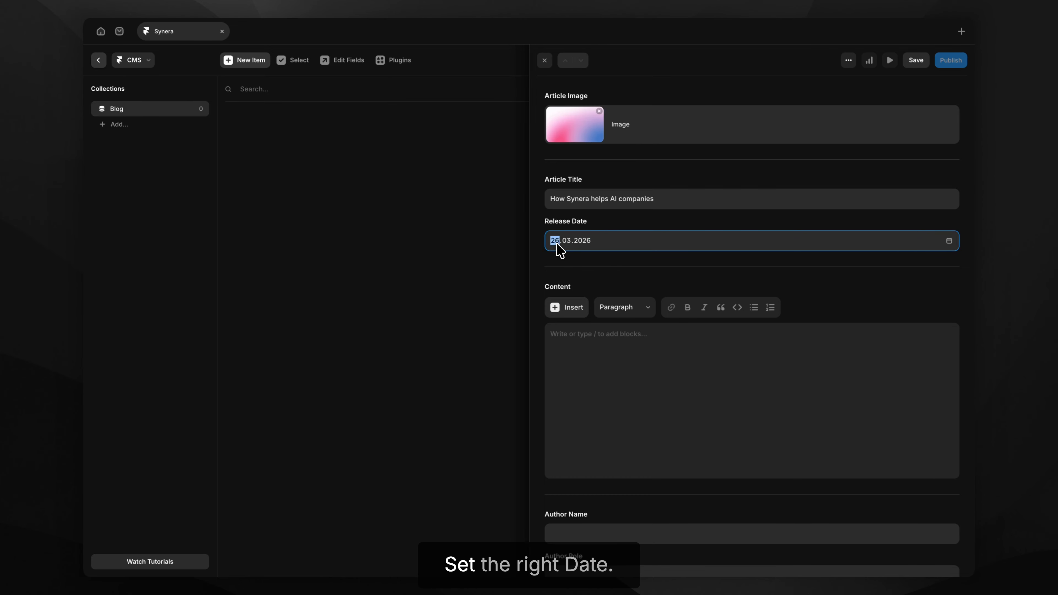
text(1)
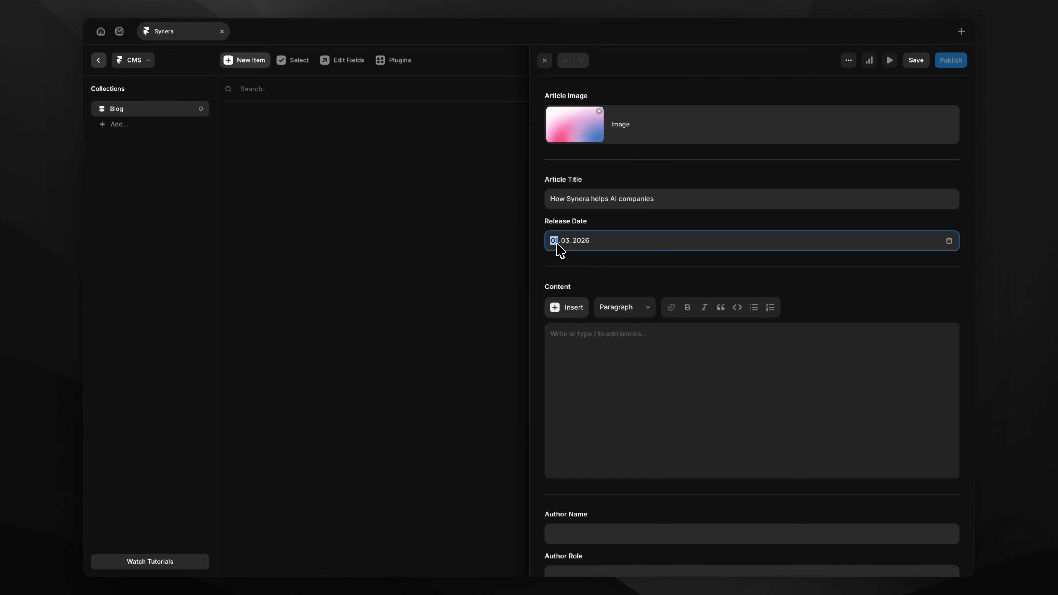
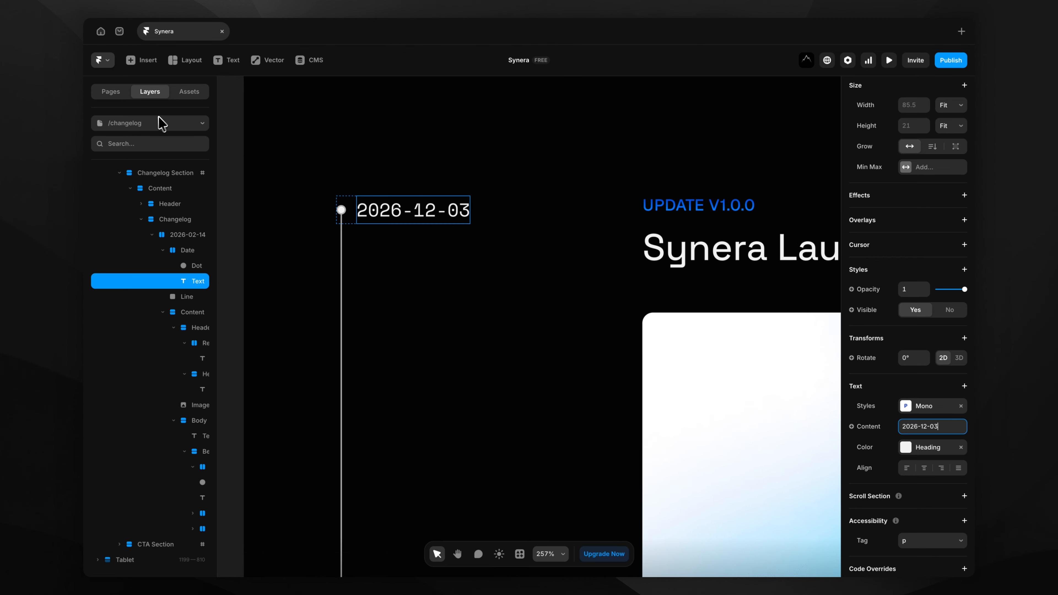
Clear the canvas selection and scroll down past the changelog entry now dated 2026-12-03.
scroll(373, 256, down, 4)
scroll(373, 261, down, 1)
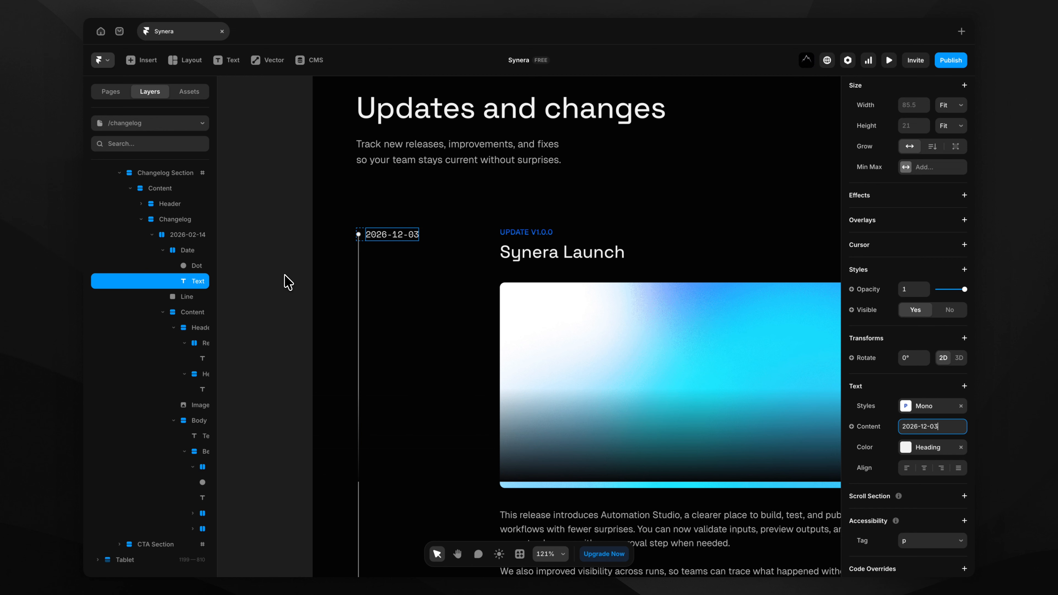
click(286, 283)
scroll(286, 284, down, 5)
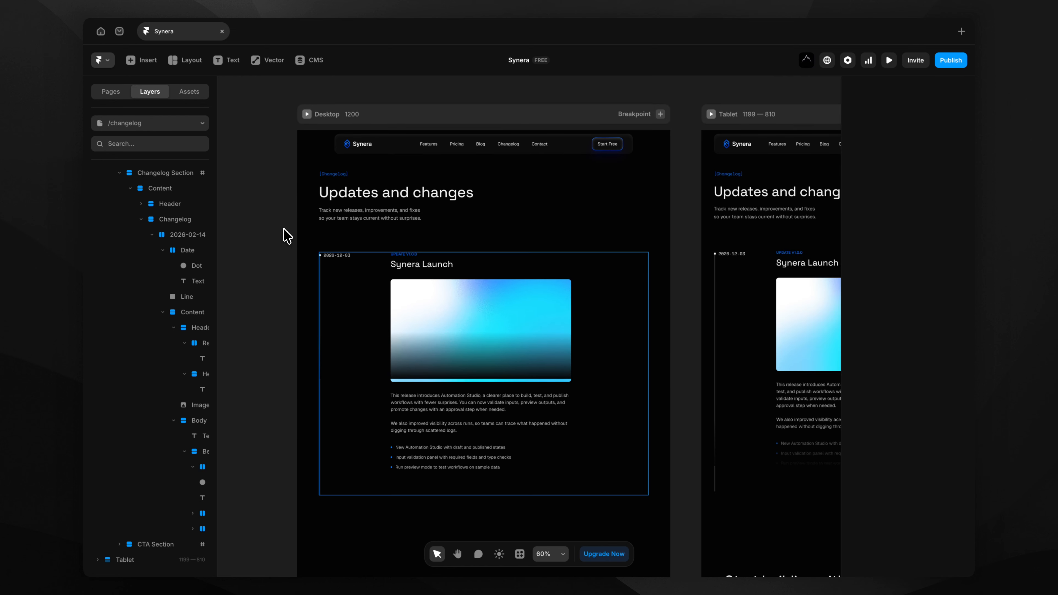
click(187, 235)
key(ctrl+d)
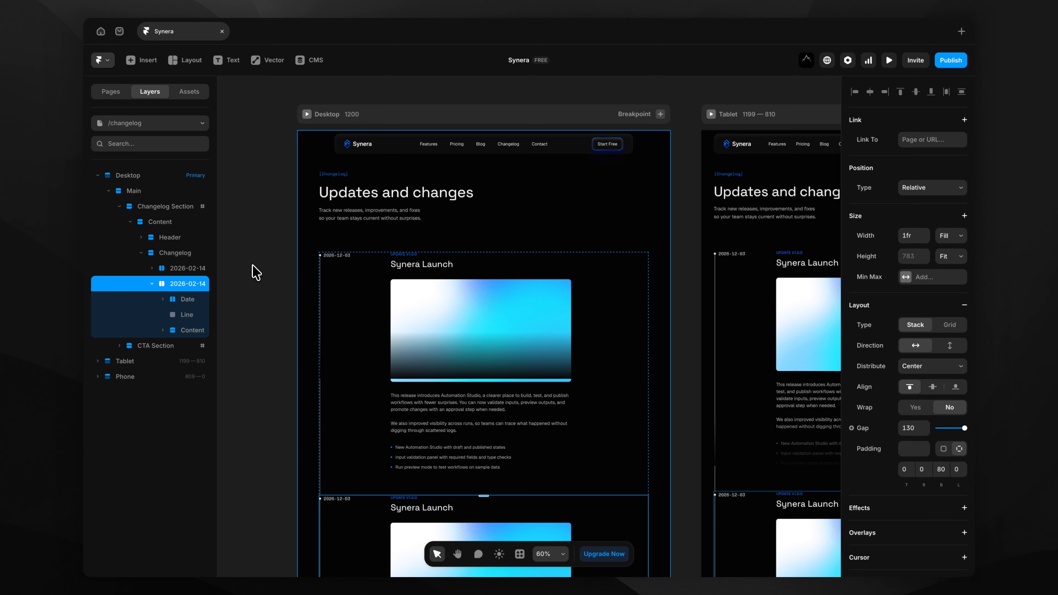
scroll(318, 313, down, 8)
scroll(330, 324, down, 3)
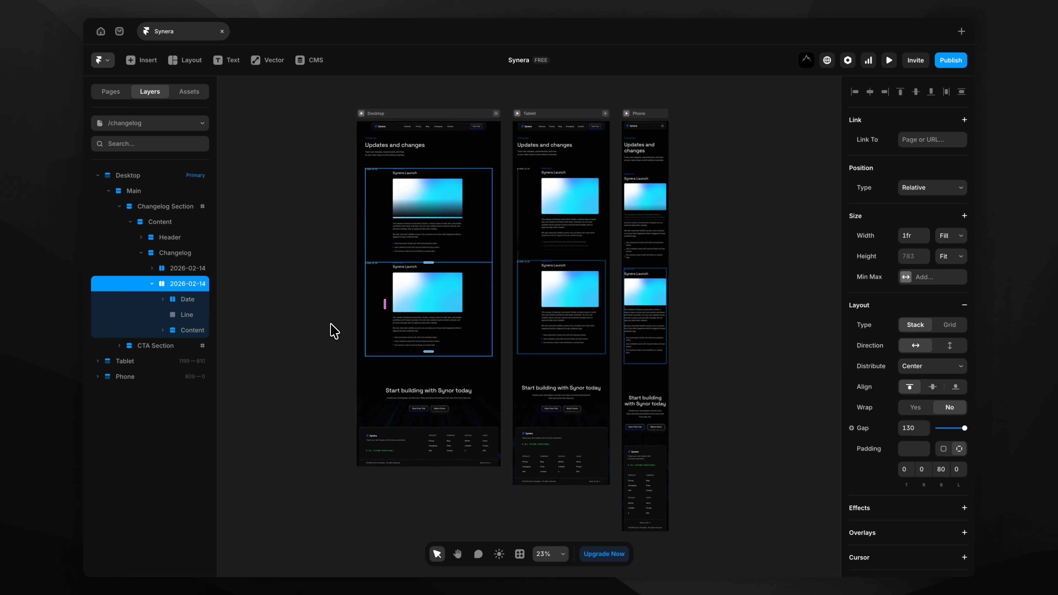
key(ctrl+d)
key(ctrl+d)
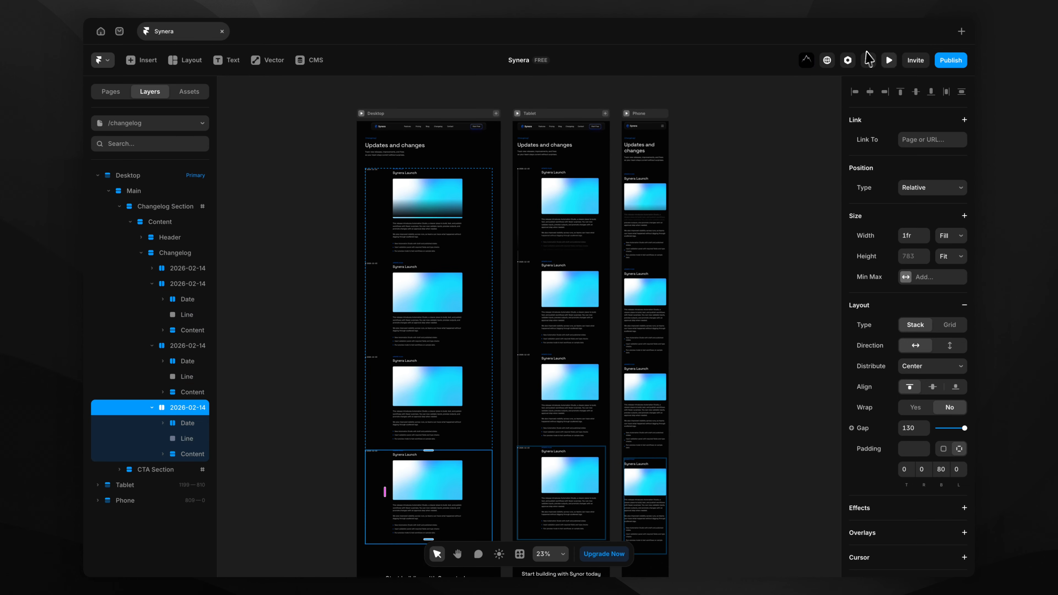
click(888, 65)
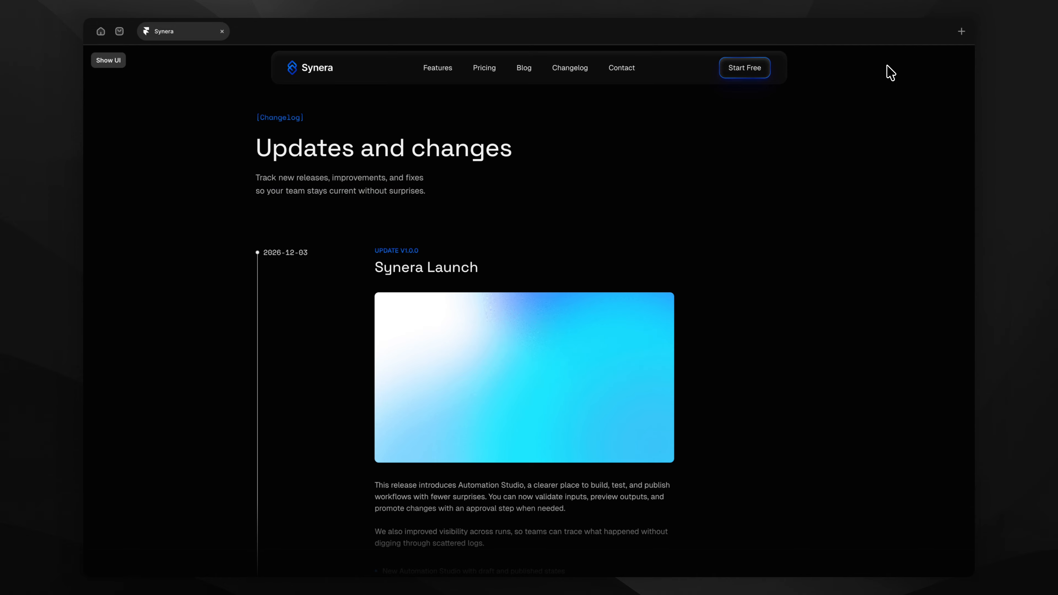
scroll(727, 225, down, 10)
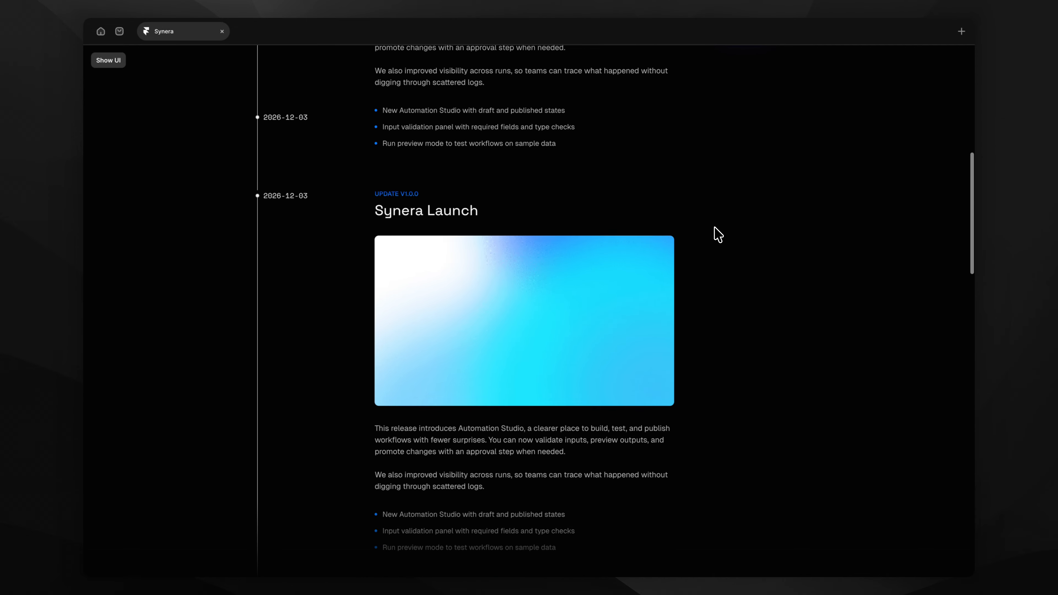
scroll(718, 234, down, 14)
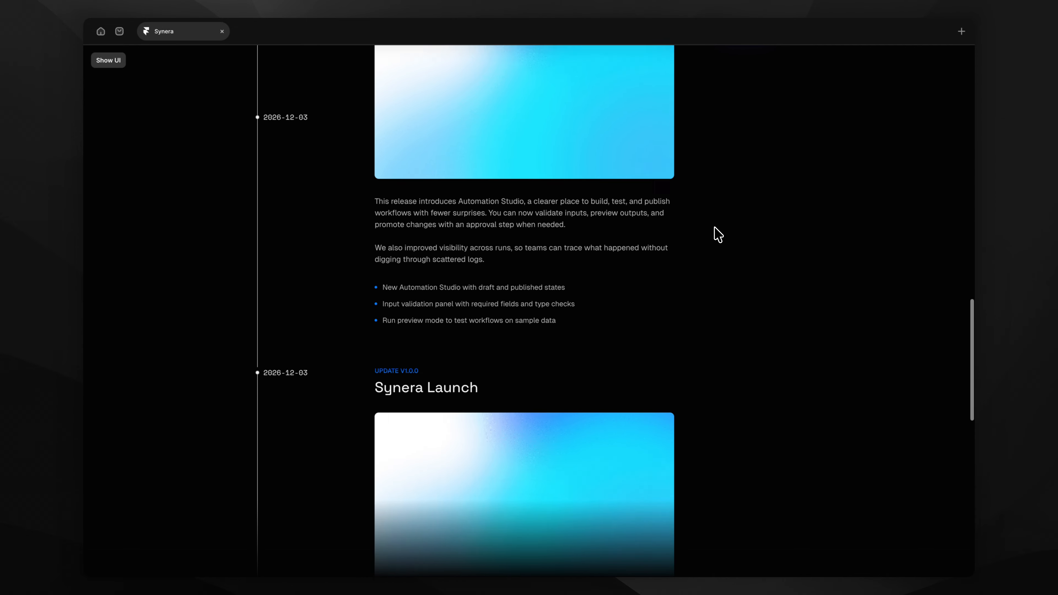
scroll(716, 234, down, 8)
key(Escape)
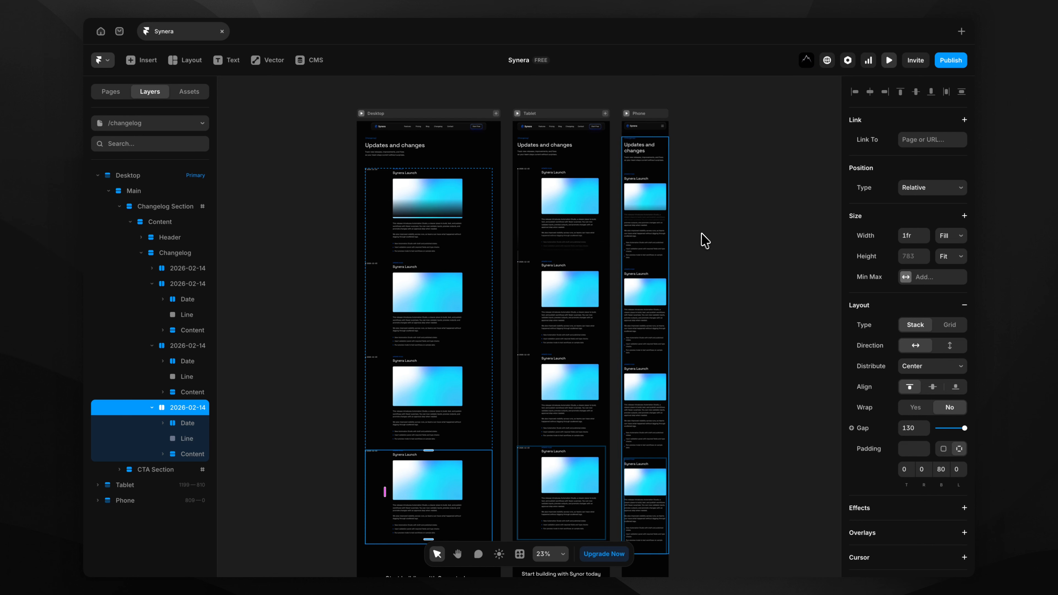
click(151, 284)
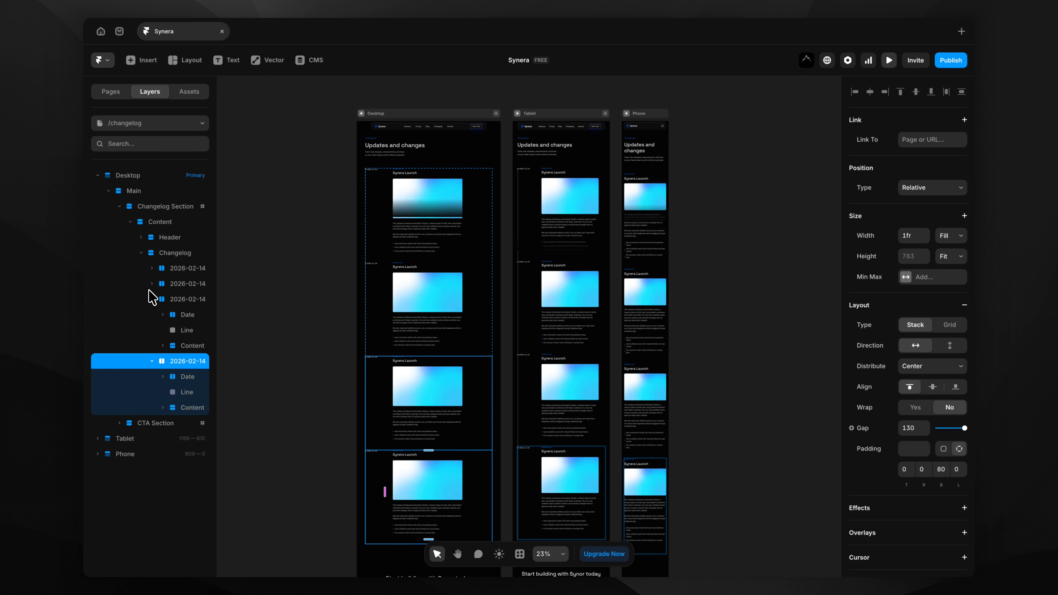
click(152, 299)
click(152, 314)
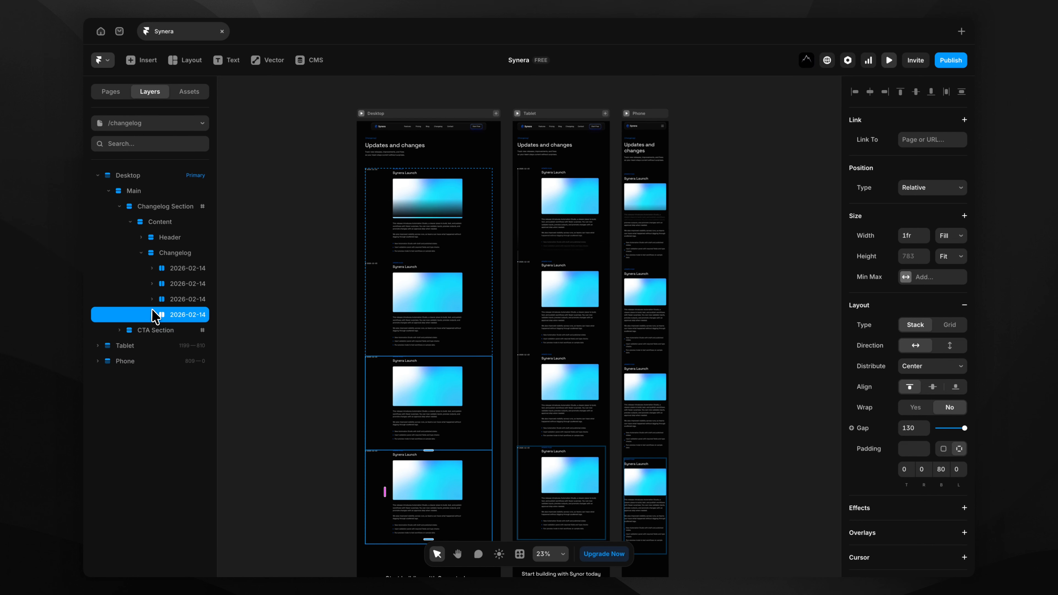
shift+click(183, 286)
key(Delete)
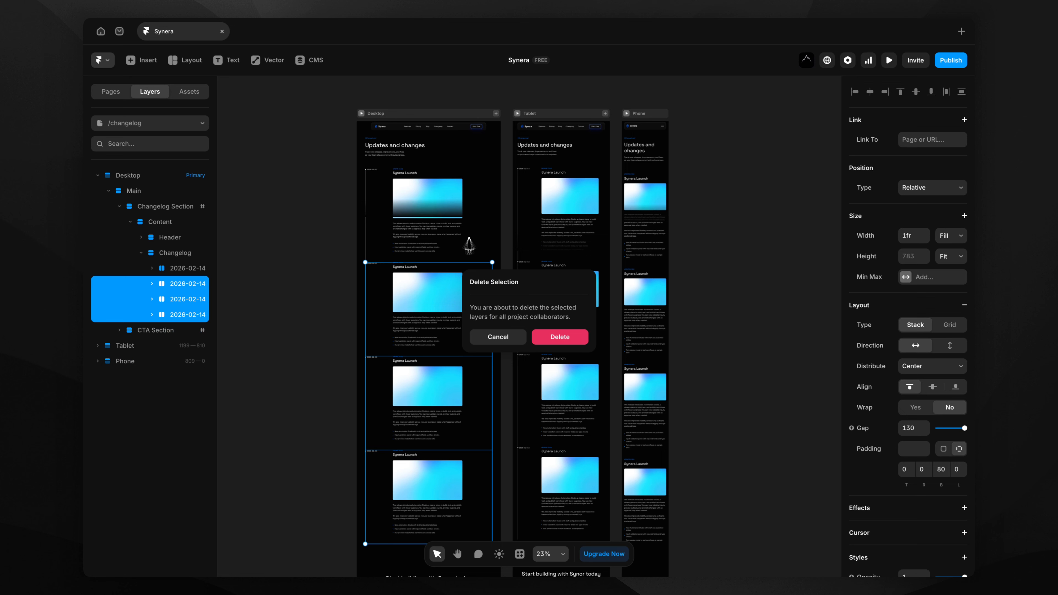
click(557, 337)
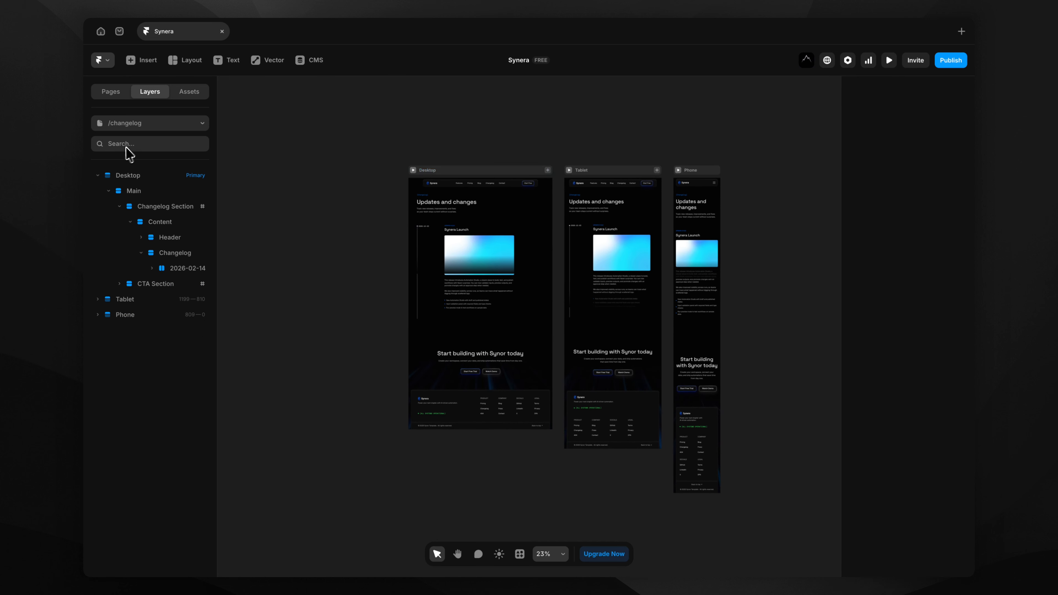
Open the /press page and delete the Signal Review and Atlas article cards.
click(118, 100)
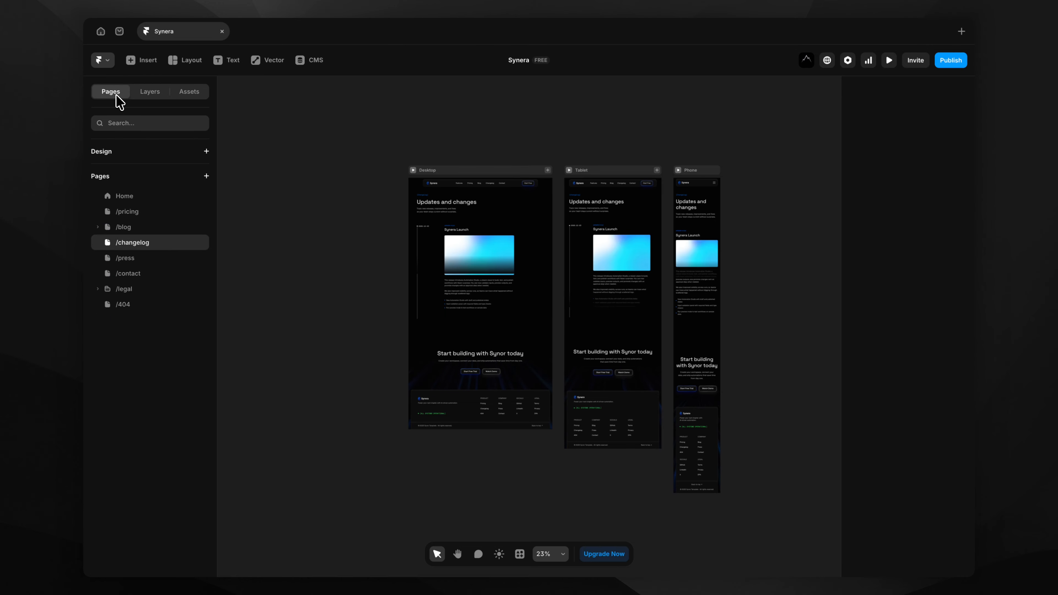
click(132, 259)
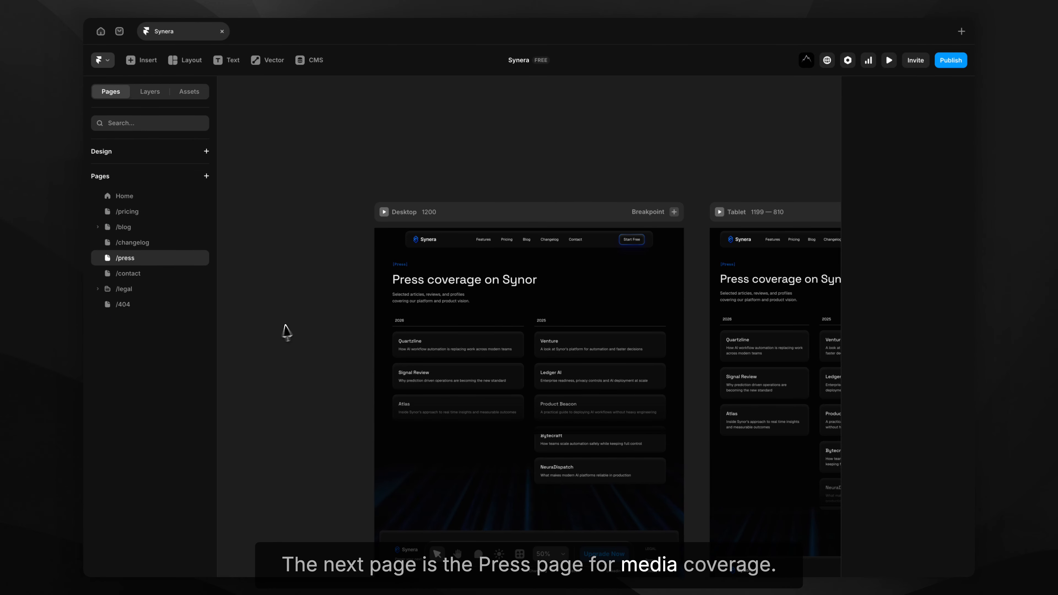
scroll(346, 396, up, 3)
scroll(350, 398, down, 3)
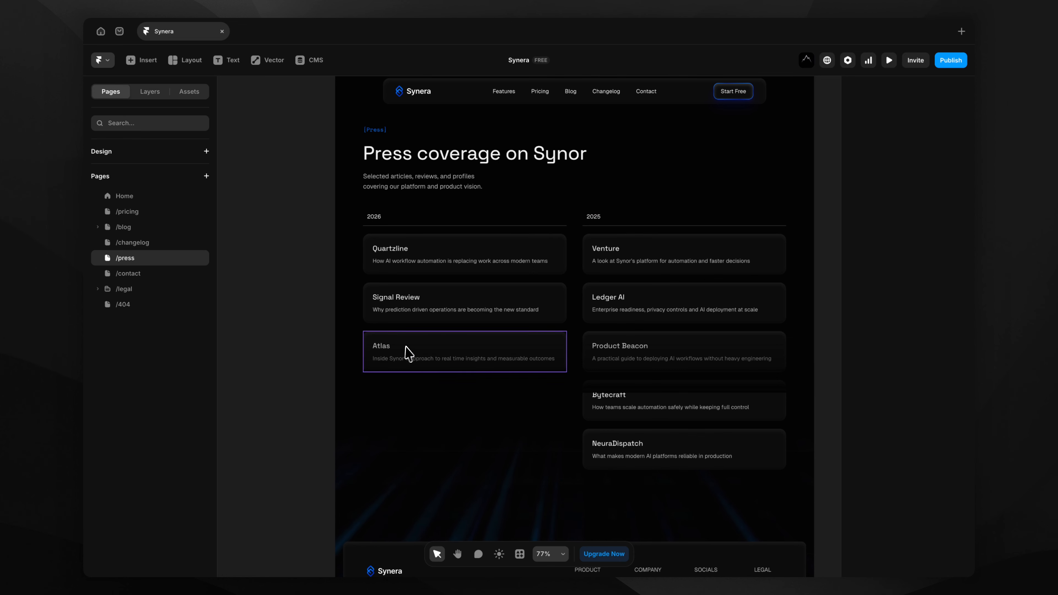
click(441, 315)
click(150, 92)
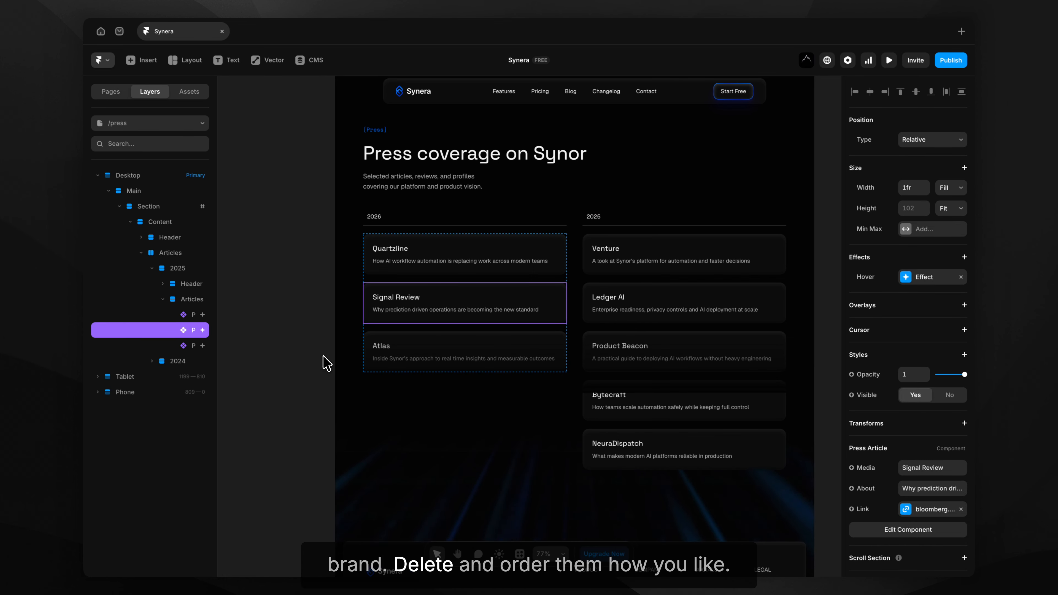
key(Delete)
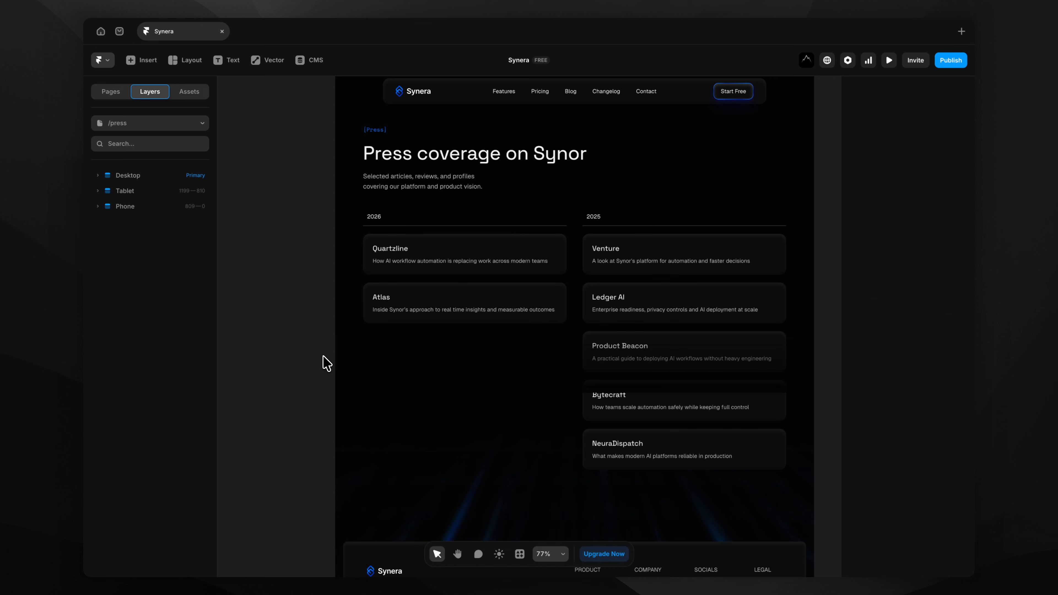
click(397, 315)
key(Delete)
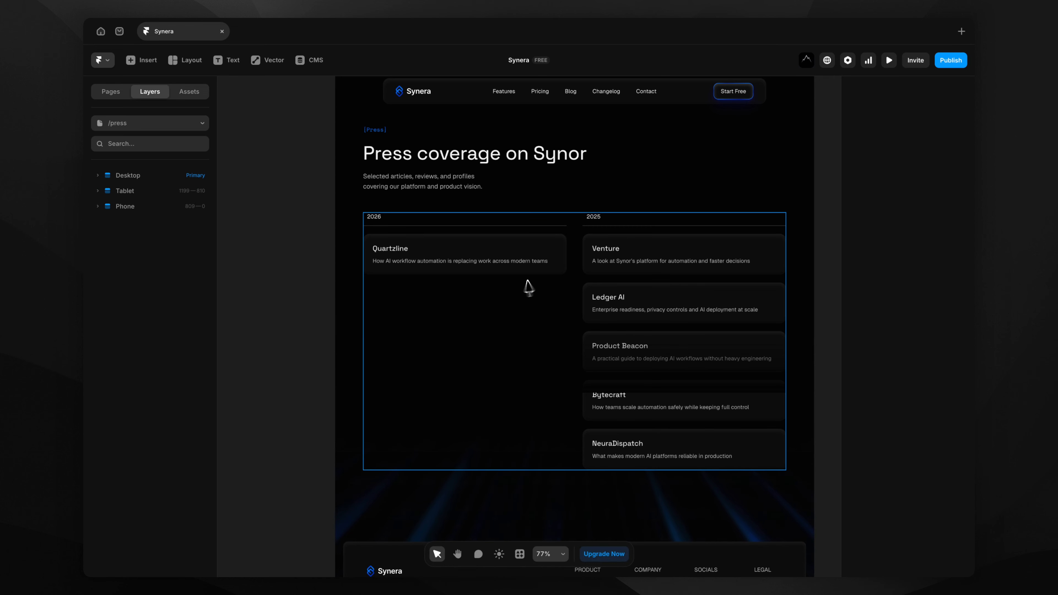
Delete all five 2025 article cards and remove the empty 2024 year group.
click(608, 258)
shift+click(204, 392)
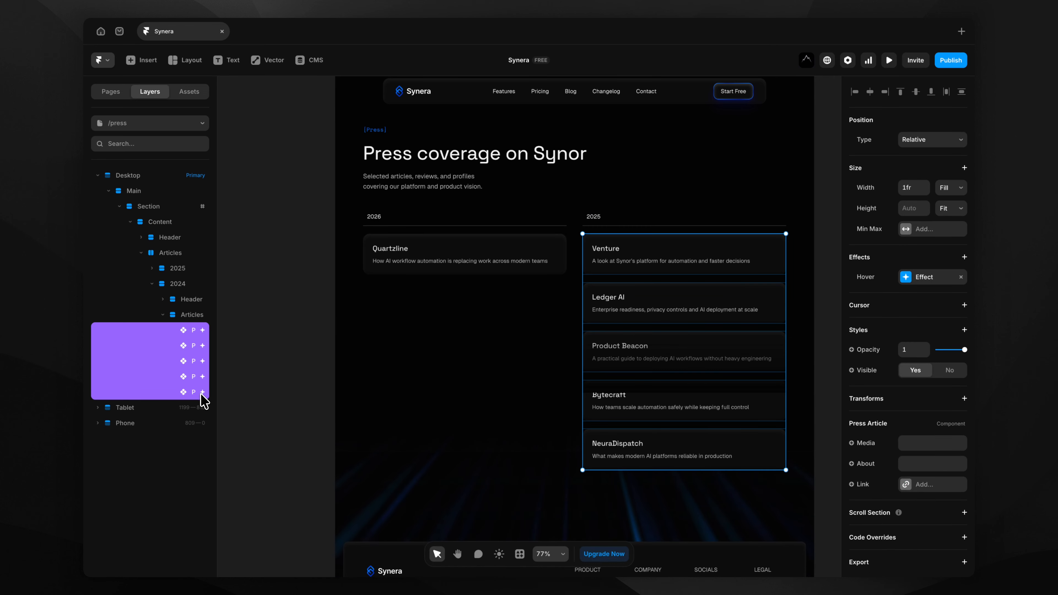
key(Delete)
click(182, 285)
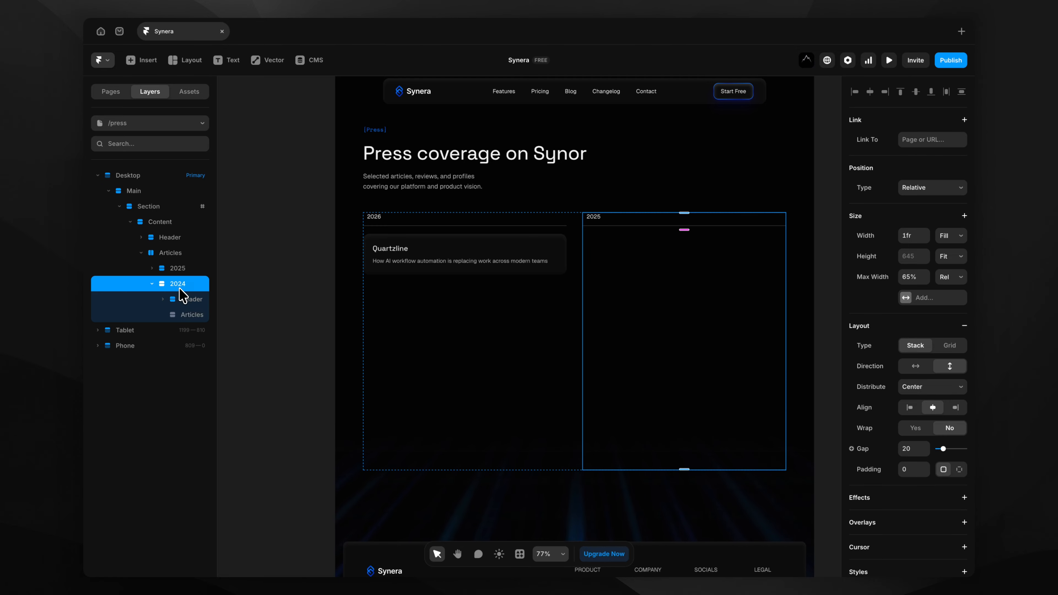
key(Delete)
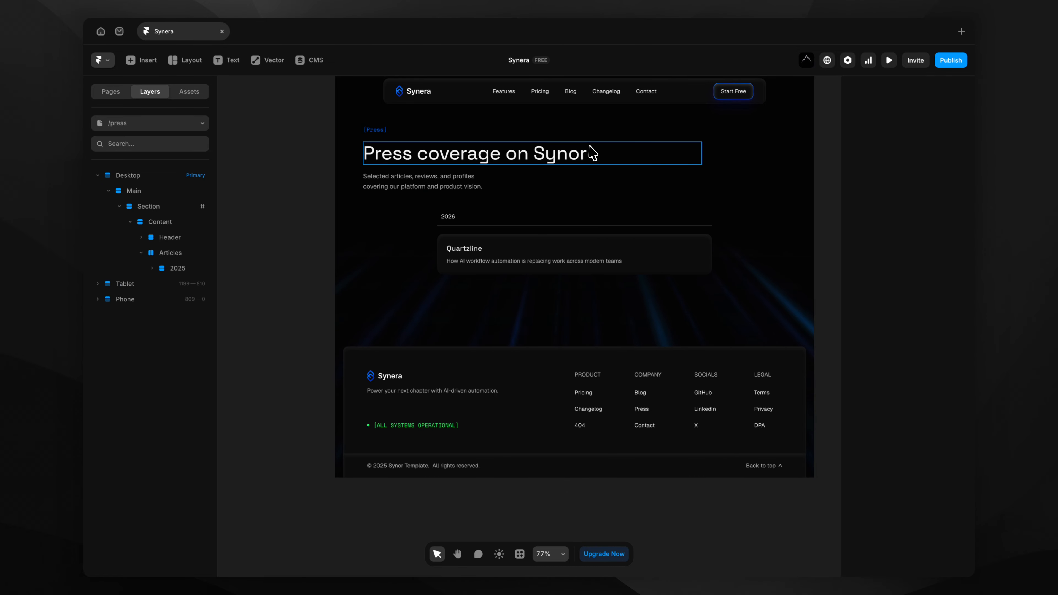
scroll(592, 152, up, 5)
Rename the Quartzline card's outlet to Forbes, described 'How Synera helped thousands of companies'.
click(515, 317)
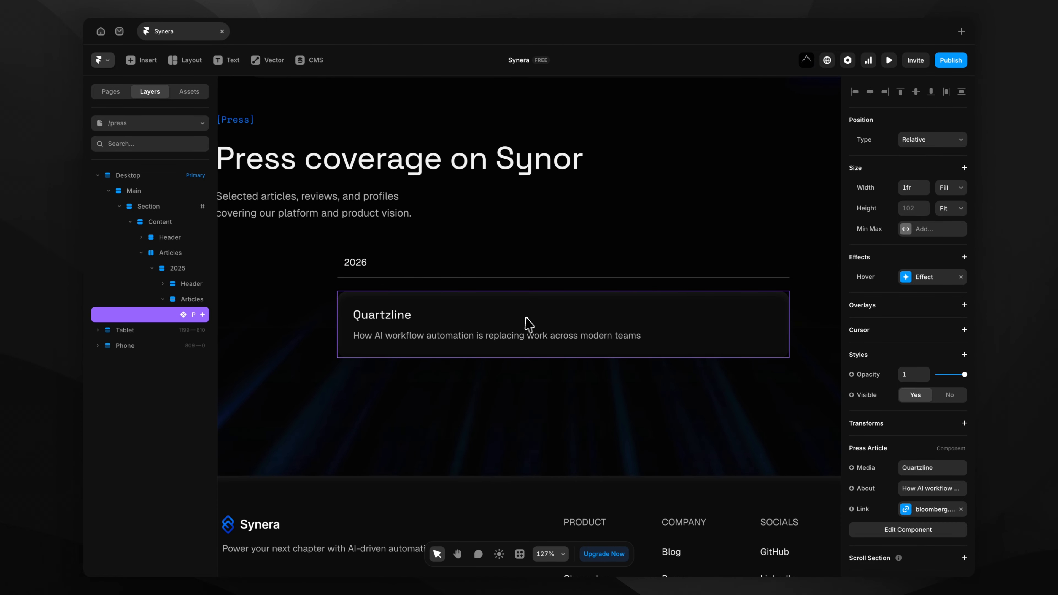
click(933, 468)
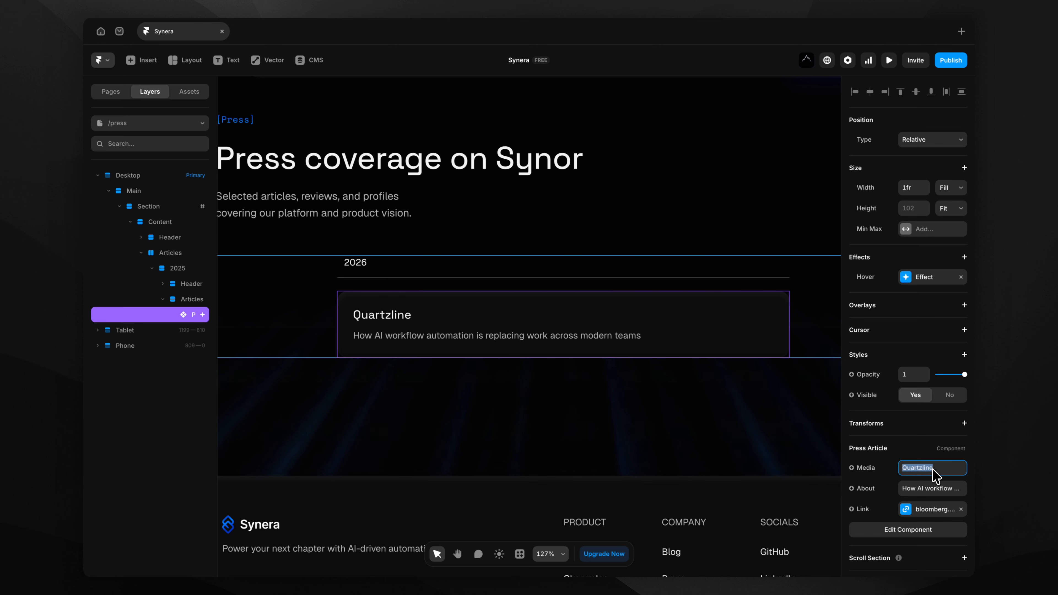
text(Forbes)
key(Return)
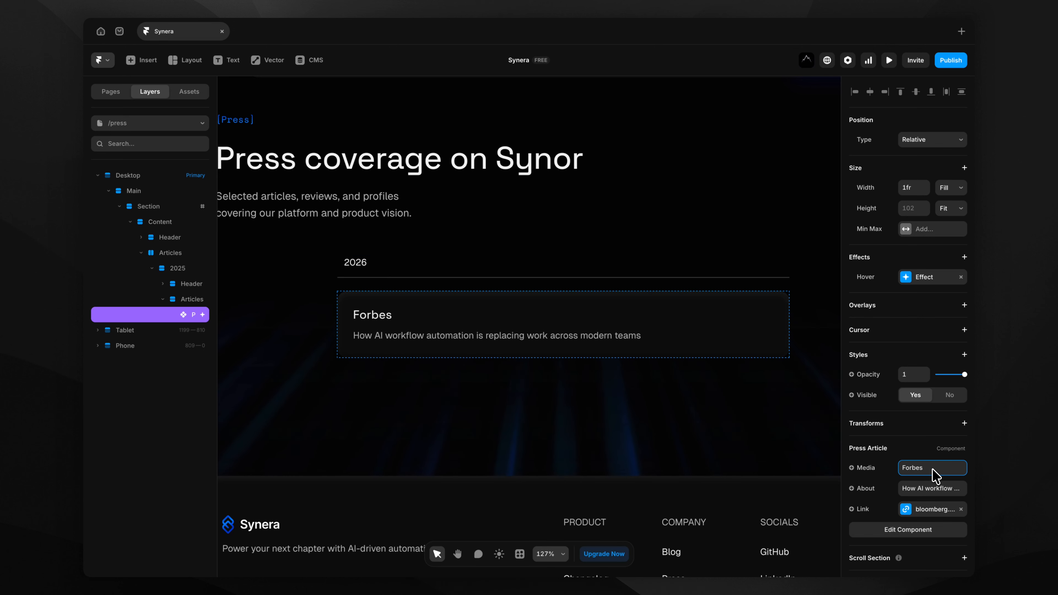
click(930, 490)
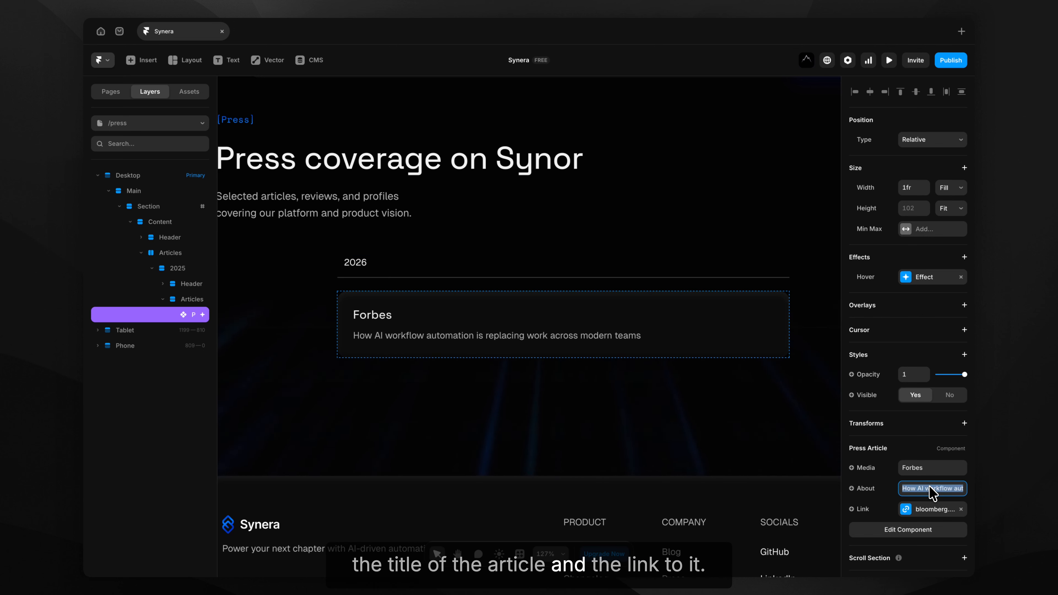
text(How Sy)
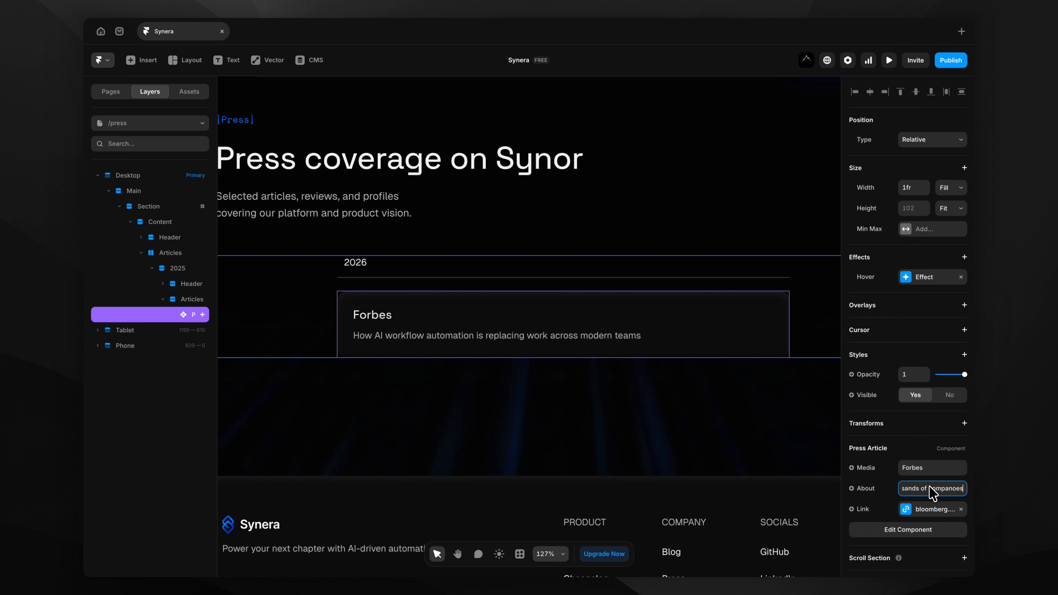
key(Return)
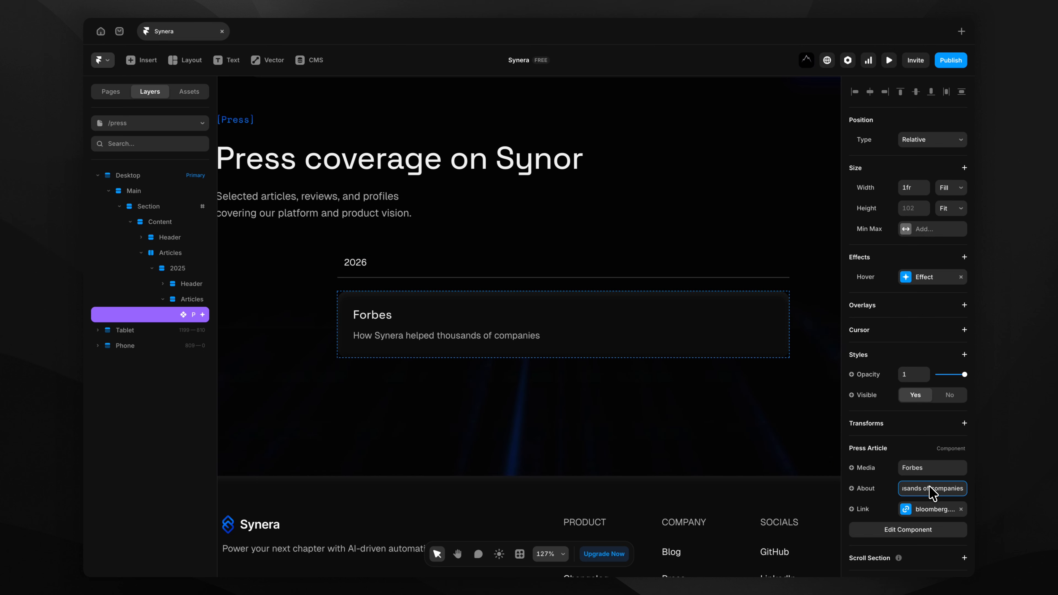
Point the card's link to forbes.com and check the Press page in live preview.
scroll(604, 408, down, 5)
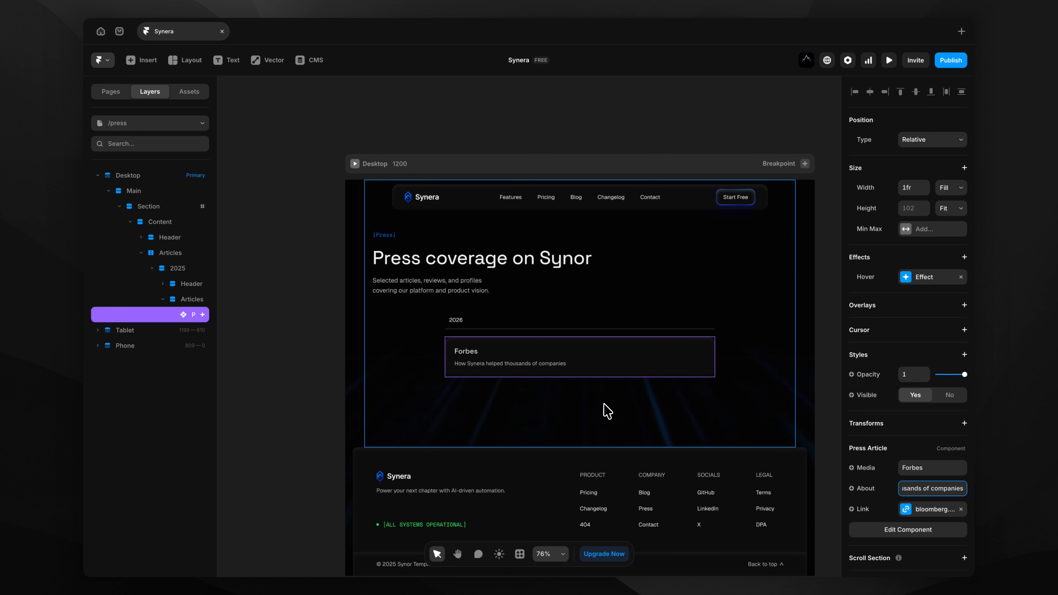
click(920, 509)
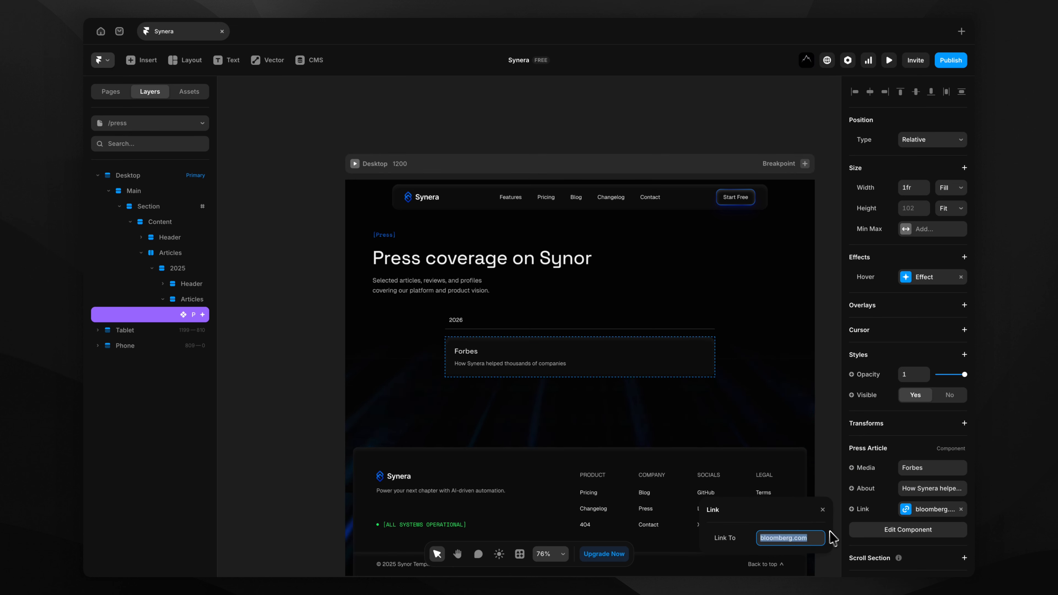
text(forbes)
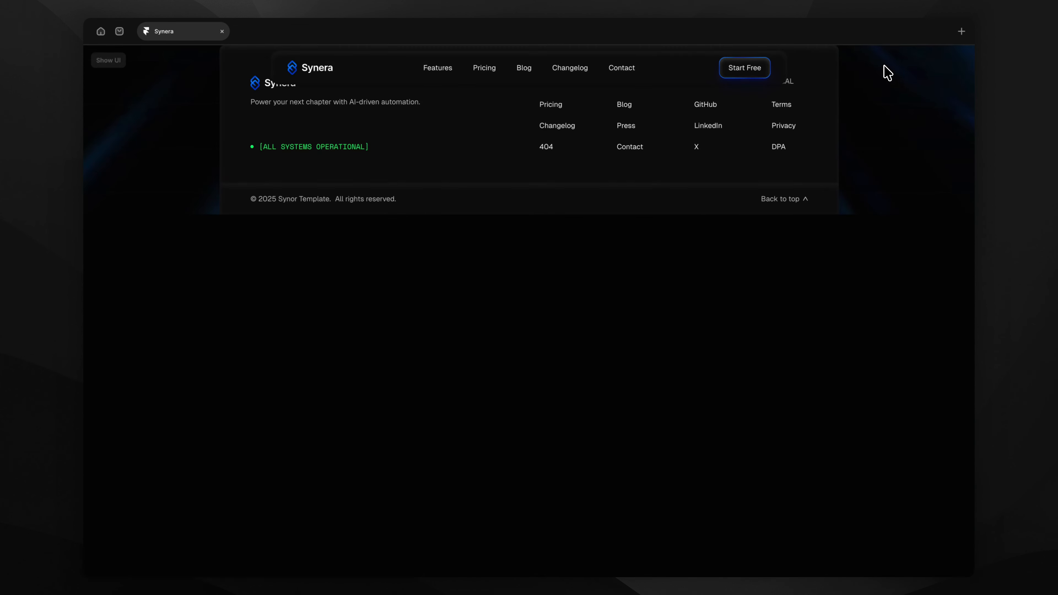
click(886, 63)
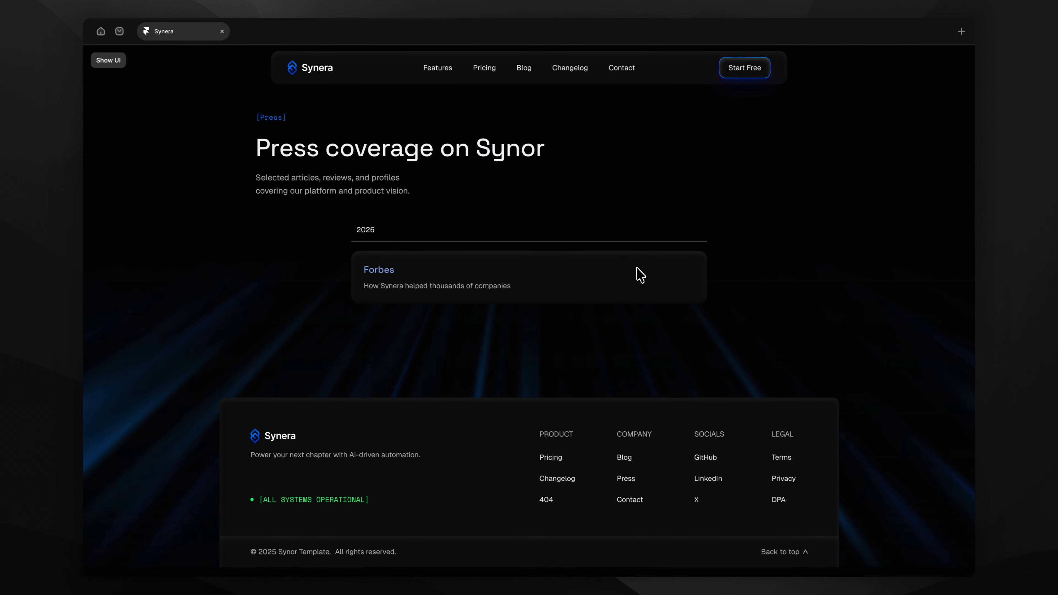
key(Escape)
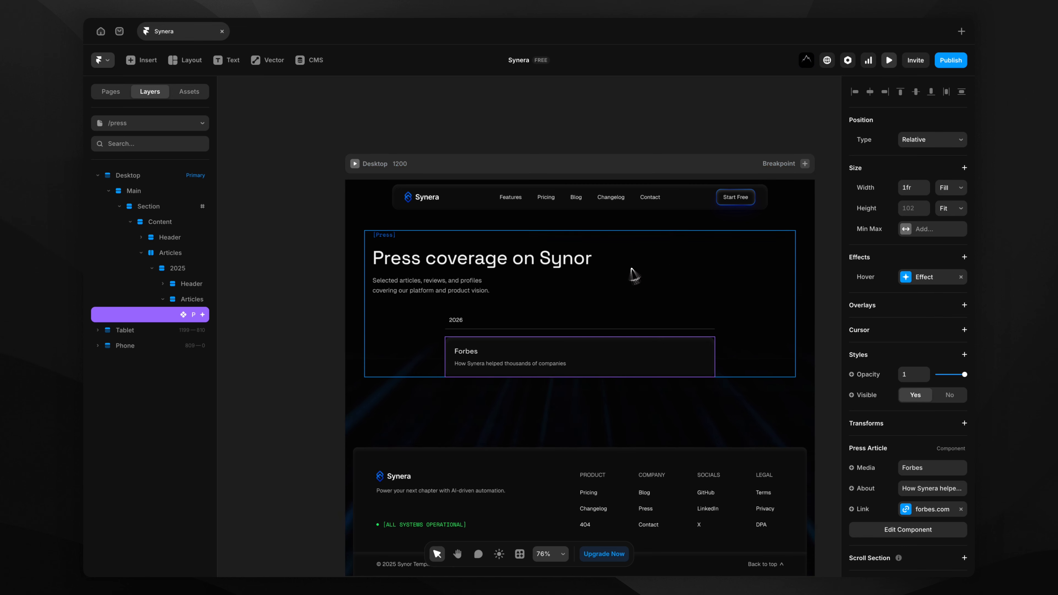
Set the outer Articles container's distribution to Start.
click(455, 350)
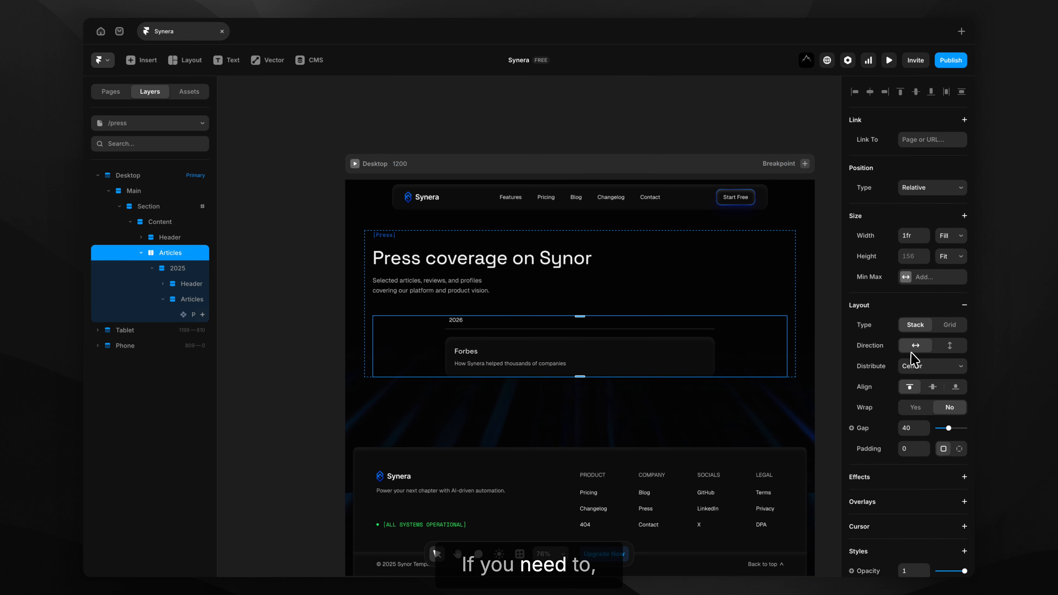
click(914, 360)
click(918, 352)
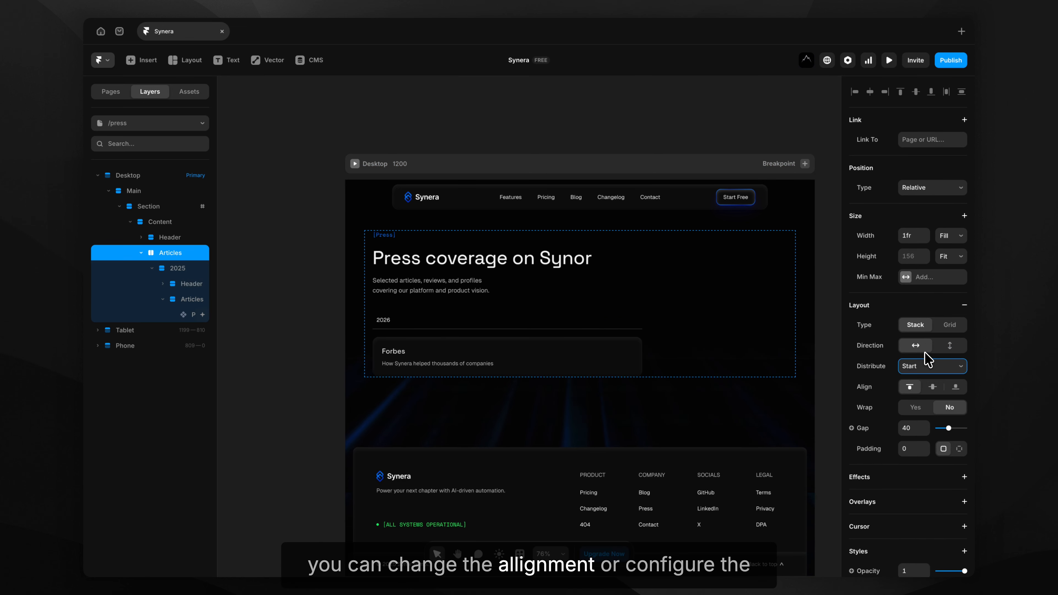
click(303, 444)
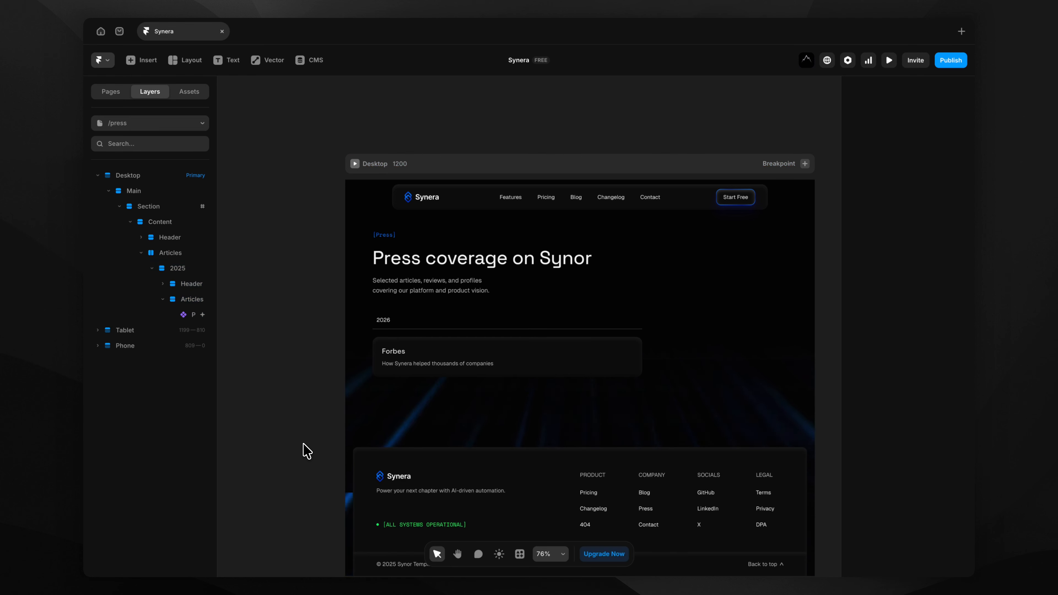
Give the 2025 year stack a 100% max width and preview the result.
click(447, 335)
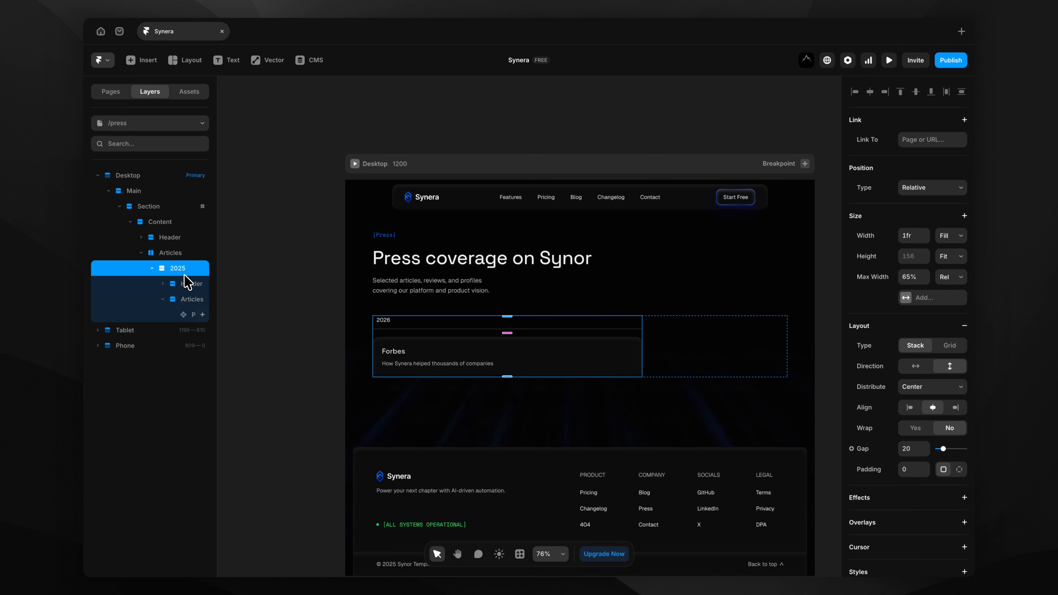
click(909, 271)
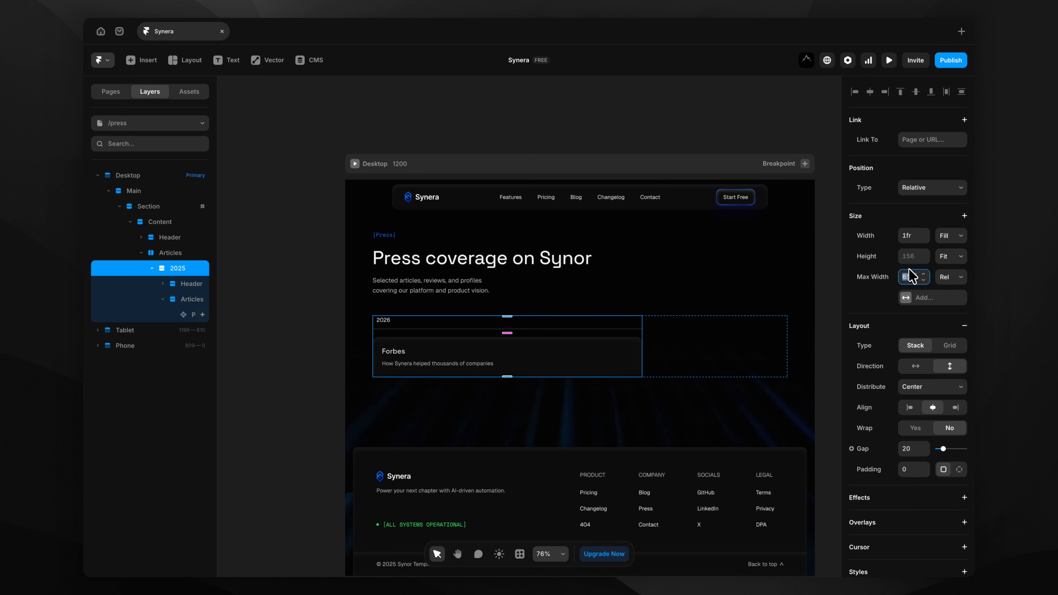
text(100)
key(Return)
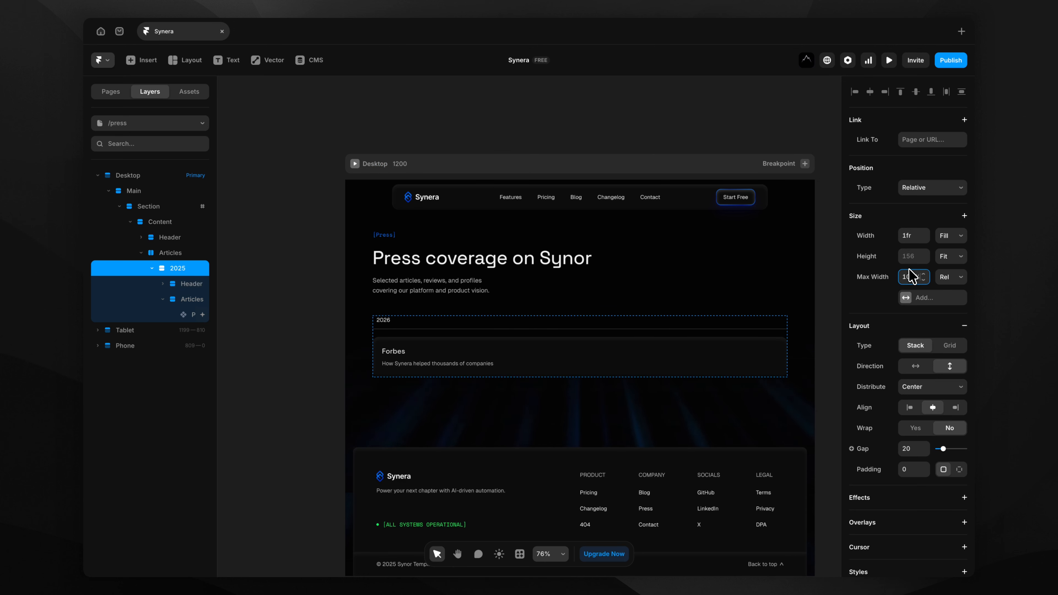
click(821, 184)
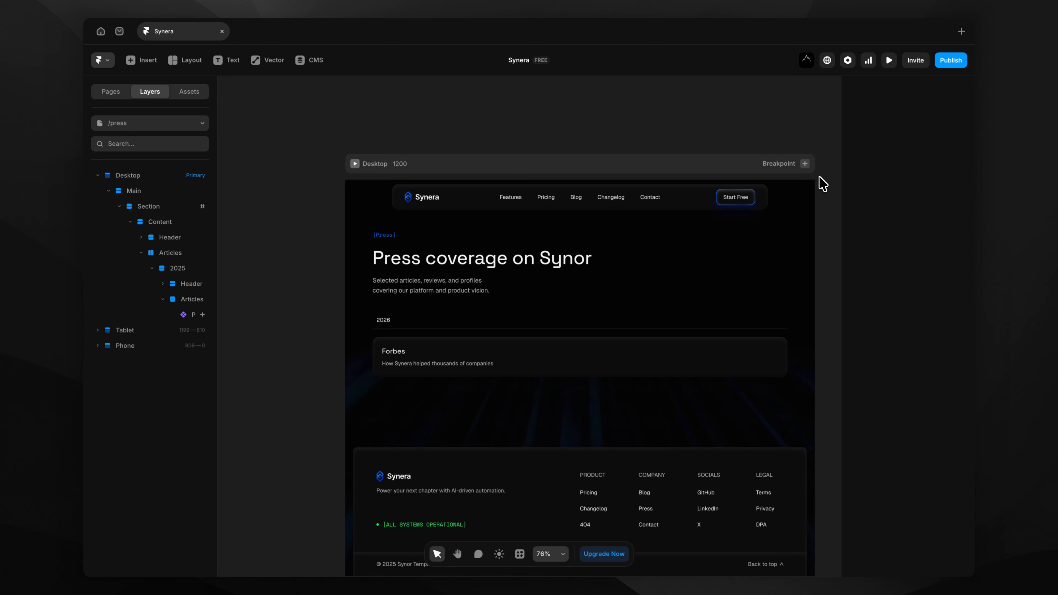
click(888, 60)
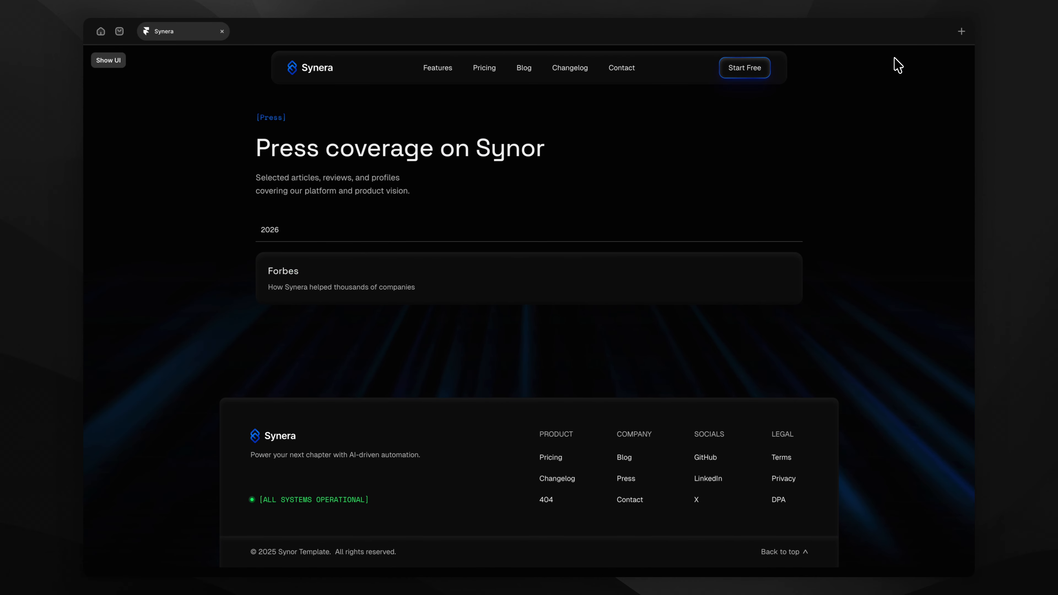
key(Escape)
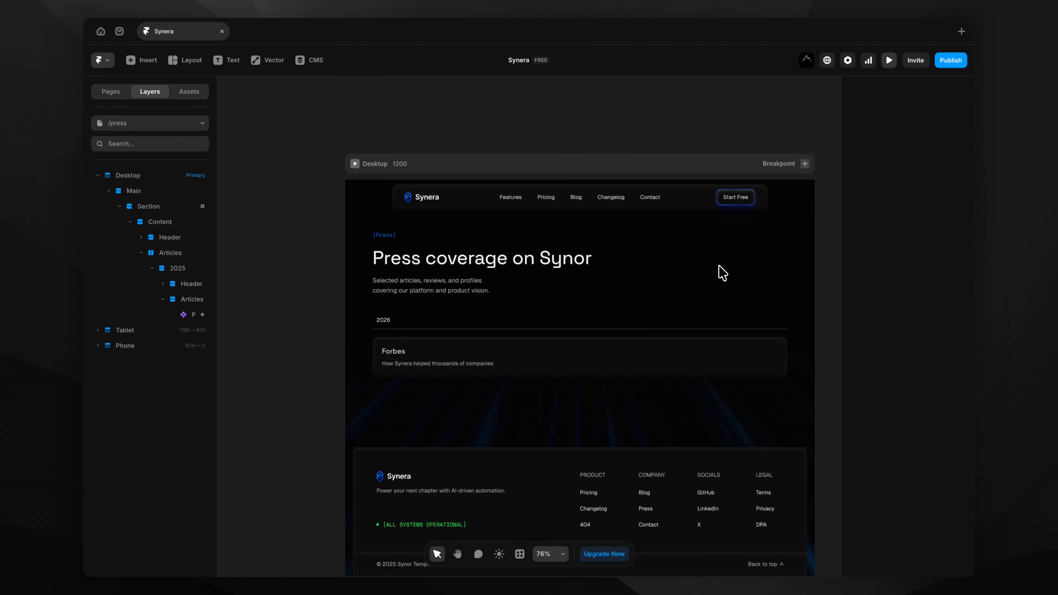
Add a 70% max width to the inner Articles list holding the Forbes card.
click(660, 361)
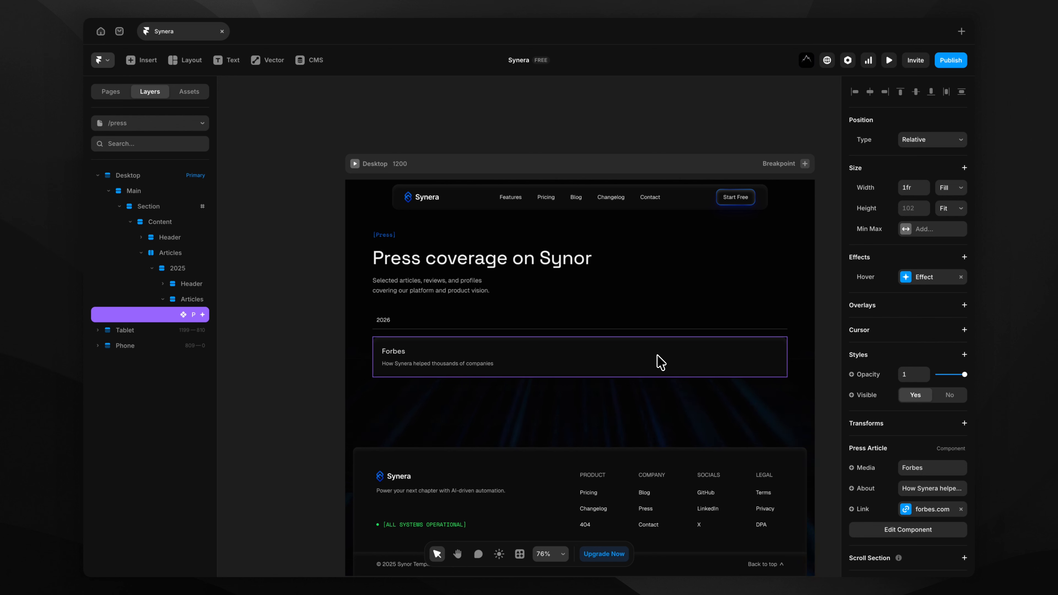
click(198, 303)
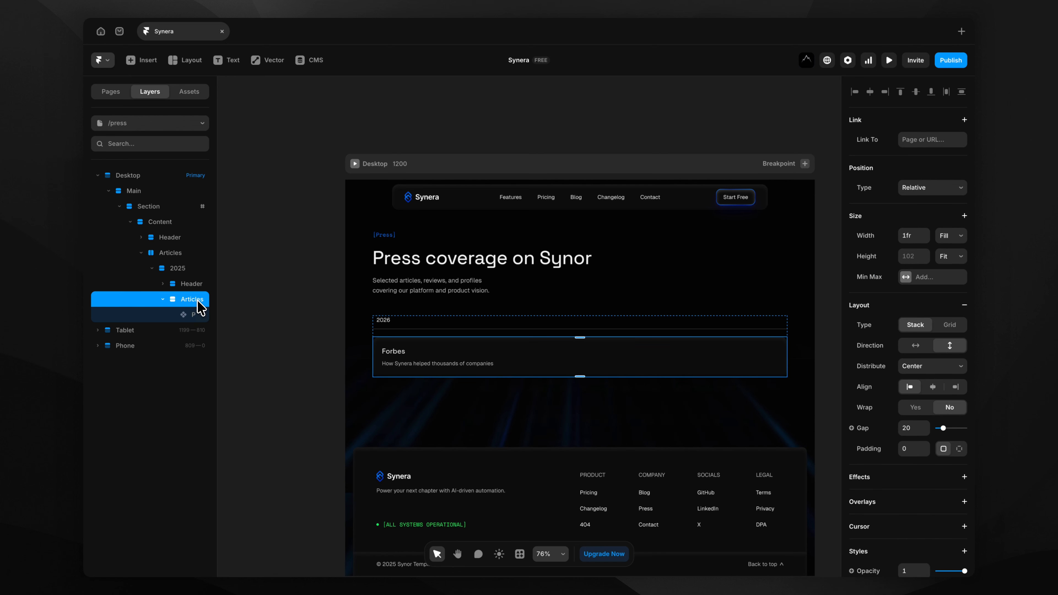
click(201, 315)
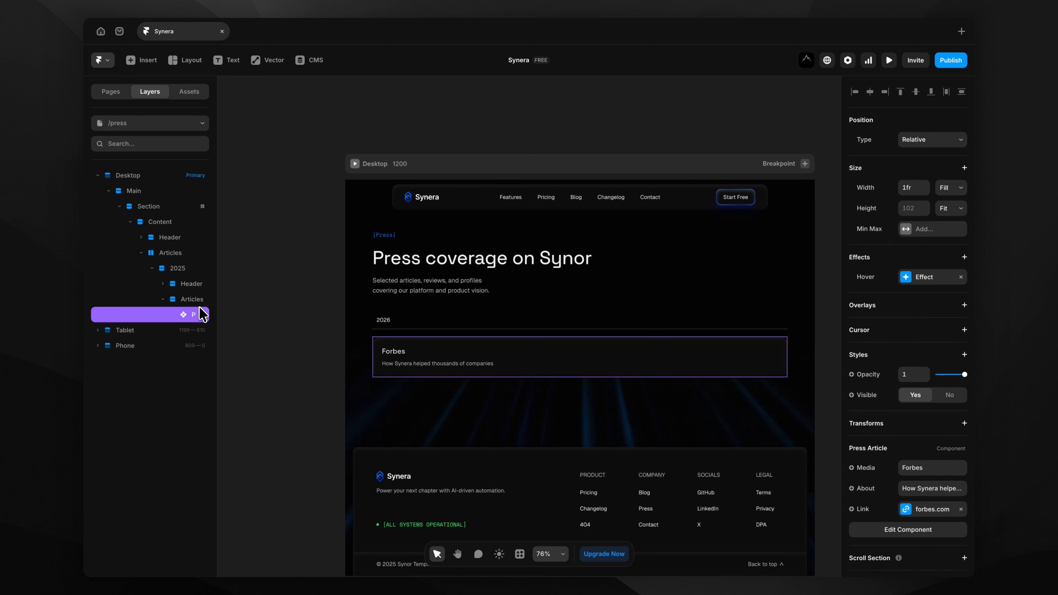
click(200, 304)
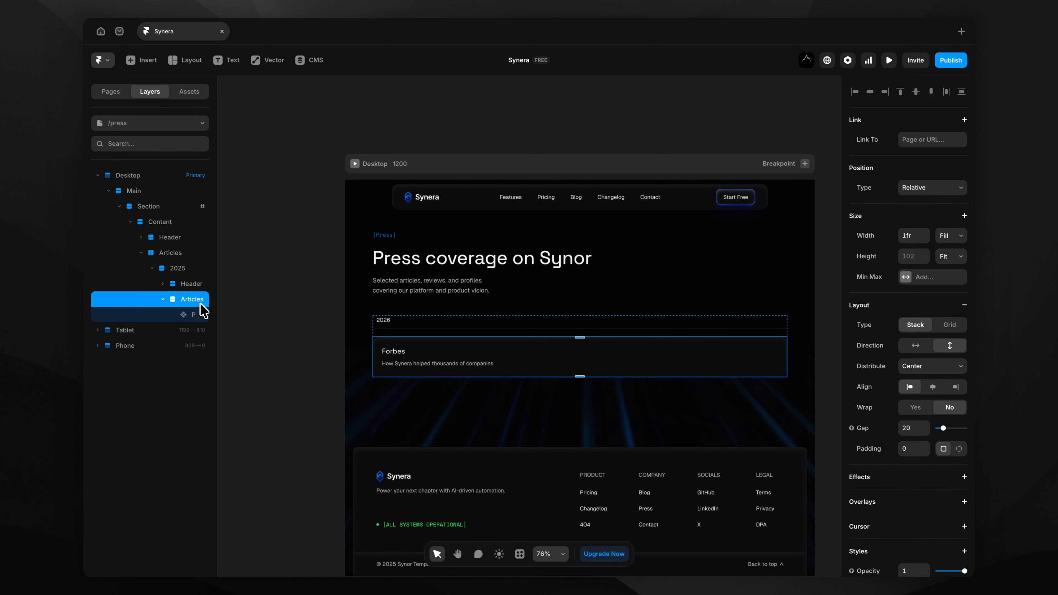
click(964, 216)
click(951, 235)
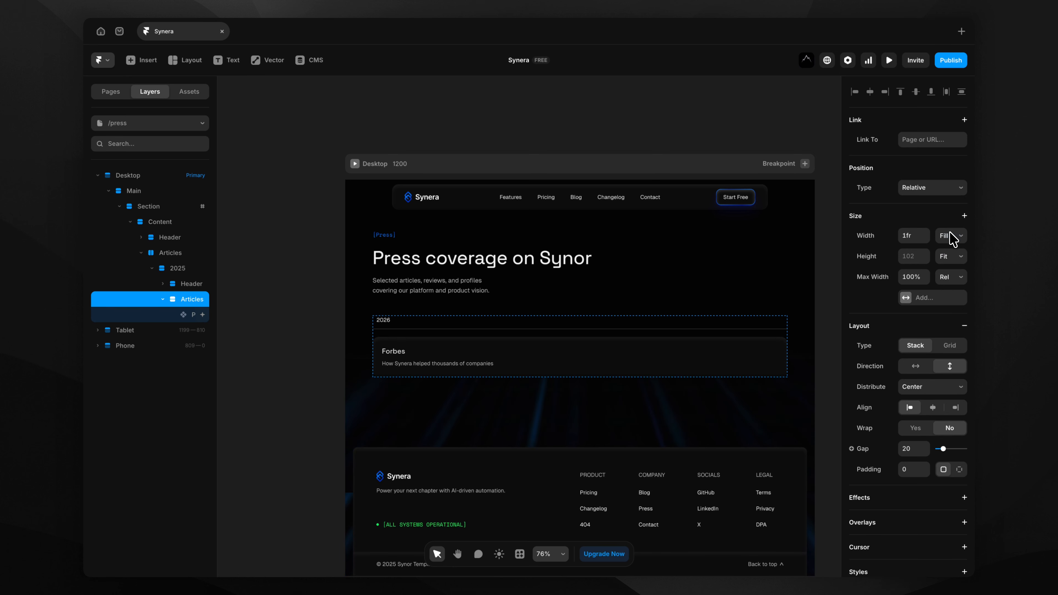
click(902, 278)
text(70%)
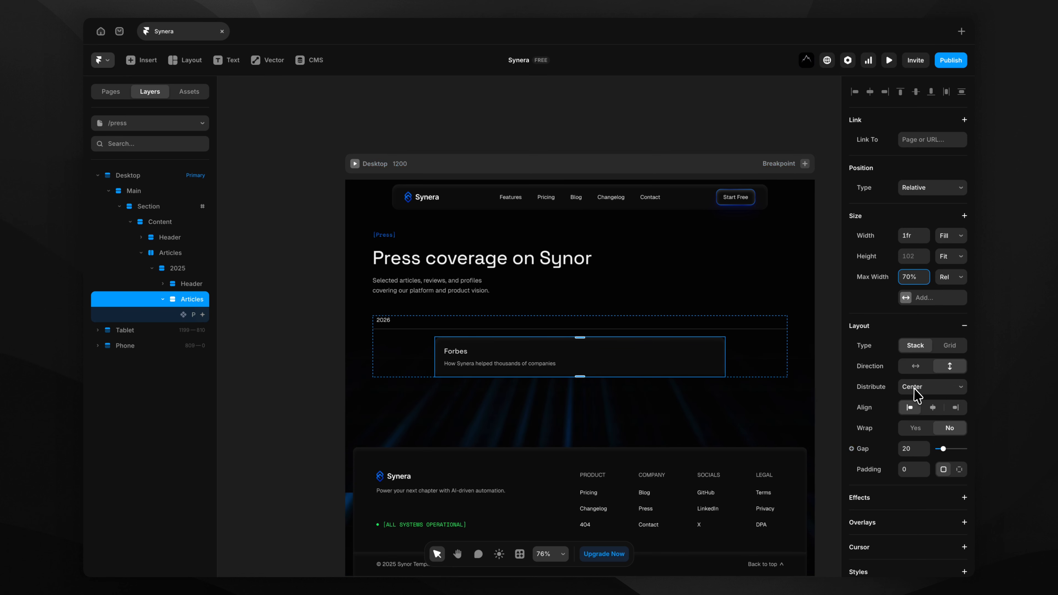
Set the 2025 stack's layout alignment to left so the Forbes card hugs the left edge.
click(190, 268)
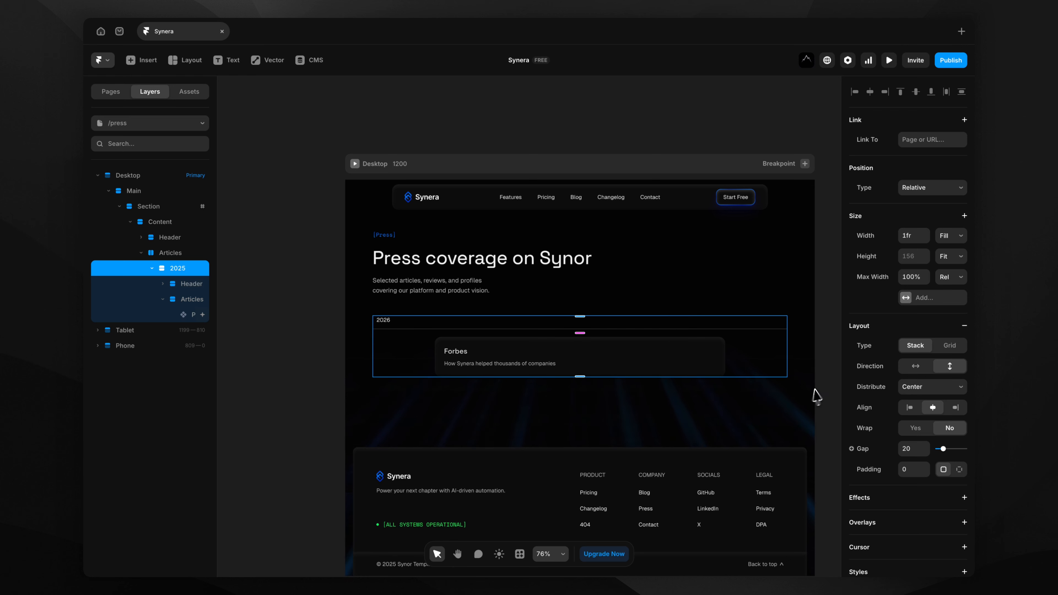
click(909, 408)
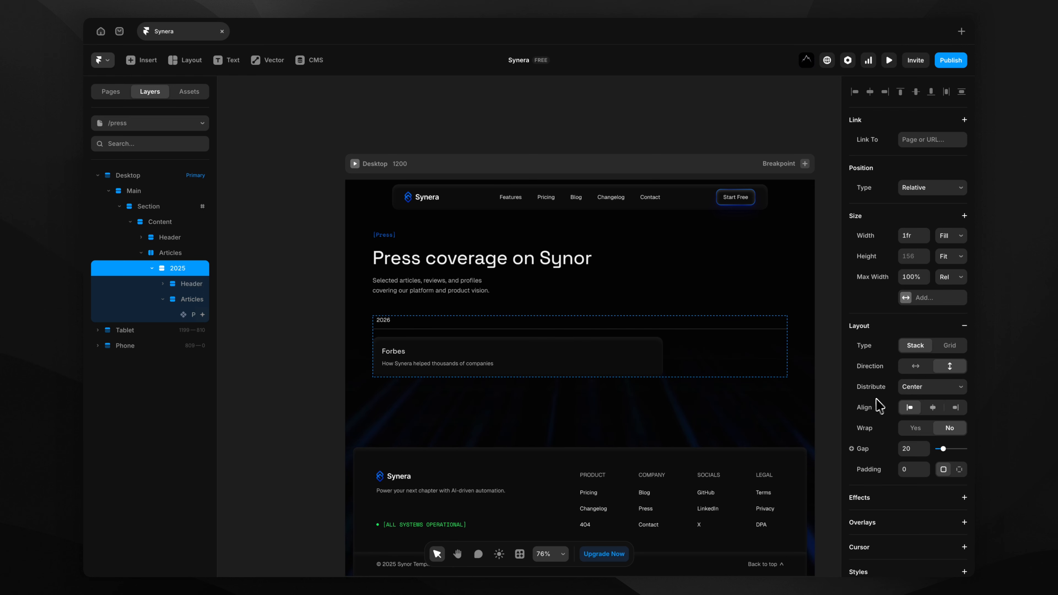
click(823, 385)
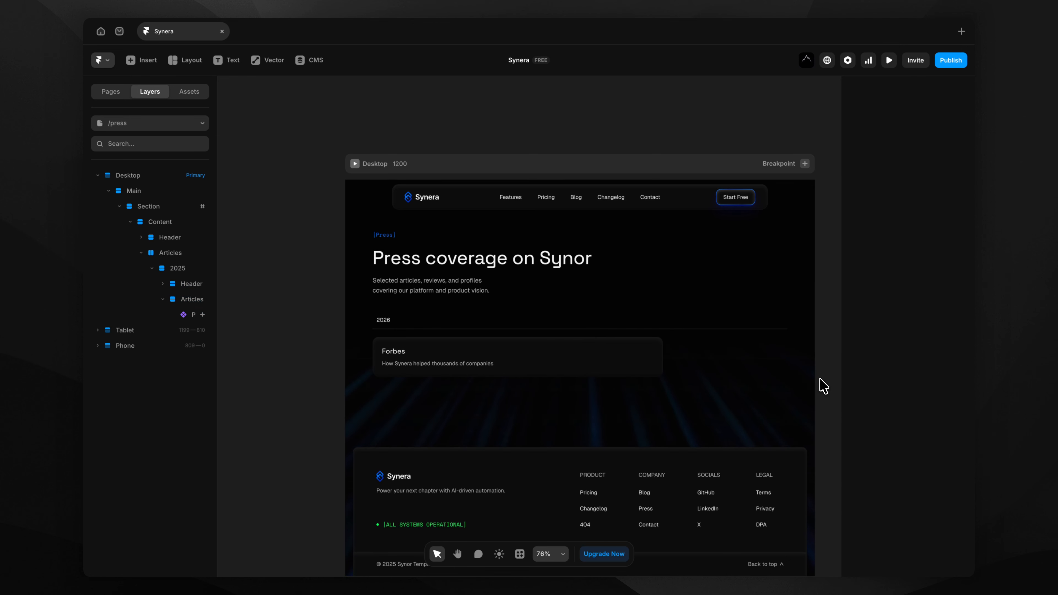
Preview the Press page live, then return to the editor with the Pages list shown.
click(889, 62)
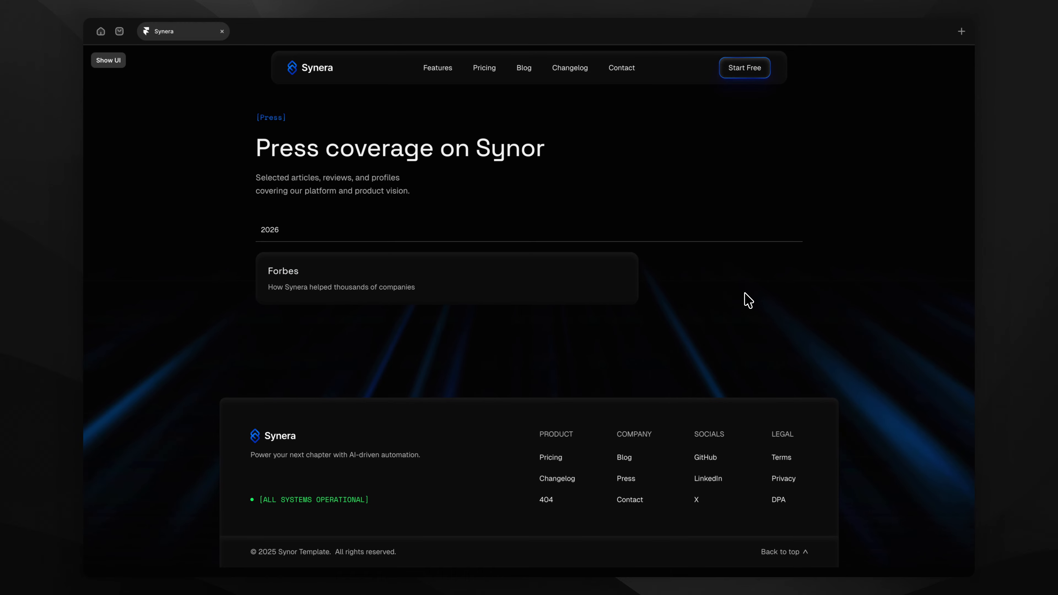
key(ctrl+backslash)
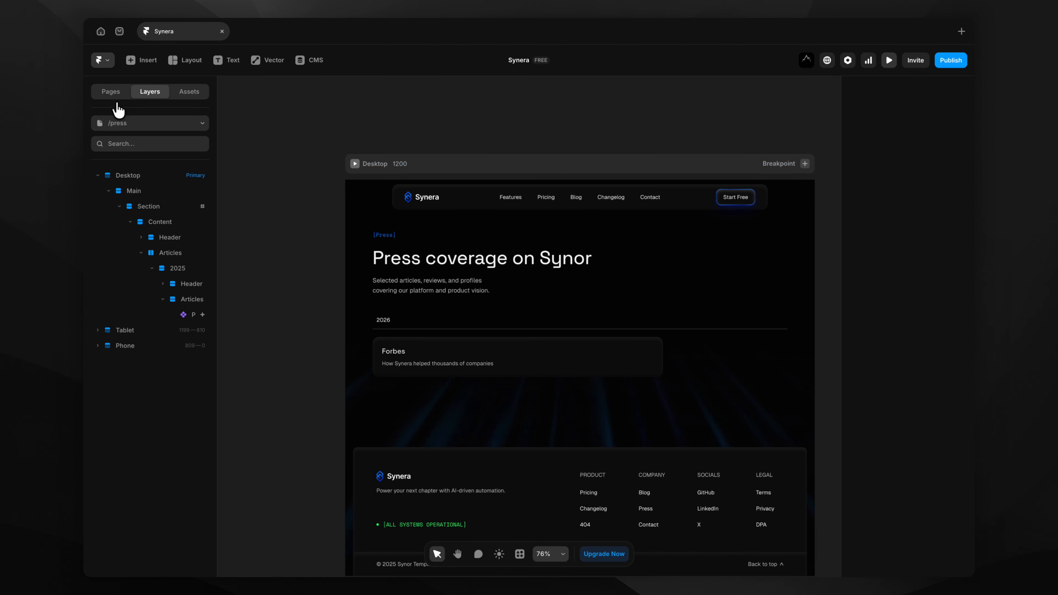
click(116, 93)
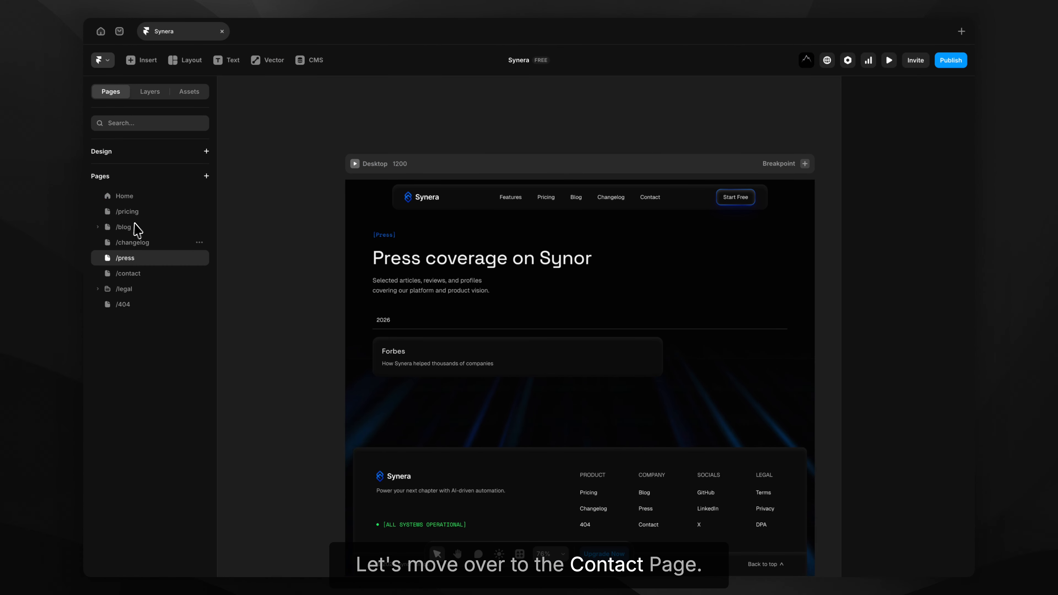
On the /contact page, change the displayed email address's domain ending to .com.
click(142, 273)
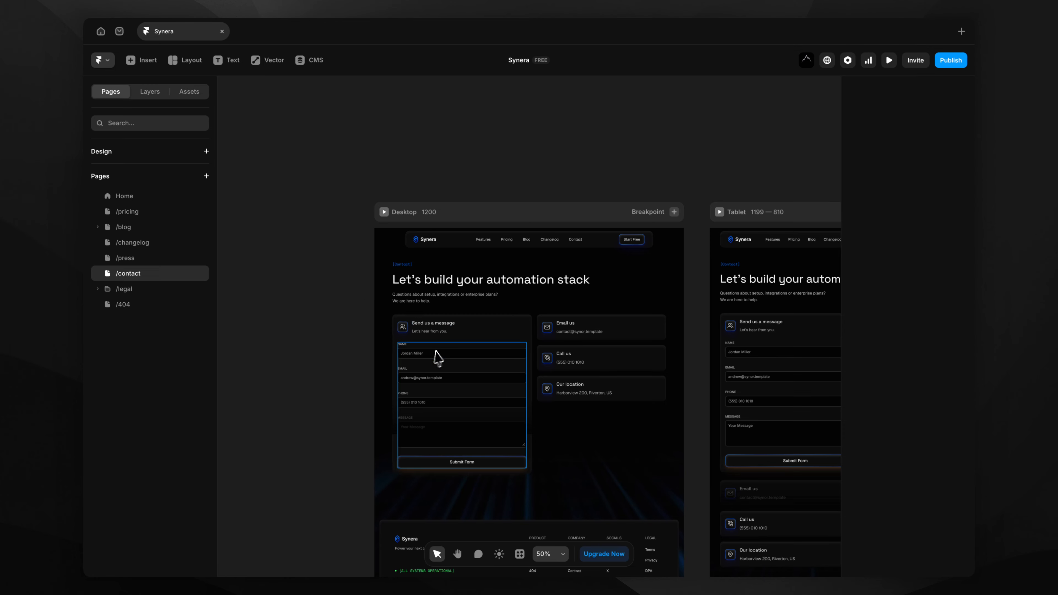
scroll(469, 397, up, 5)
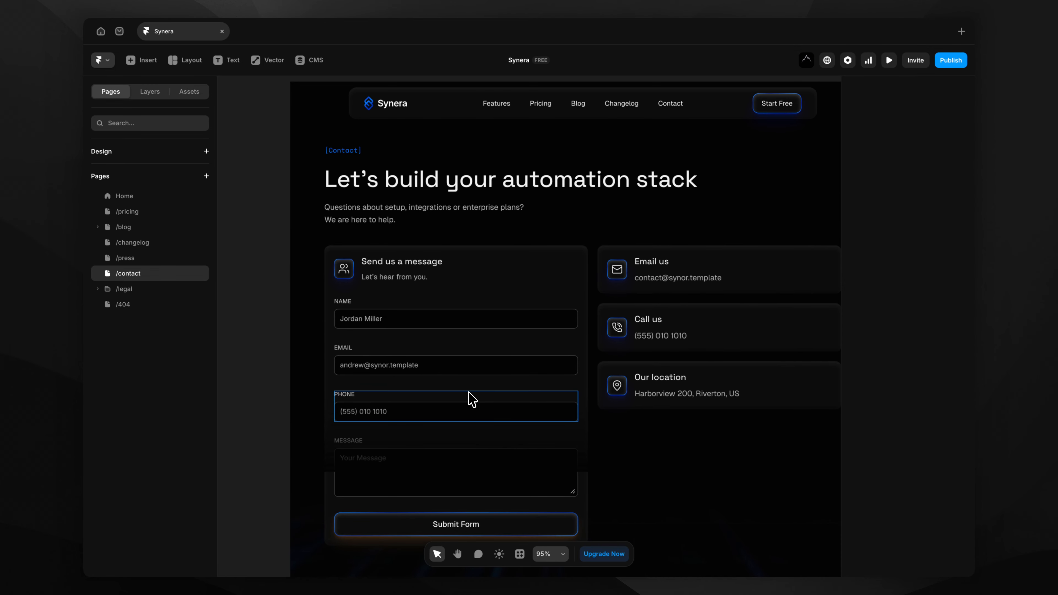
scroll(469, 396, down, 1)
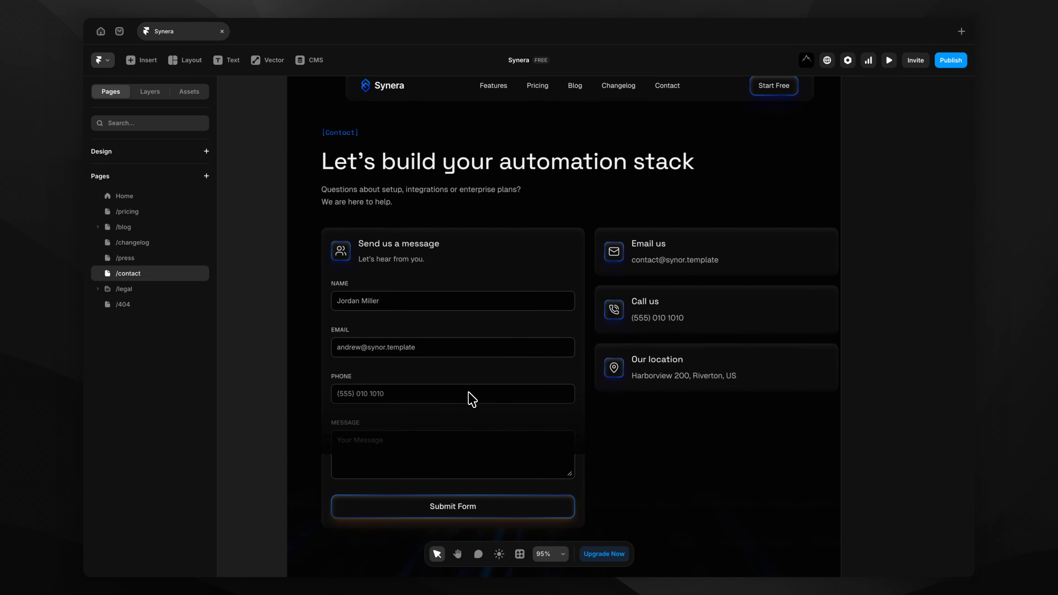
click(645, 265)
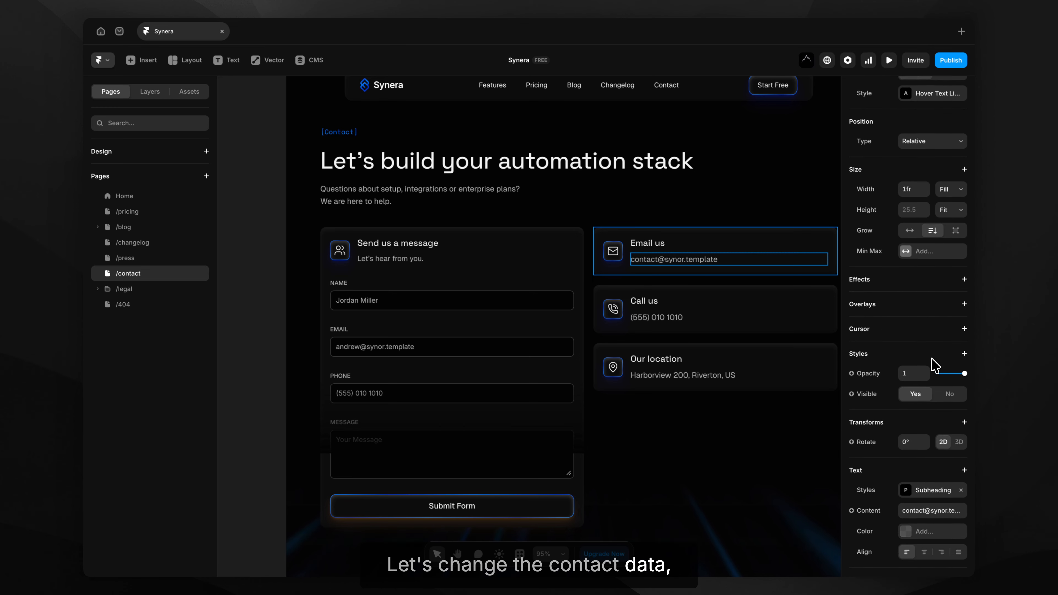
scroll(933, 366, down, 3)
click(937, 391)
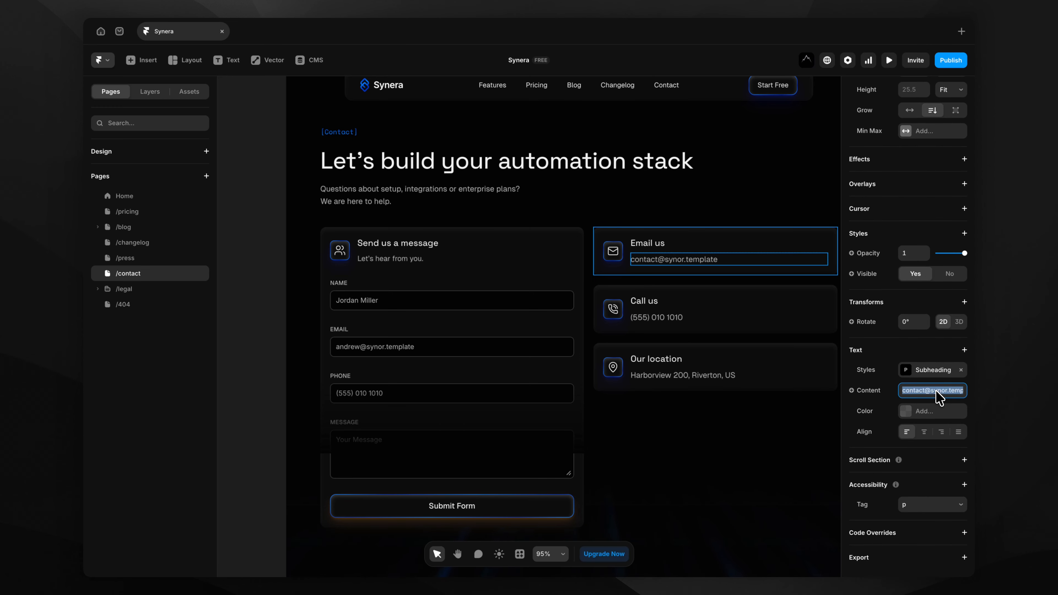
click(936, 392)
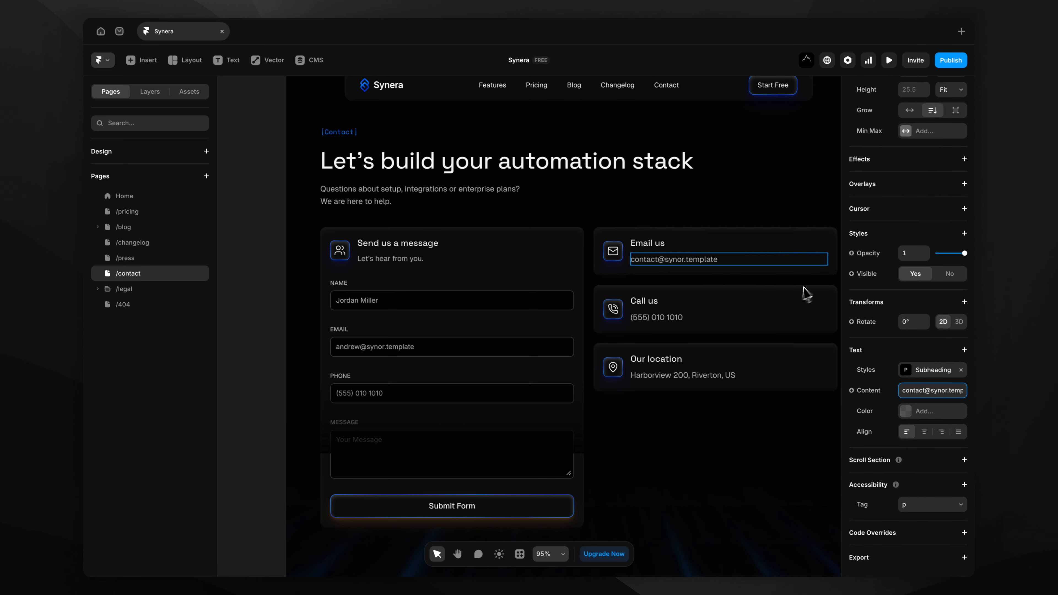
scroll(722, 267, up, 5)
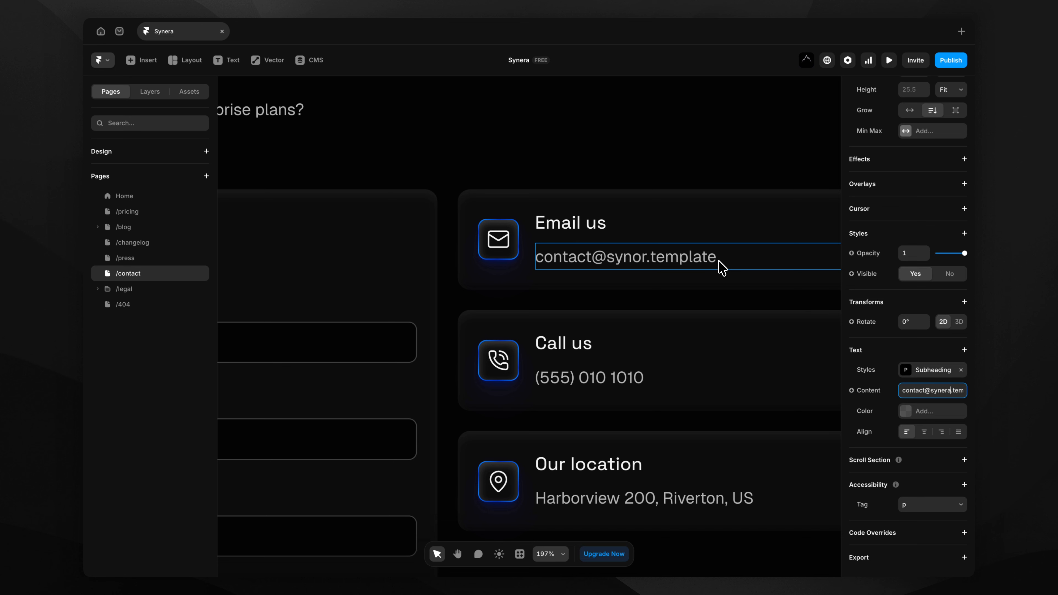
key(shift+Right)
key(shift+Right)
text(com)
key(Return)
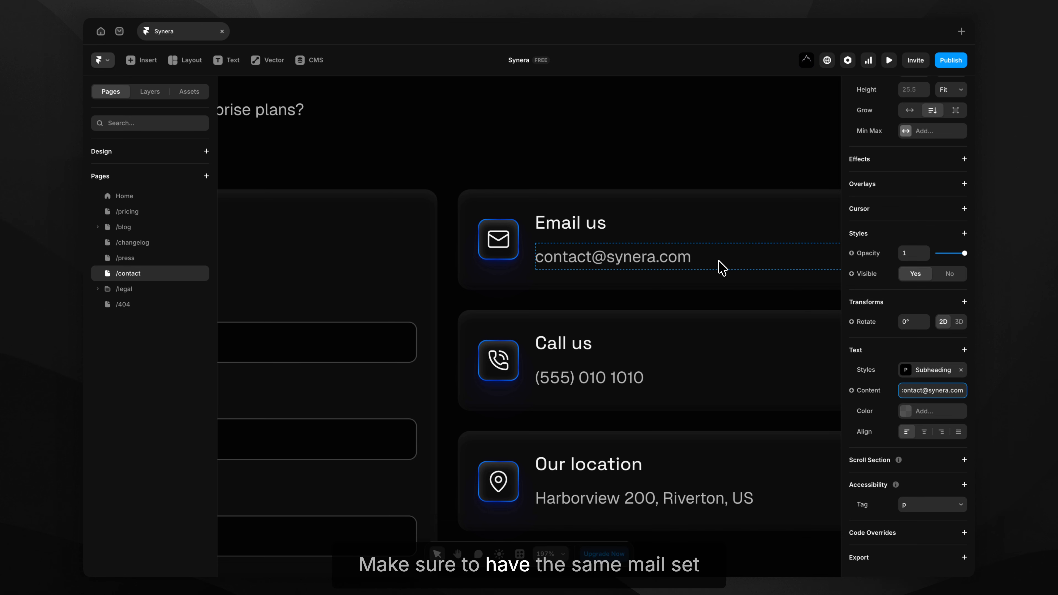
Update the email's mailto link to the new Synera address and preview the contact page.
scroll(558, 241, down, 3)
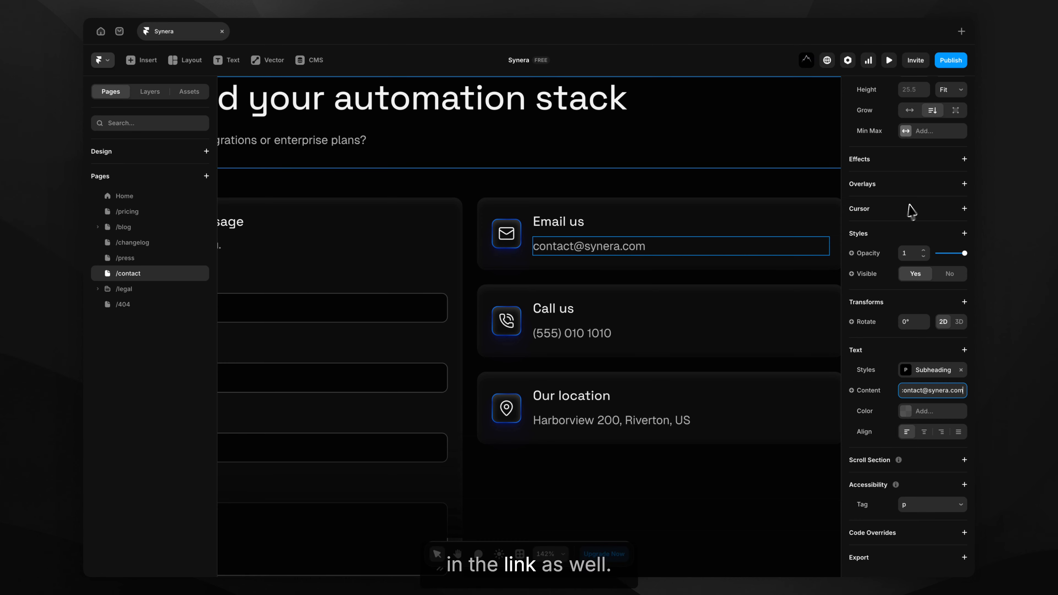
scroll(923, 260, up, 5)
click(921, 140)
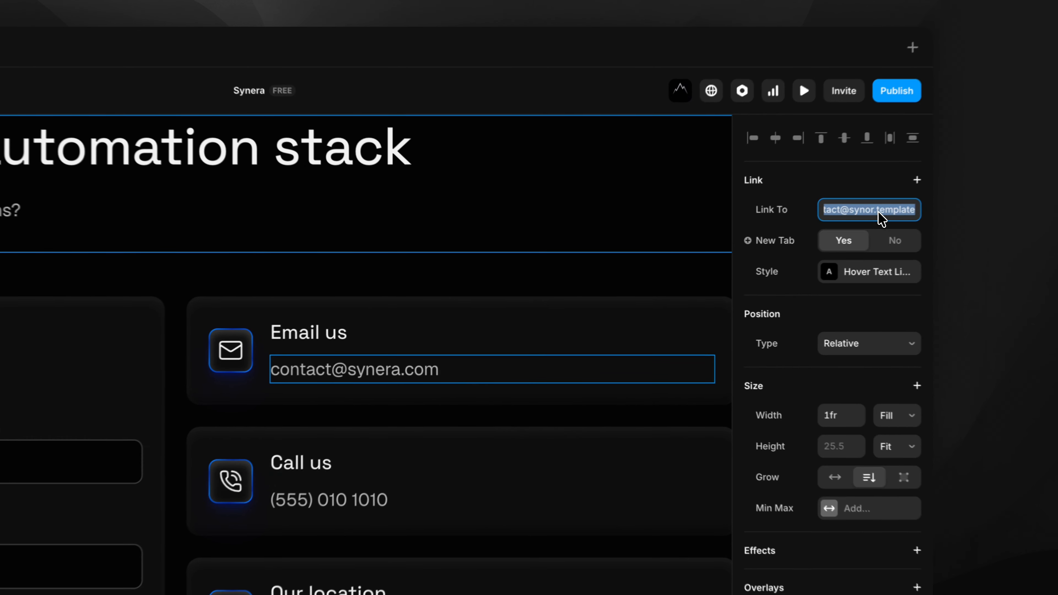
click(938, 144)
key(BackSpace)
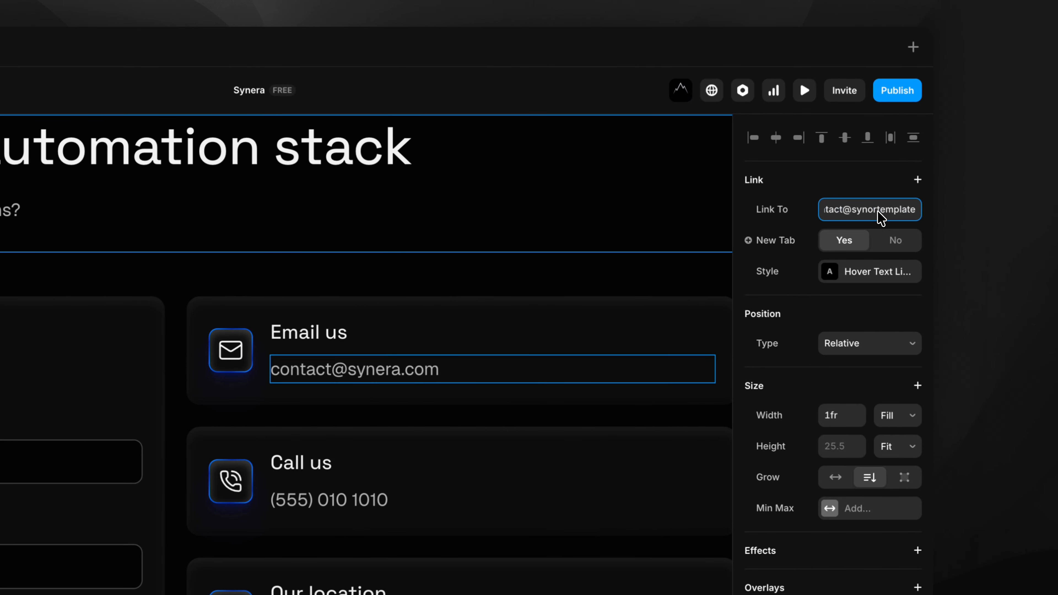
key(BackSpace)
key(BackSpace)
key(shift+Right)
key(shift+Right)
key(shift+Right)
key(shift+Right)
key(shift+Right)
key(shift+Right)
key(shift+Right)
key(shift+Right)
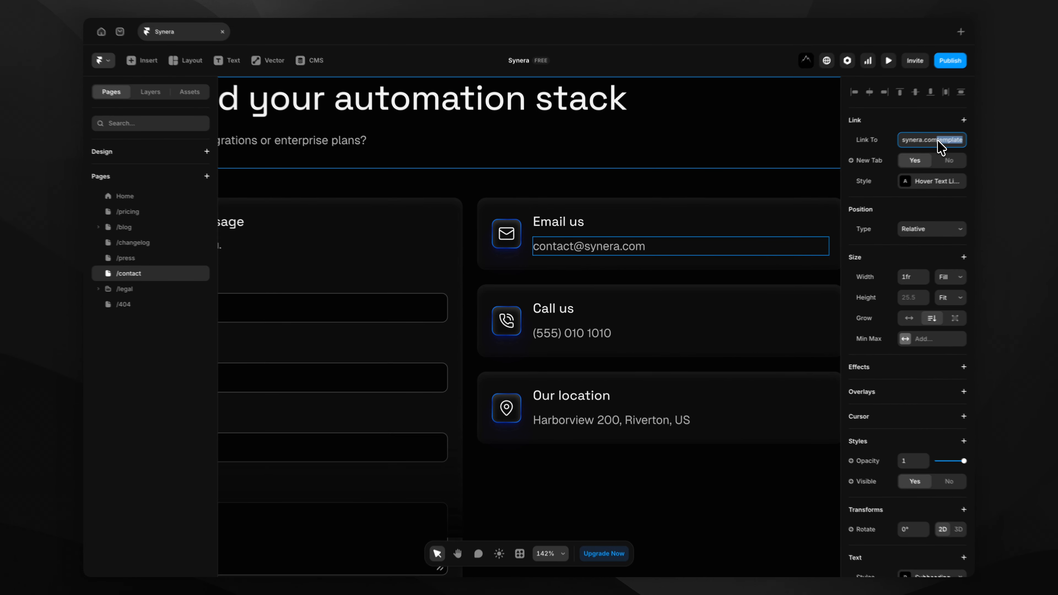
key(BackSpace)
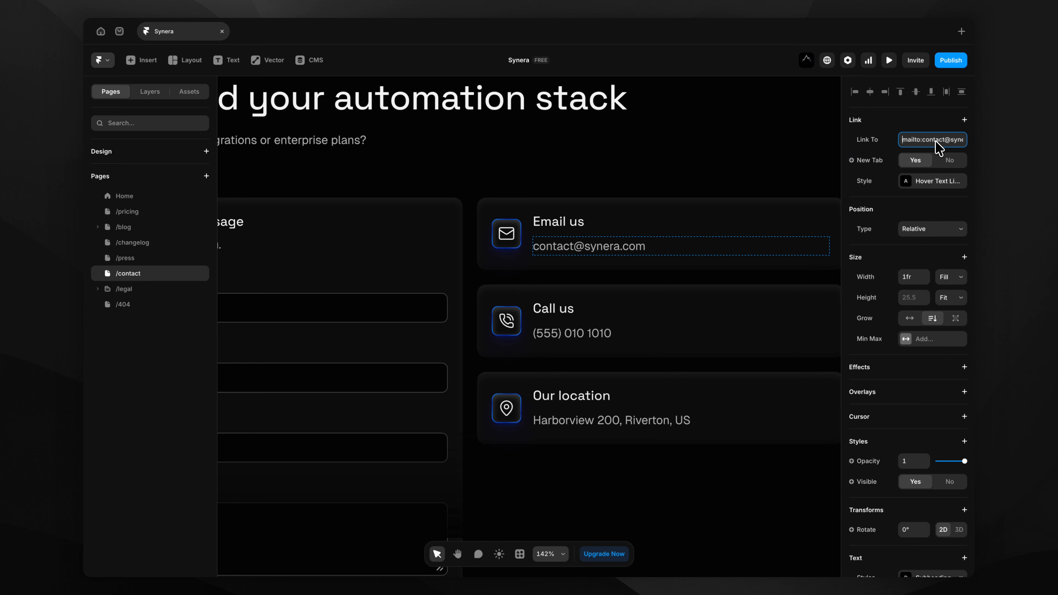
click(888, 61)
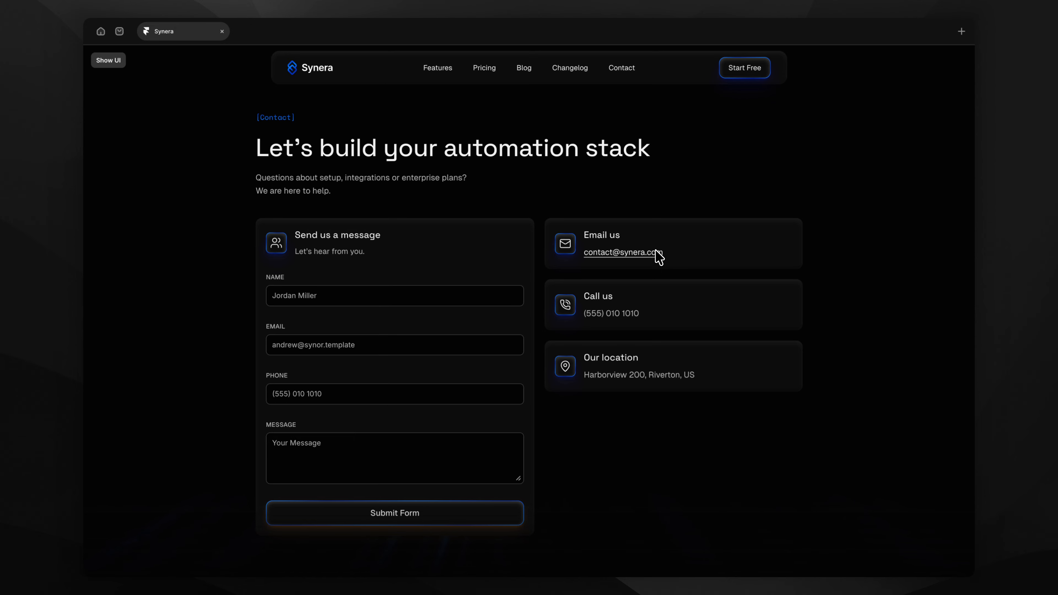
key(ctrl+backslash)
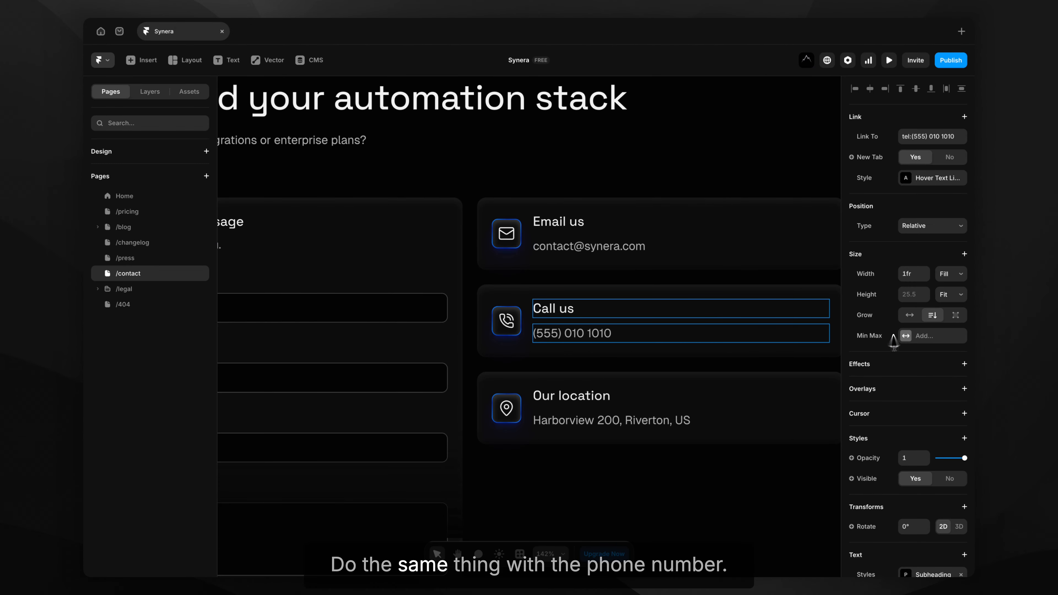
scroll(957, 288, down, 5)
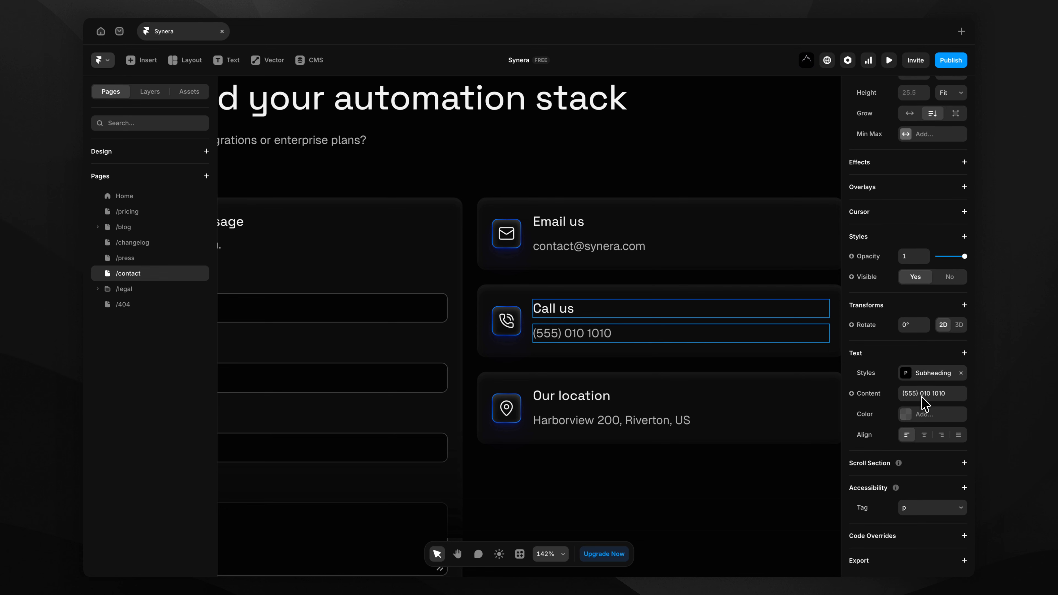
scroll(945, 401, up, 2)
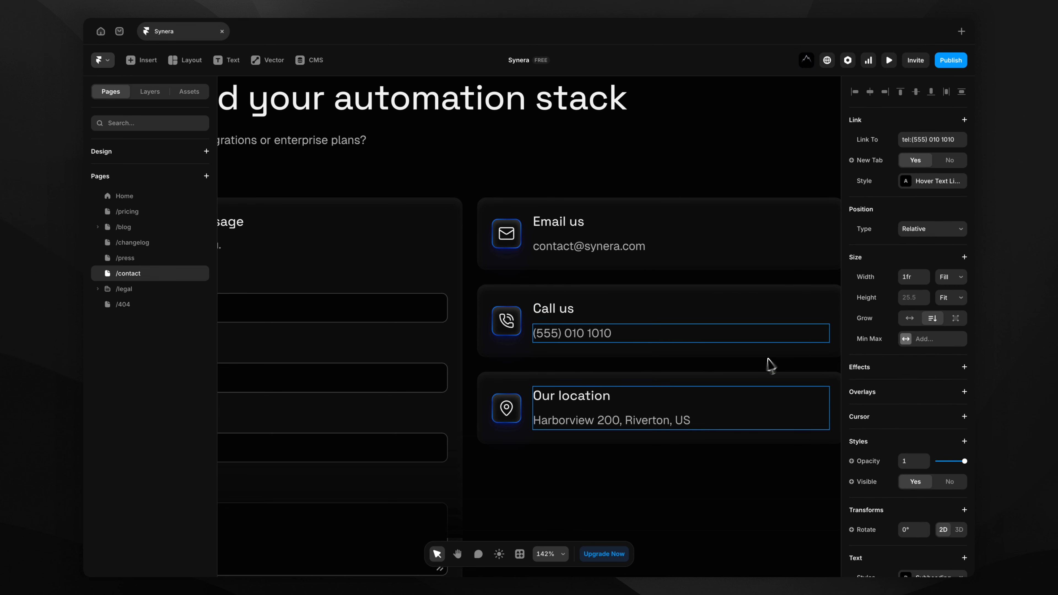
click(686, 421)
scroll(952, 327, down, 5)
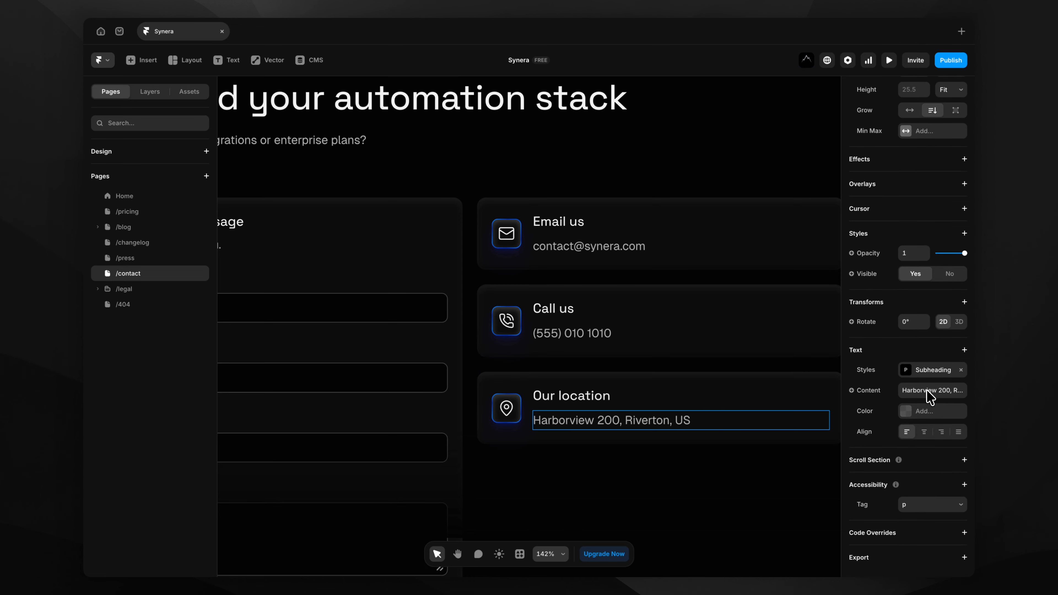
scroll(632, 405, down, 5)
scroll(632, 405, left, 2)
scroll(632, 405, down, 2)
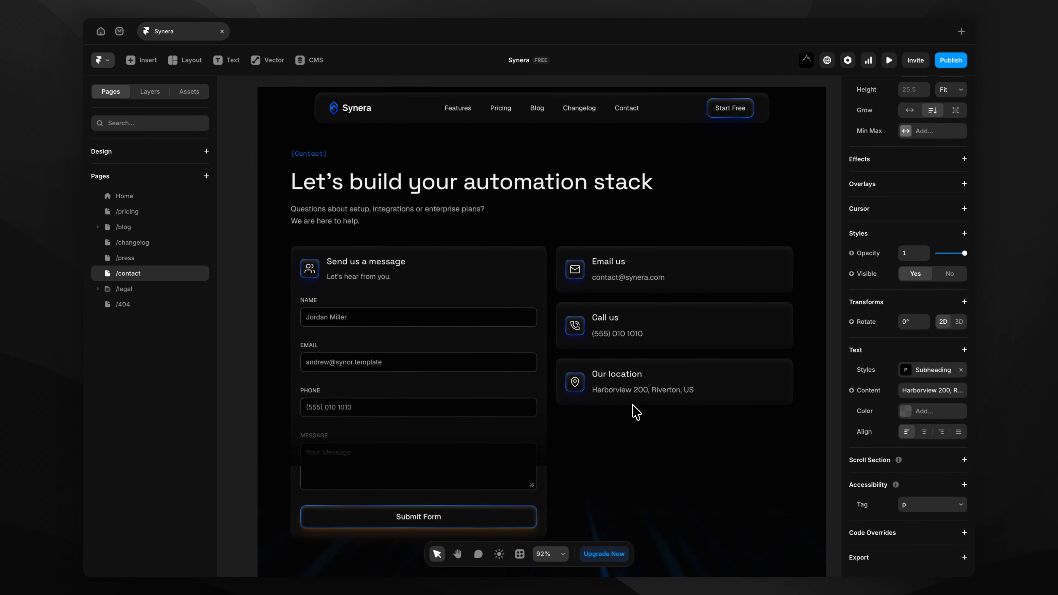
click(268, 440)
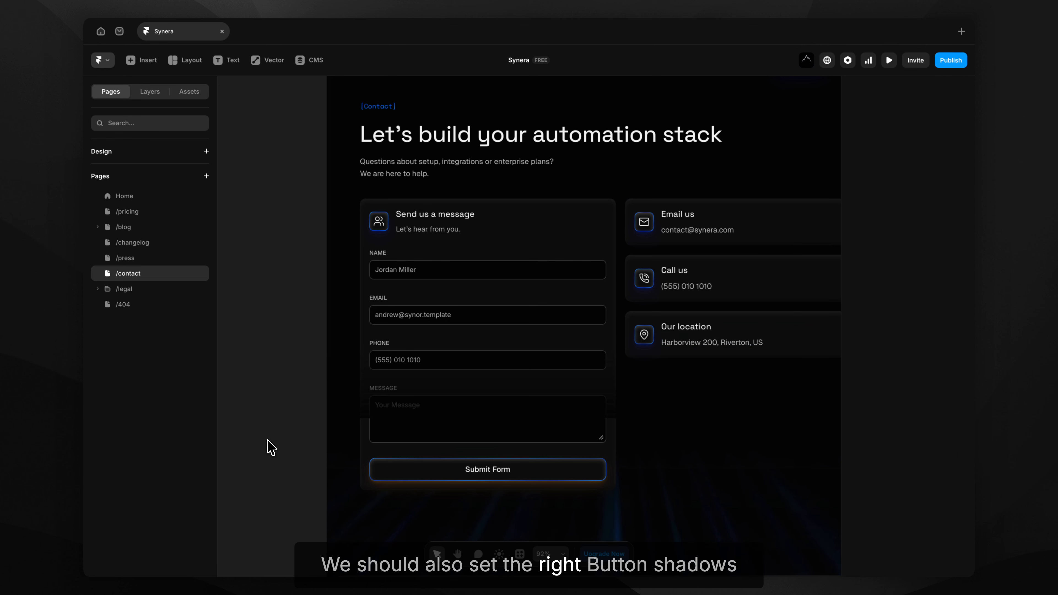
Open the Submit Form button component and change its Base shadow colour from orange to blue.
double_click(422, 470)
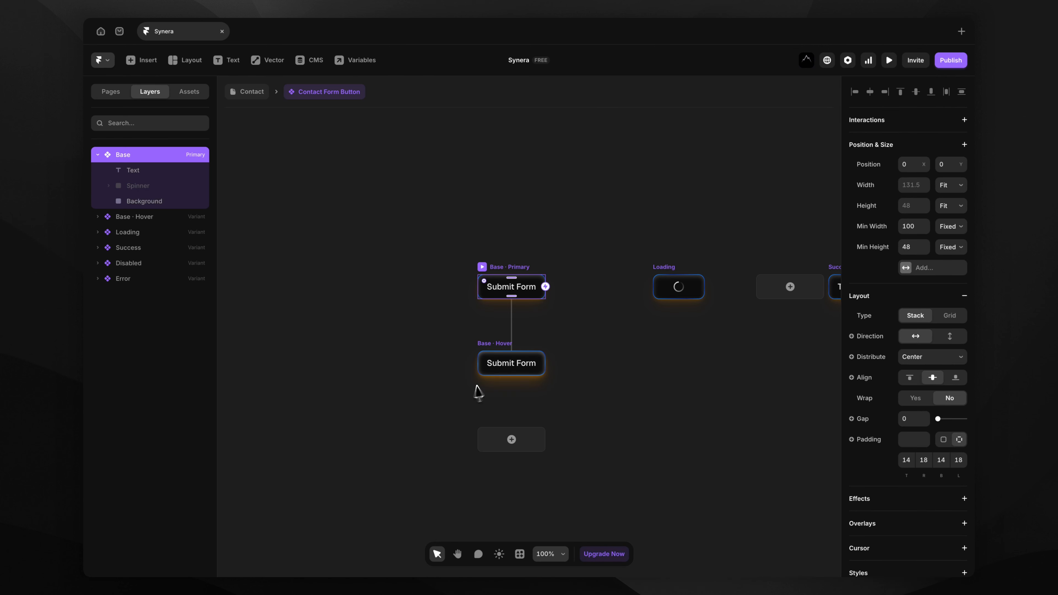
scroll(898, 259, down, 10)
click(907, 346)
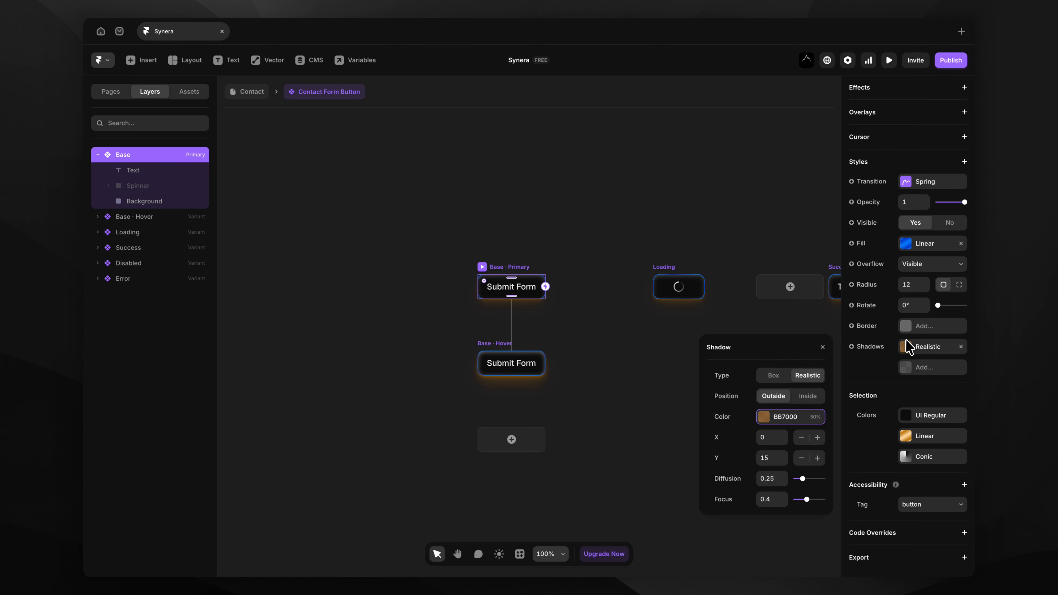
click(771, 418)
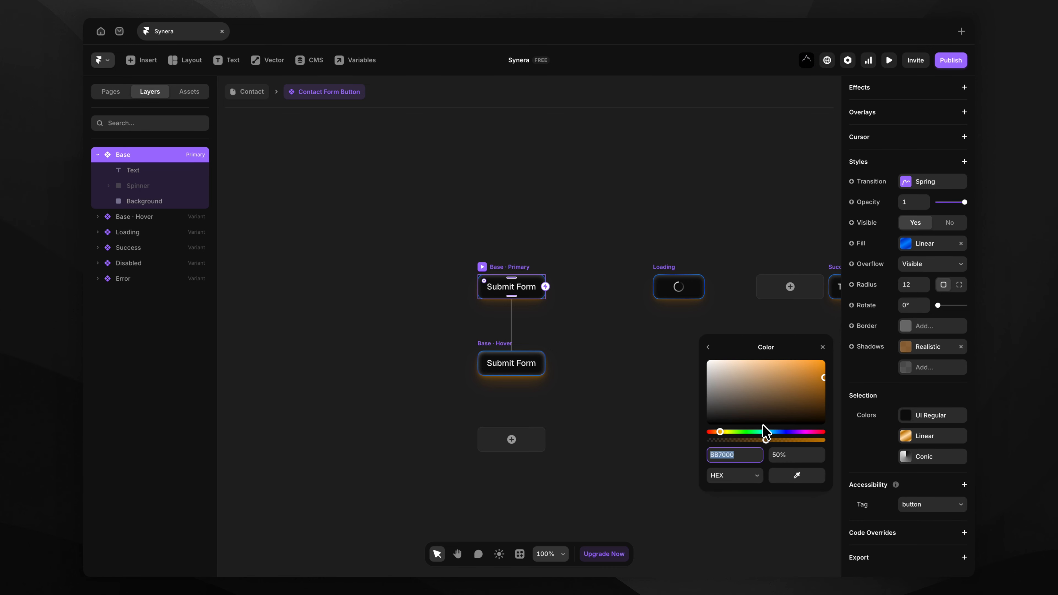
click(782, 432)
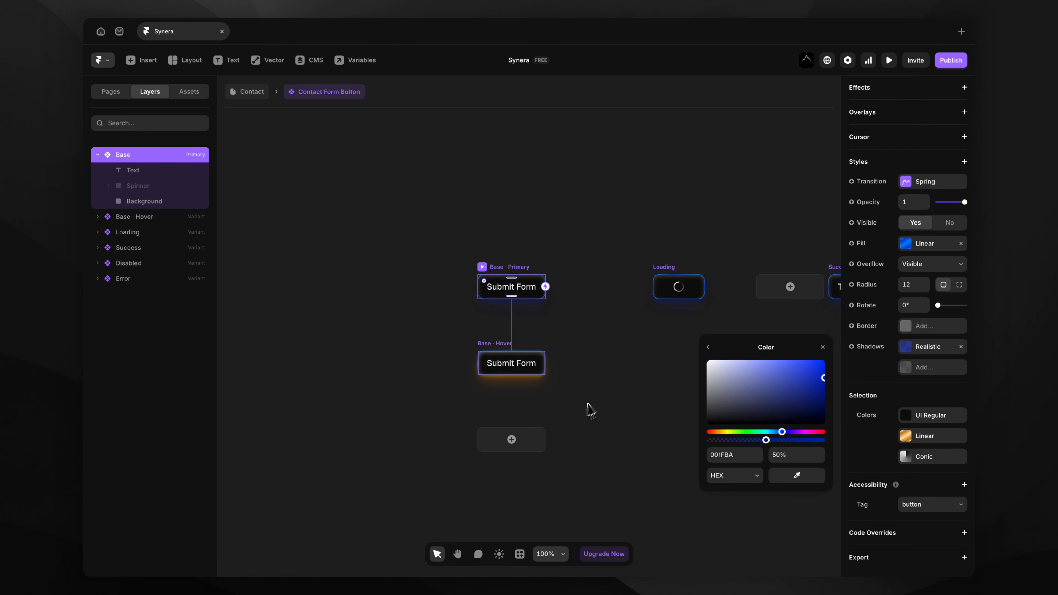
Make the Base · Hover variant's shadow blue too, then return to the Contact page.
click(491, 342)
scroll(914, 416, down, 7)
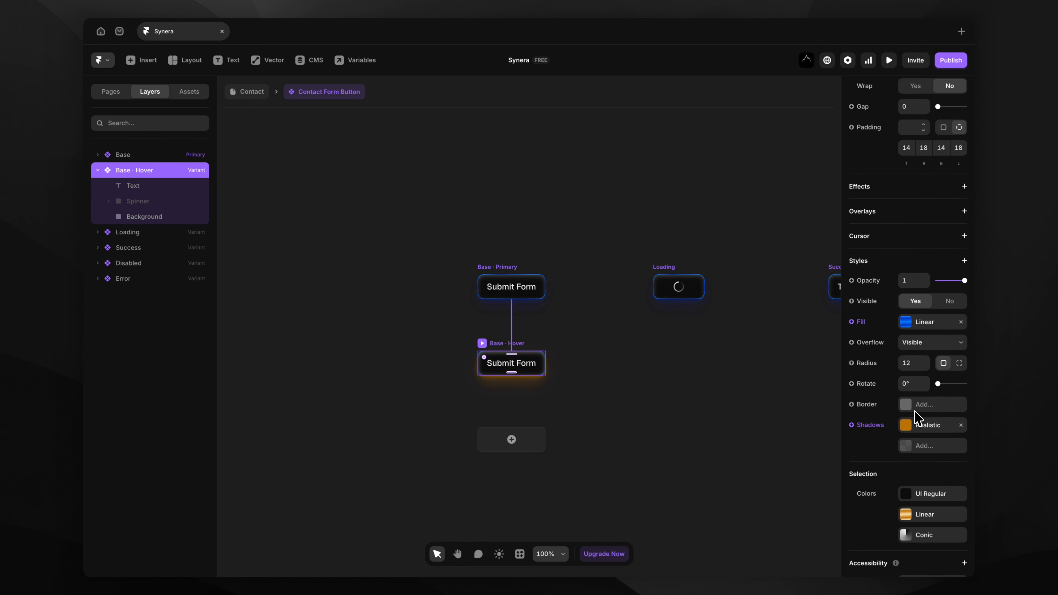
click(920, 425)
click(795, 472)
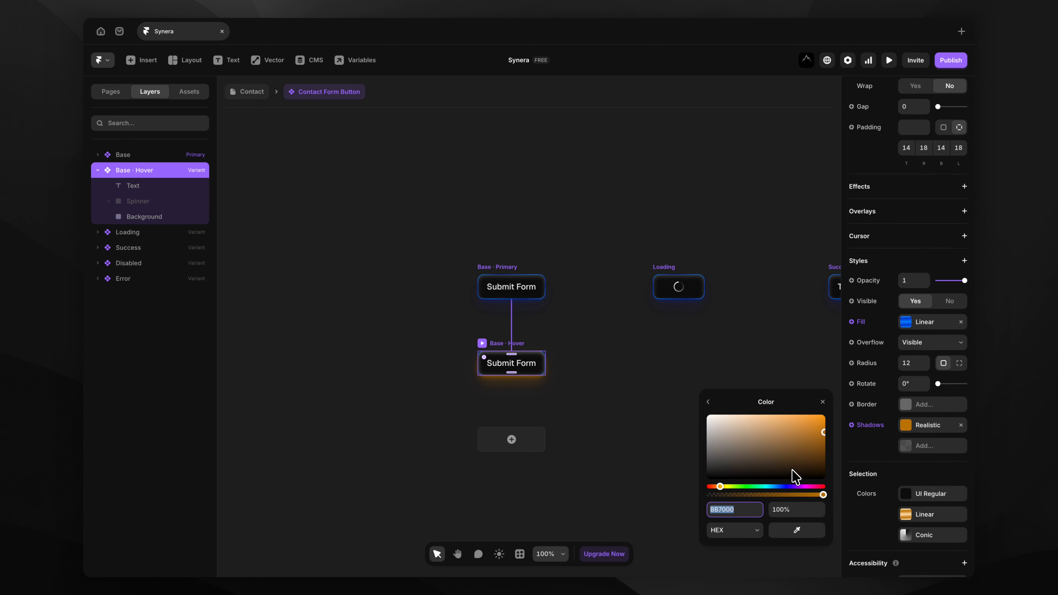
click(783, 485)
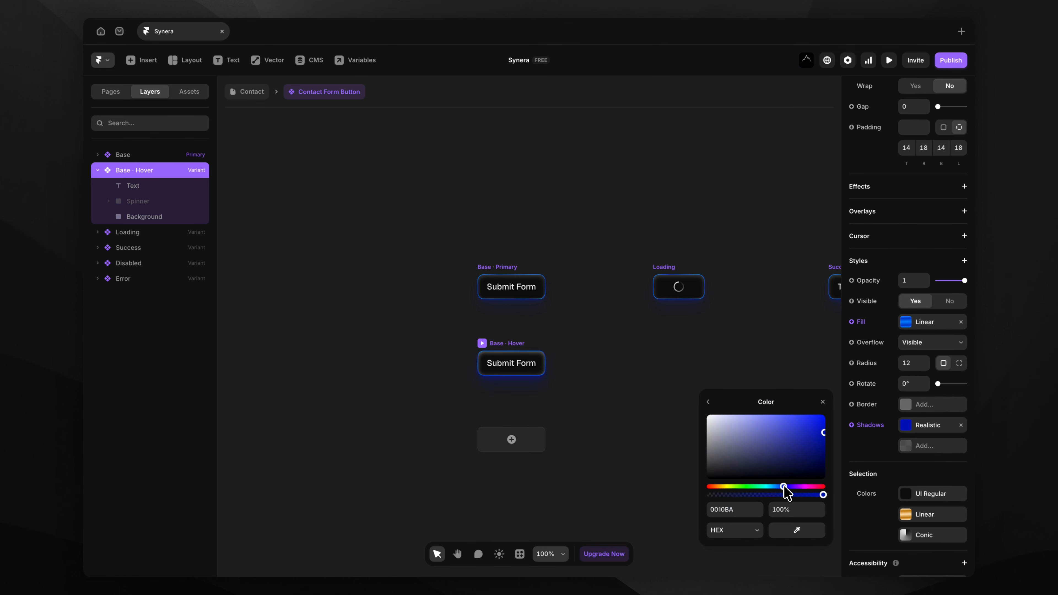
click(255, 92)
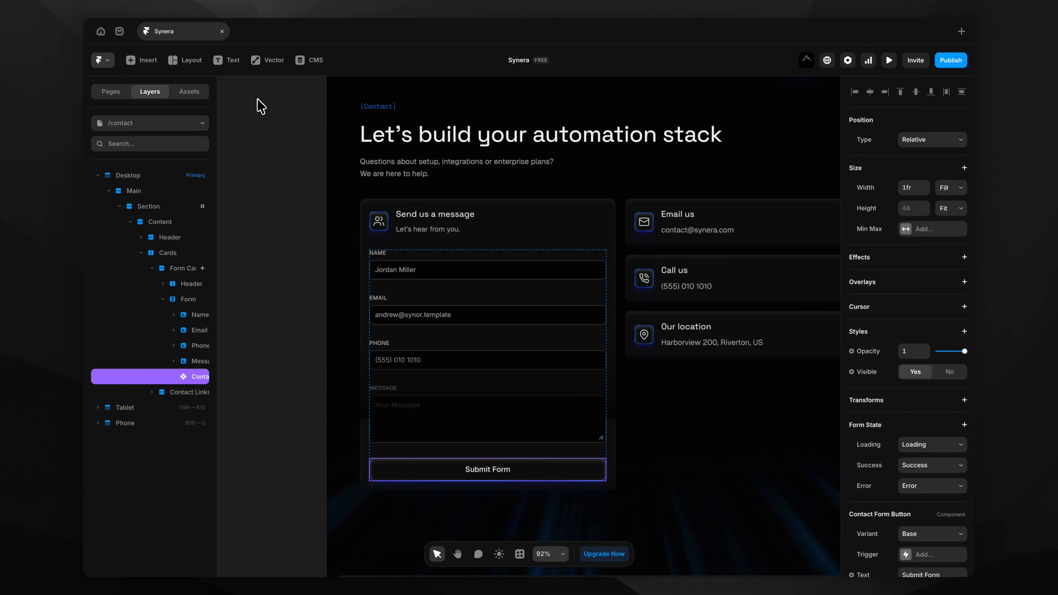
click(269, 186)
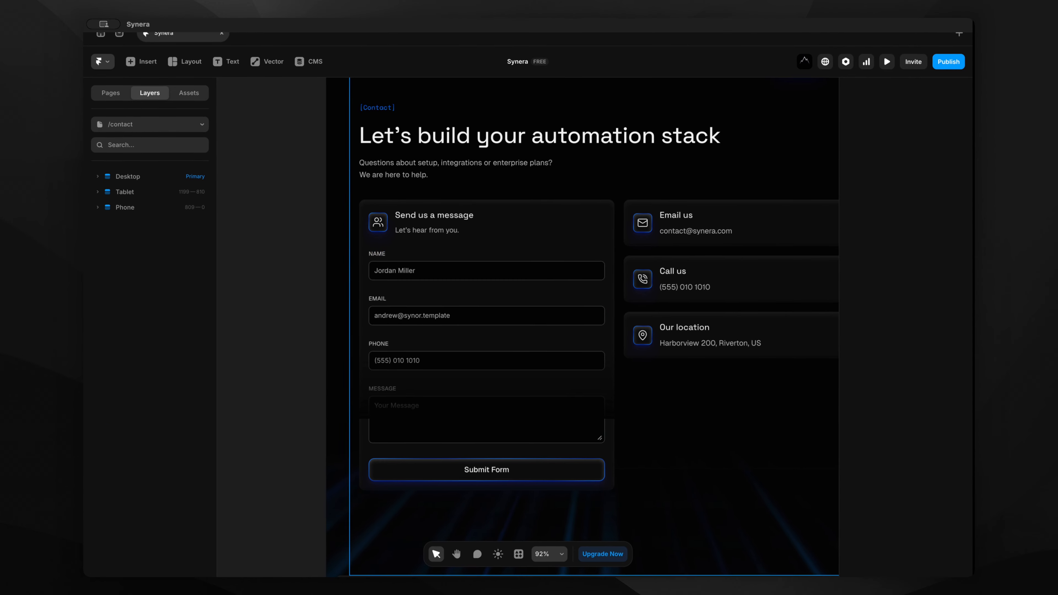
click(889, 60)
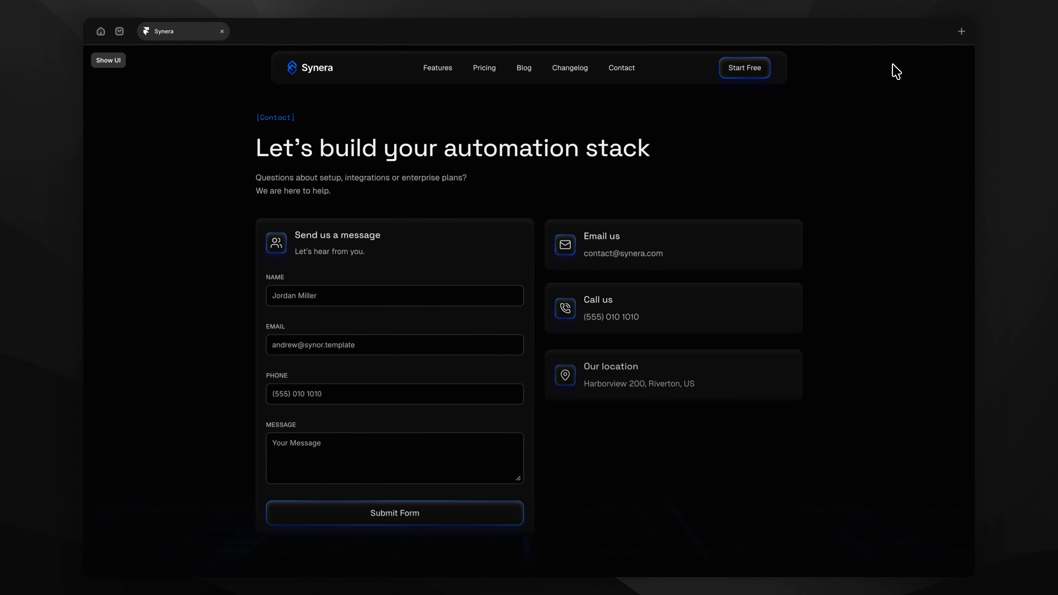
click(493, 294)
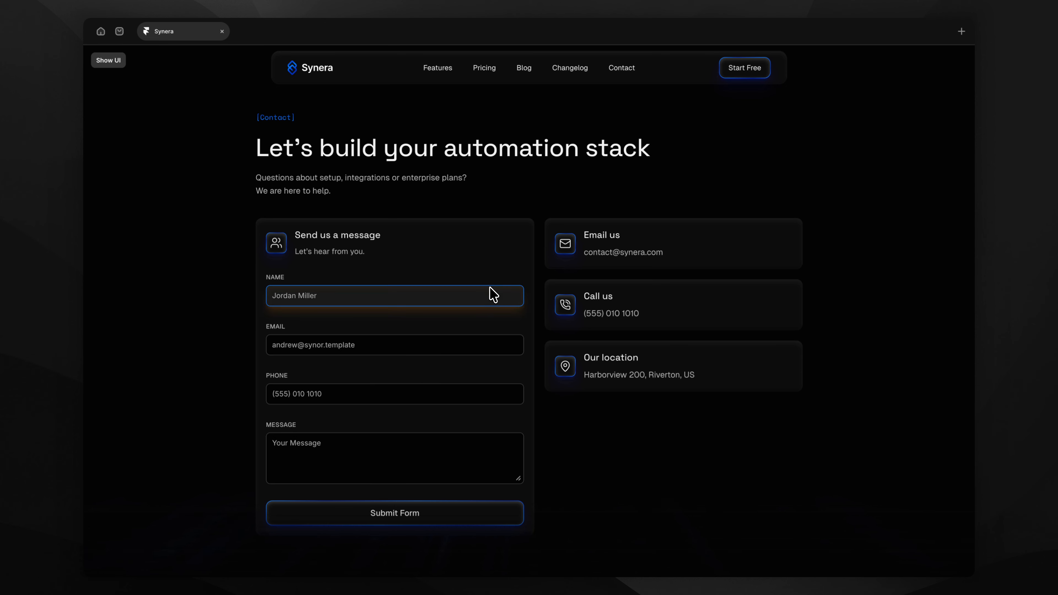
click(468, 347)
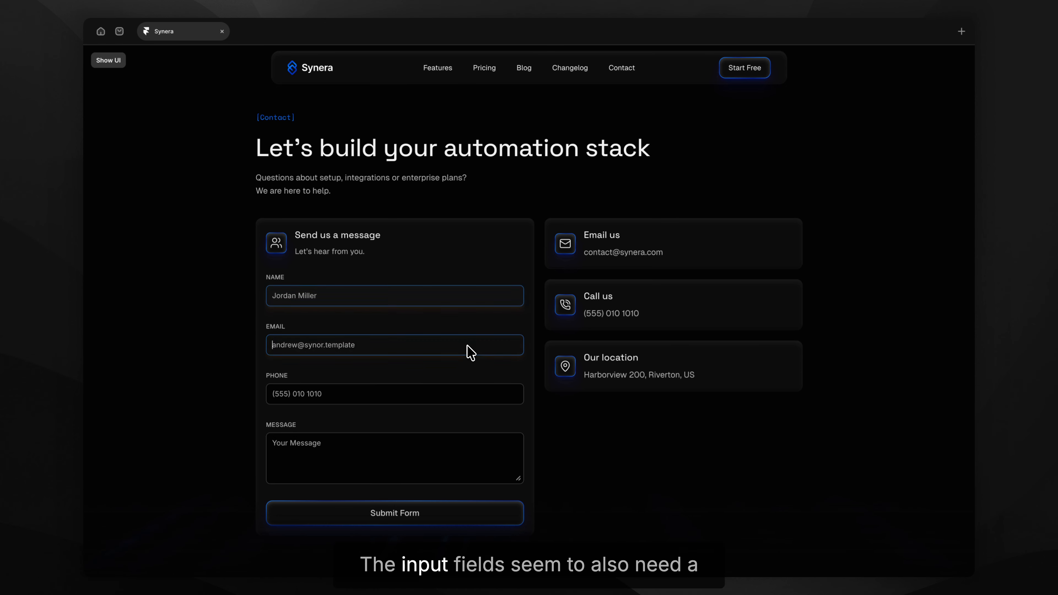
click(456, 392)
click(446, 462)
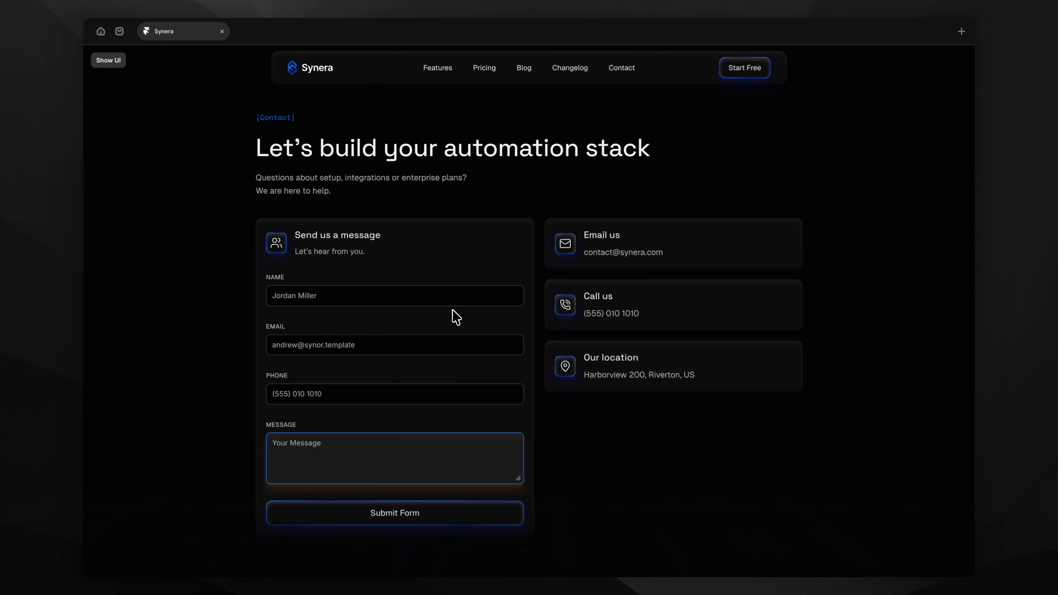
Select the Name, Email, Phone and Message inputs together and open their Focus Effect settings.
key(ctrl+backslash)
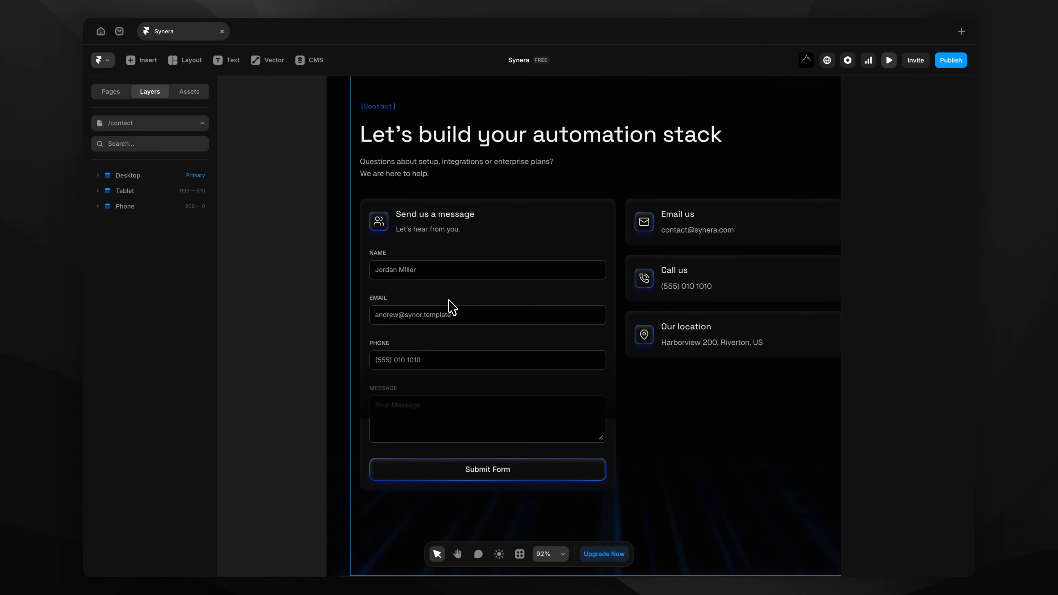
click(408, 271)
scroll(406, 268, up, 5)
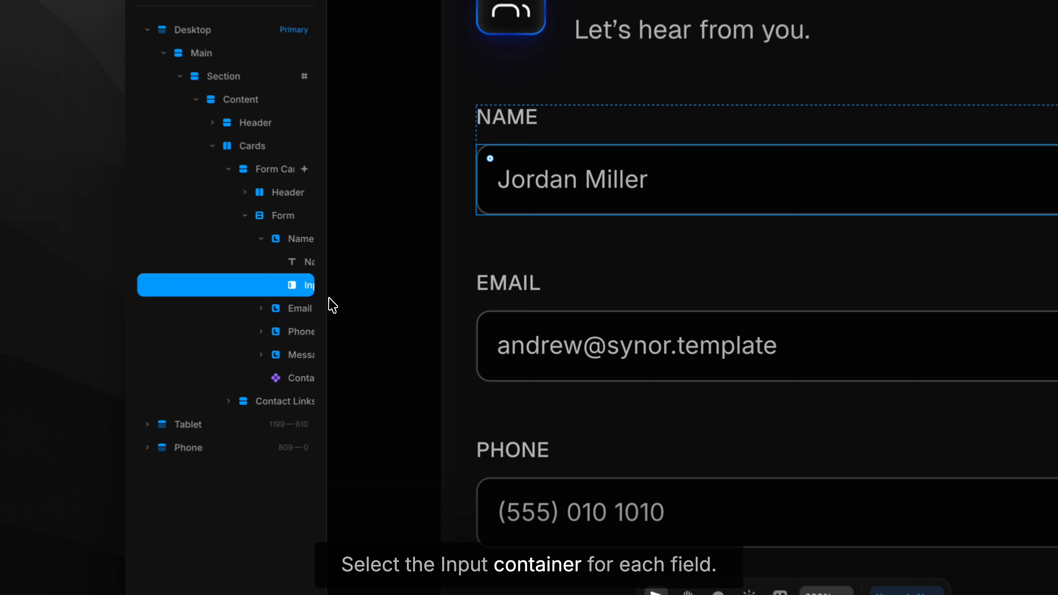
drag(328, 297, 410, 300)
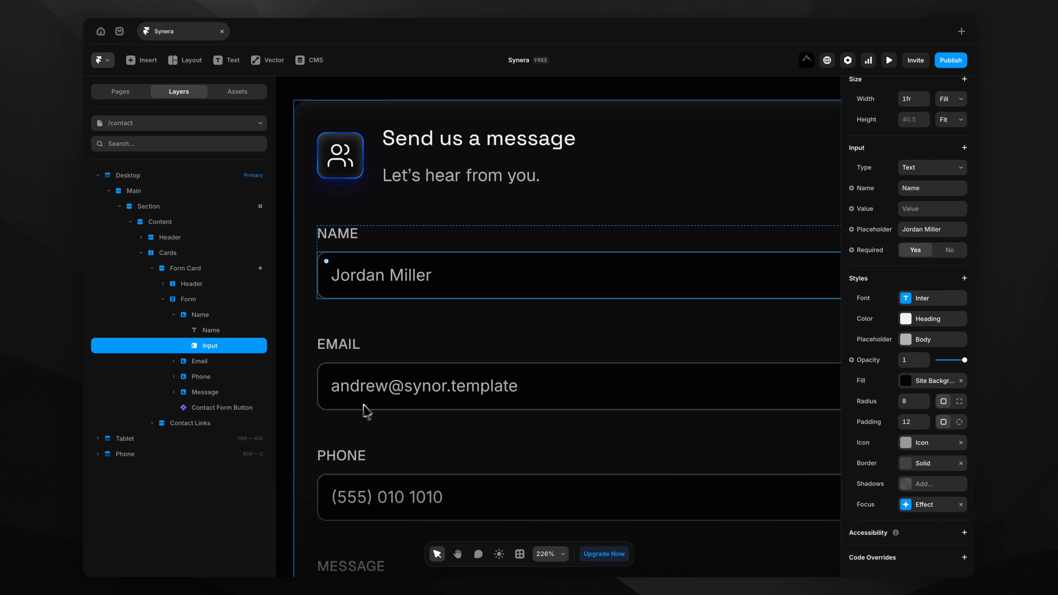
click(174, 361)
click(174, 407)
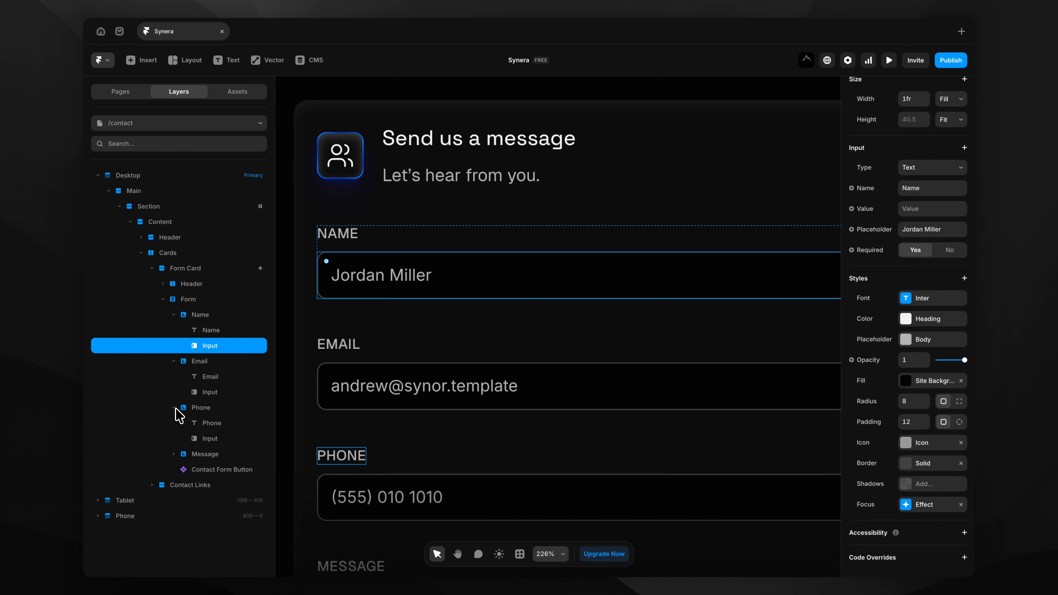
click(173, 453)
shift+click(217, 393)
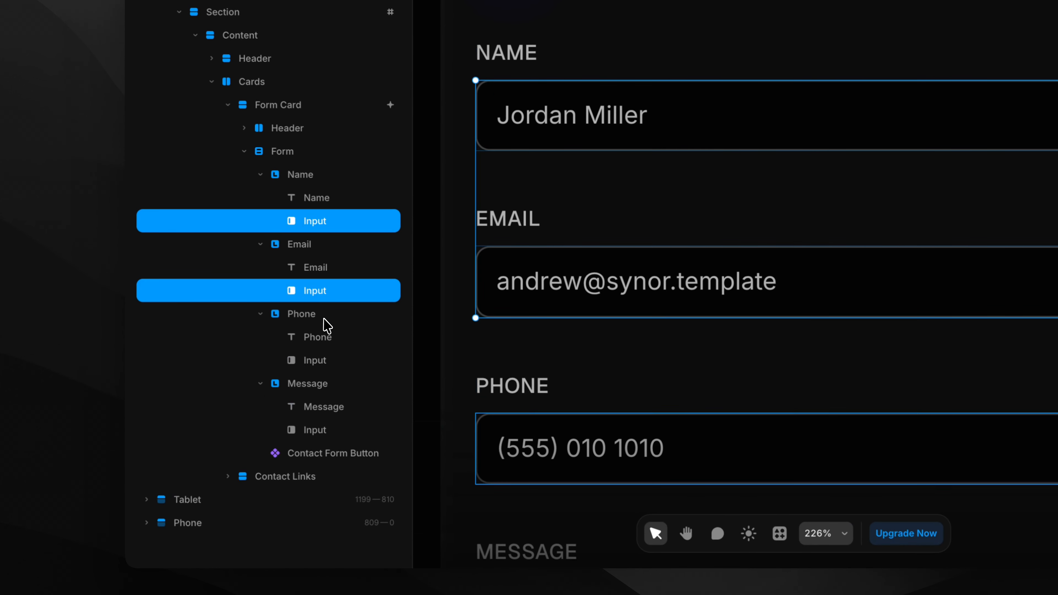
shift+click(324, 361)
shift+click(324, 430)
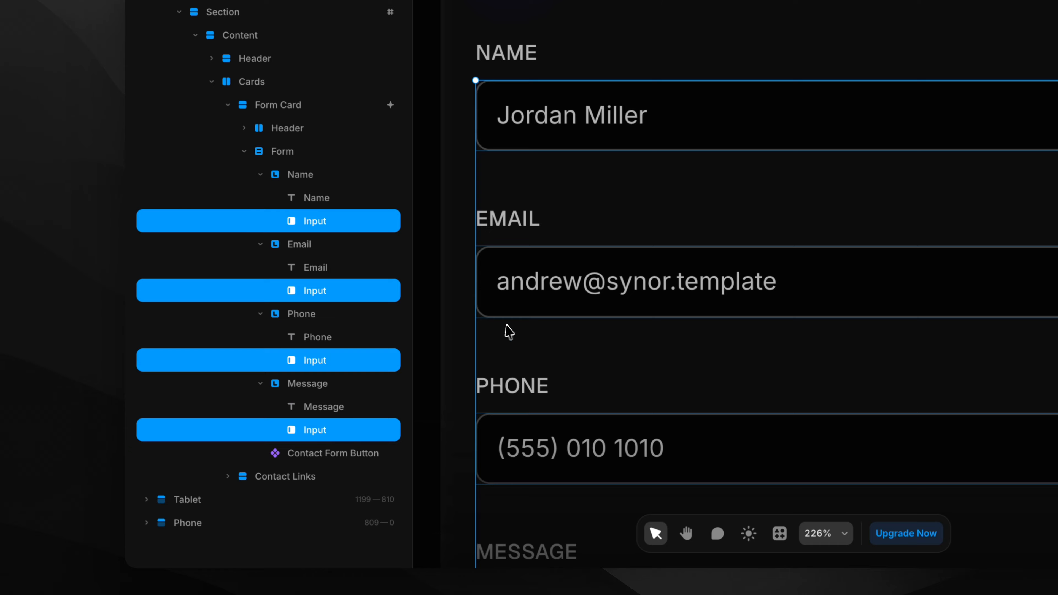
scroll(531, 315, down, 3)
scroll(534, 316, down, 3)
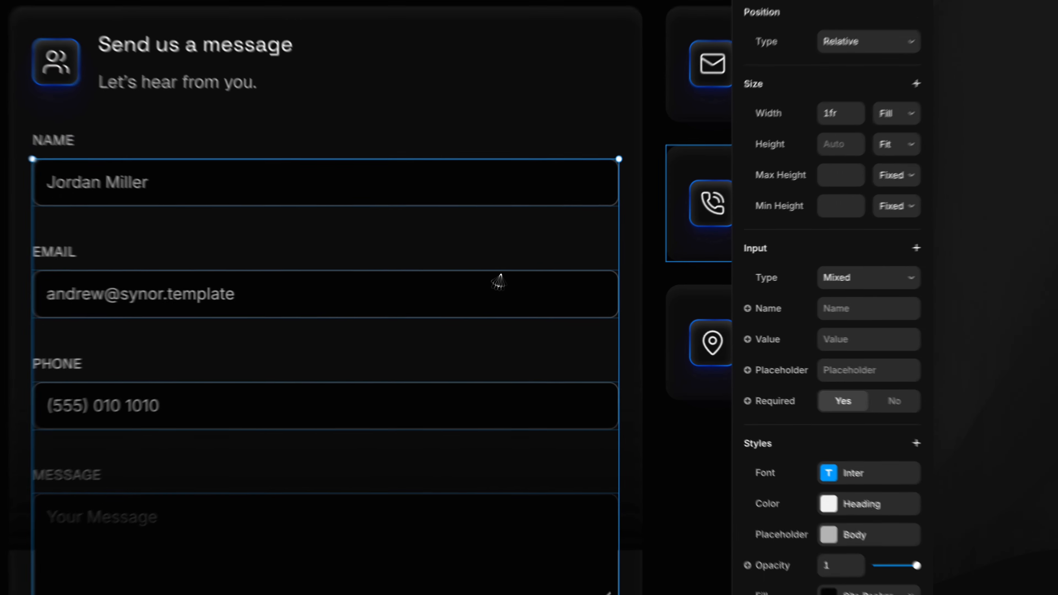
scroll(866, 383, down, 5)
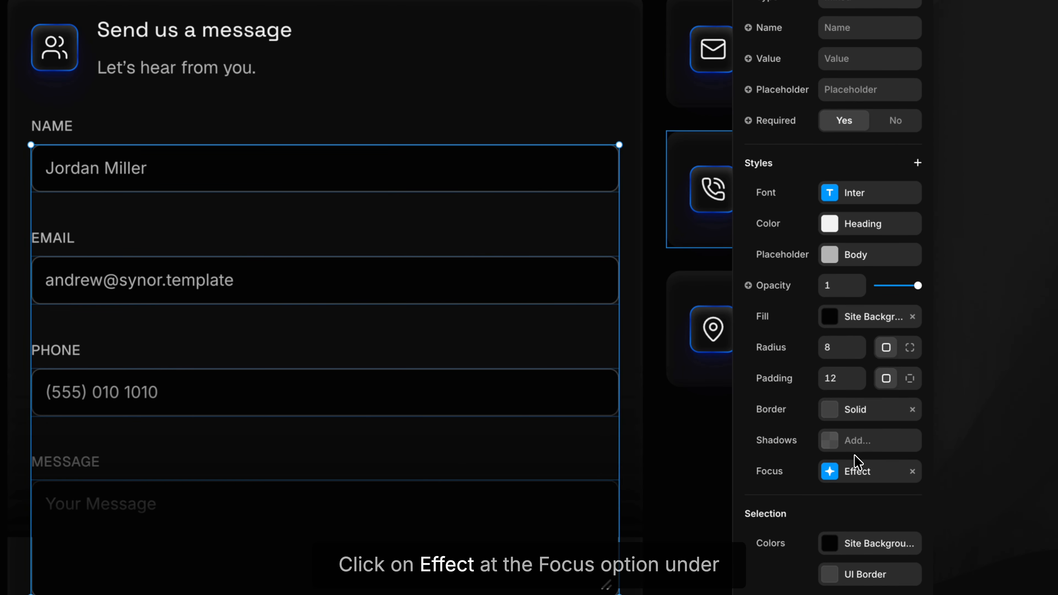
click(828, 471)
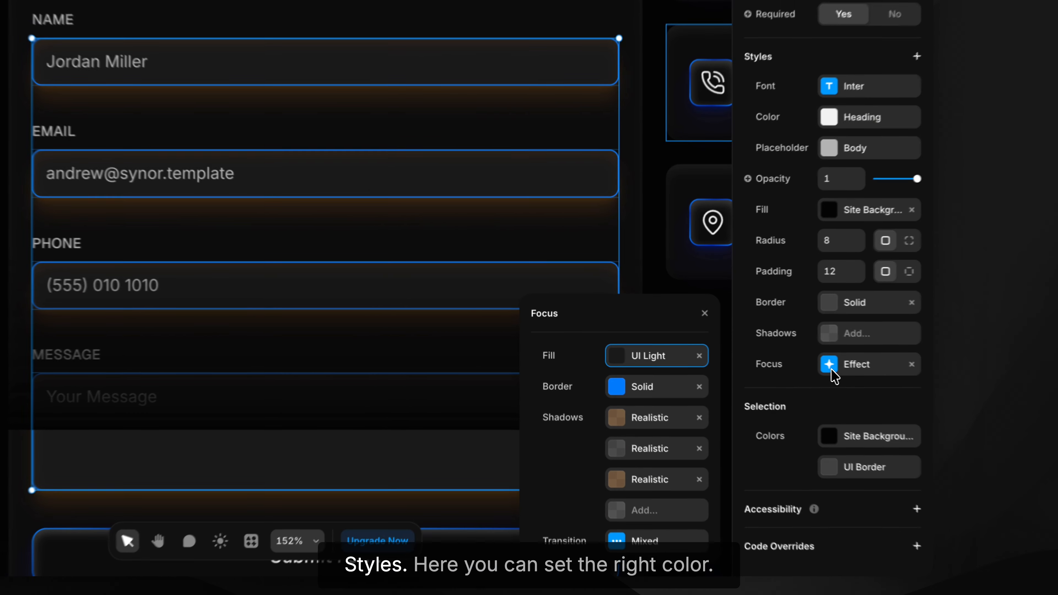
Shift the first and third Realistic focus shadows from orange BB7000 to blue.
click(651, 418)
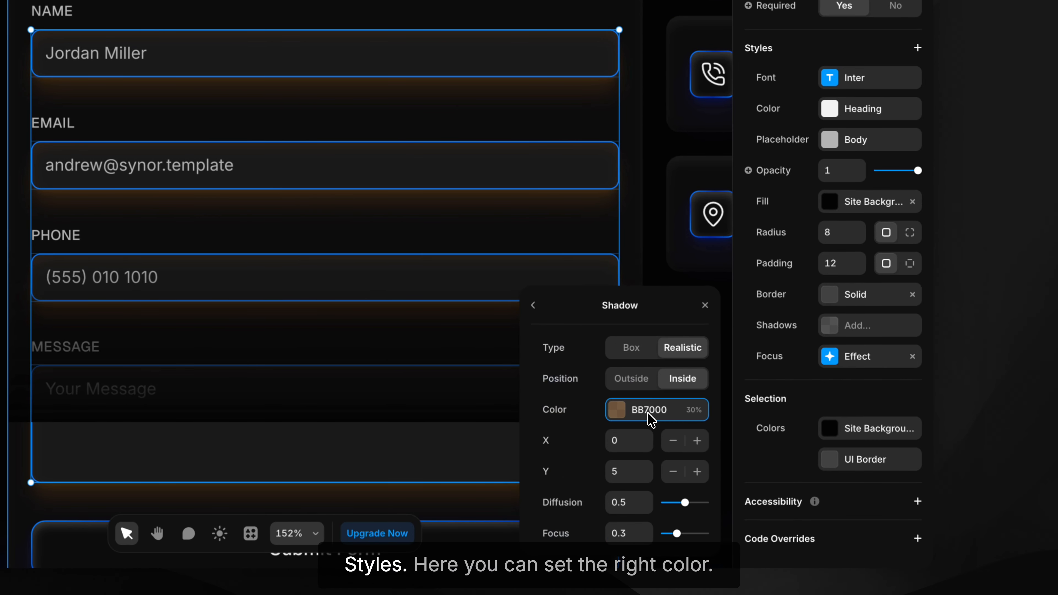
click(651, 426)
drag(642, 433, 646, 432)
click(533, 303)
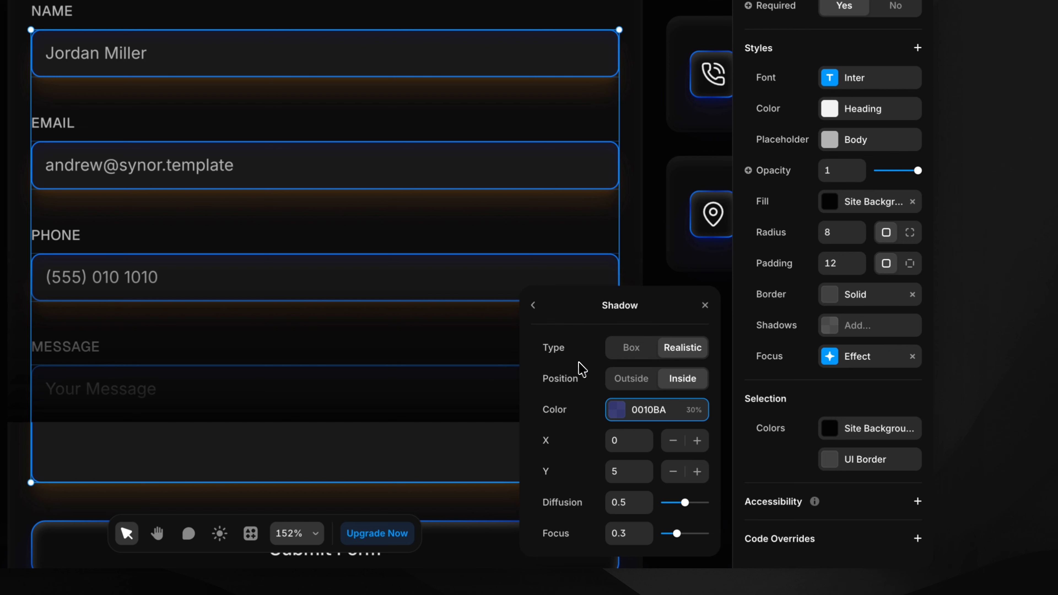
click(535, 306)
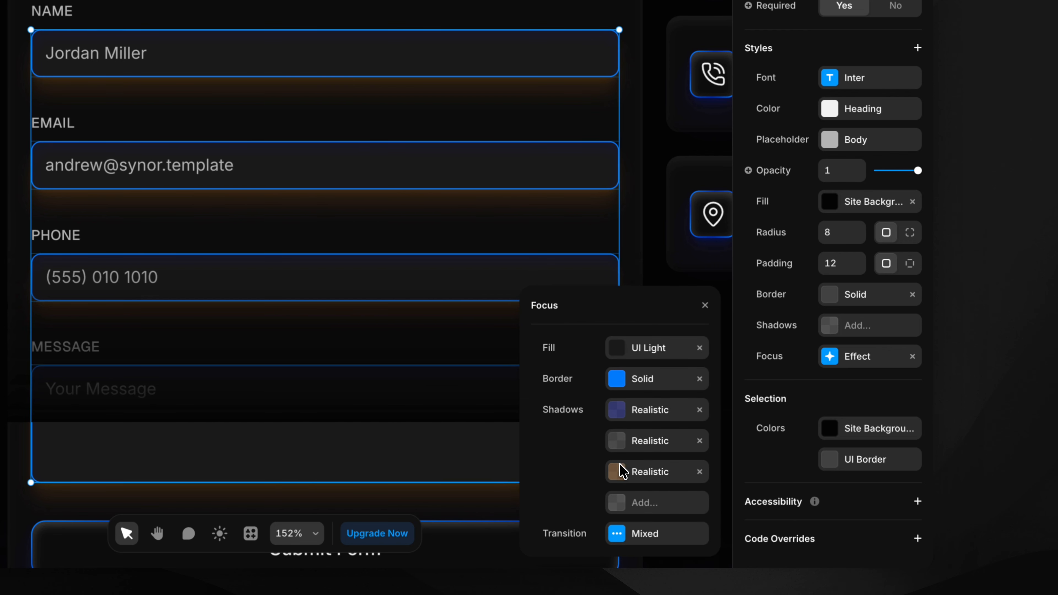
click(622, 472)
click(633, 414)
click(648, 432)
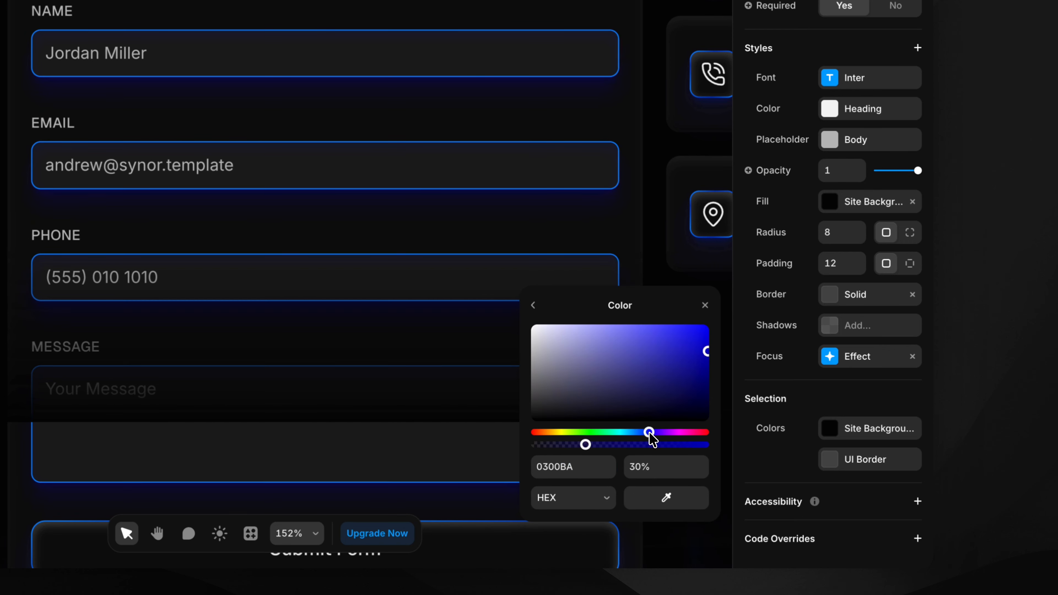
scroll(395, 217, down, 5)
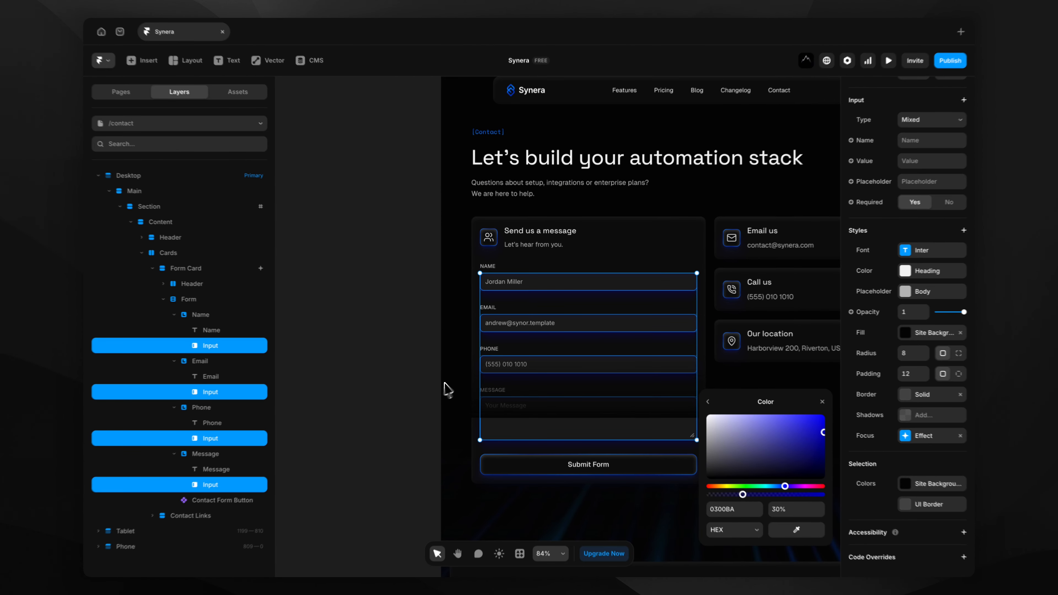
click(413, 395)
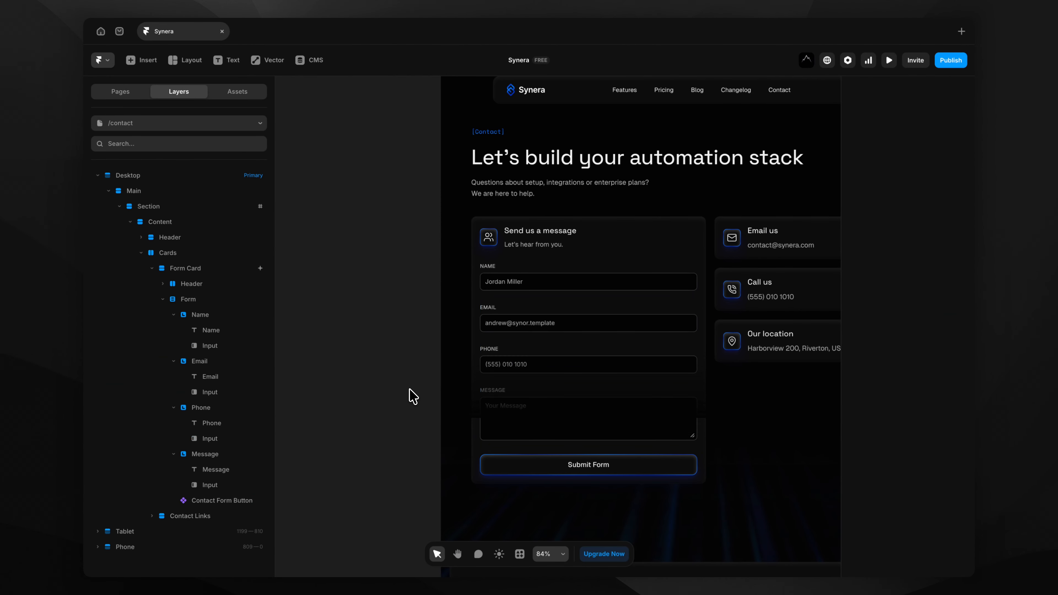
Change the Email field's placeholder address to the synera.com domain, then select the whole Form.
click(522, 327)
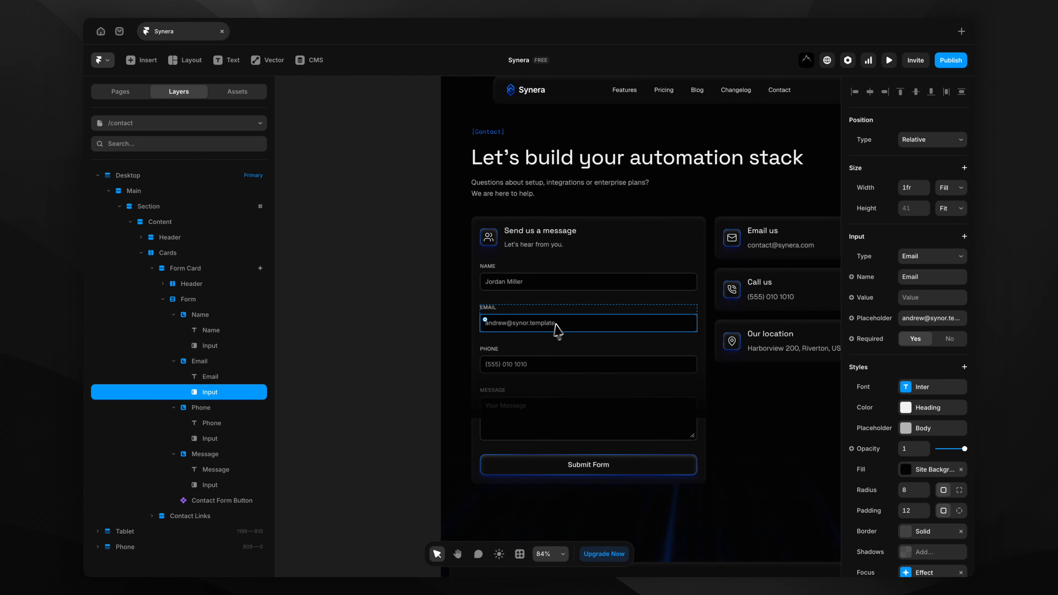
click(940, 321)
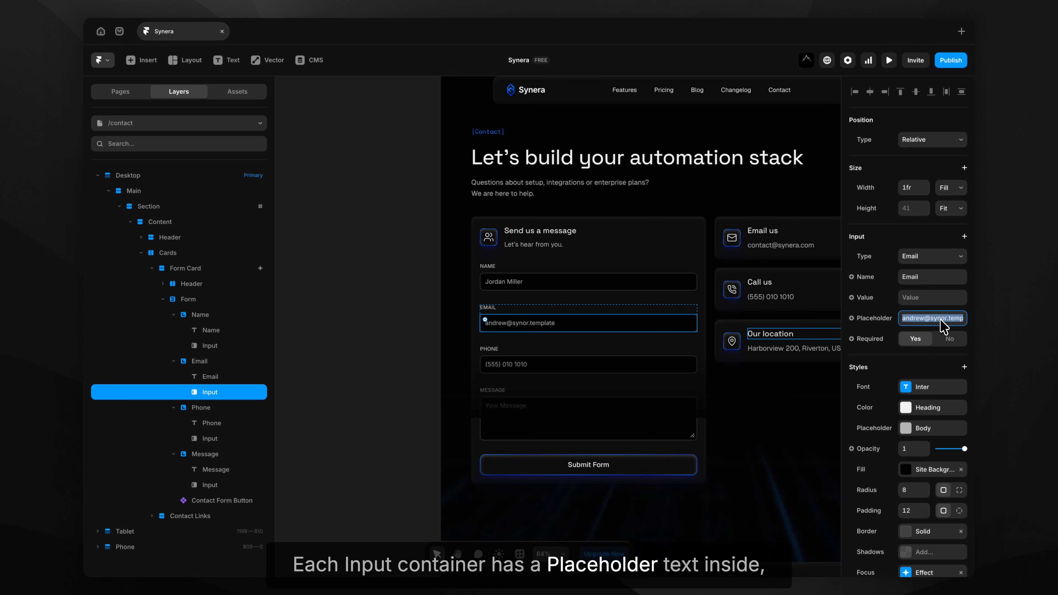
key(Right)
key(BackSpace)
key(BackSpace)
key(BackSpace)
key(BackSpace)
key(BackSpace)
key(BackSpace)
key(BackSpace)
key(BackSpace)
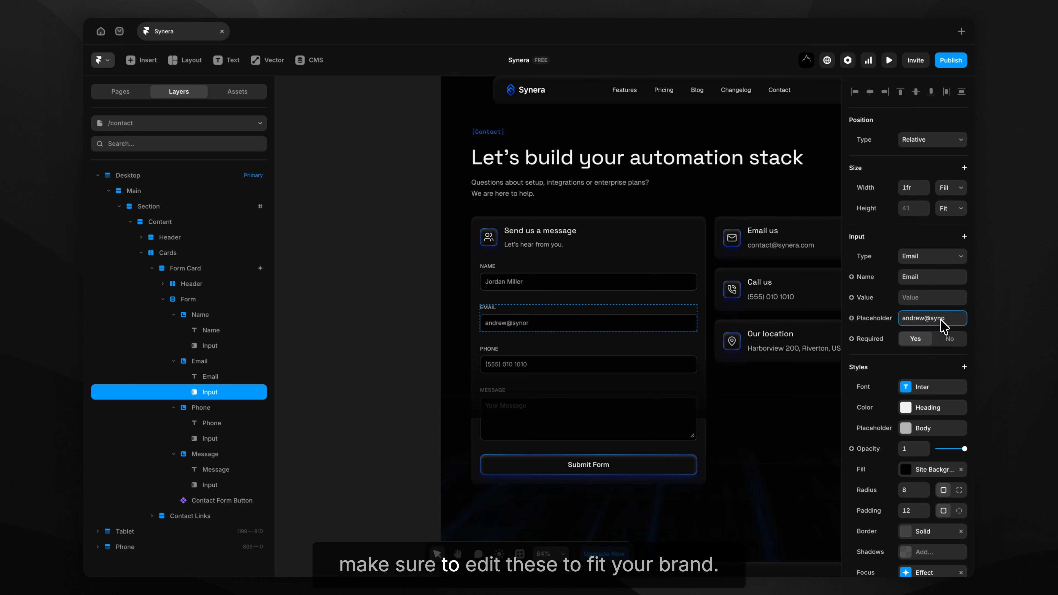
text(era.com)
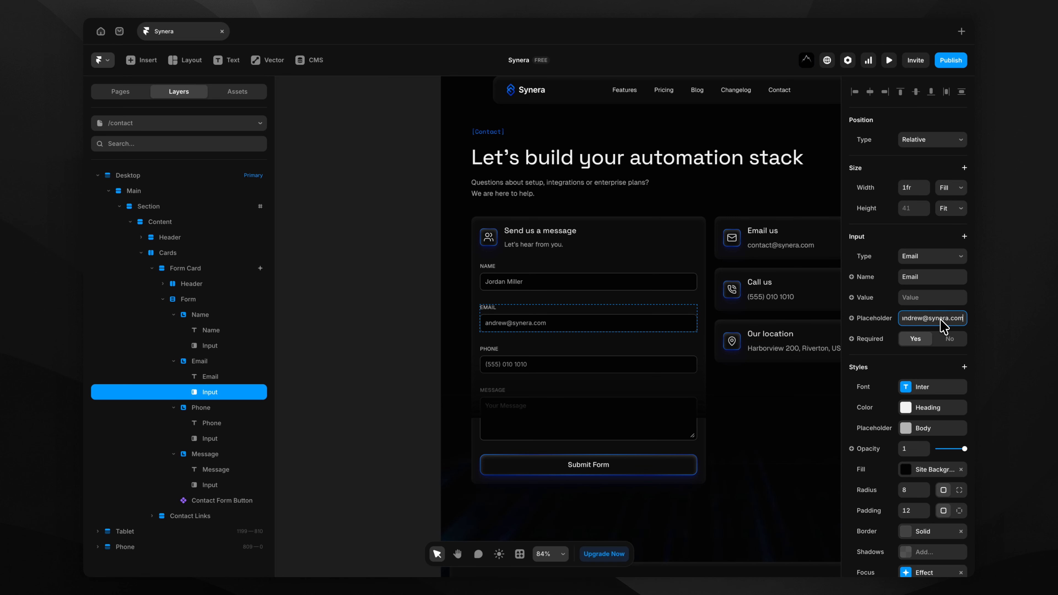
click(435, 365)
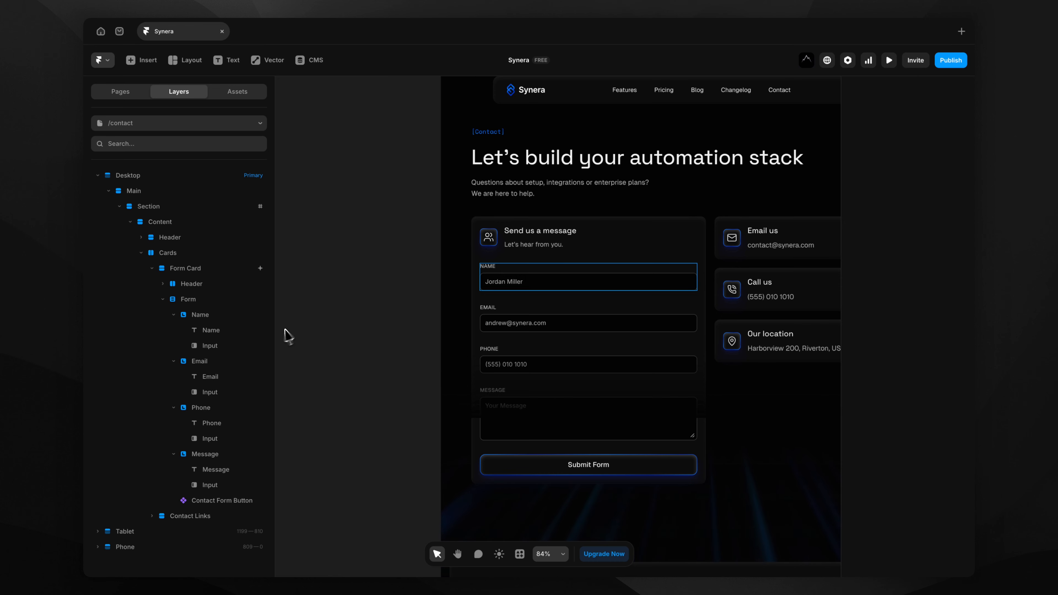
click(223, 299)
scroll(402, 358, down, 1)
scroll(402, 359, right, 1)
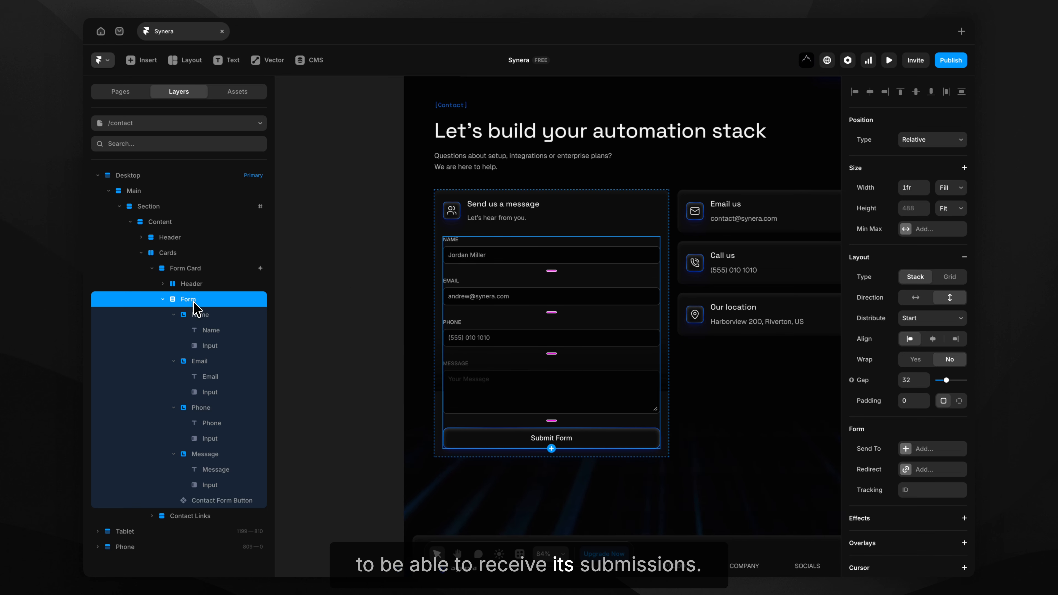
Add an Email submission destination for the form and enter a recipient e-mail address.
click(908, 448)
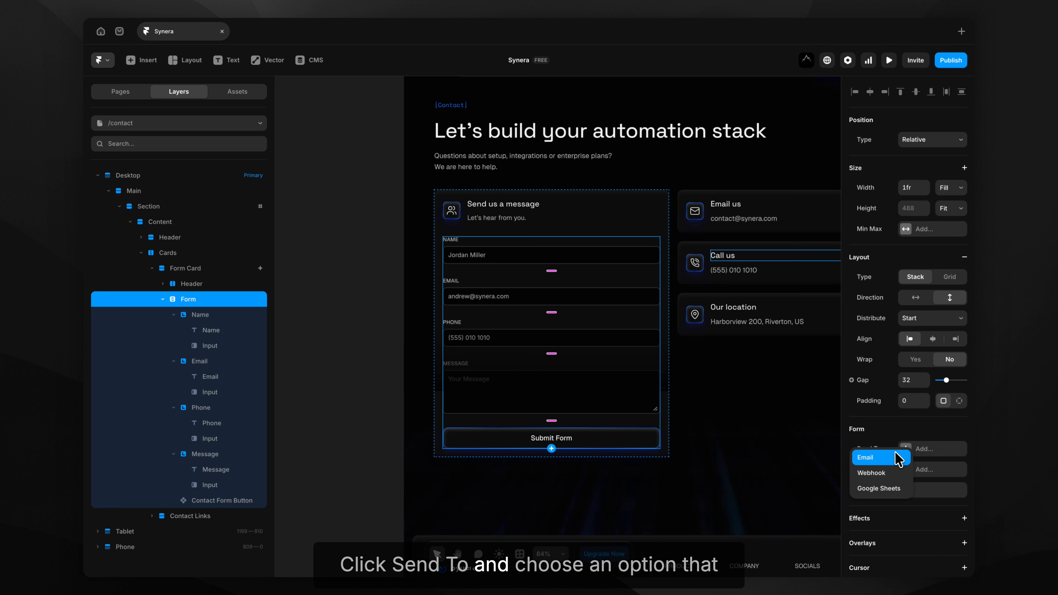
click(882, 460)
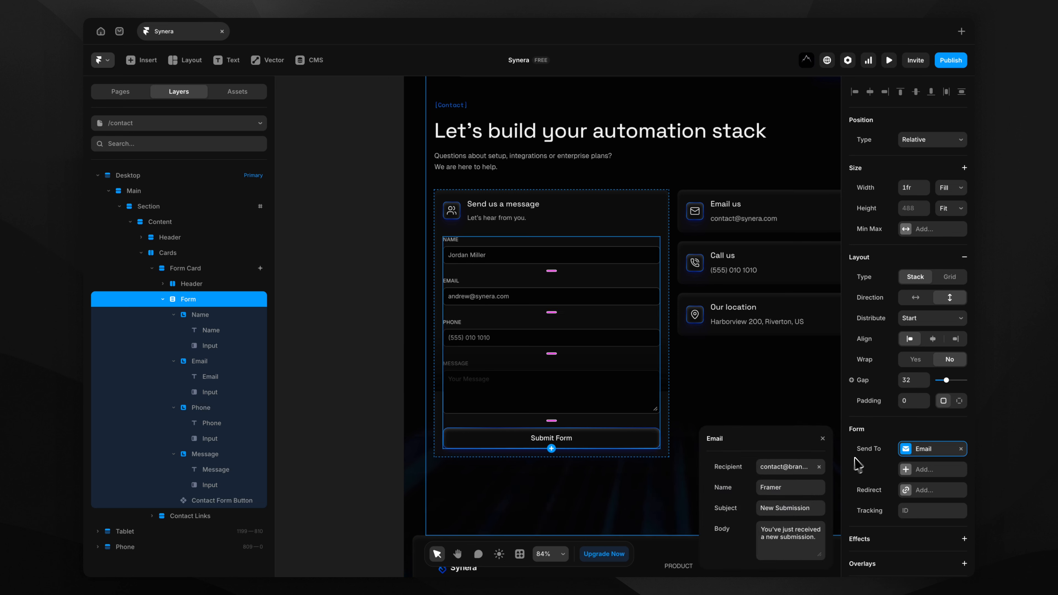
click(799, 466)
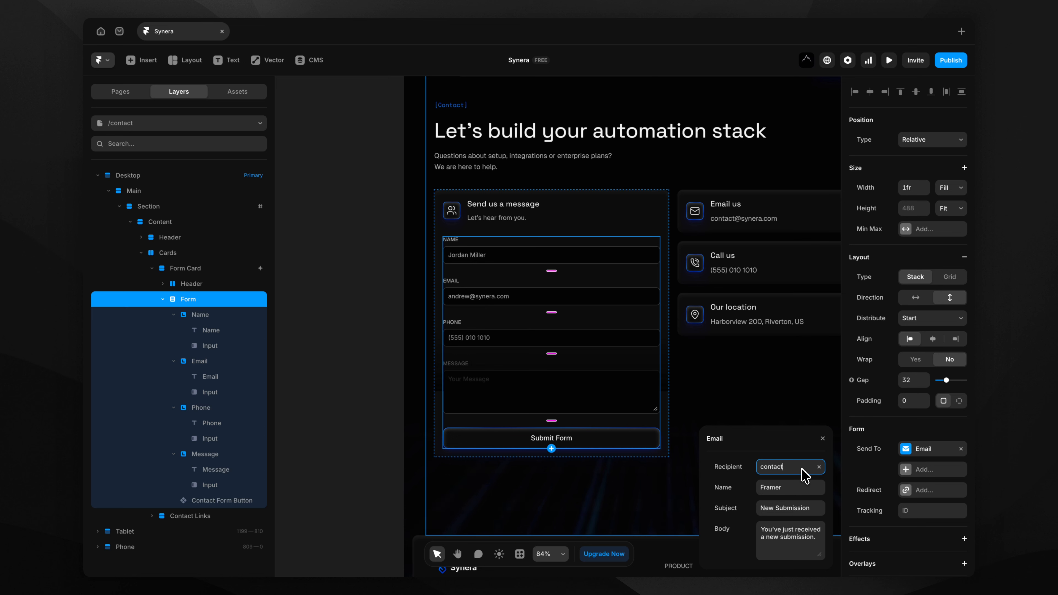
key(BackSpace)
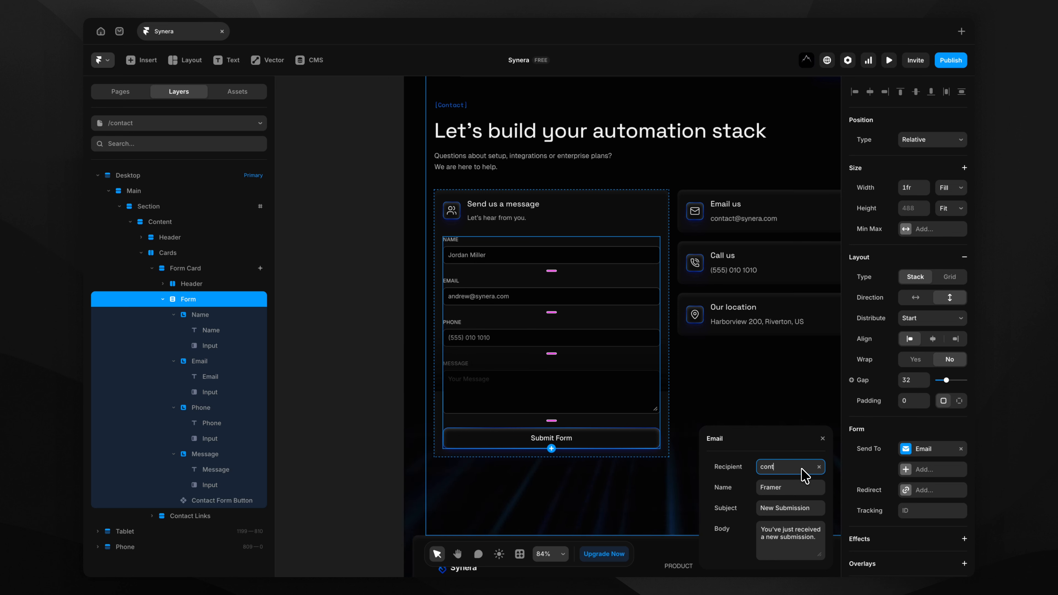
key(alt)
text(@)
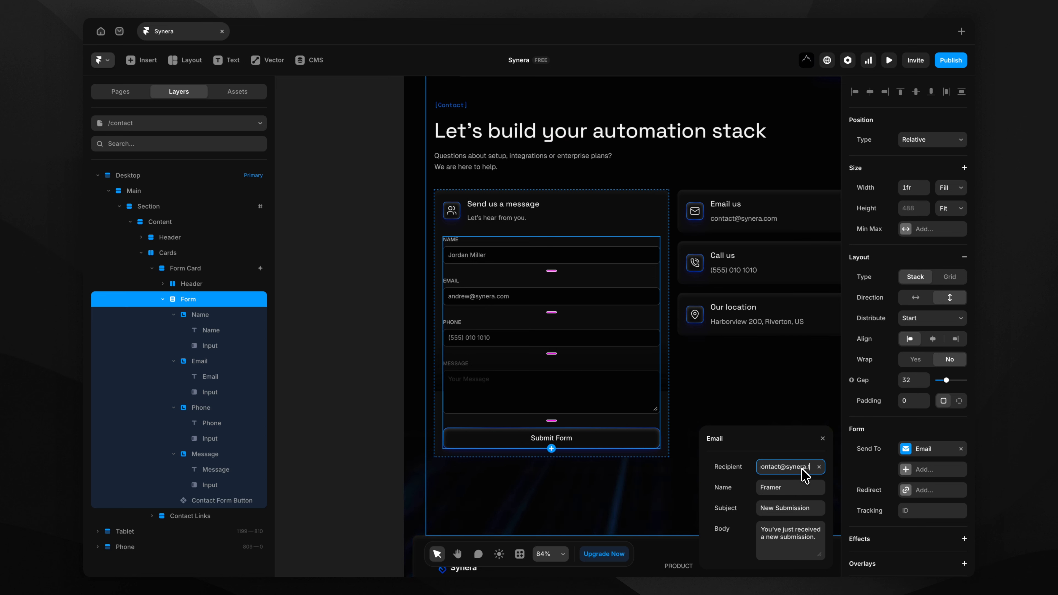
text(synera.com)
key(Return)
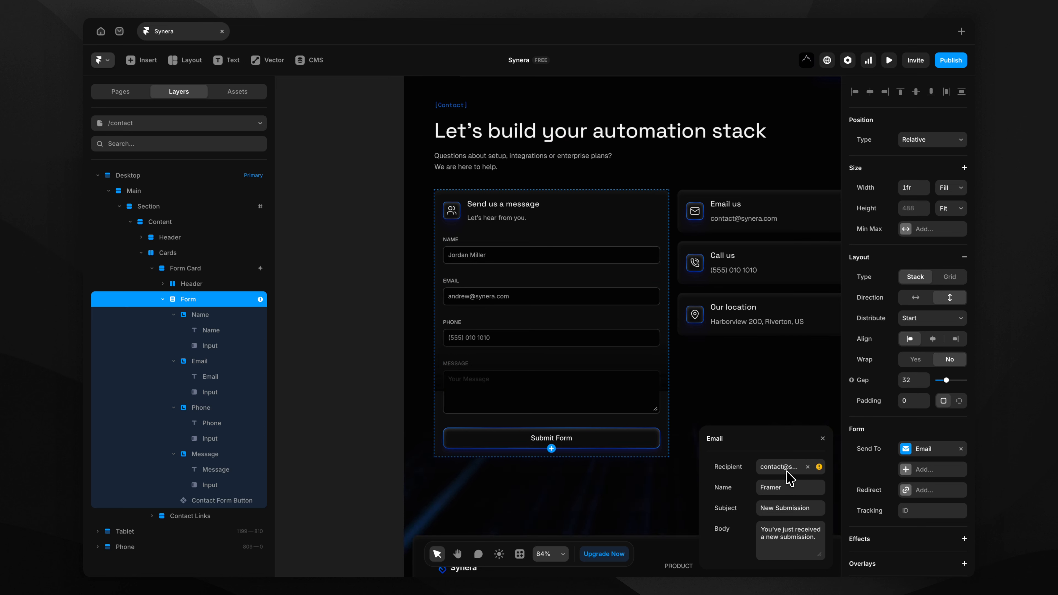
click(819, 467)
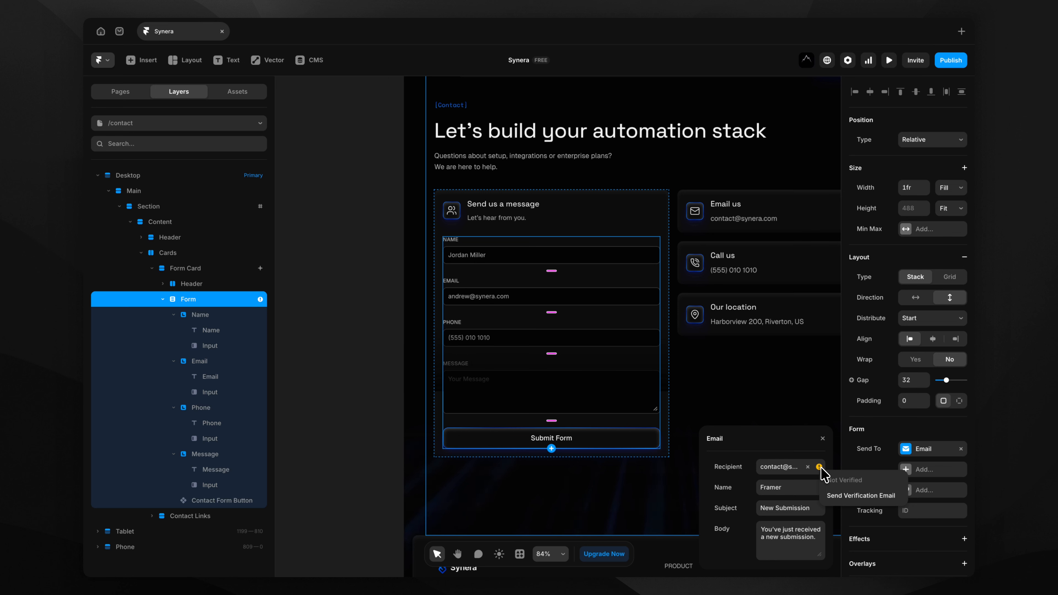
click(852, 496)
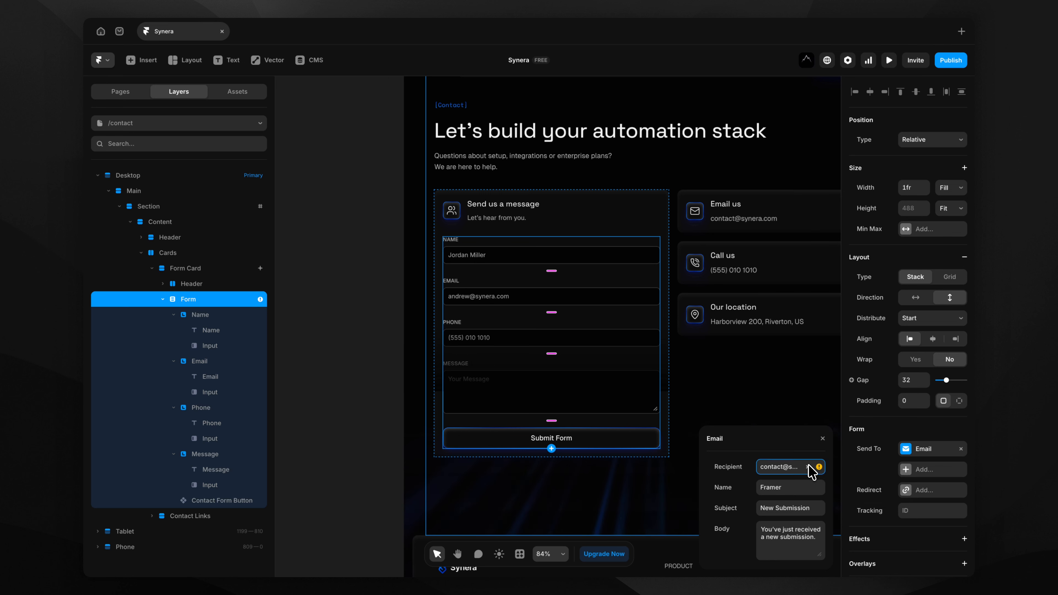
Remove the Email destination and send form submissions to Google Sheets instead.
click(808, 466)
click(905, 449)
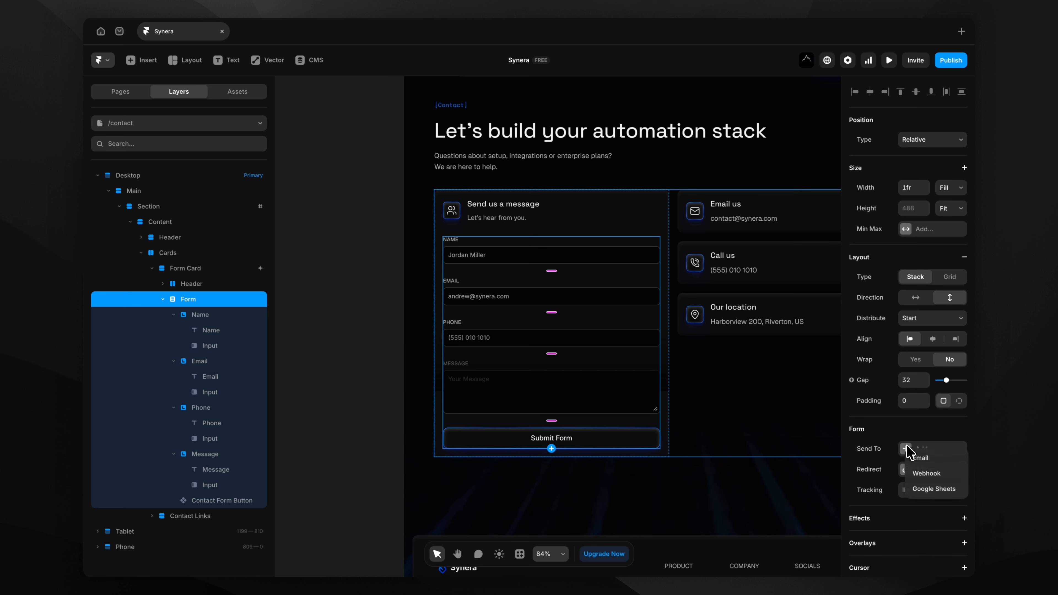
click(915, 489)
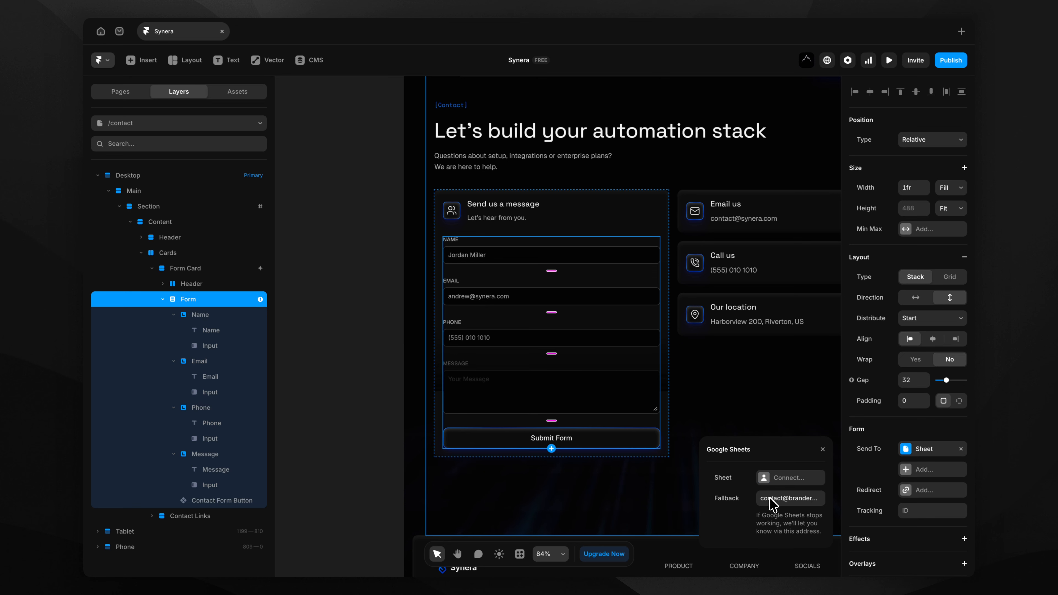
click(822, 449)
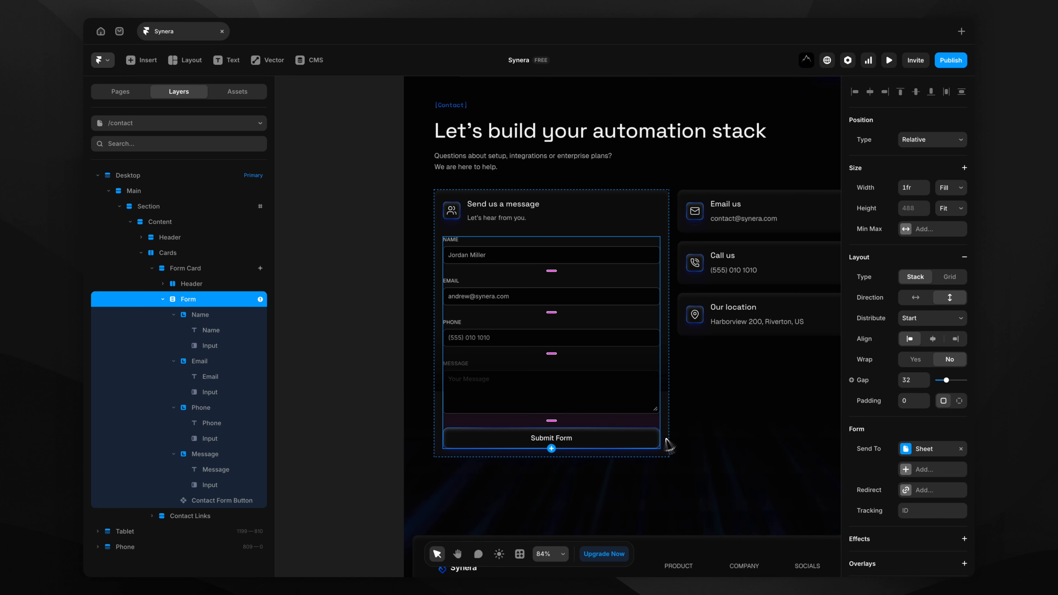
click(370, 360)
scroll(368, 358, down, 1)
scroll(365, 353, down, 4)
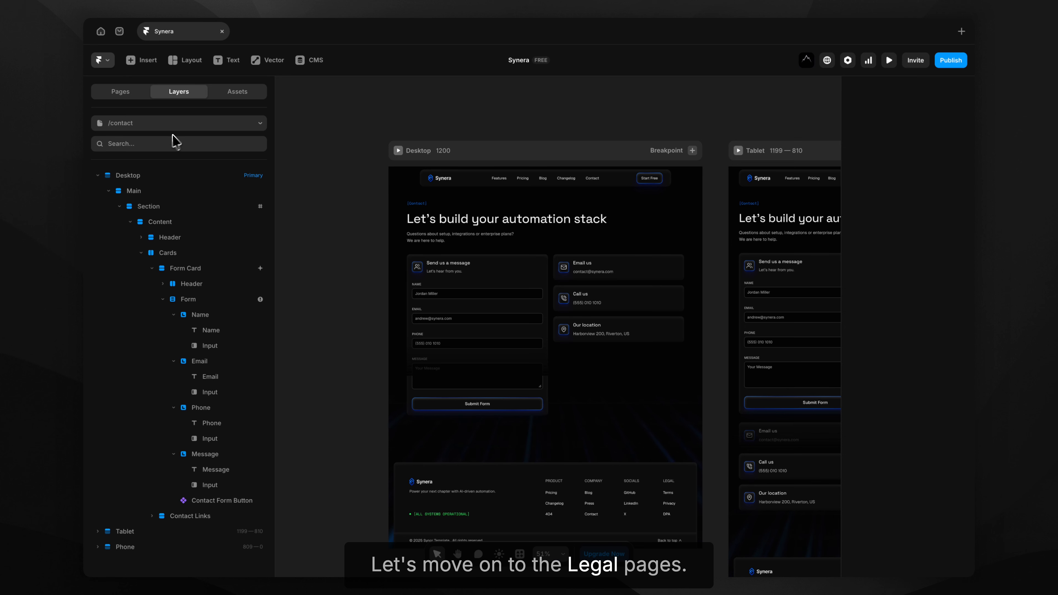
Open the Terms of Service page from the legal folder in the Pages list.
click(137, 95)
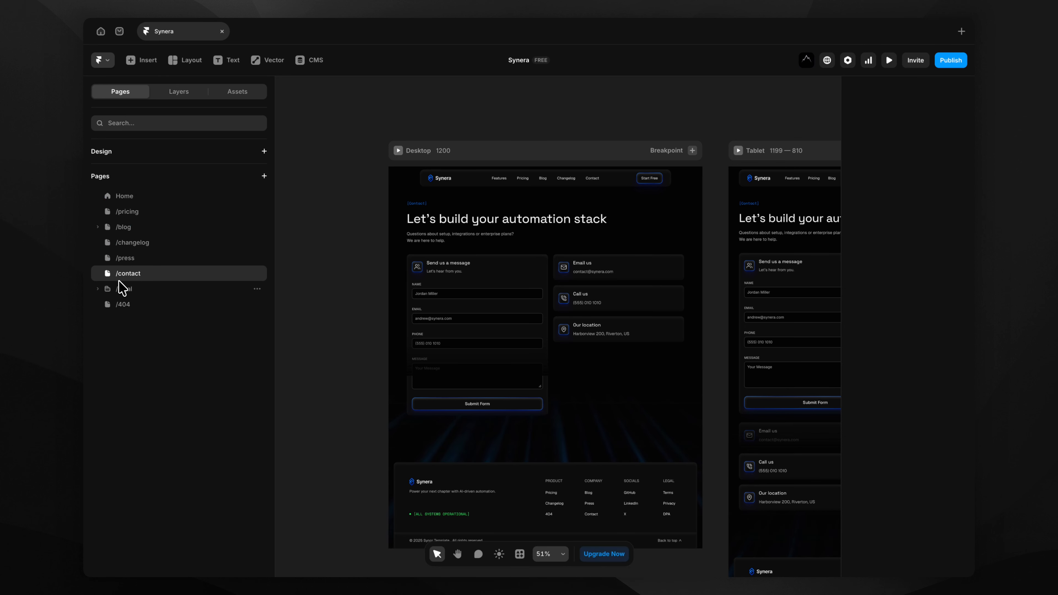
click(103, 287)
click(134, 306)
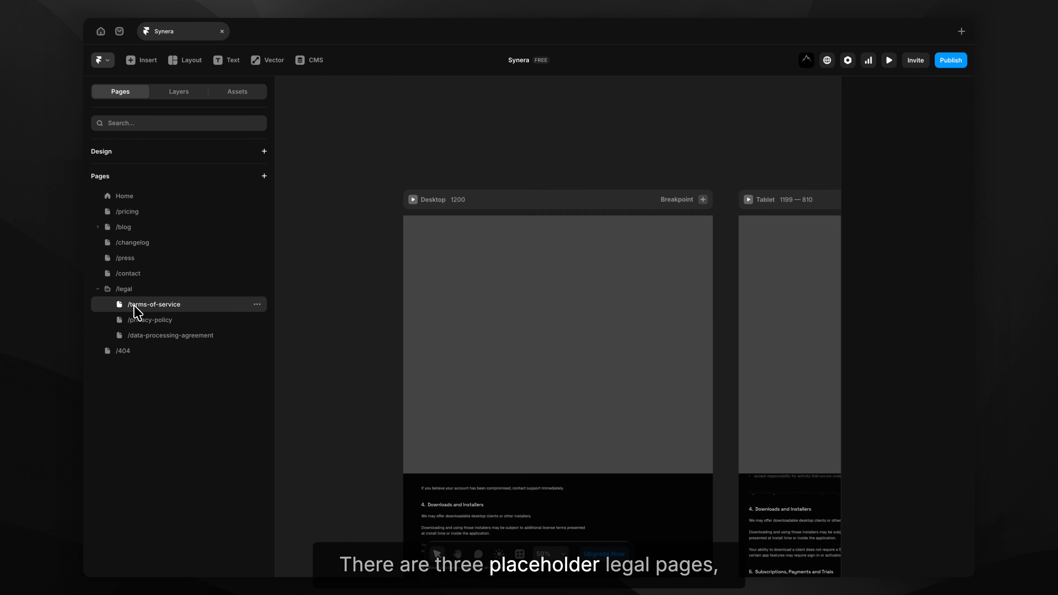
scroll(539, 314, up, 5)
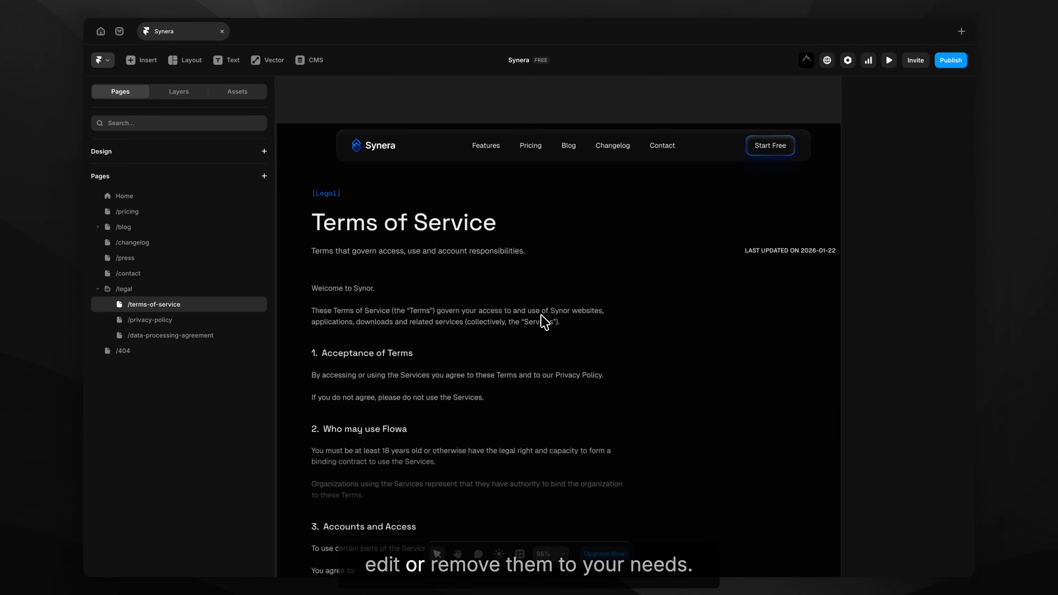
scroll(540, 314, down, 5)
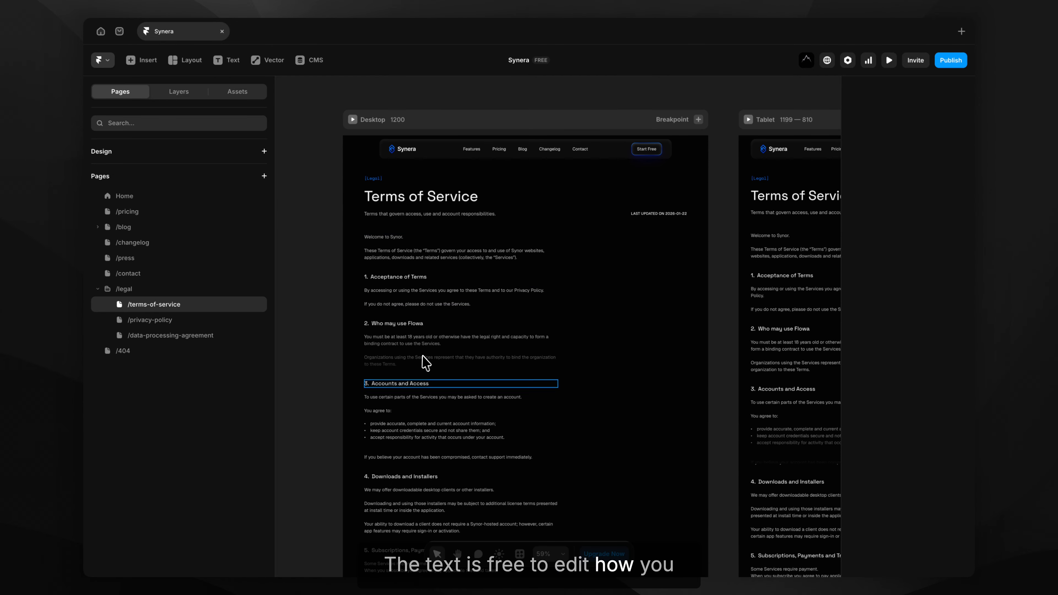
Replace the opening paragraph's content with 'Welcome to Synera.'.
click(421, 252)
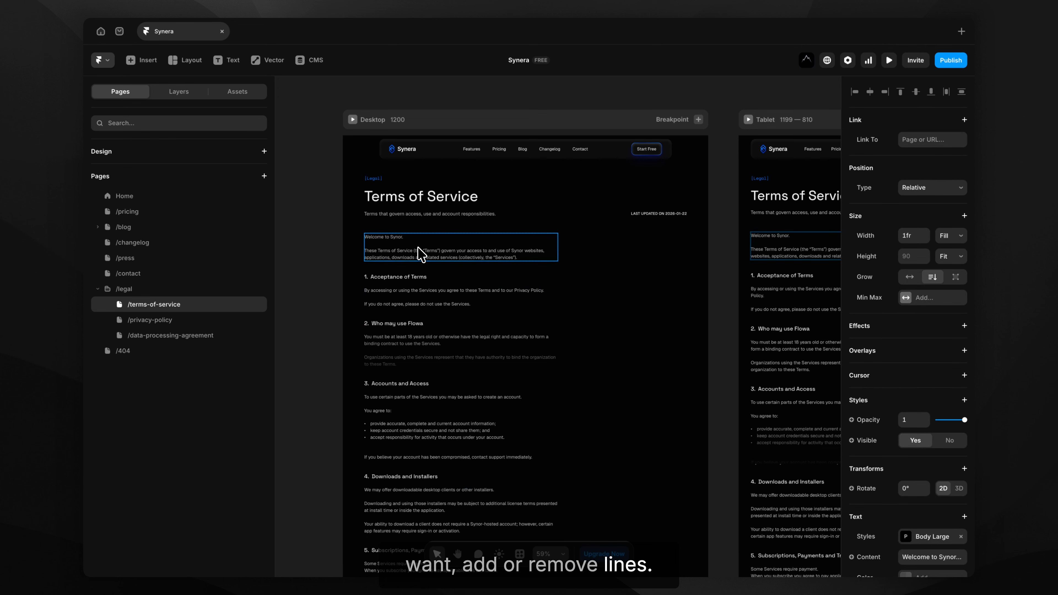
scroll(891, 375, down, 2)
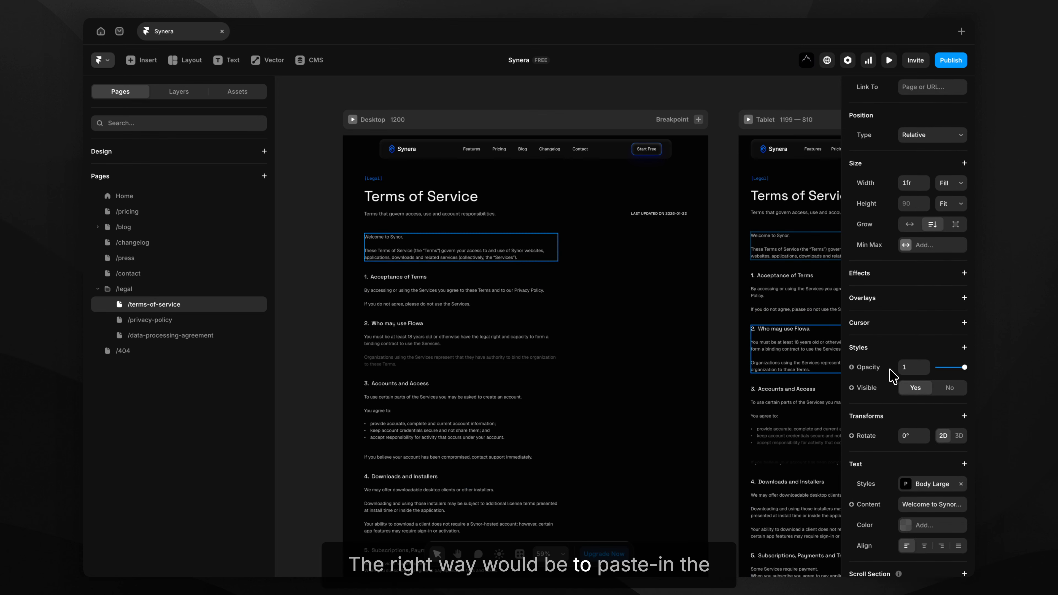
scroll(891, 375, down, 1)
click(933, 484)
text(Welcom)
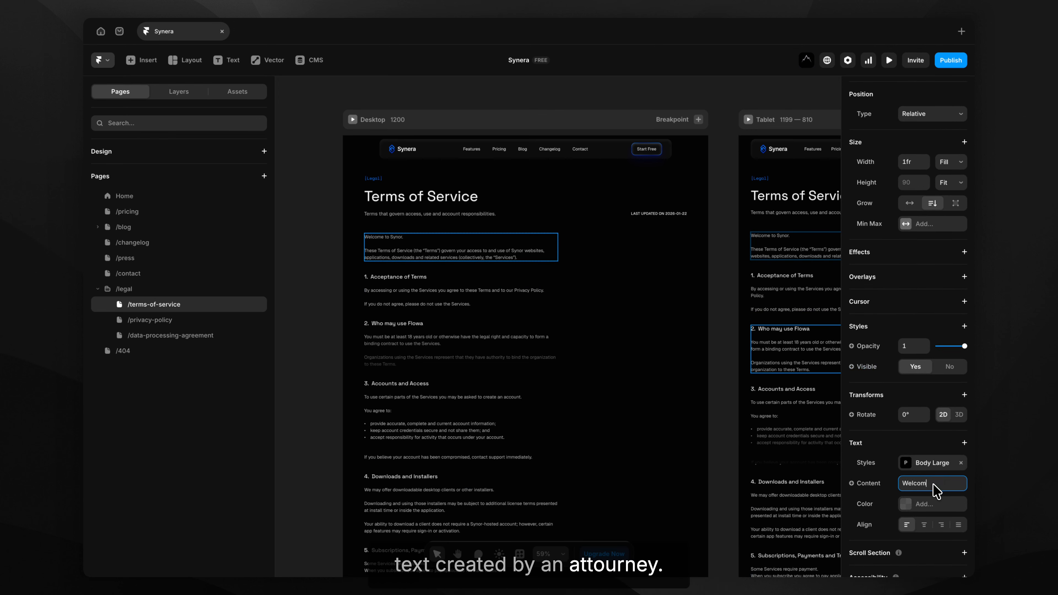
text(e to Synera)
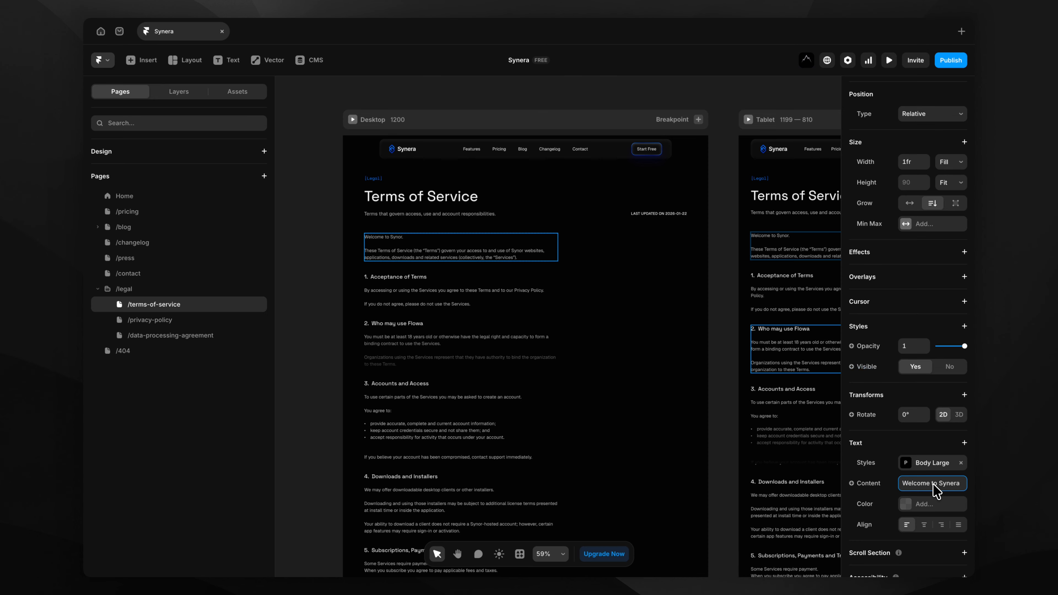
text(.)
key(Return)
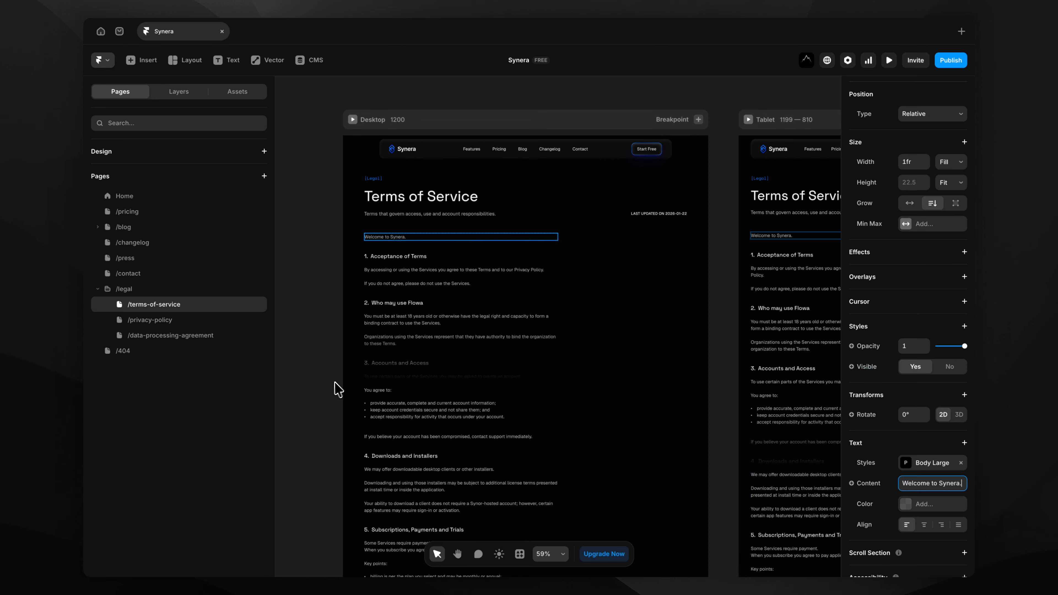
click(324, 382)
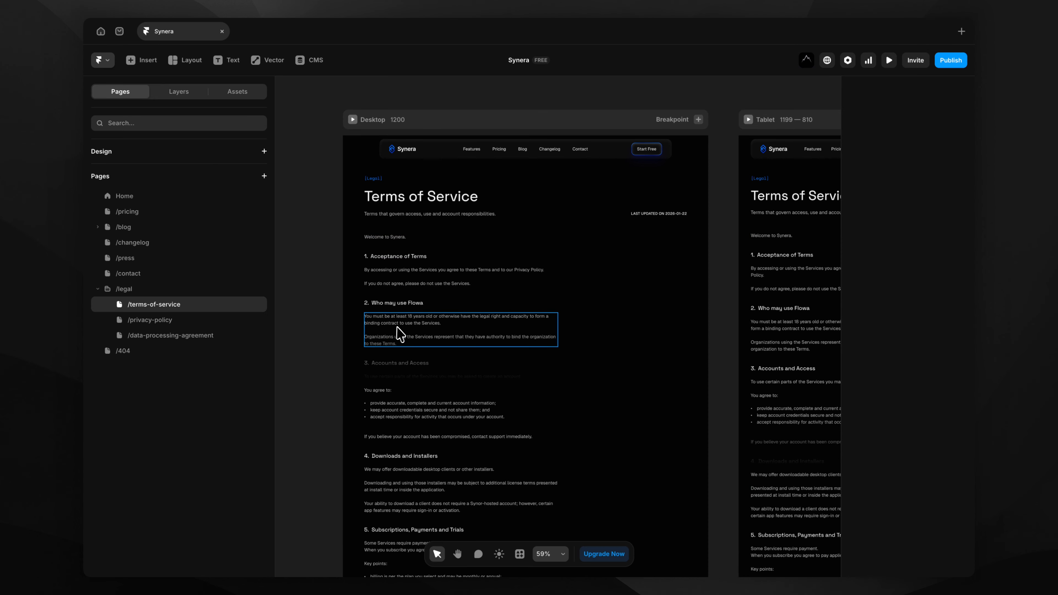
scroll(416, 346, down, 6)
scroll(397, 349, down, 20)
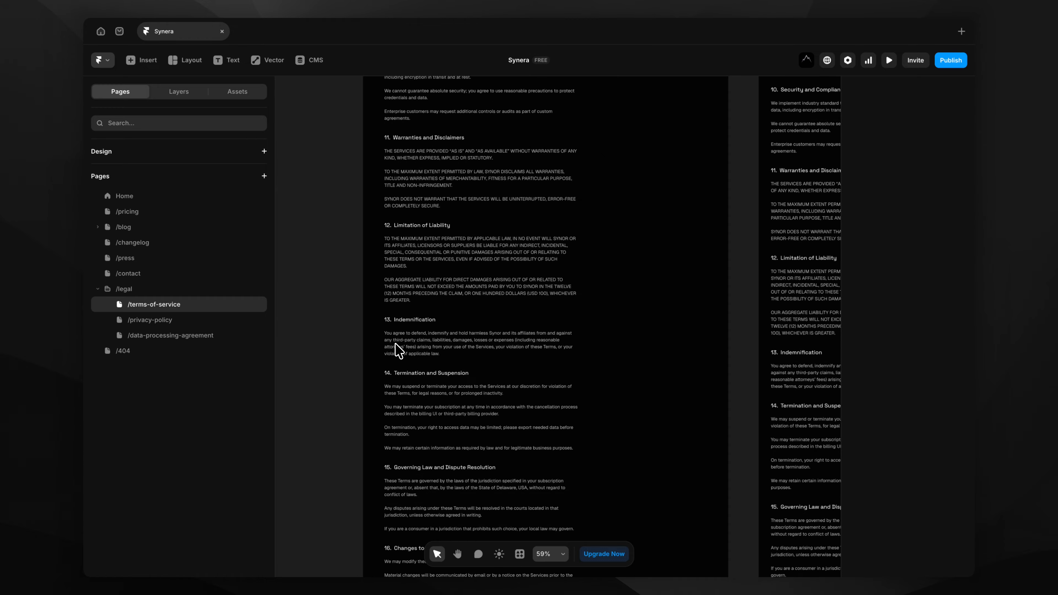
scroll(398, 349, up, 20)
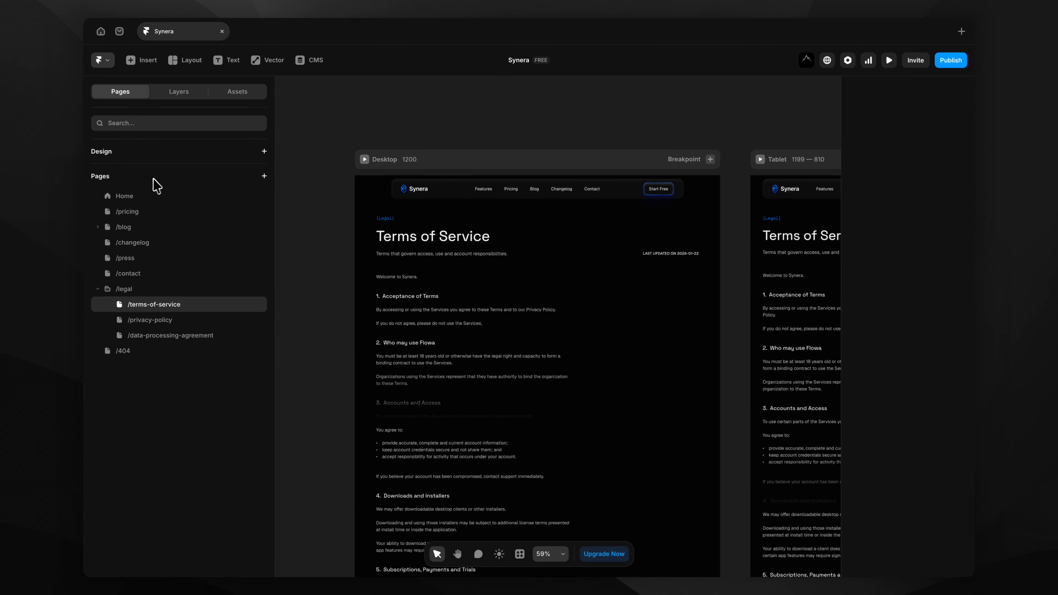
Look through the Privacy Policy, Data Processing Agreement, Terms of Service and 404 pages.
click(150, 320)
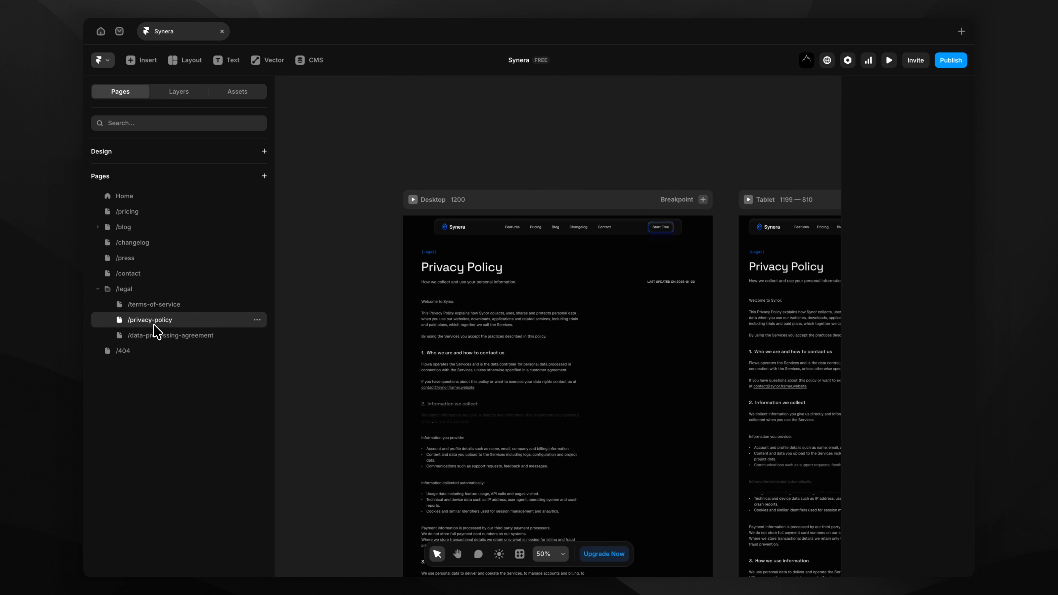
click(191, 335)
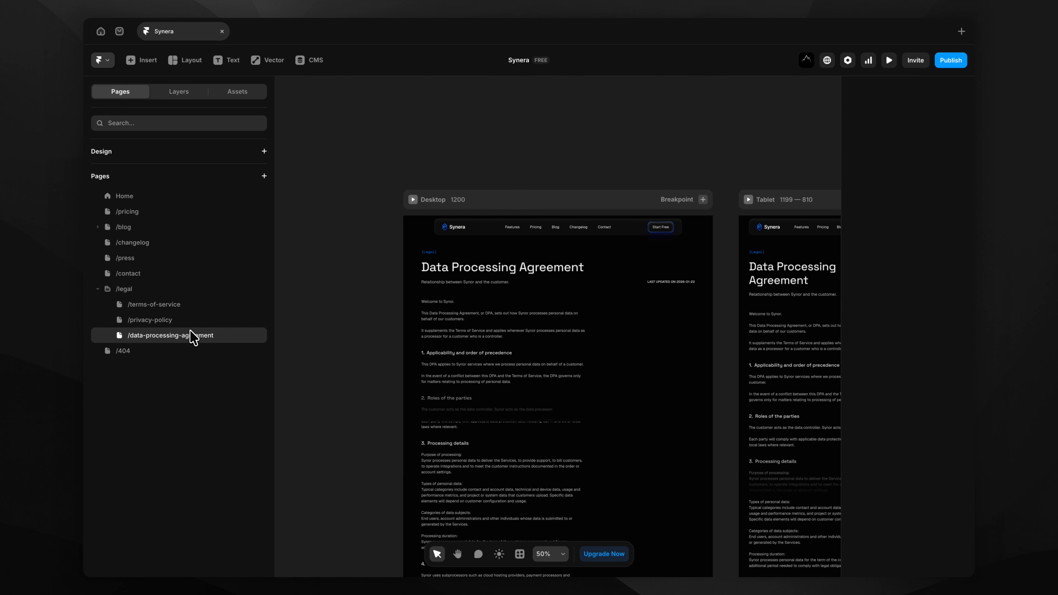
click(185, 310)
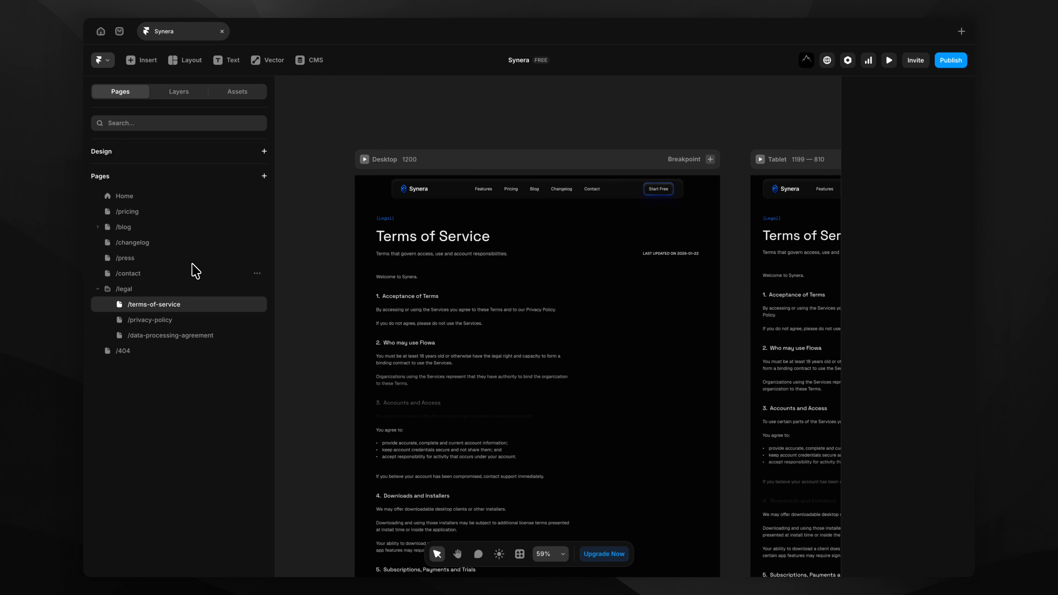
click(119, 350)
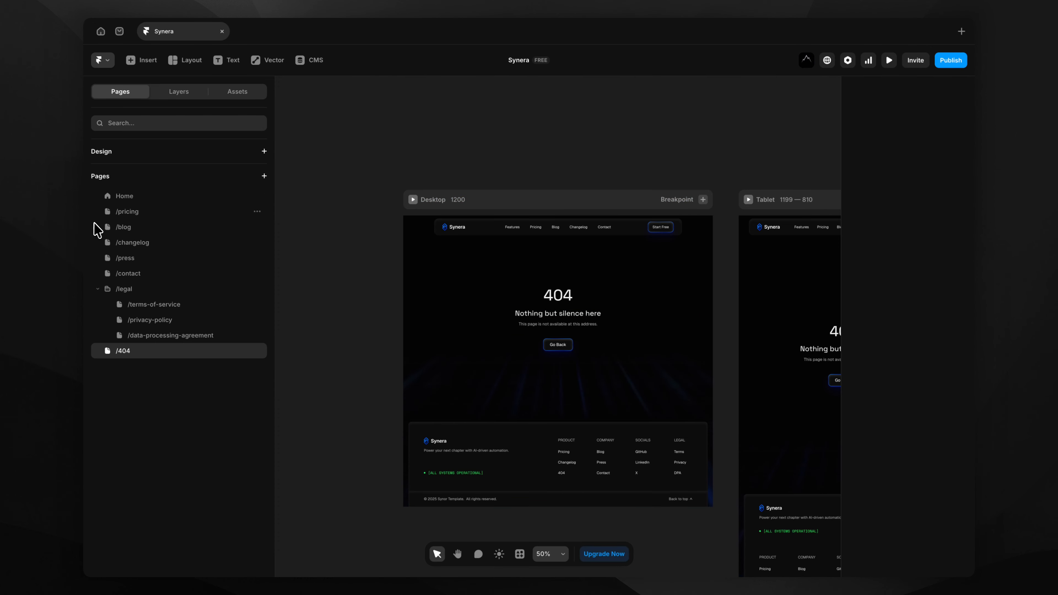
Bring up the Home page and scroll around its Desktop and Tablet layouts.
click(123, 197)
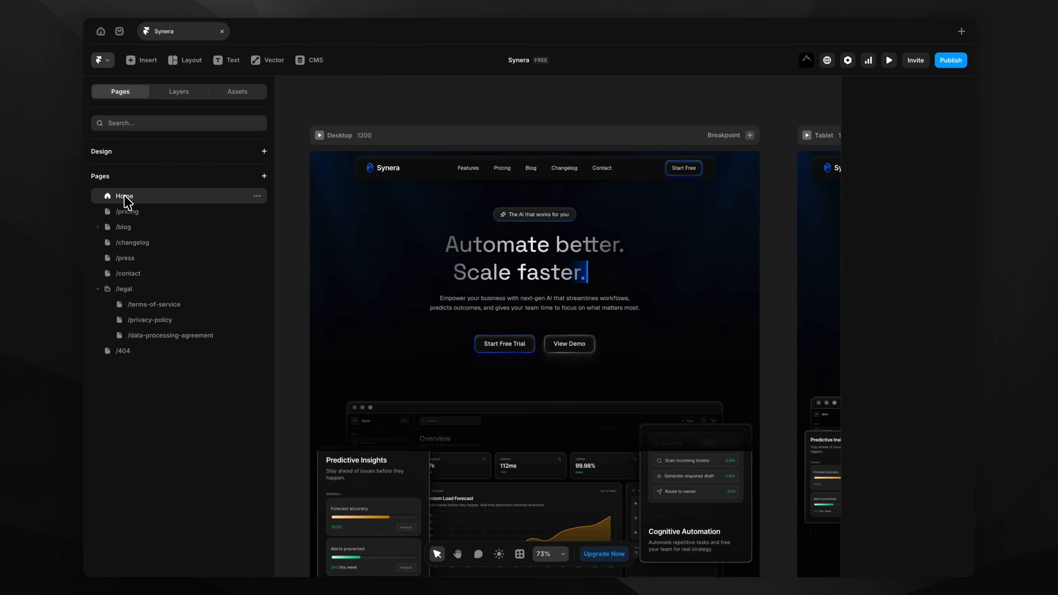
scroll(490, 135, down, 5)
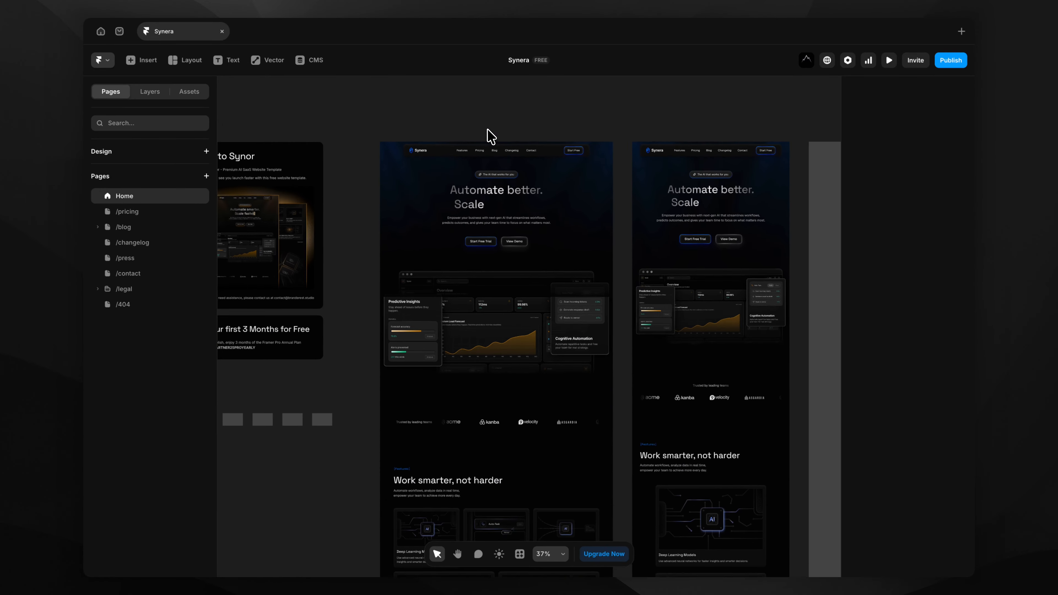
scroll(489, 135, down, 2)
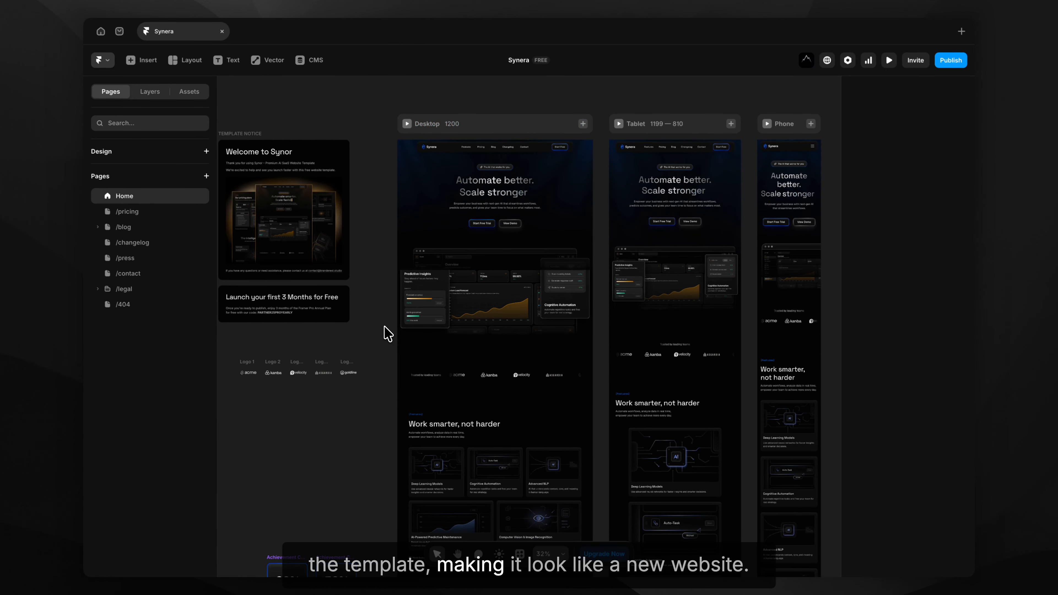
scroll(387, 333, down, 5)
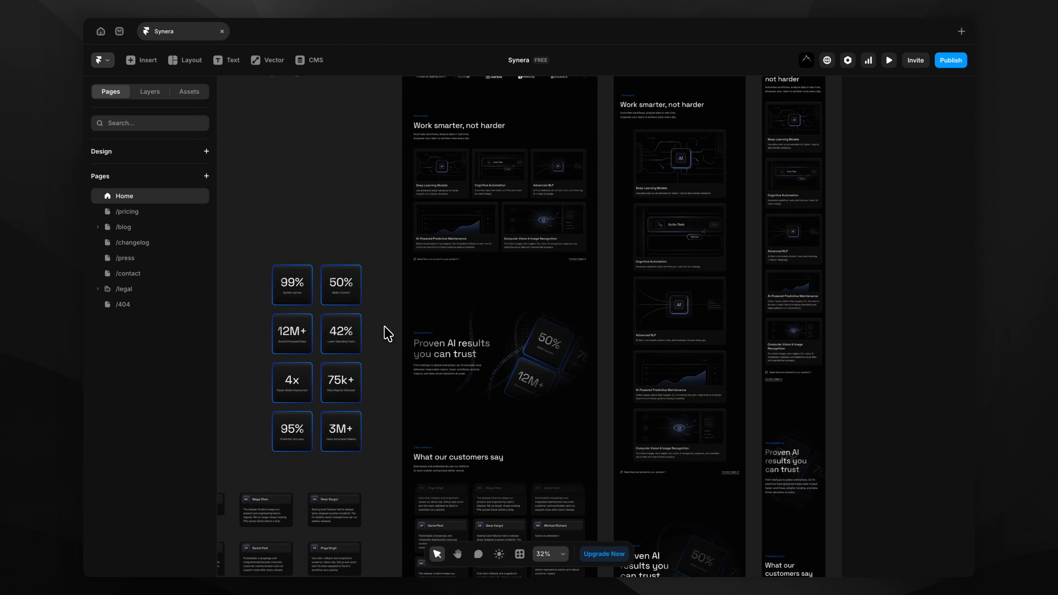
scroll(388, 334, down, 8)
scroll(387, 333, down, 2)
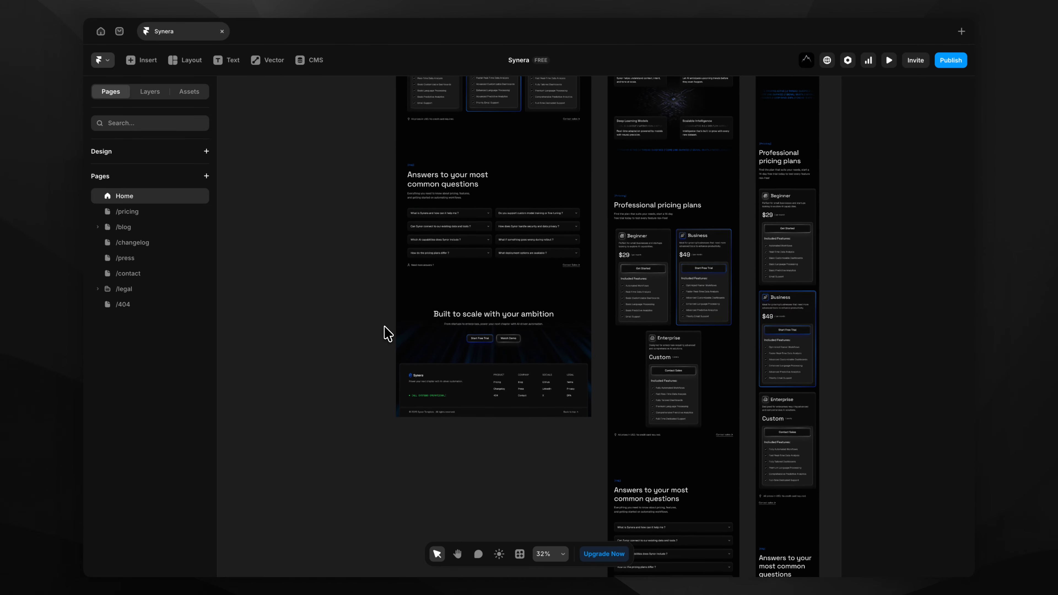
ctrl+scroll(388, 333, down, 5)
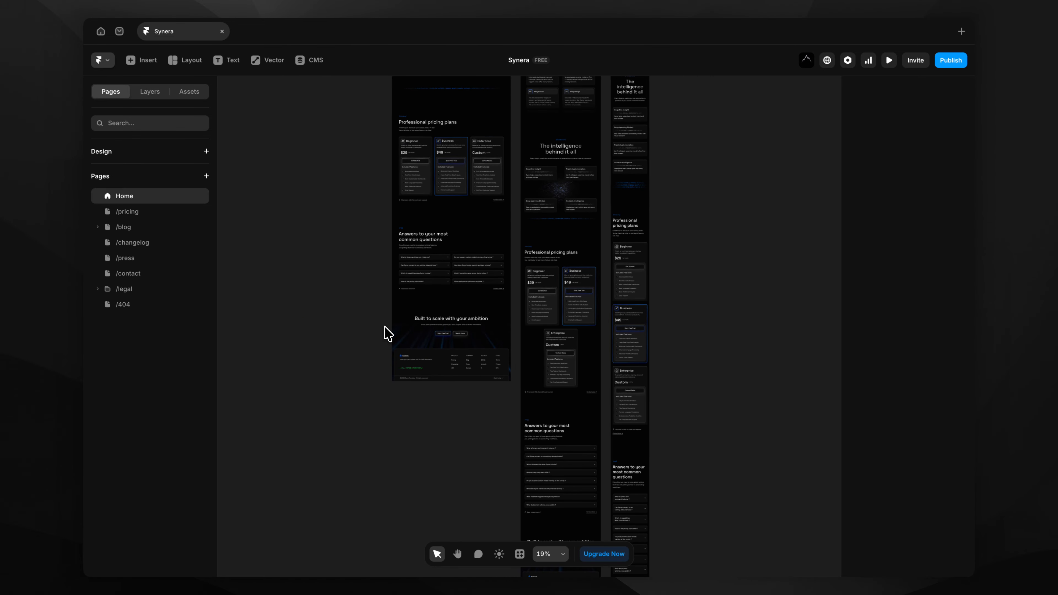
scroll(387, 334, up, 15)
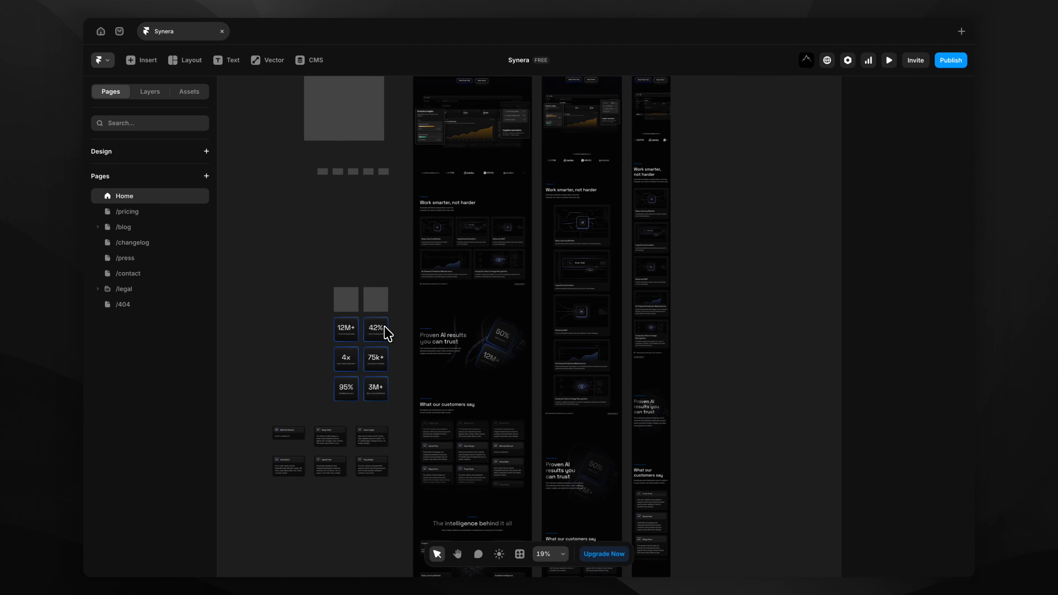
ctrl+scroll(428, 109, up, 5)
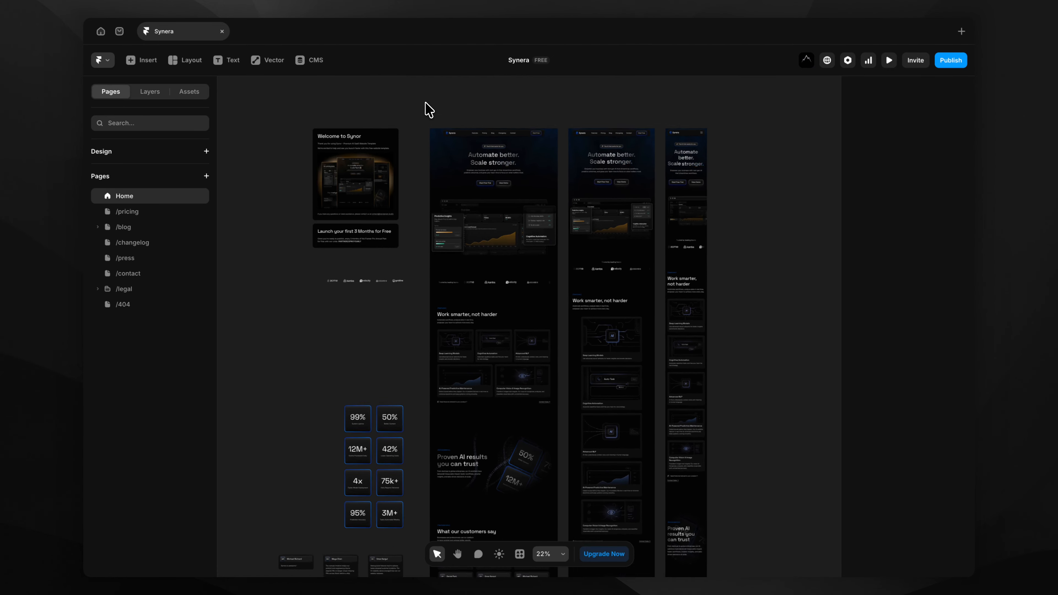
scroll(425, 102, right, 1)
scroll(426, 102, down, 1)
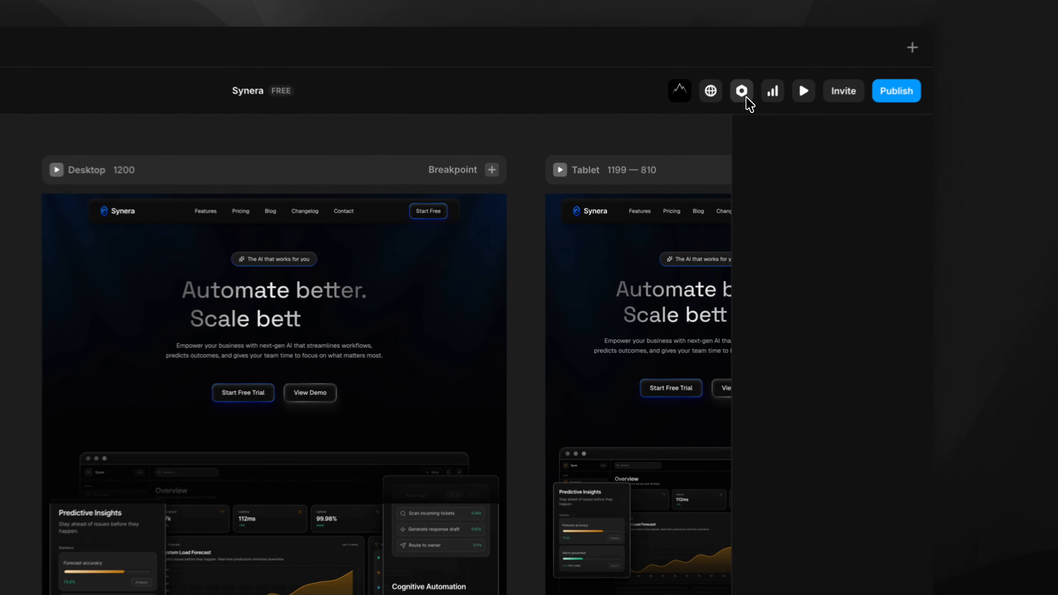
Save site title 'Synera' and description 'Synera is an AI automation agency for local SaaS businesses.'.
click(849, 63)
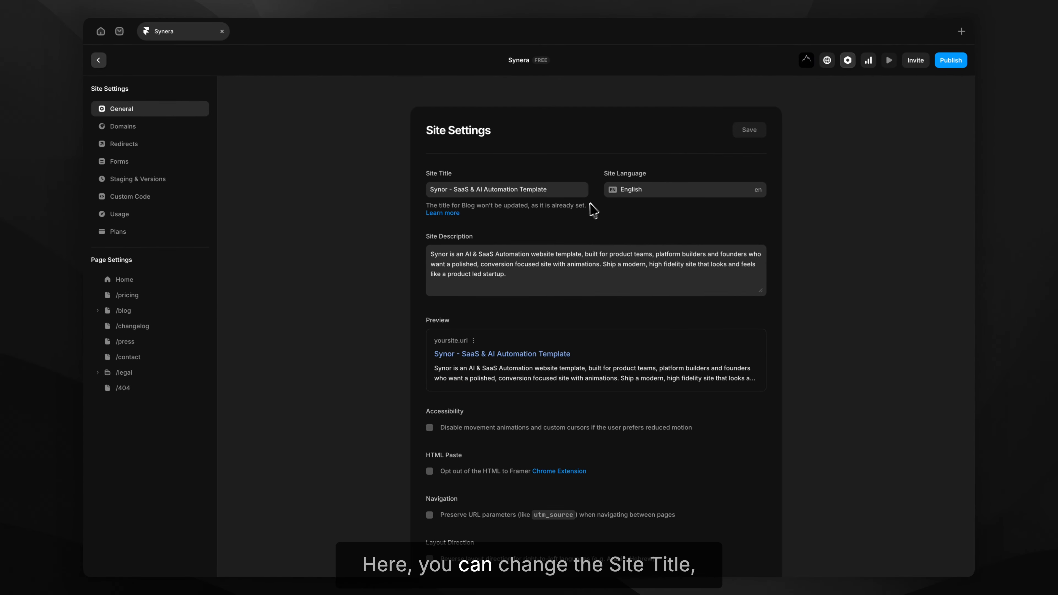
click(549, 192)
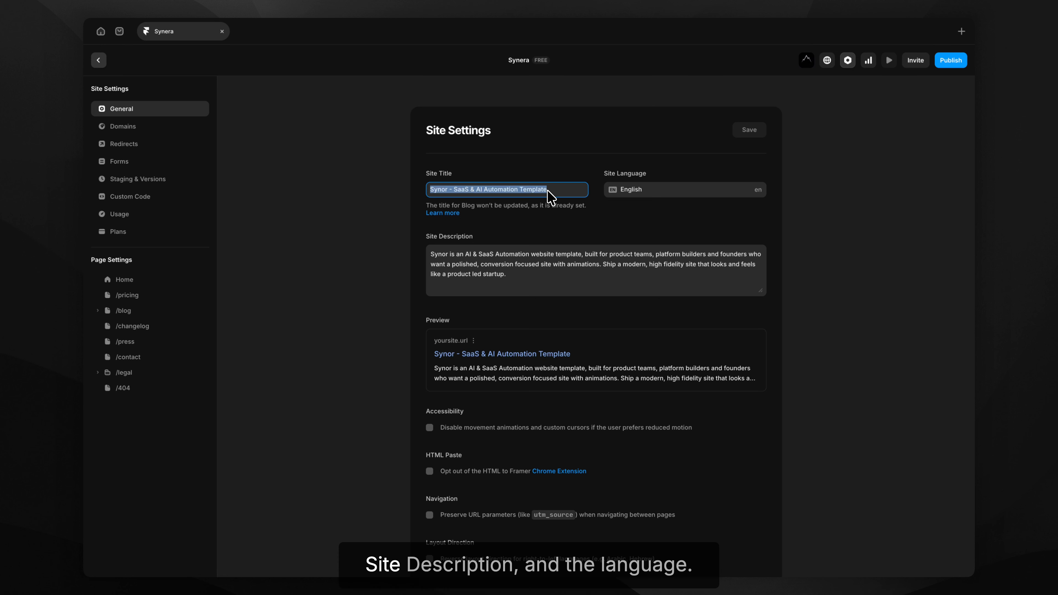
text(Synera)
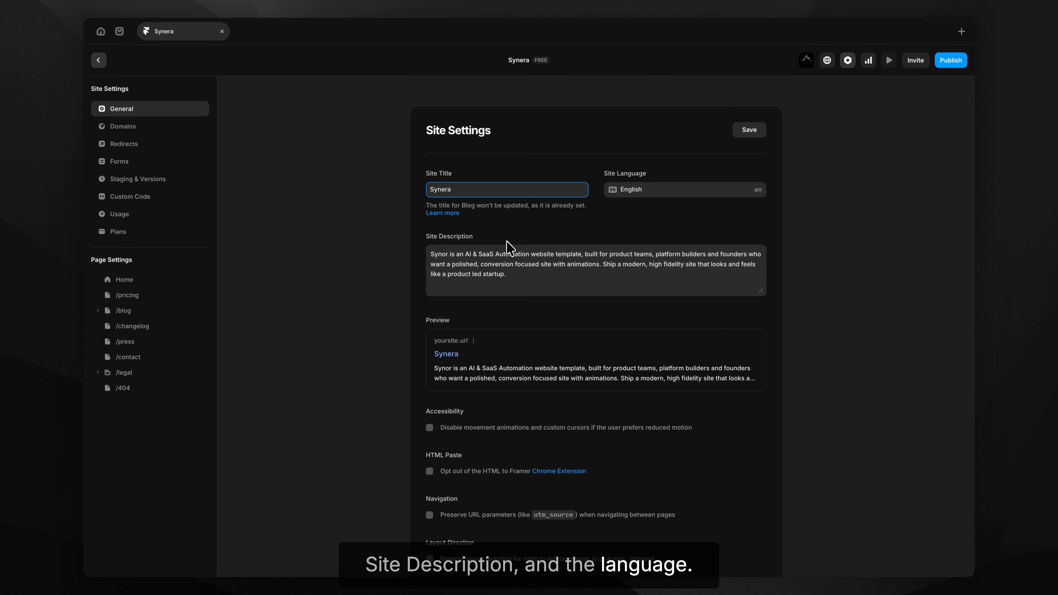
click(500, 261)
text(S)
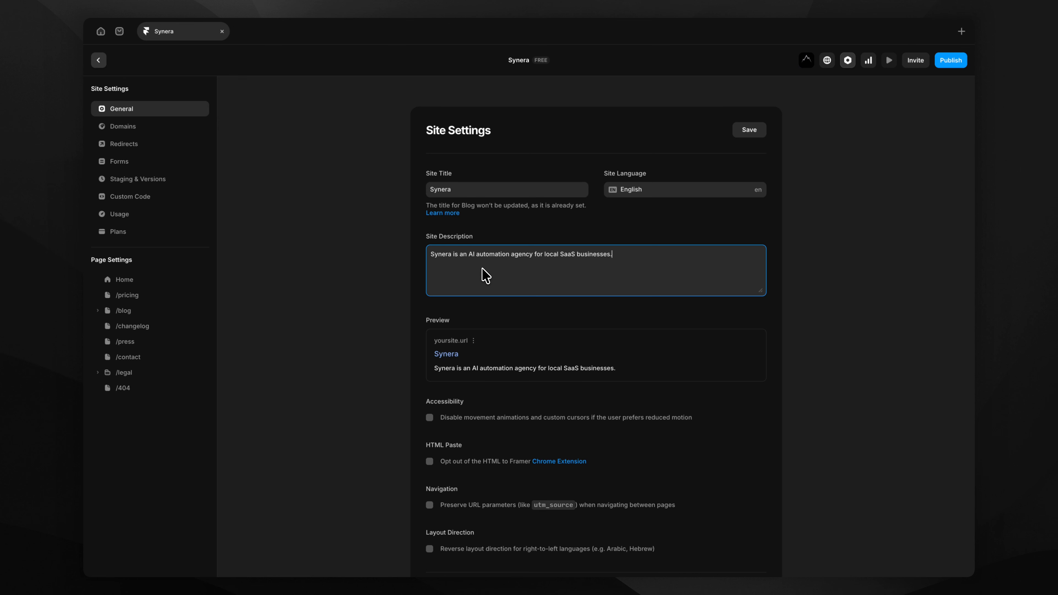
click(603, 316)
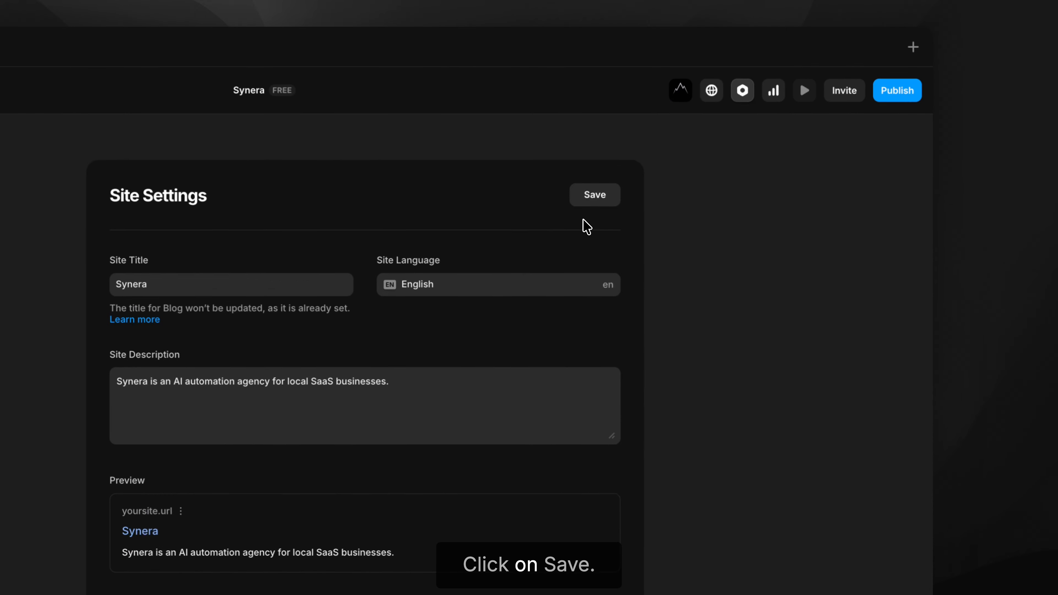
click(596, 197)
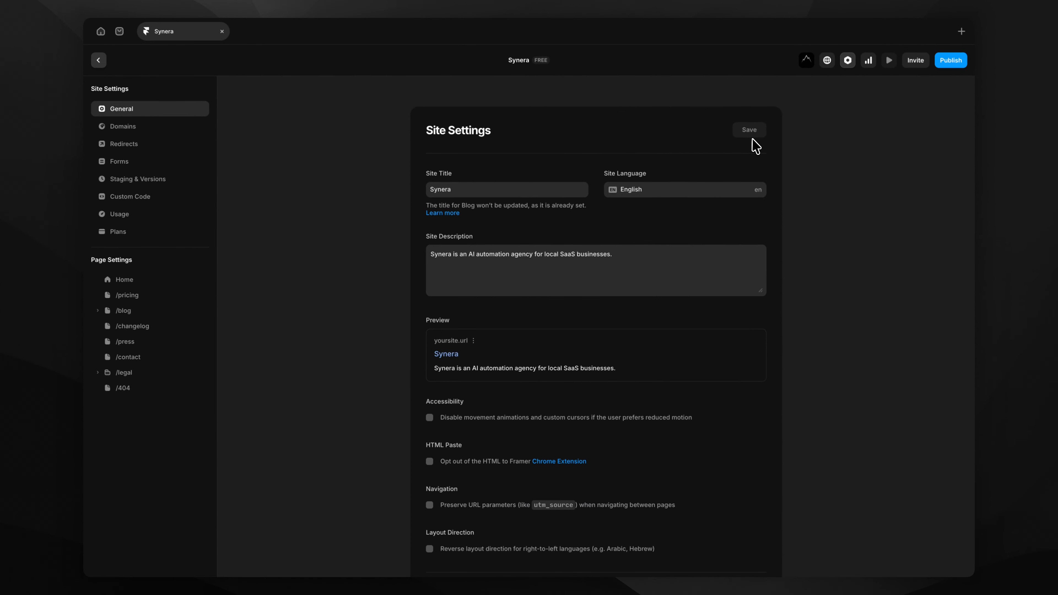
Delete the template's Social Preview image under Site Images.
scroll(754, 225, down, 10)
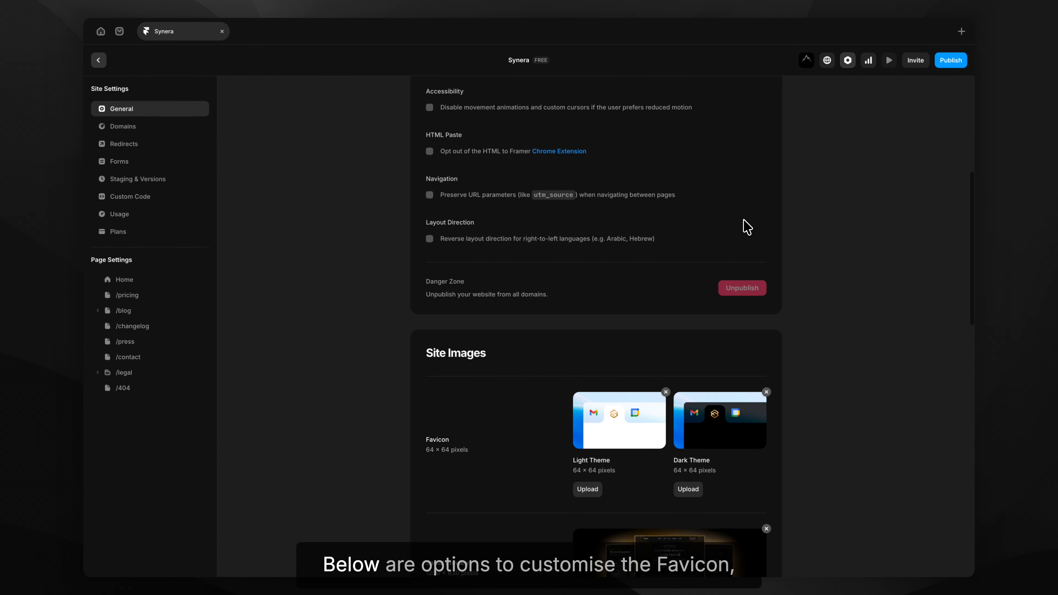
scroll(745, 225, down, 2)
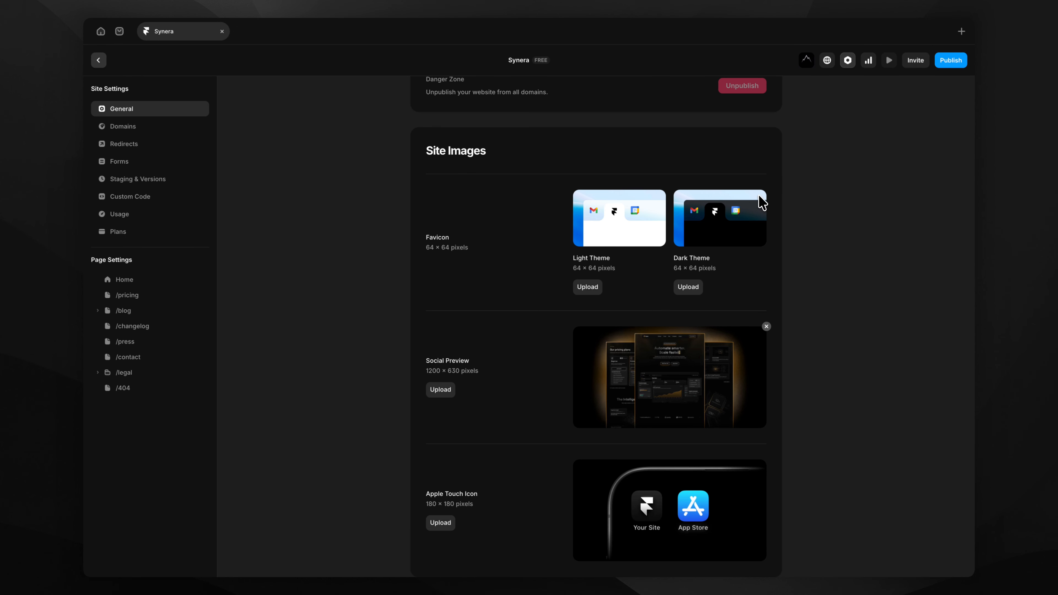
scroll(633, 233, down, 5)
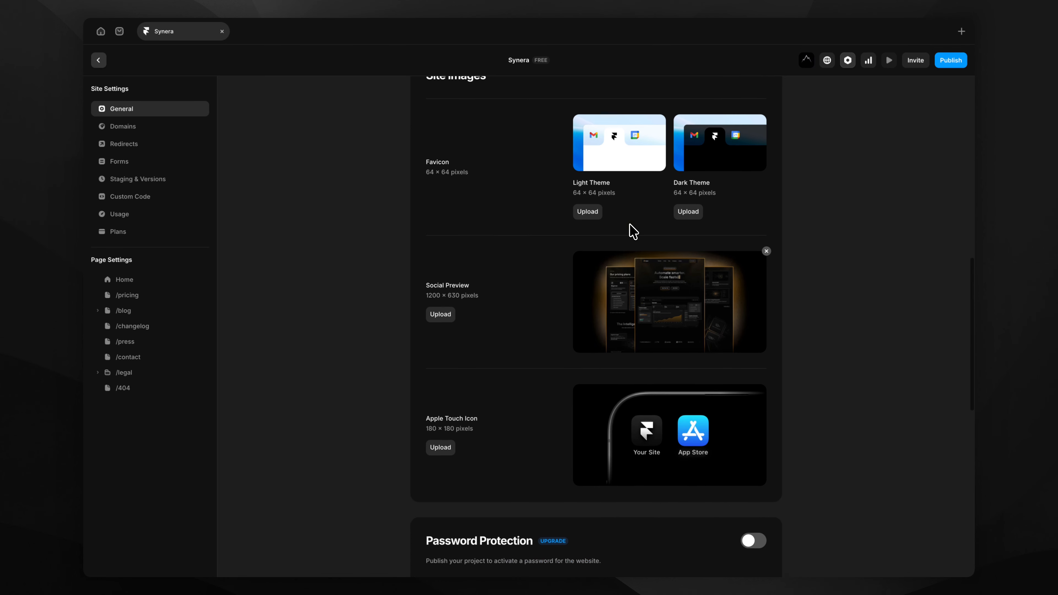
click(765, 170)
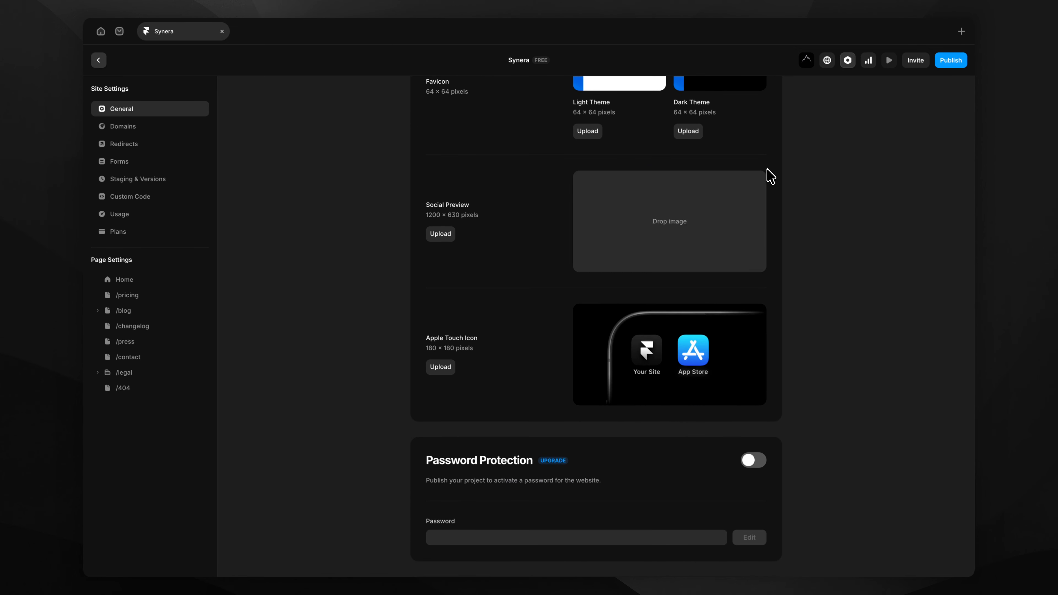
scroll(585, 313, down, 6)
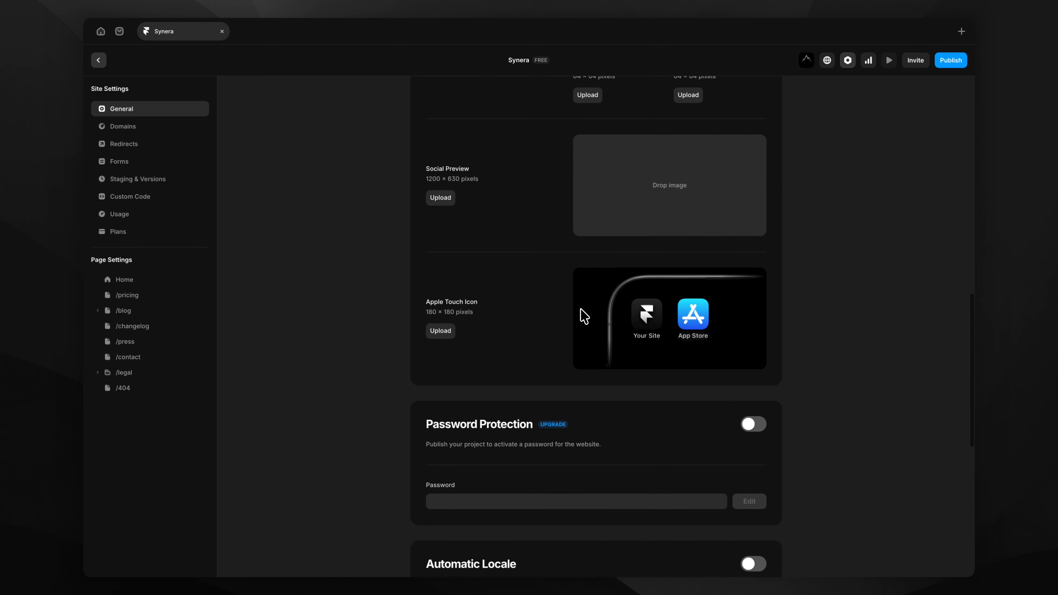
scroll(585, 316, up, 6)
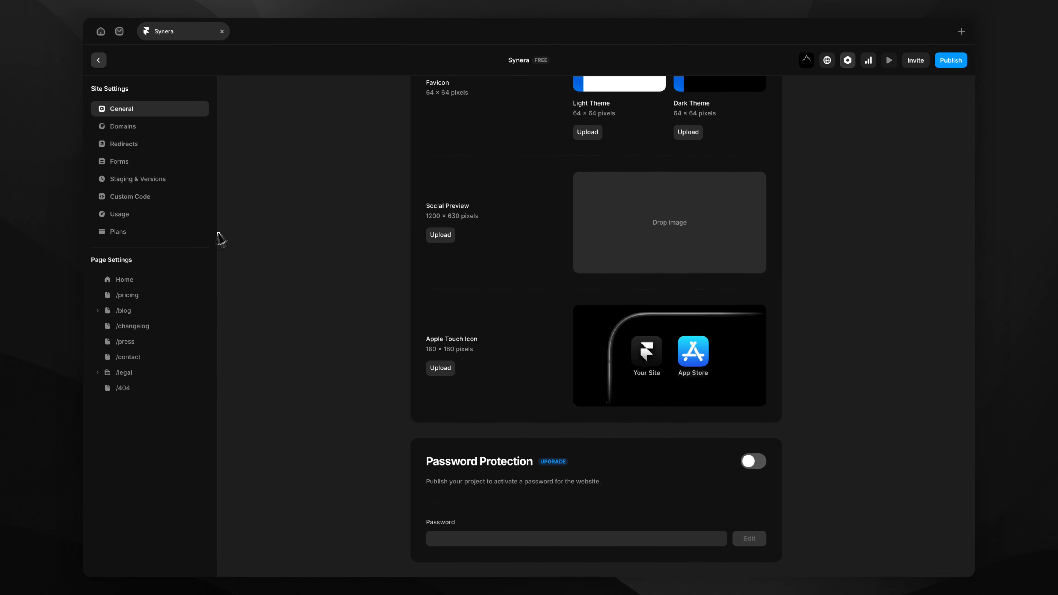
Change the headline ending to 'better. Scale stronger.' and publish the site to khaki-rules-393984.framer.app.
click(141, 127)
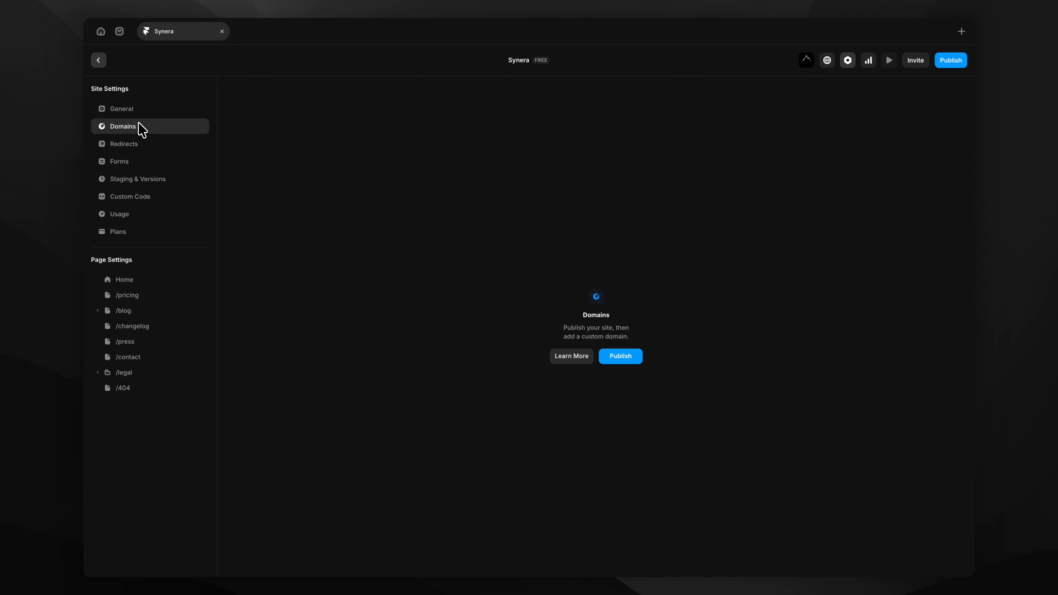
click(99, 61)
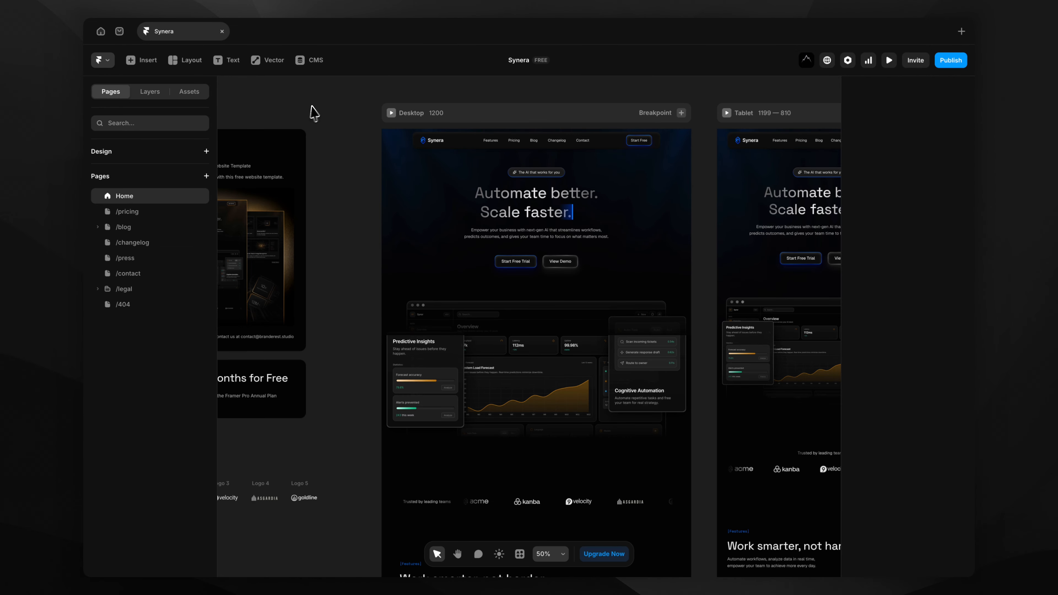
key(BackSpace)
key(BackSpace)
key(BackSpace)
key(BackSpace)
key(BackSpace)
key(BackSpace)
key(BackSpace)
text(be)
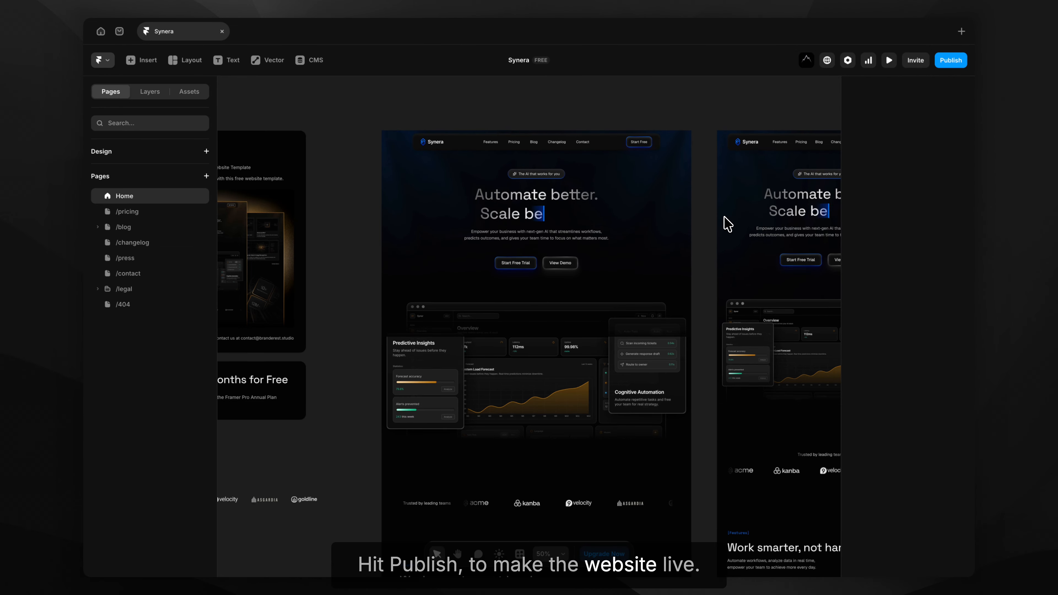
text(tter. Scale )
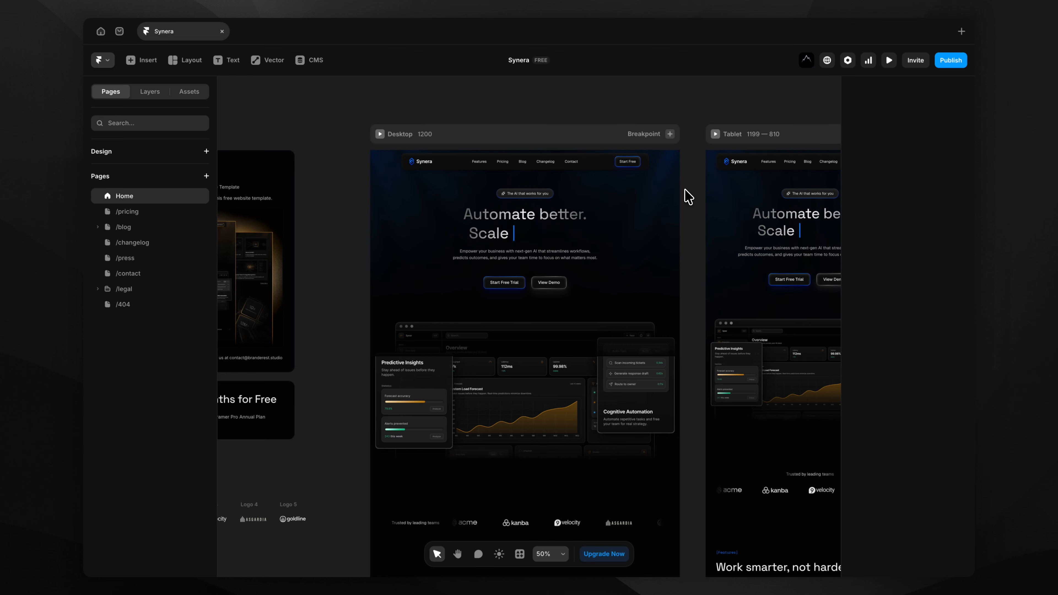
text(stronger.)
click(943, 64)
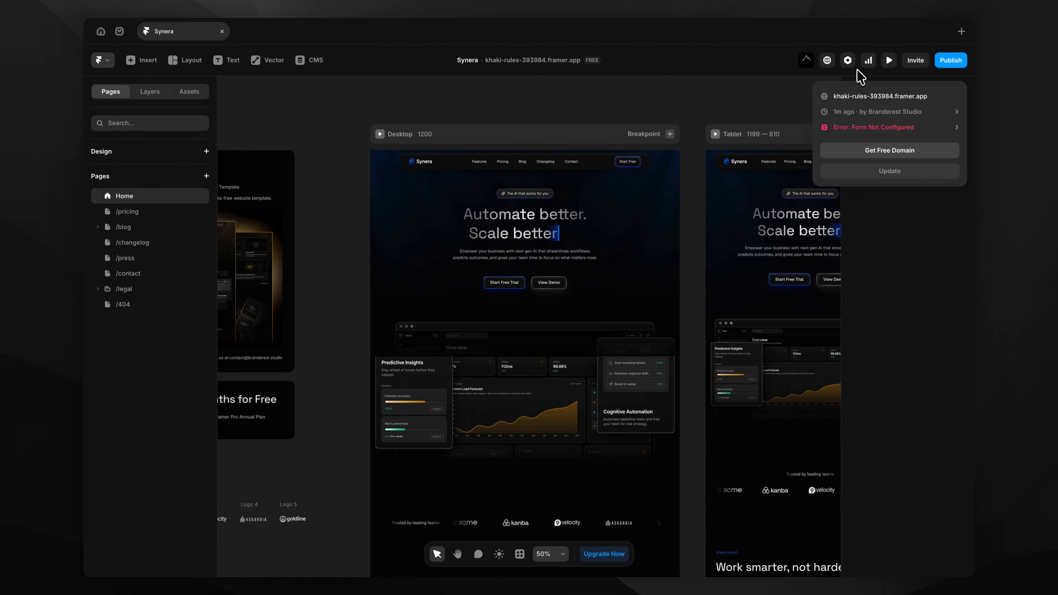
Add 'synera' as a free framer.website subdomain in the Domains settings.
click(850, 61)
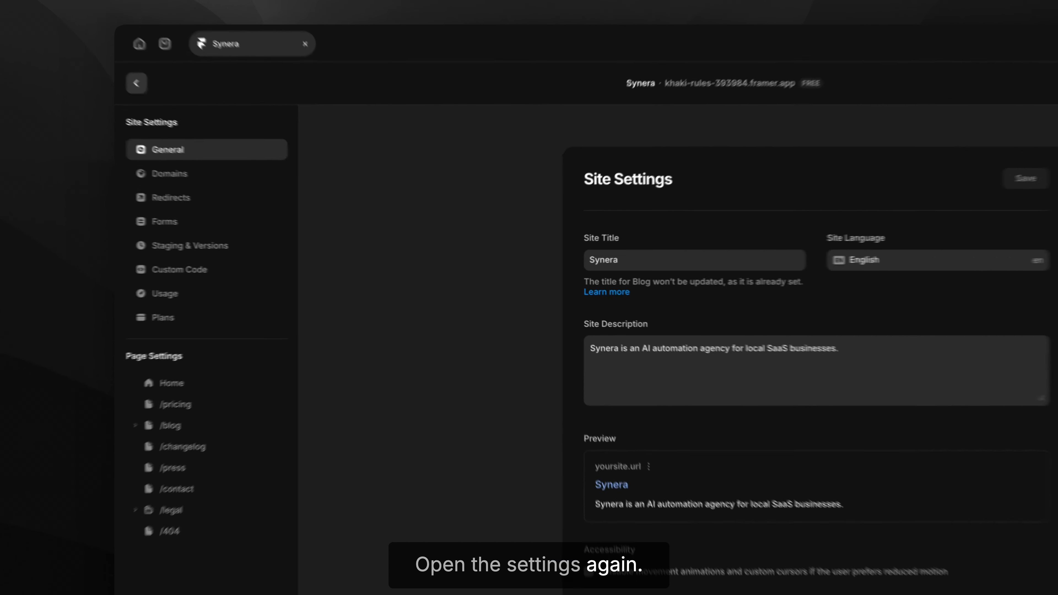
click(206, 198)
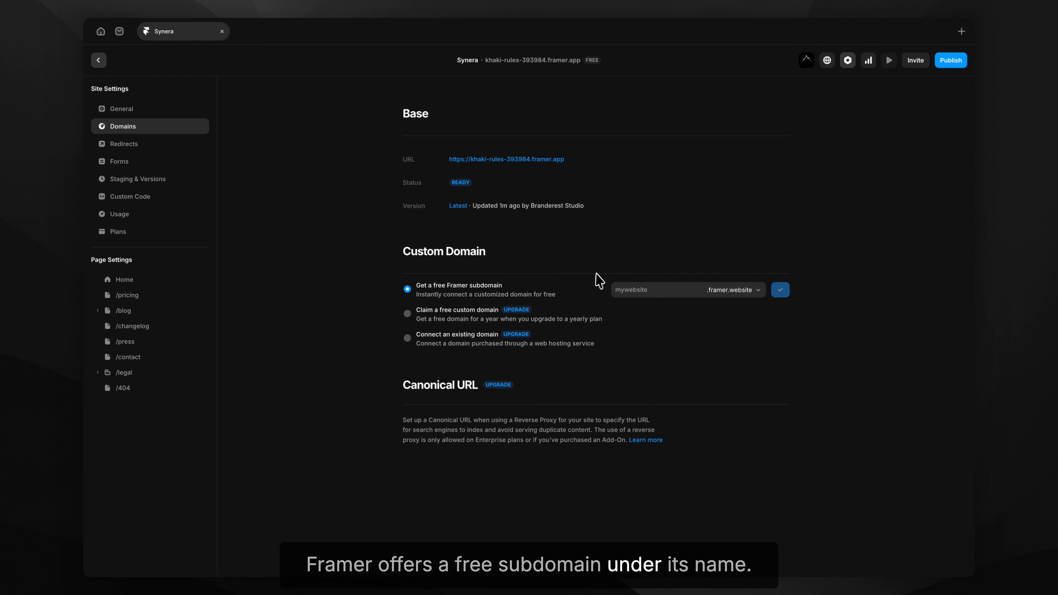
click(628, 292)
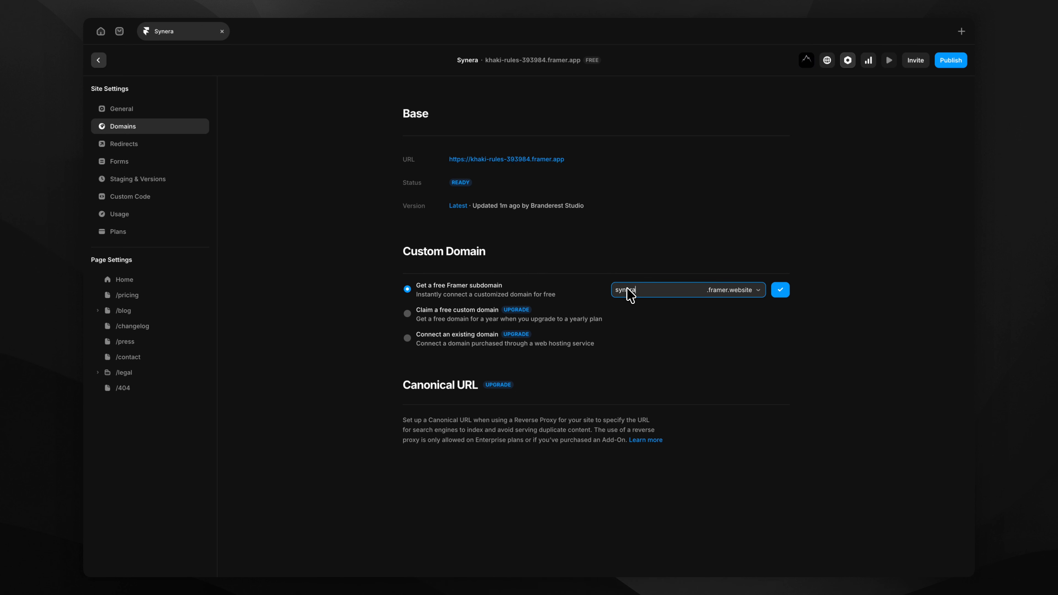
click(775, 293)
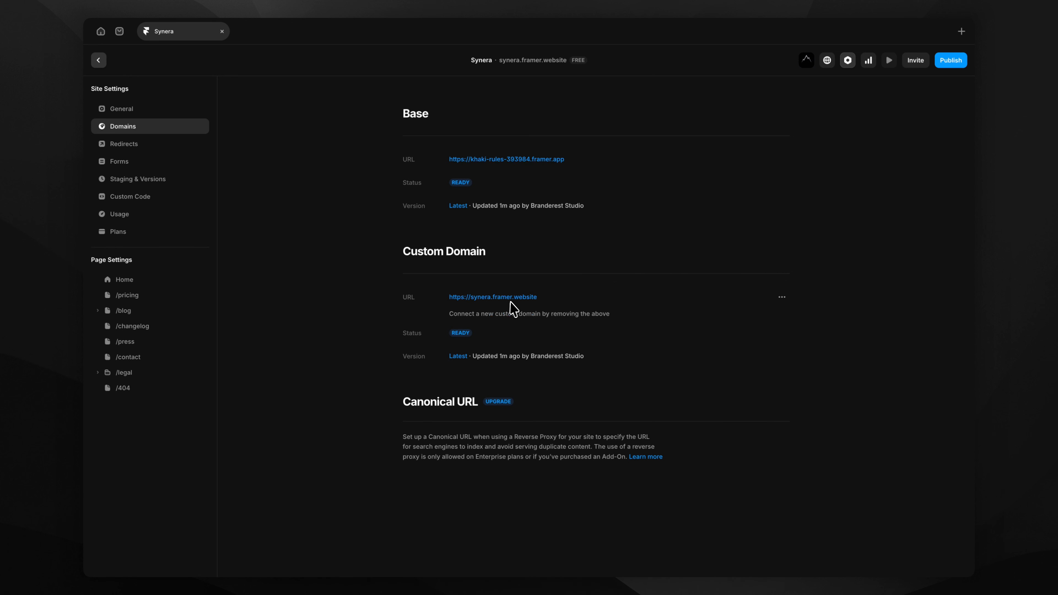
Remove the synera.framer.website domain again.
click(781, 297)
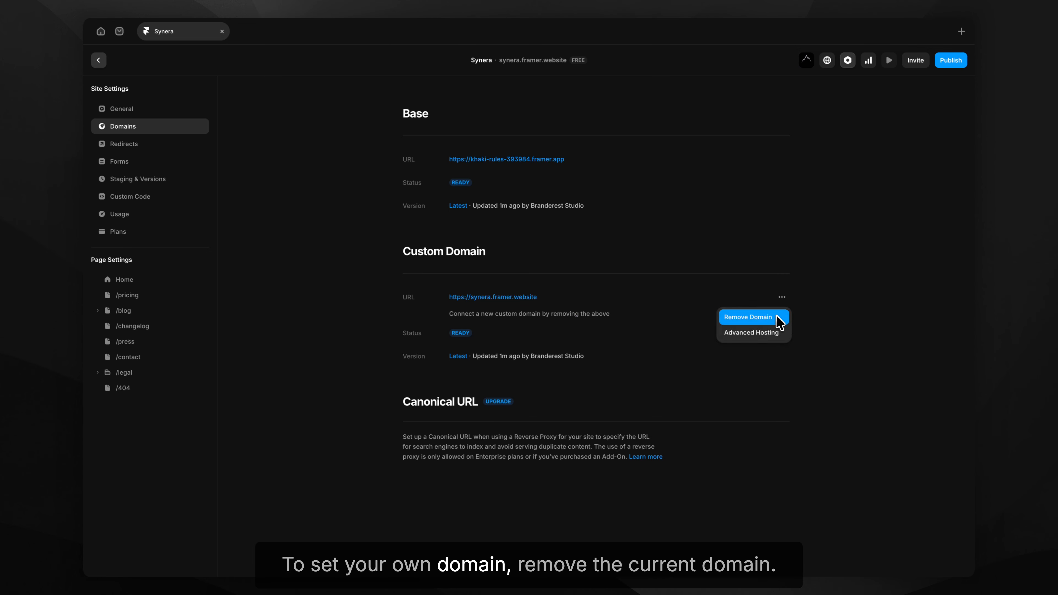
click(772, 319)
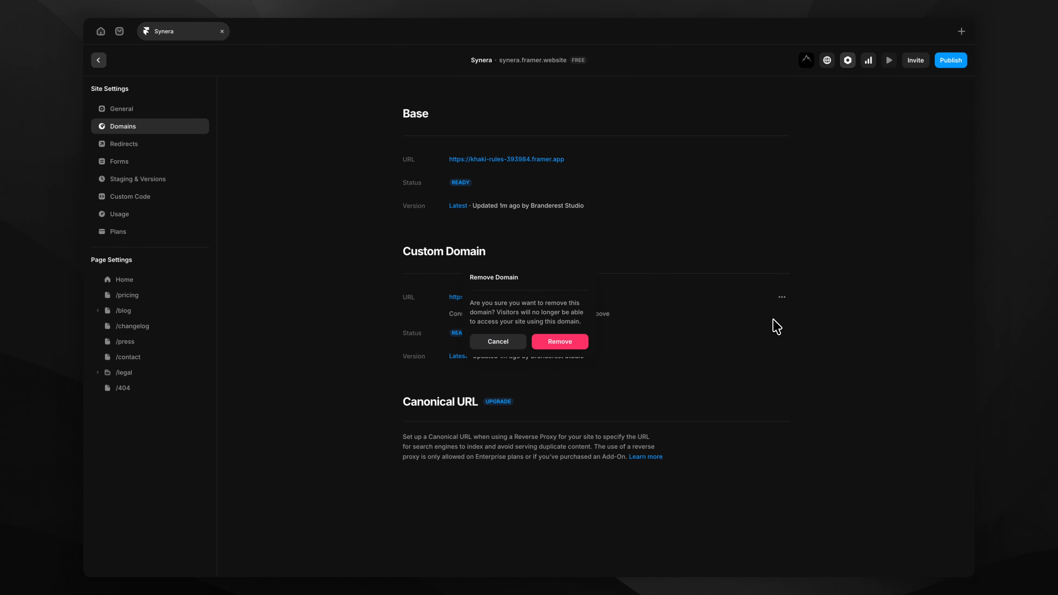
click(578, 343)
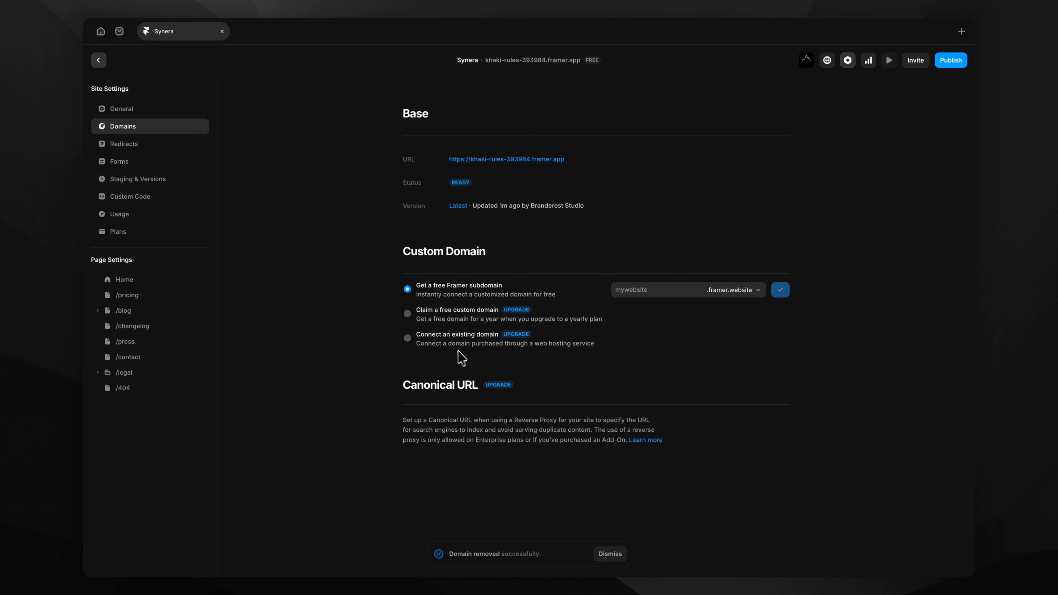
Choose to connect an existing domain and review the paid plans, leaving Pro on annual billing.
click(408, 339)
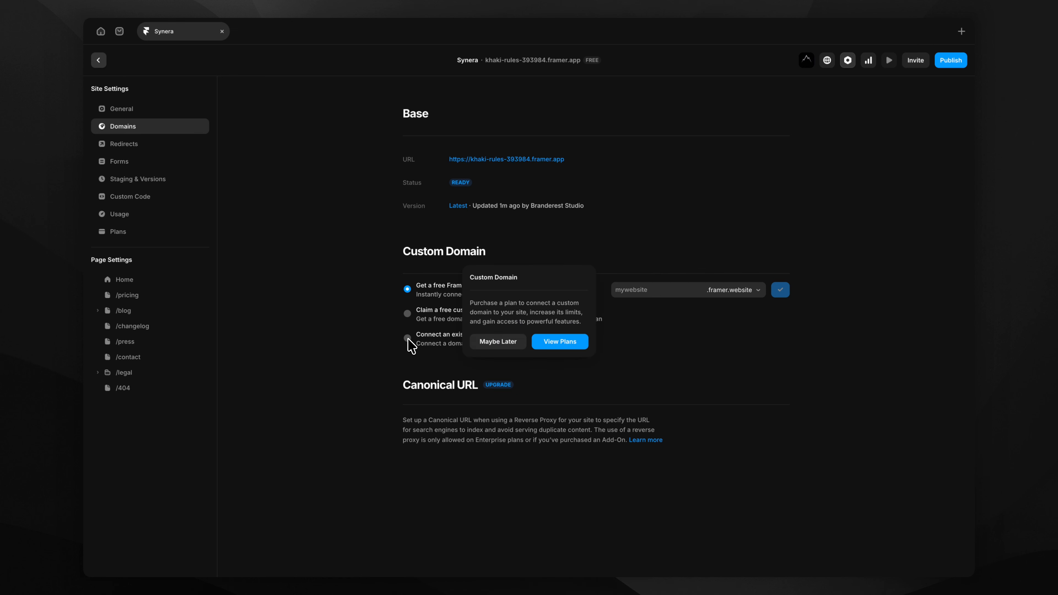
click(567, 339)
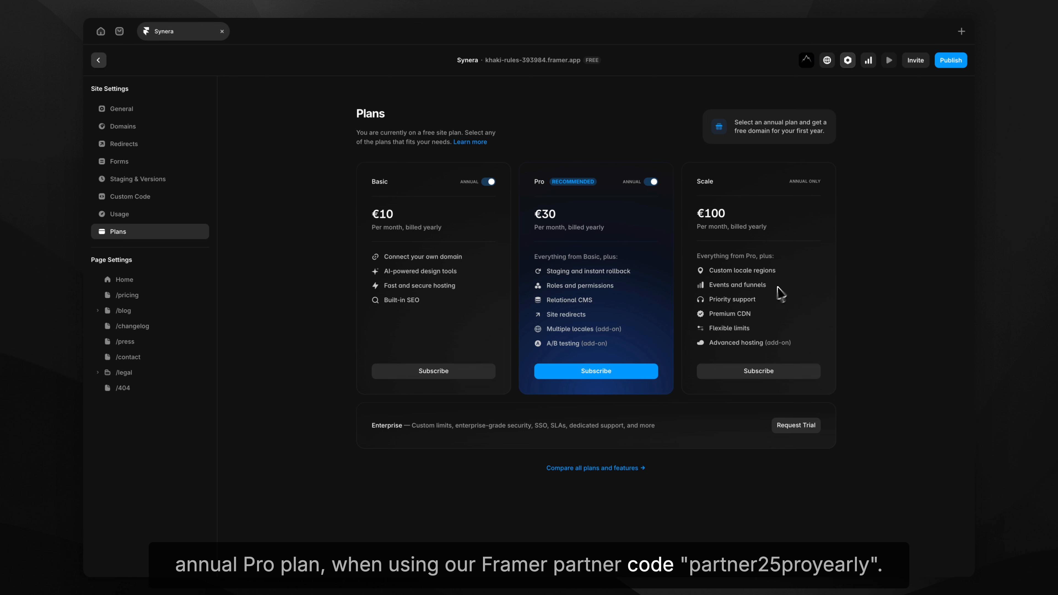
click(651, 182)
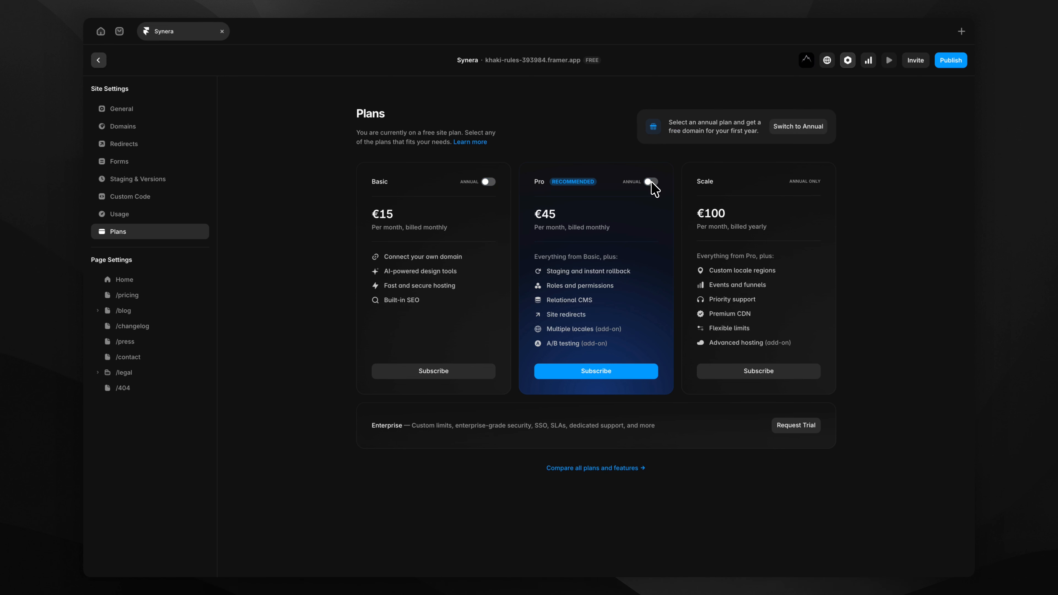
click(651, 182)
click(651, 182)
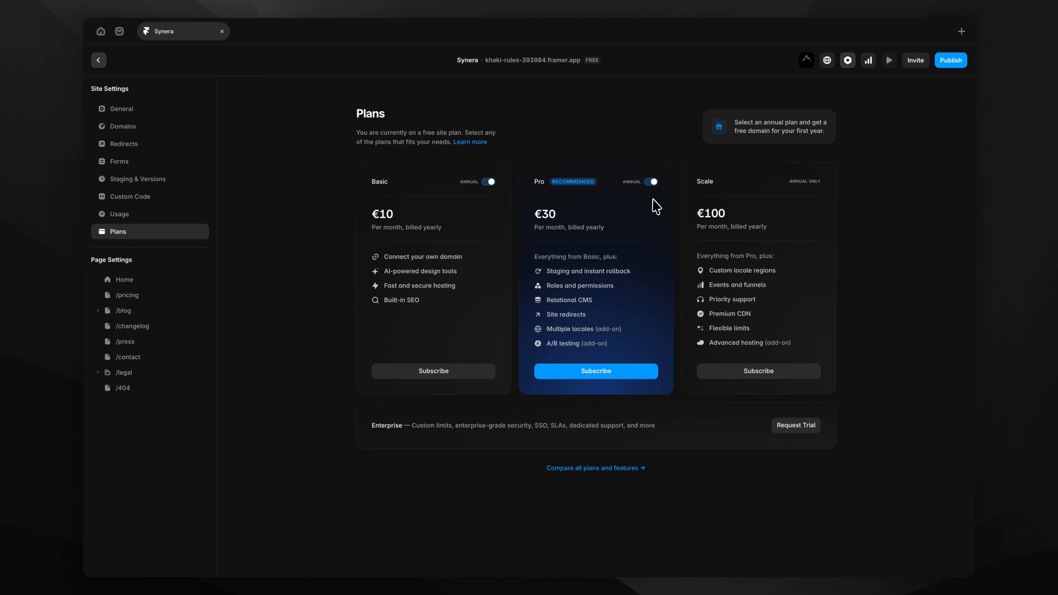
key(Escape)
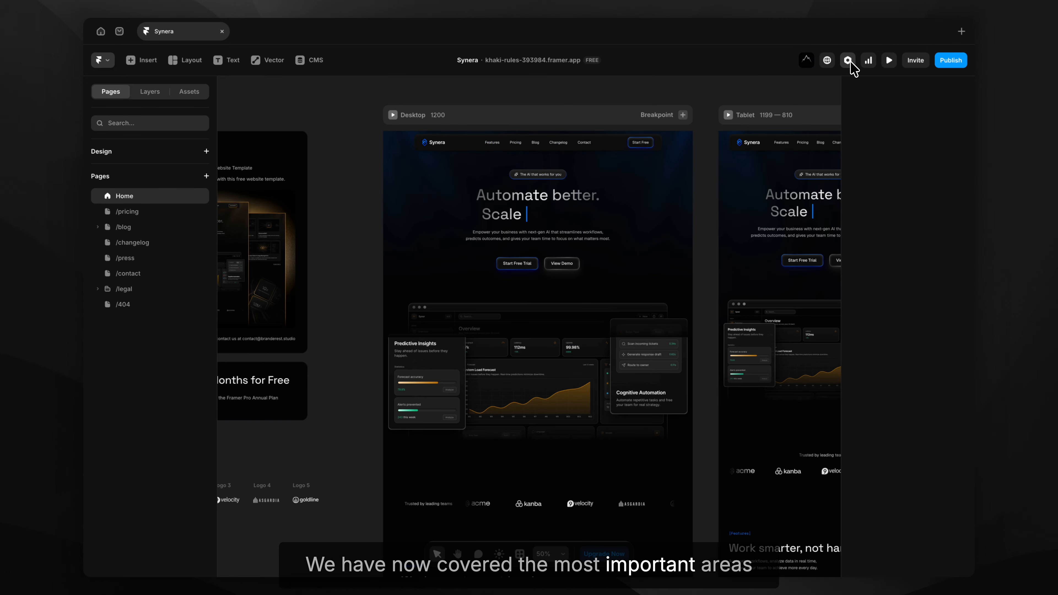
scroll(707, 169, down, 5)
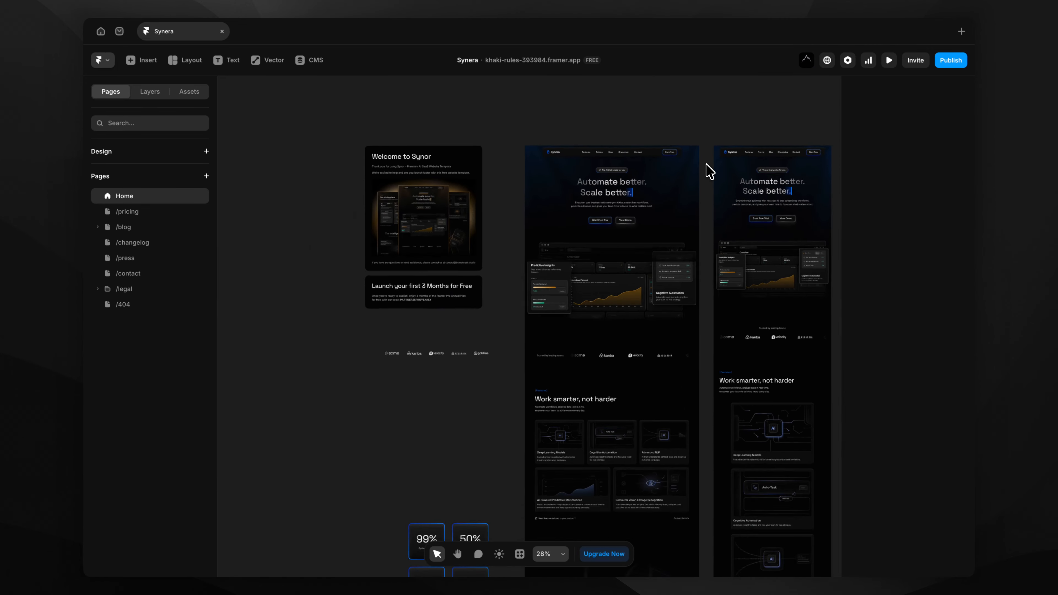
scroll(710, 171, right, 1)
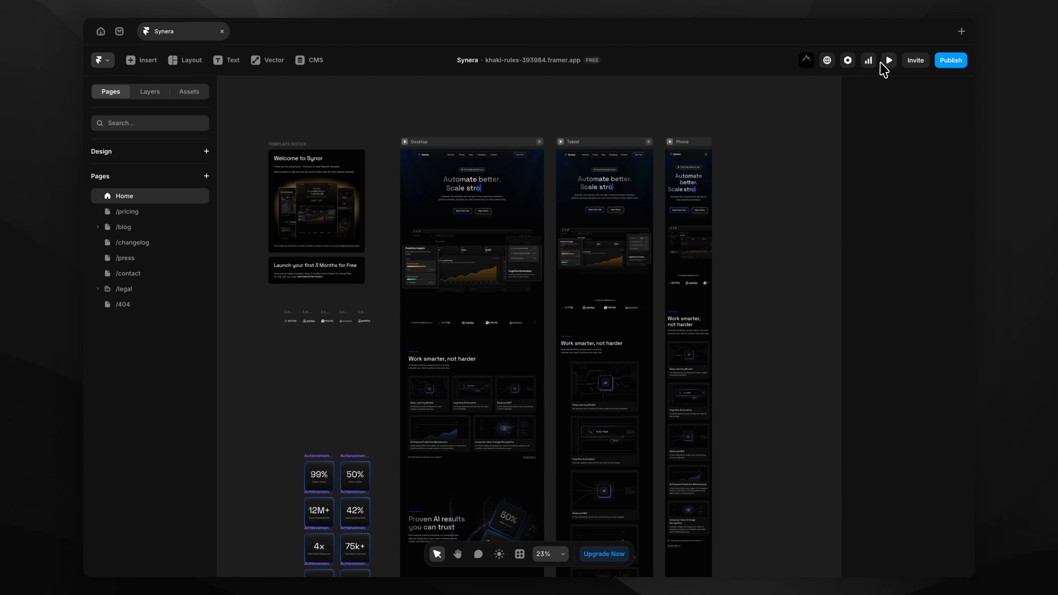
click(889, 60)
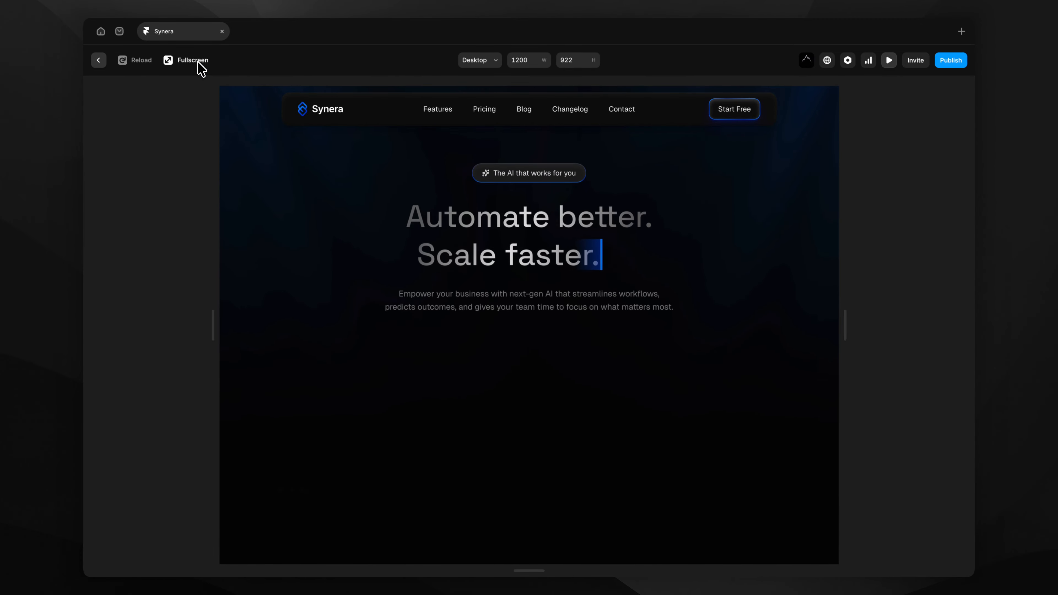
click(198, 65)
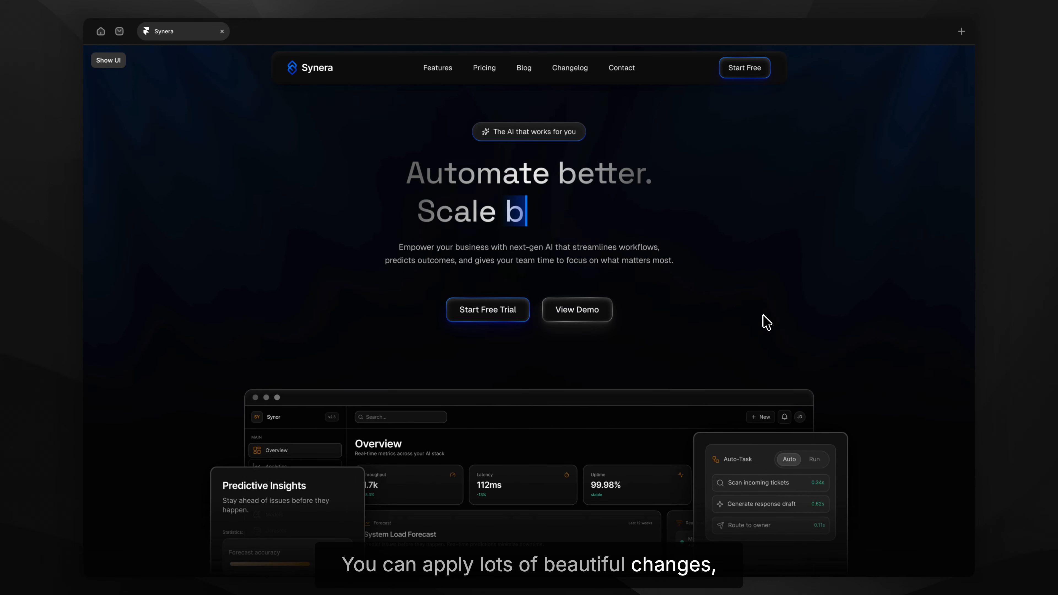
scroll(766, 323, down, 10)
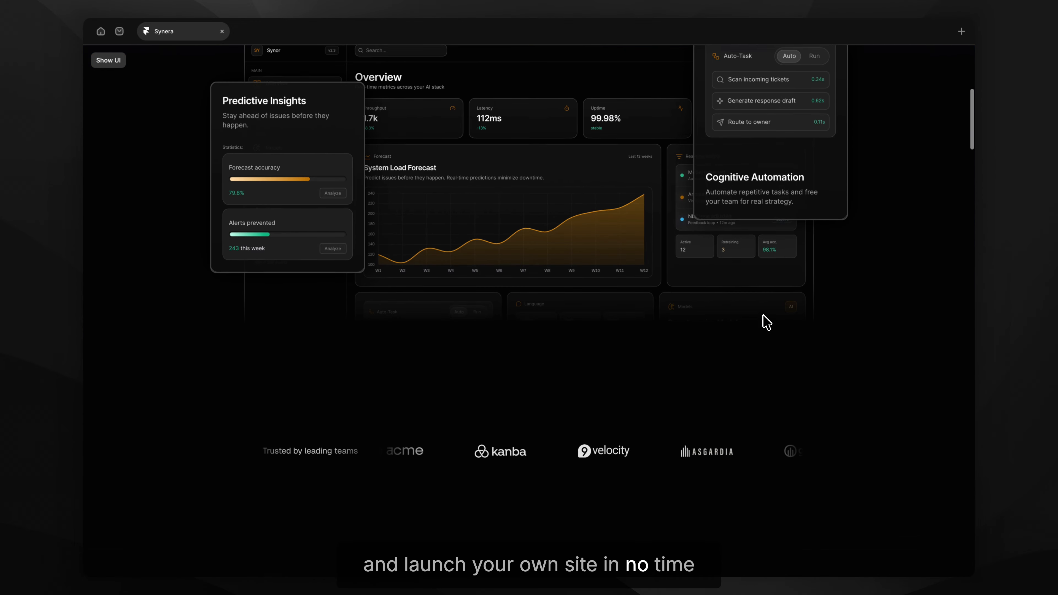
scroll(766, 323, down, 10)
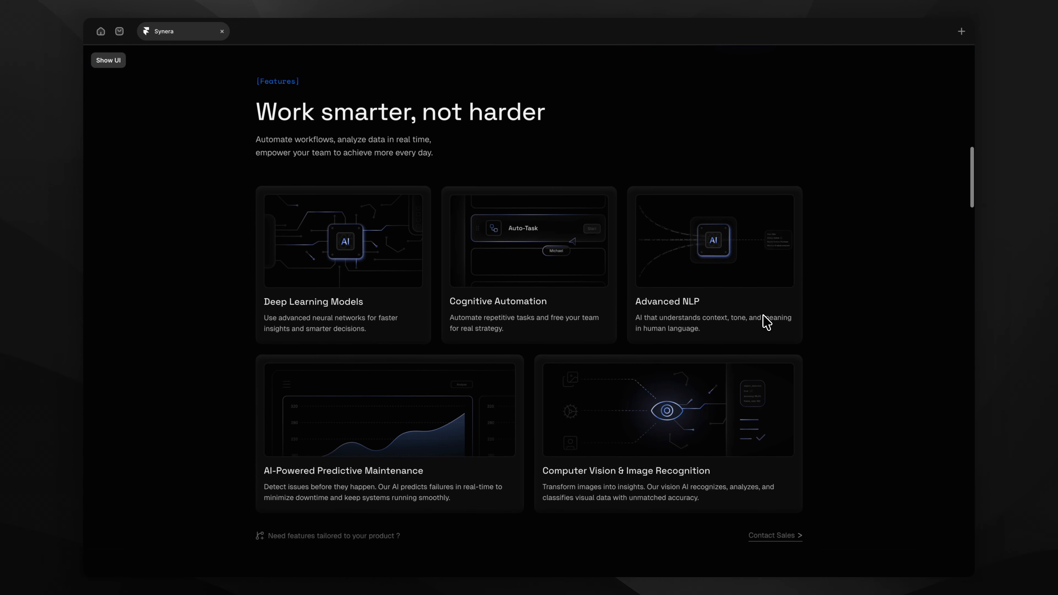
scroll(766, 322, down, 10)
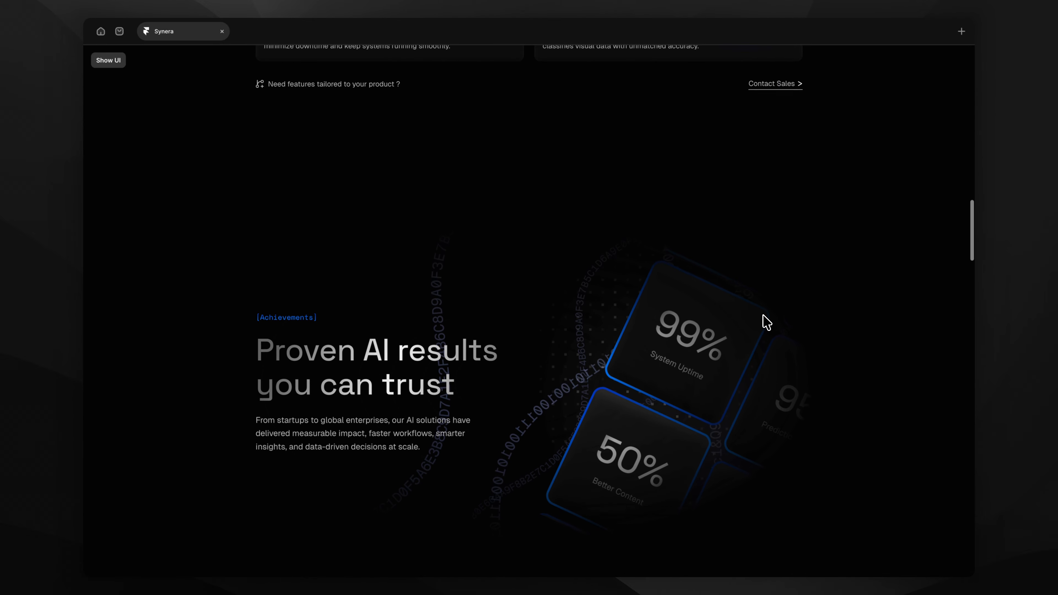
scroll(766, 322, down, 10)
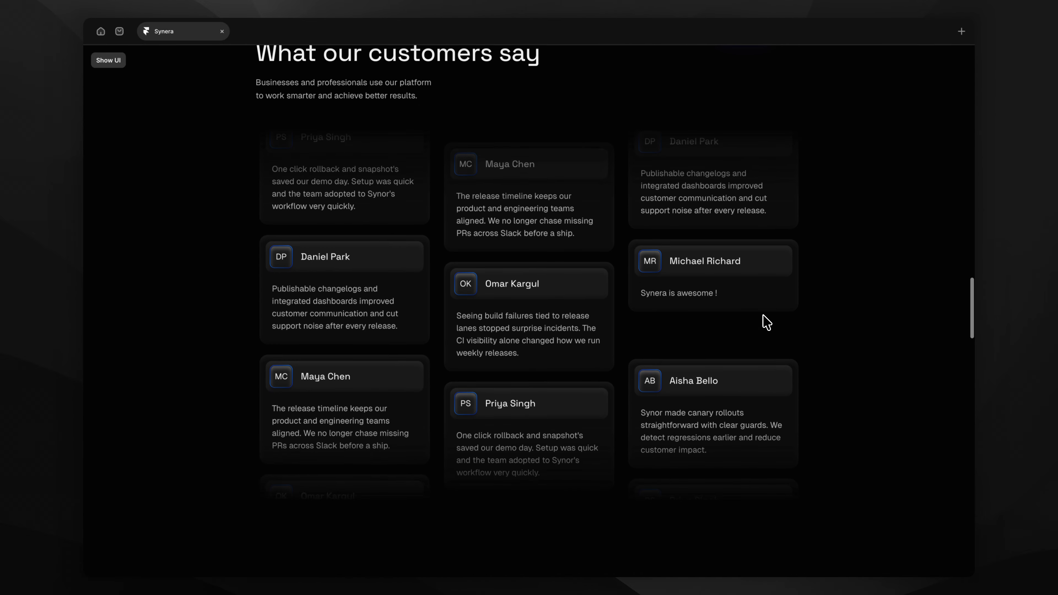
scroll(766, 323, down, 10)
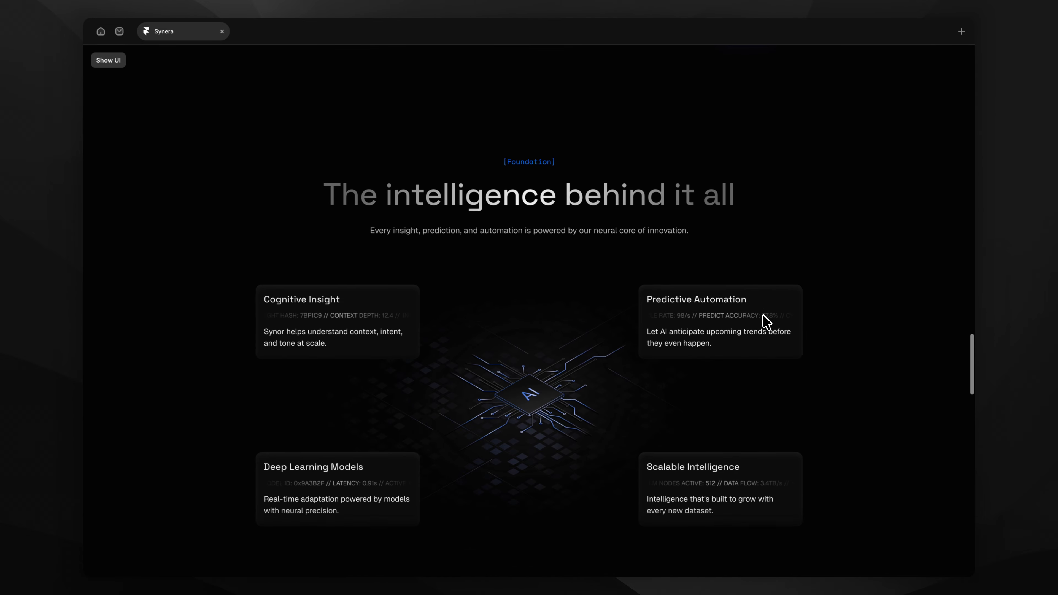
scroll(766, 323, down, 10)
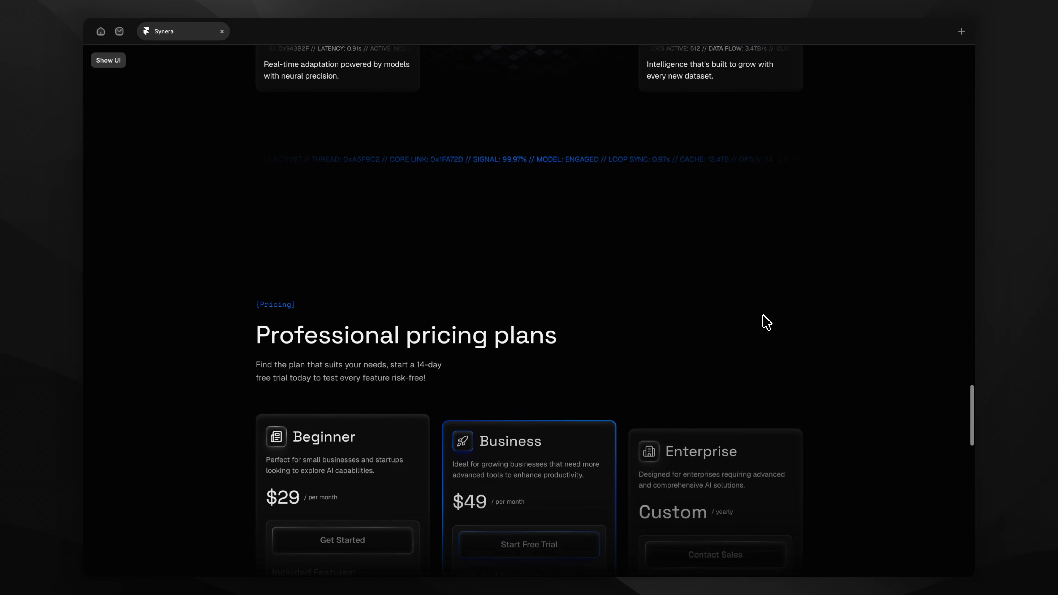
scroll(766, 323, down, 5)
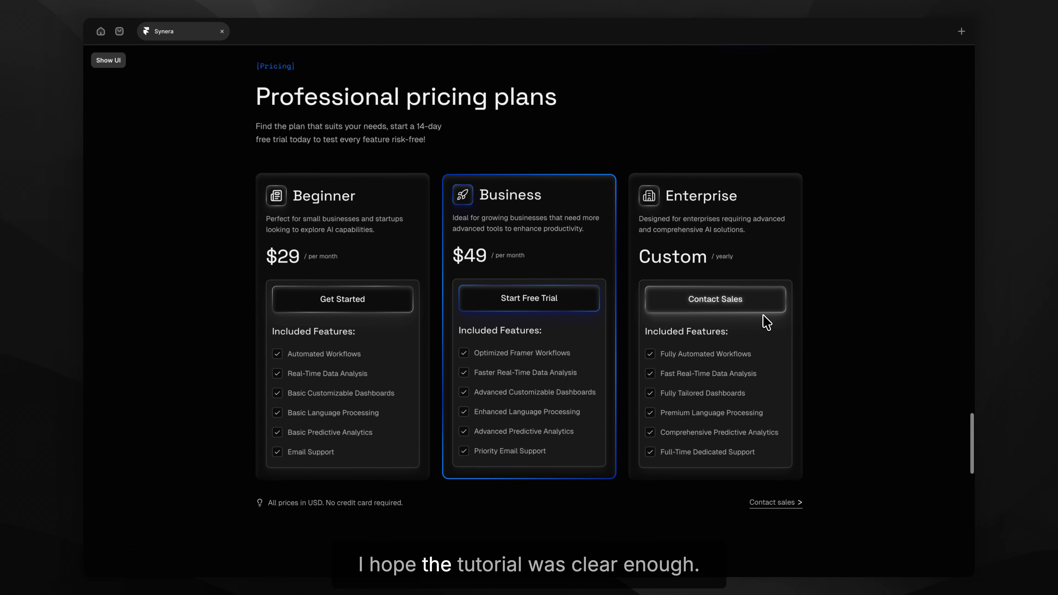
scroll(767, 323, down, 10)
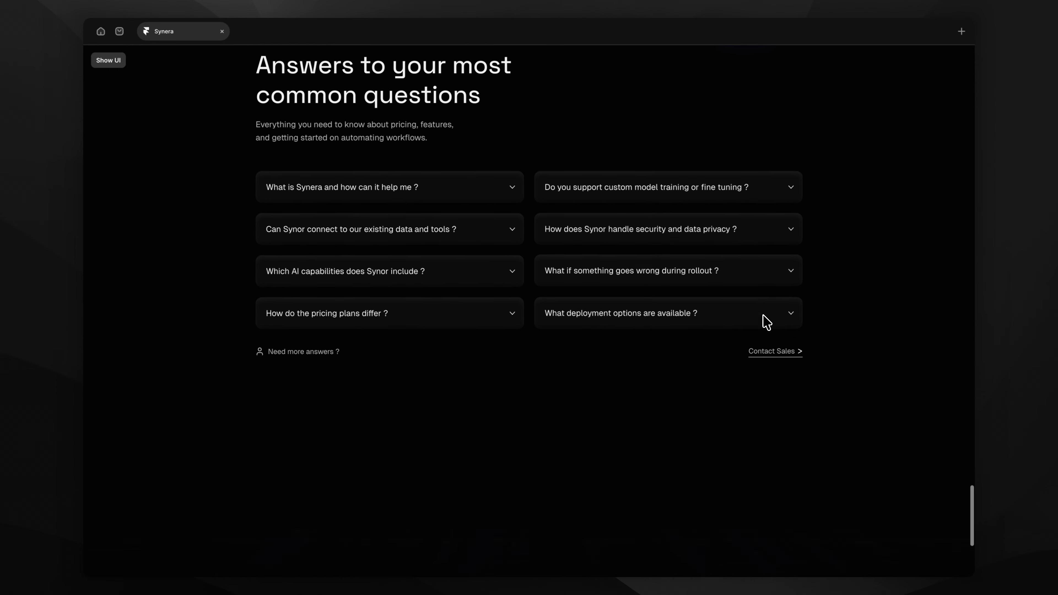
scroll(766, 322, down, 5)
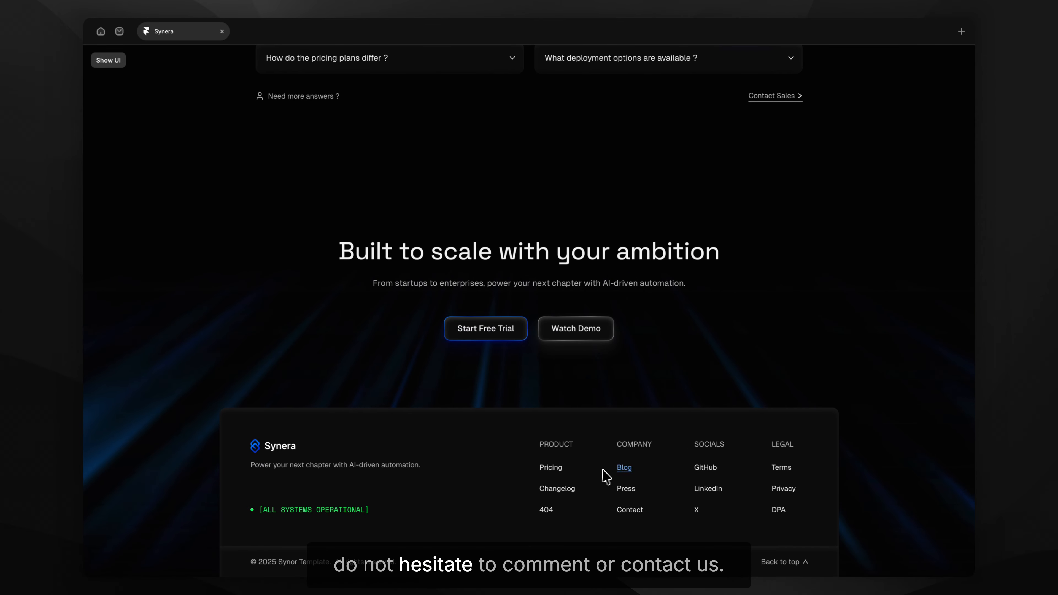
click(560, 474)
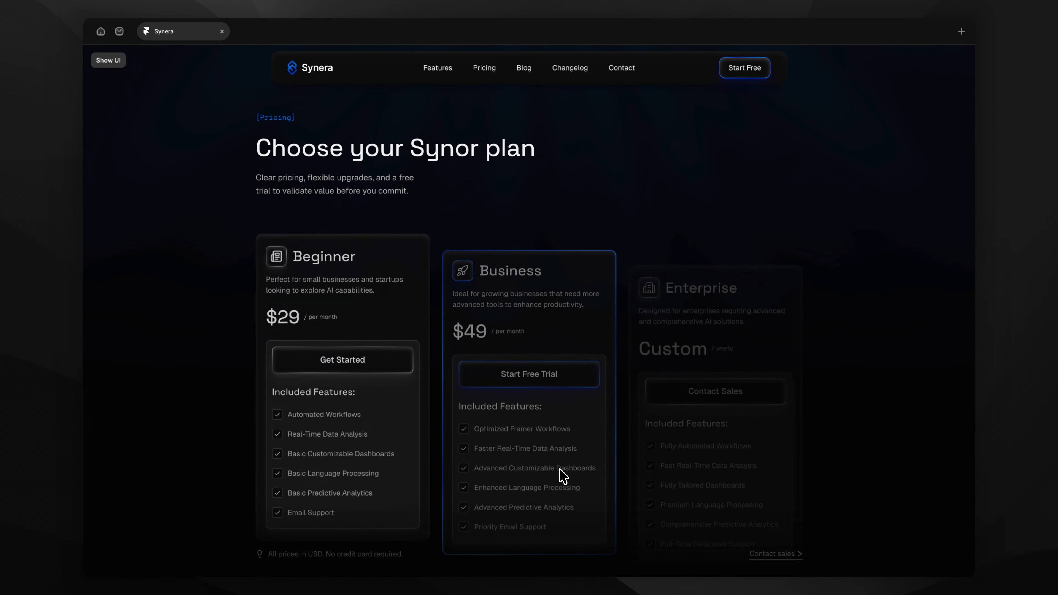
scroll(869, 304, down, 12)
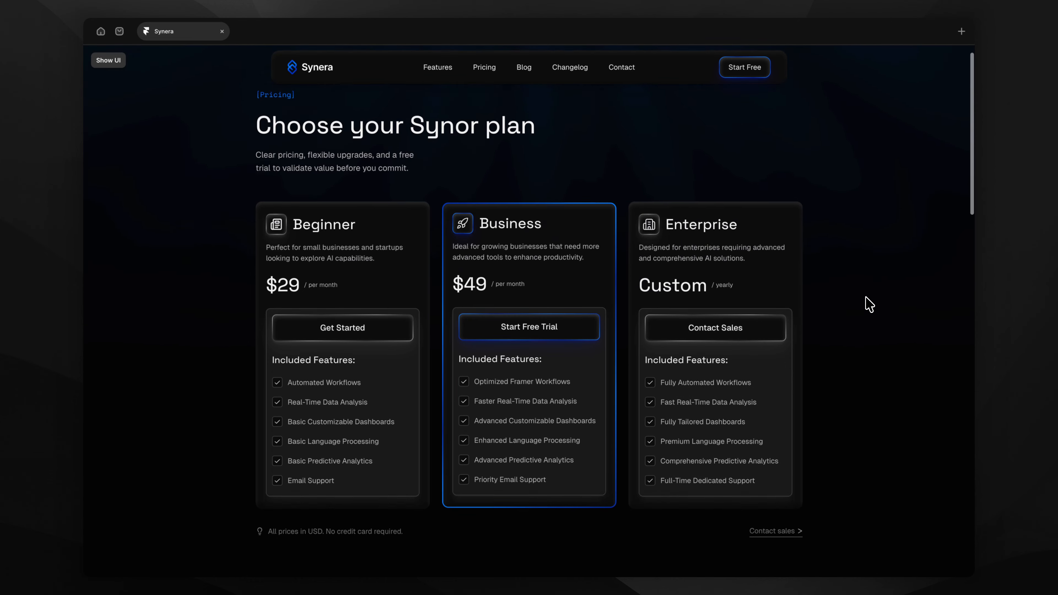
scroll(869, 304, down, 10)
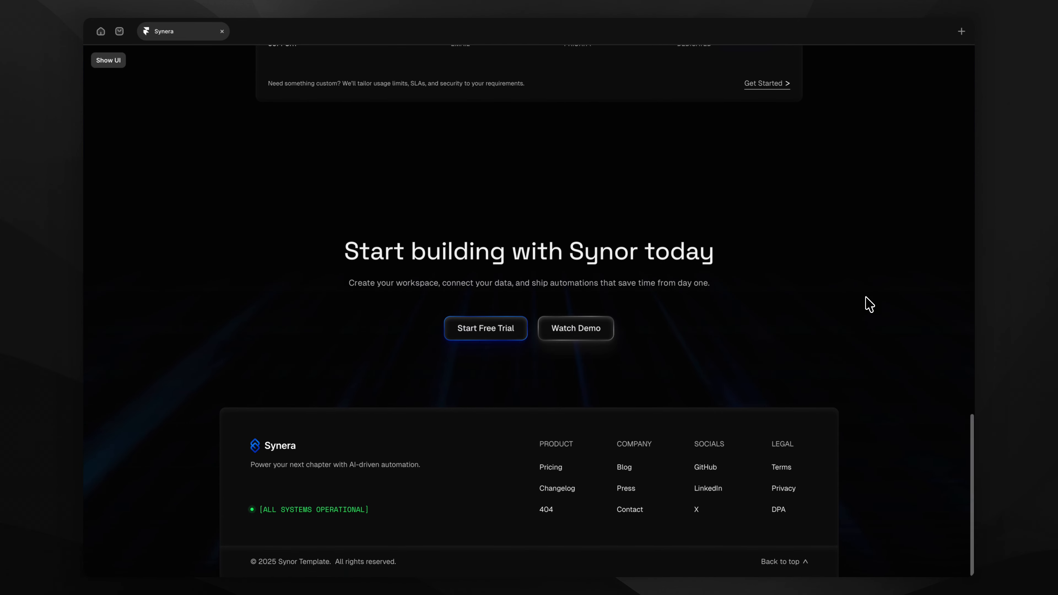
key(Escape)
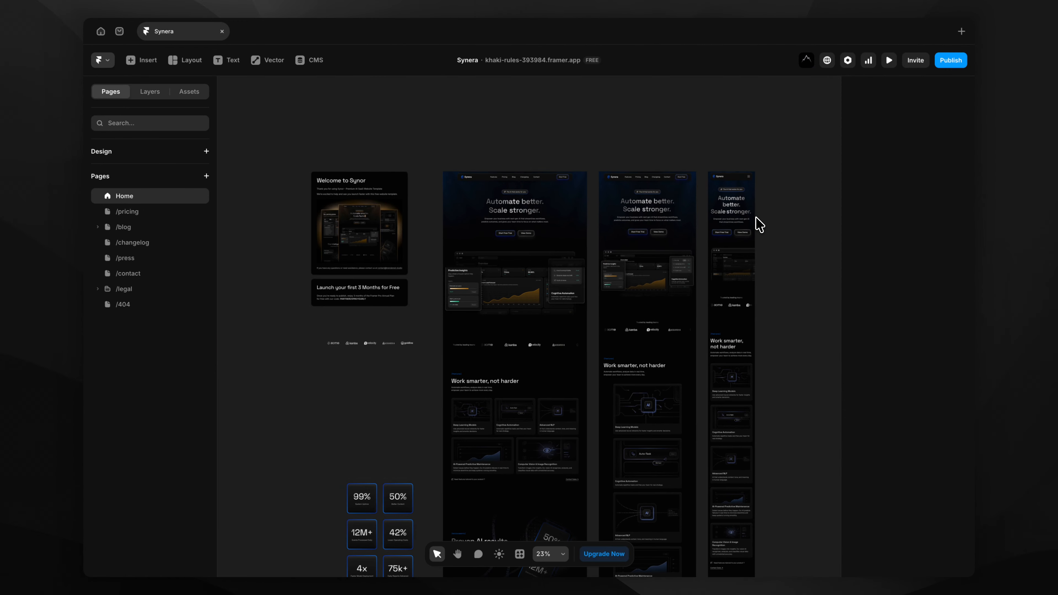